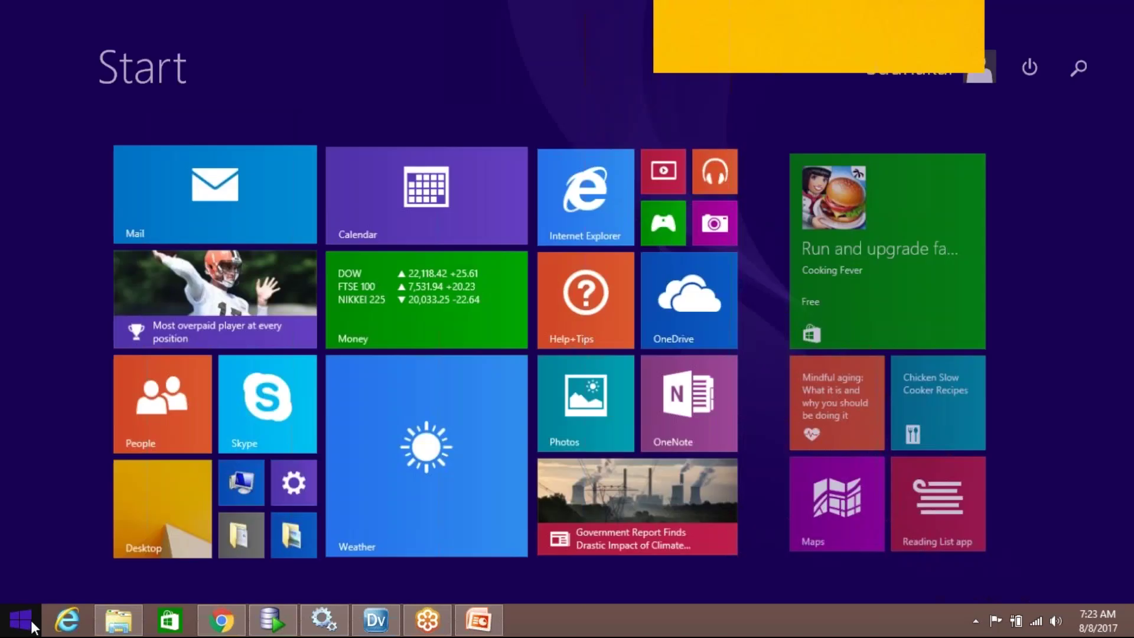
# Open Notepad and set its text font size to 26
pyautogui.write('notepad')
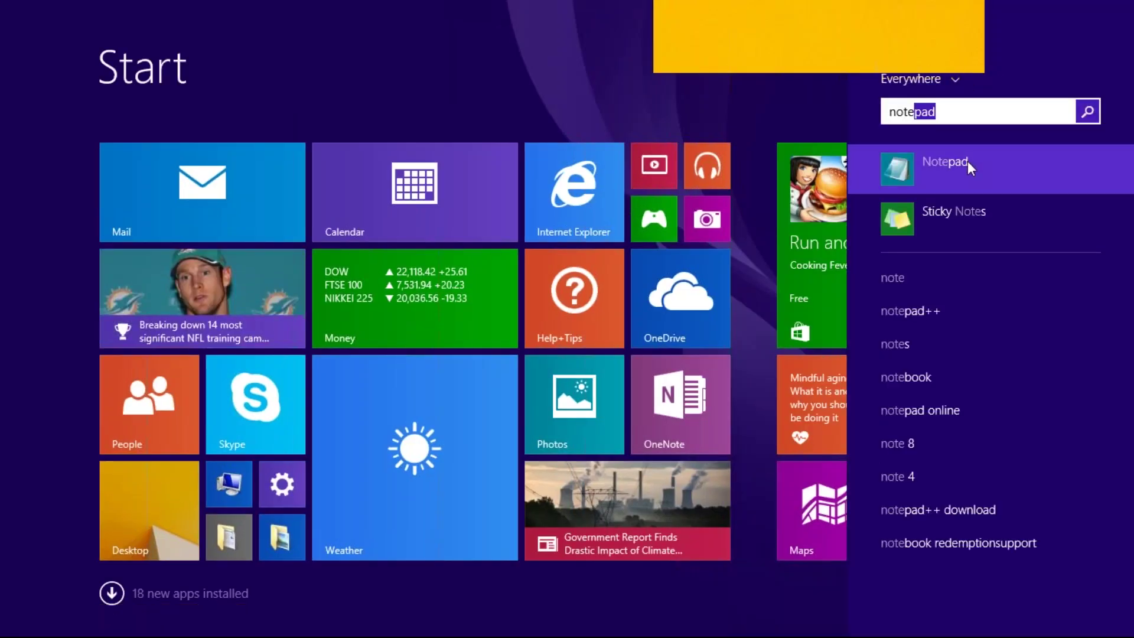
pyautogui.click(968, 161)
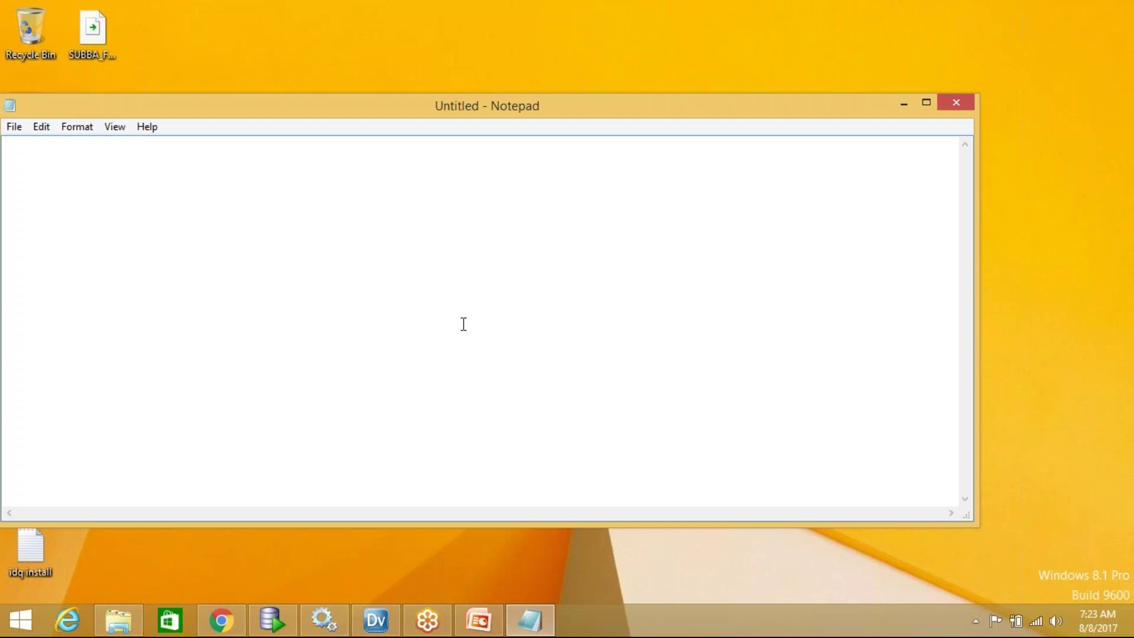
pyautogui.click(87, 127)
pyautogui.click(121, 166)
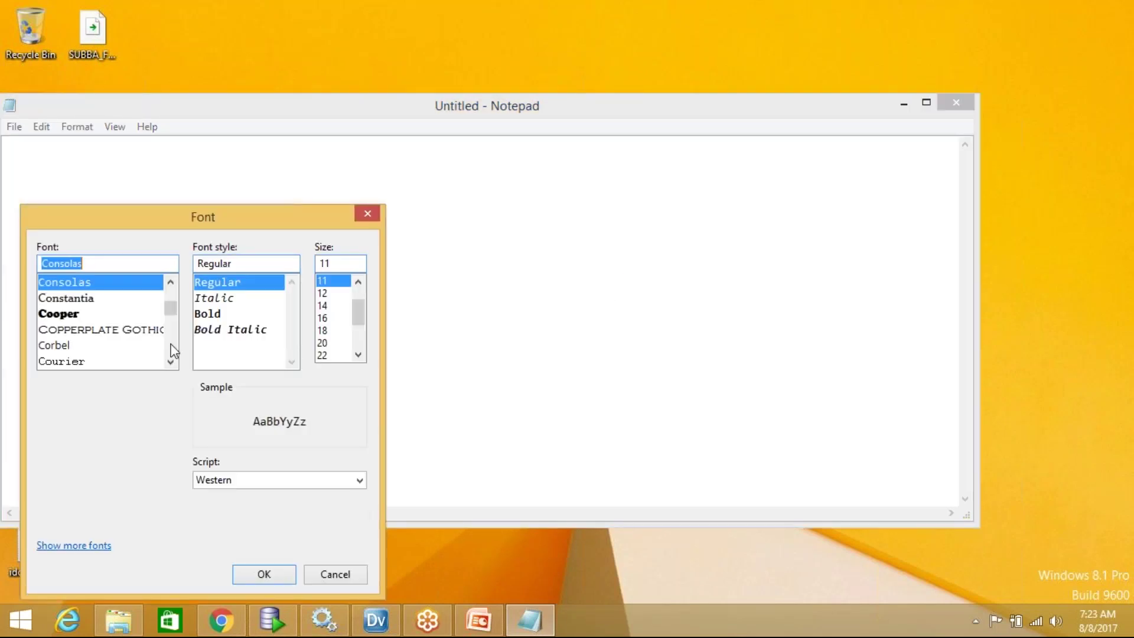
pyautogui.click(358, 355)
pyautogui.click(357, 355)
pyautogui.click(357, 355)
pyautogui.click(329, 355)
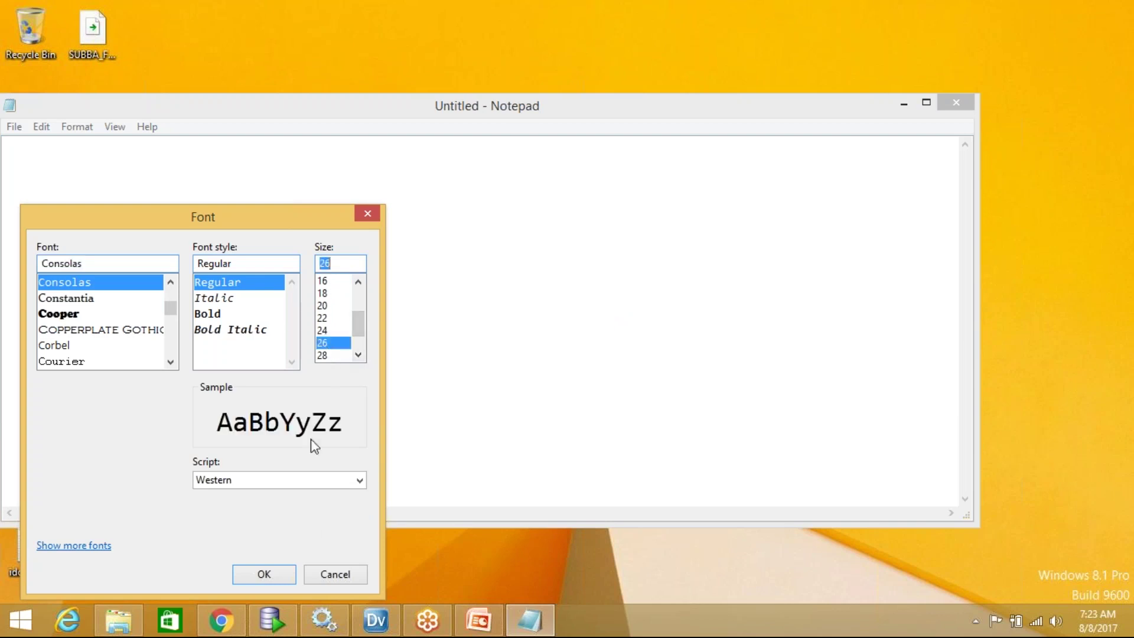
pyautogui.click(286, 575)
# Write the note "refrence tables will help to cleanse the data & standise the data." and maximize the window
pyautogui.write('refrence tables will help to ')
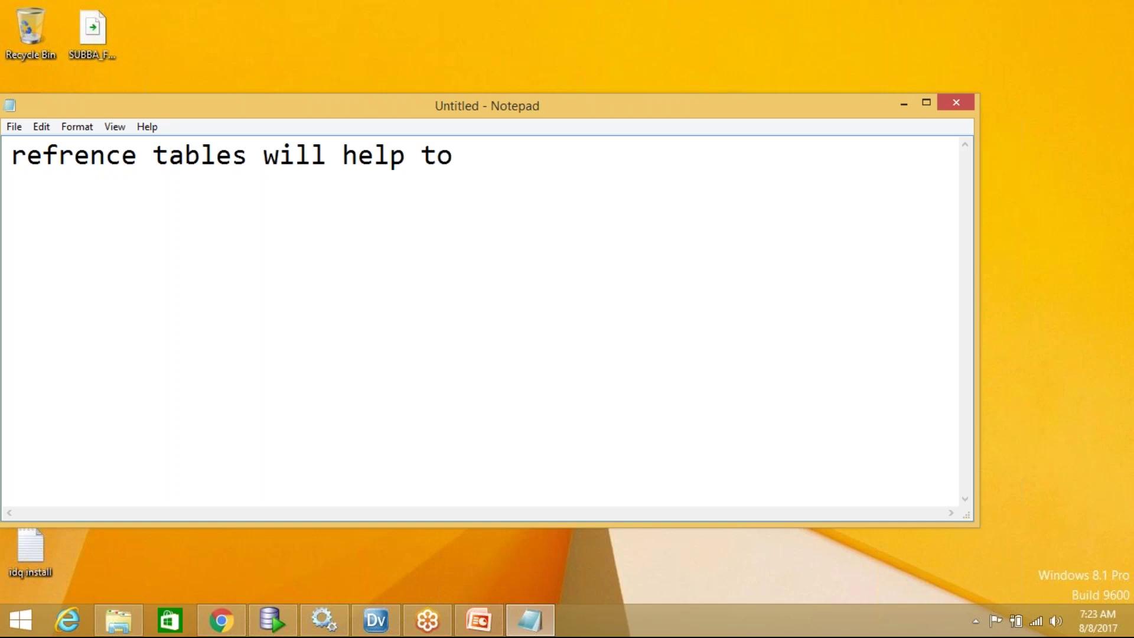
pyautogui.write('cleanse the data ')
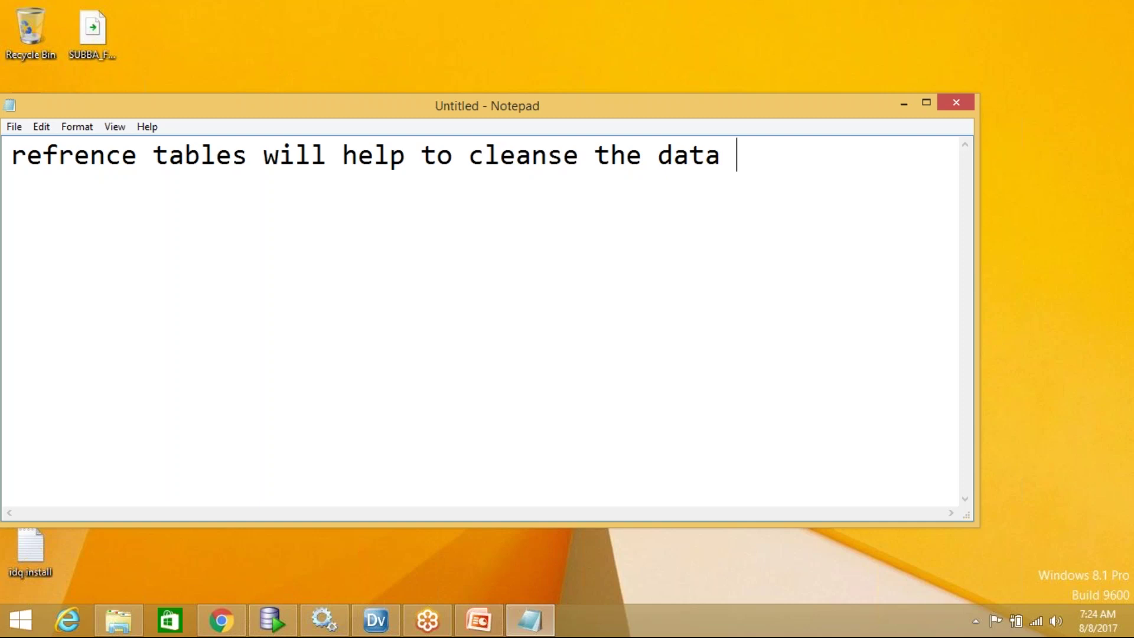
pyautogui.write('& stat')
pyautogui.press('BackSpace')
pyautogui.write('ndise the ')
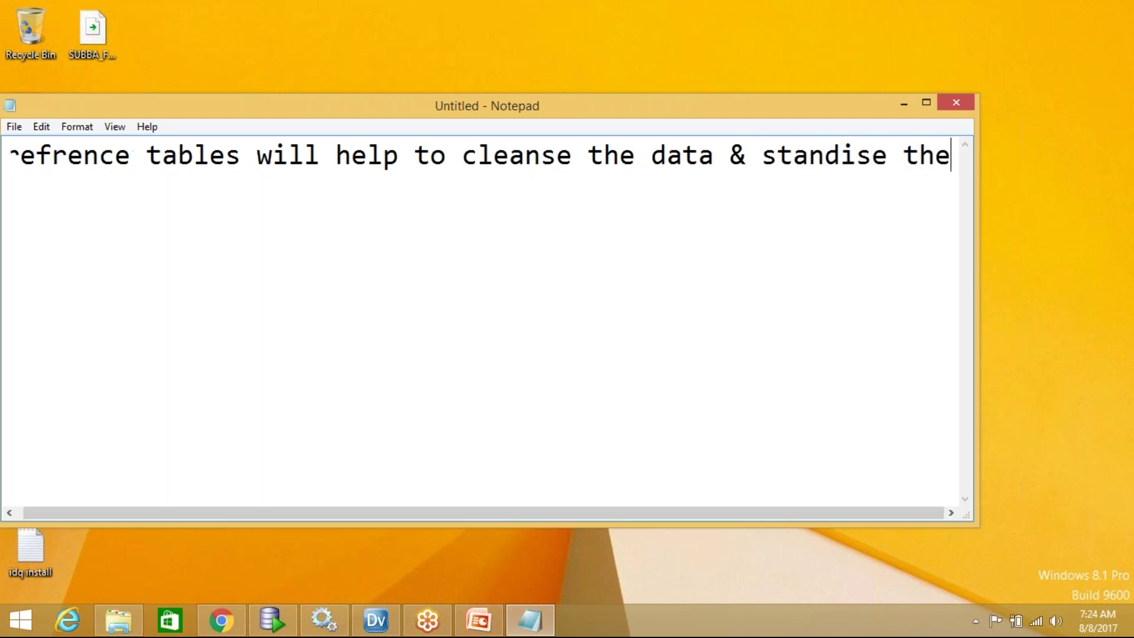
pyautogui.write('data.')
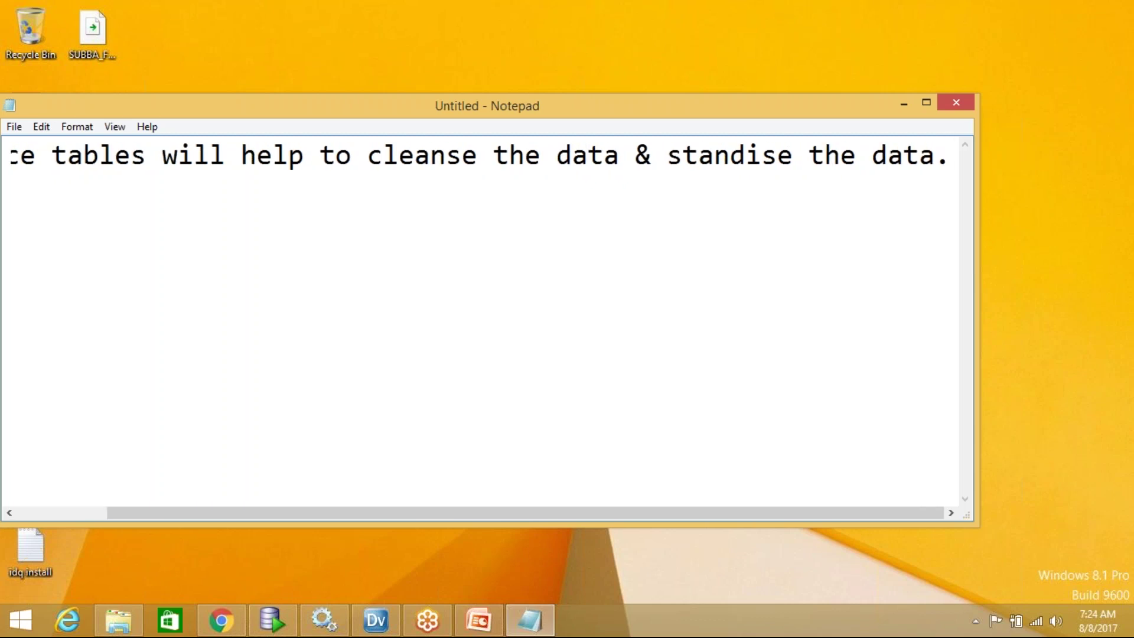
pyautogui.click(926, 103)
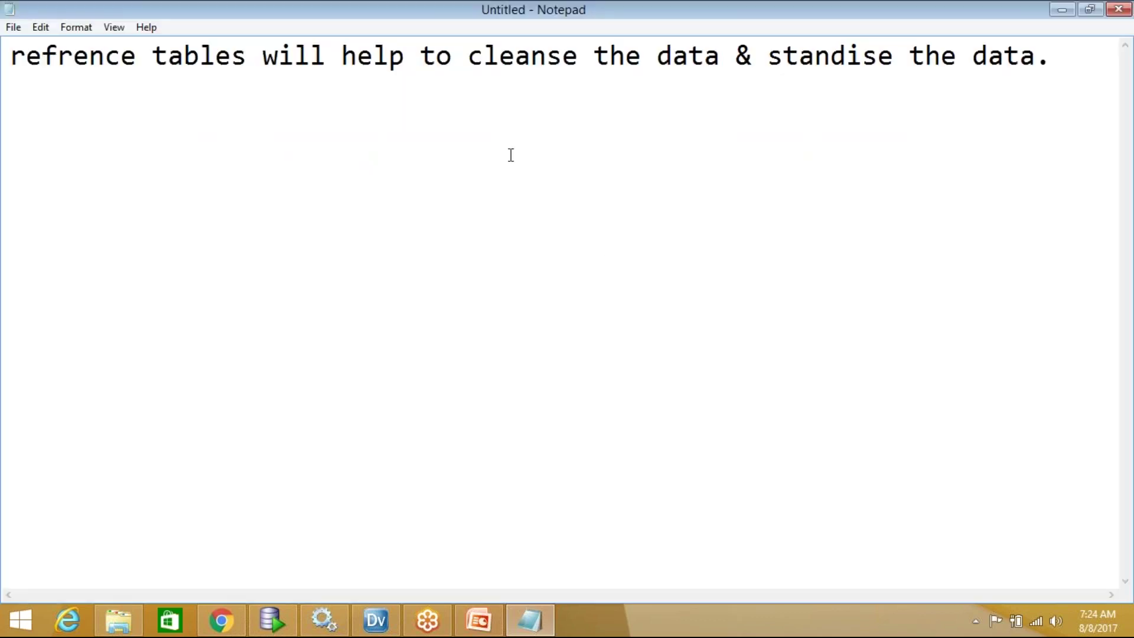
# Switch to Informatica Developer and open Profile_all_customer from the Training folder's profiles
pyautogui.click(1060, 10)
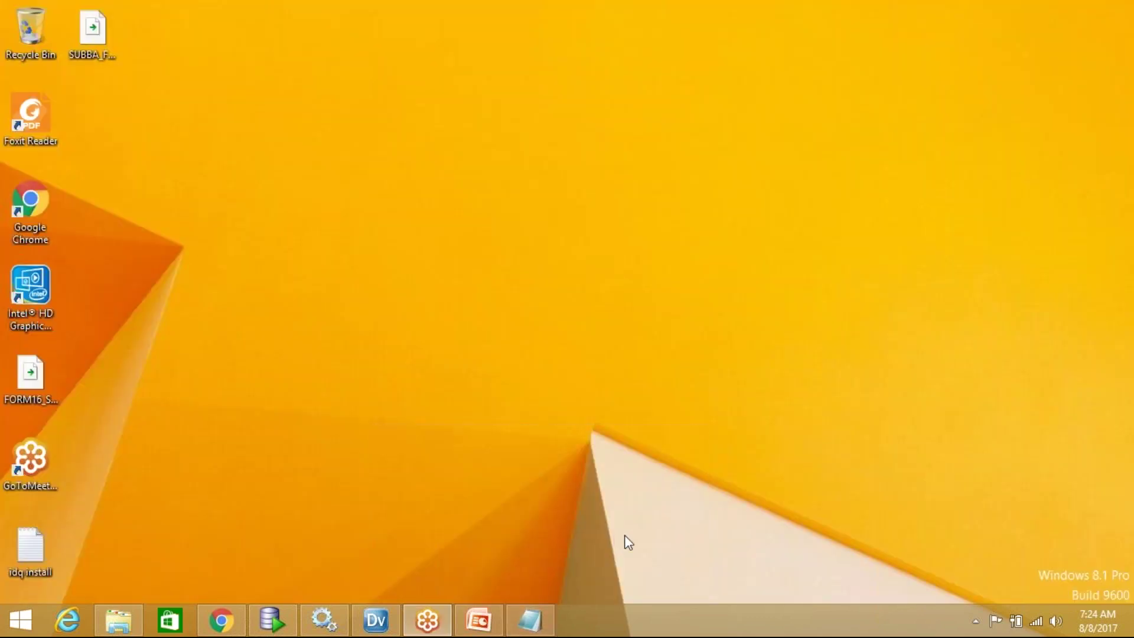
pyautogui.click(377, 620)
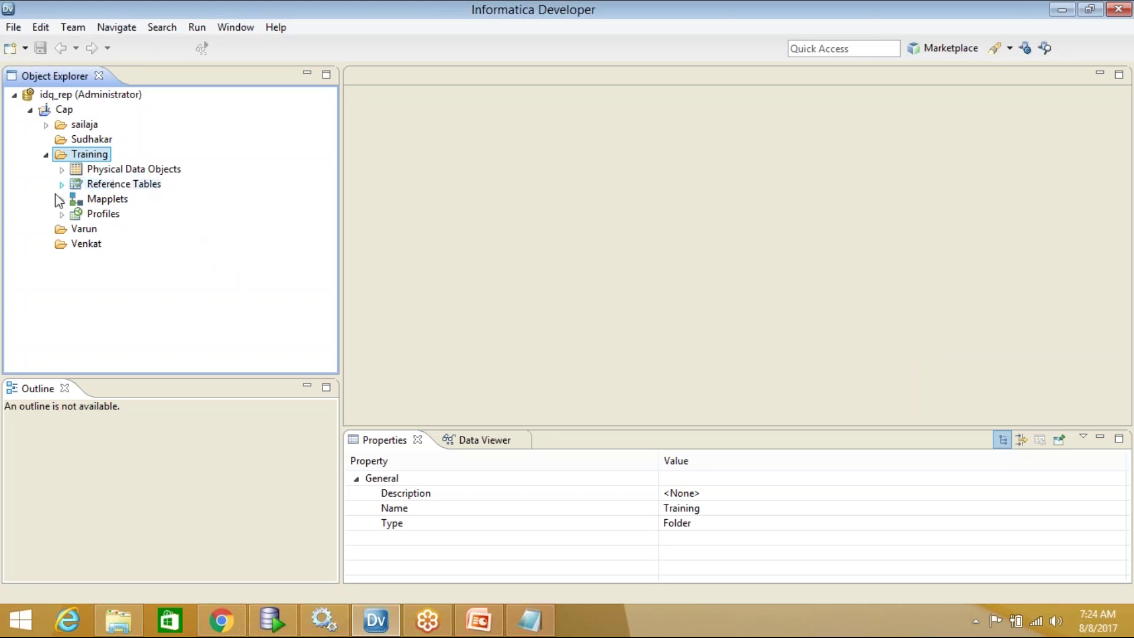
pyautogui.click(105, 216)
pyautogui.doubleClick(105, 215)
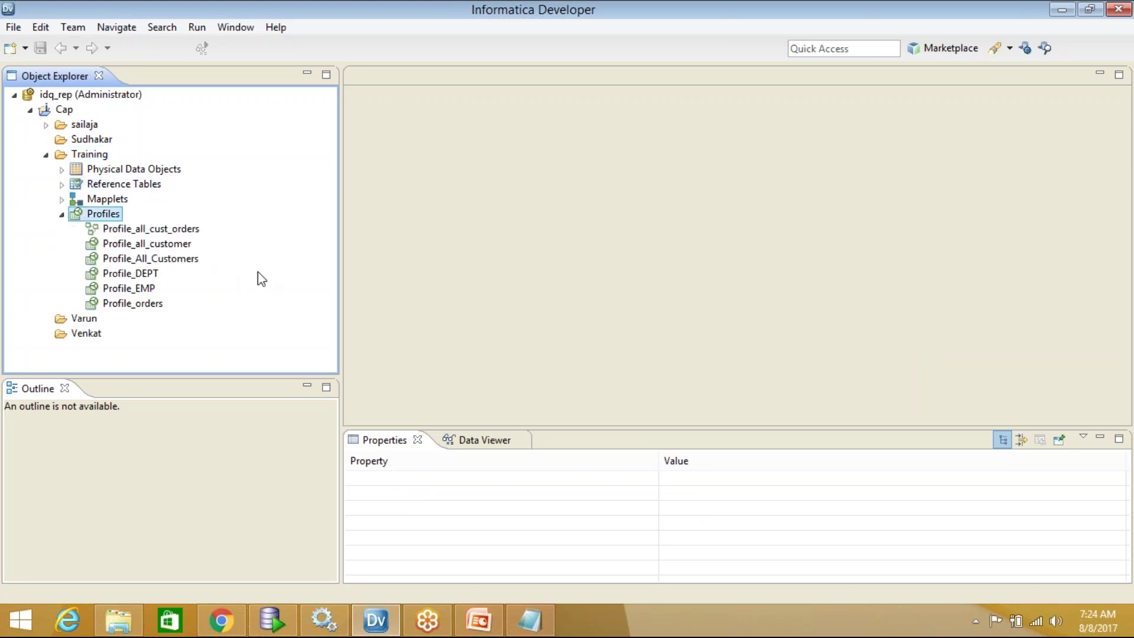
pyautogui.click(169, 263)
pyautogui.click(171, 245)
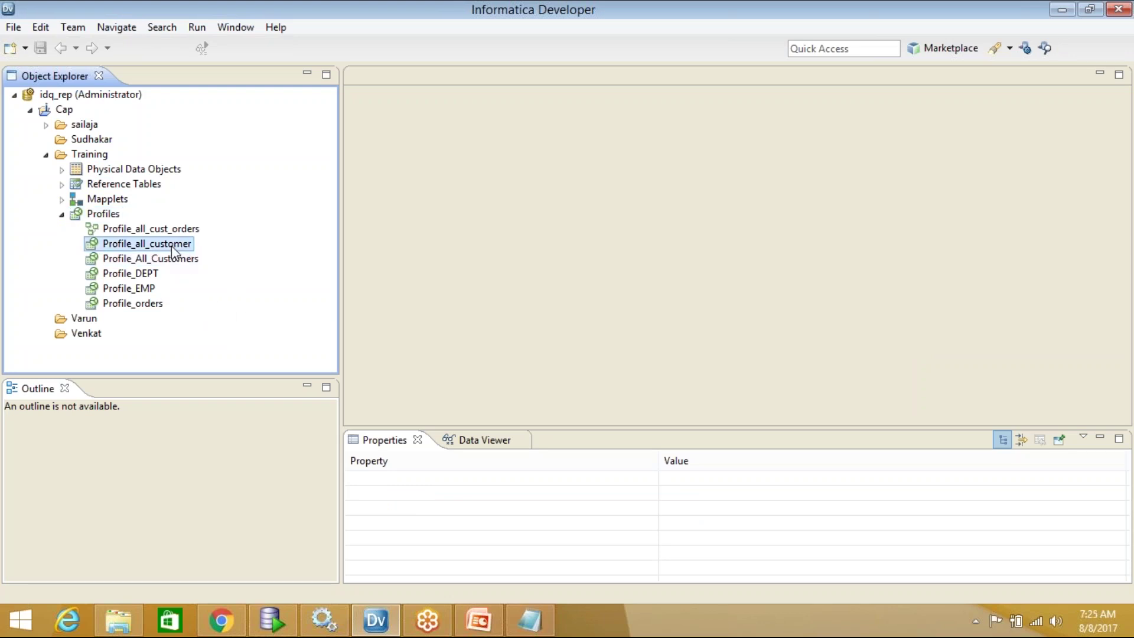
pyautogui.rightClick(172, 245)
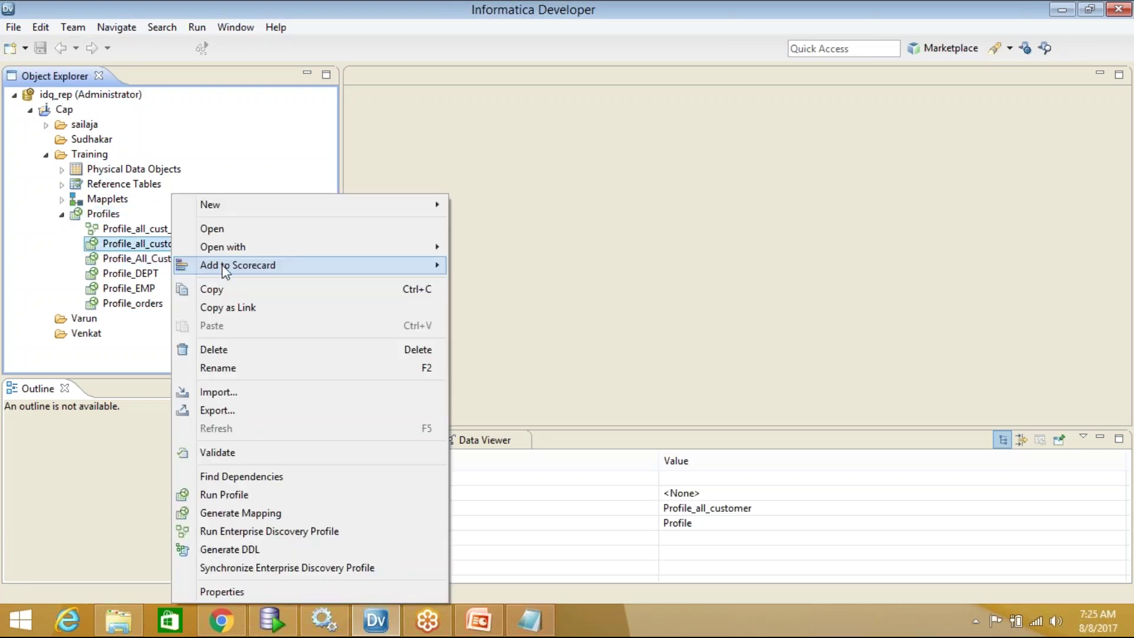
pyautogui.click(226, 234)
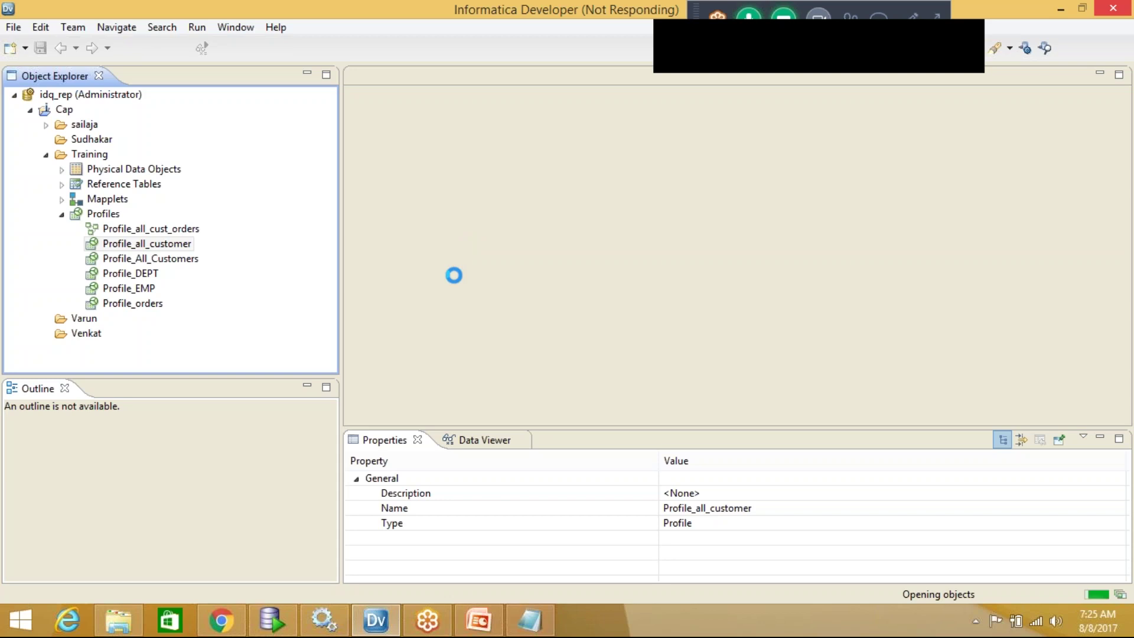
# Return to Notepad and add "1) we can create reff tables through profile result" after a blank line
pyautogui.click(539, 625)
pyautogui.press('Return')
pyautogui.press('Return')
pyautogui.write('1) we can cret')
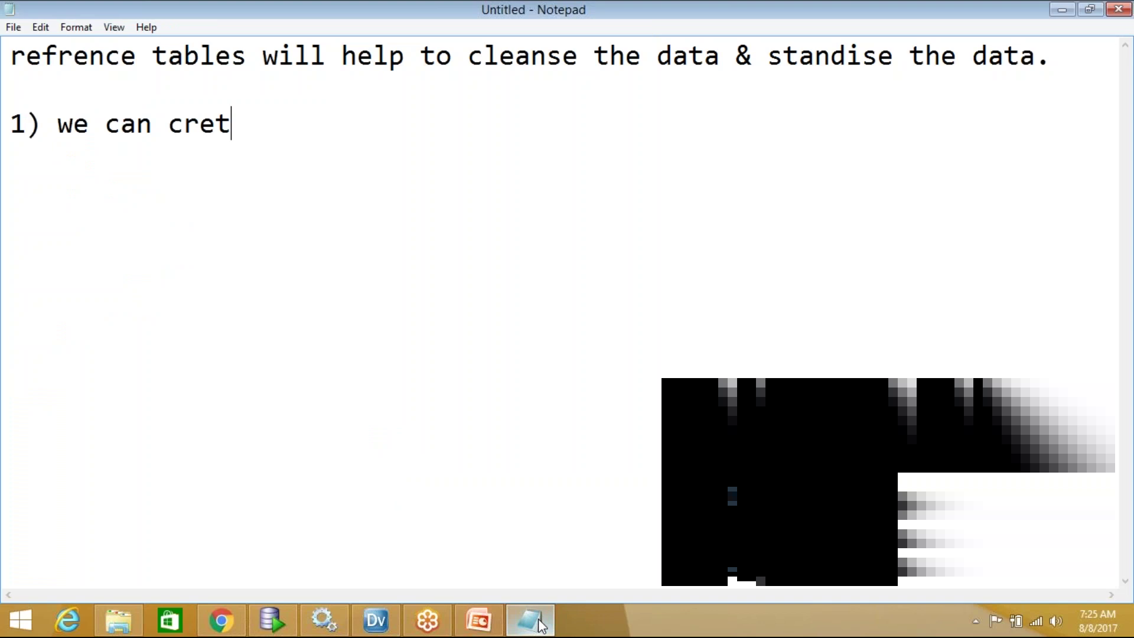
pyautogui.press('BackSpace')
pyautogui.write('ate reff tables throu')
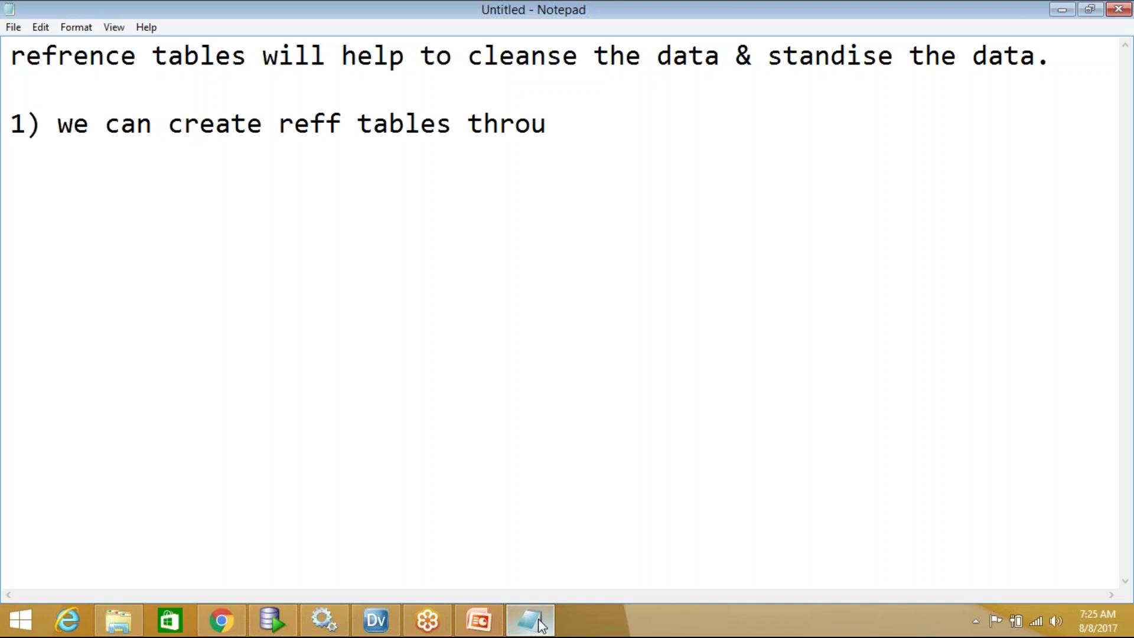
pyautogui.write('gh profile re')
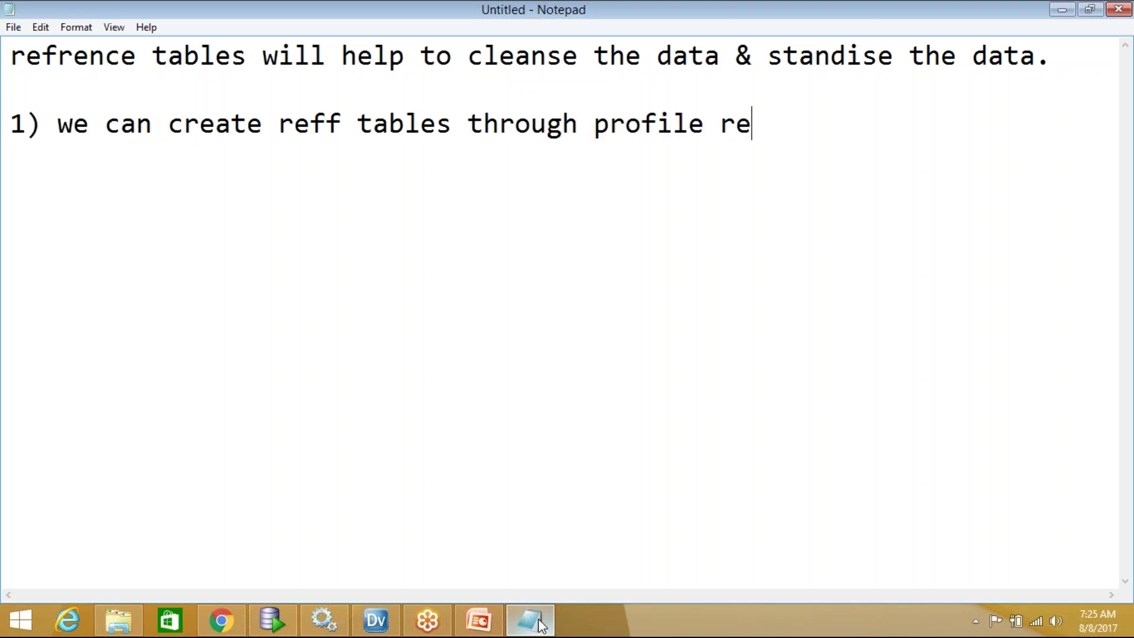
pyautogui.write('sult')
# Add a second list item reading "2) manually create reff tables"
pyautogui.press('Return')
pyautogui.write('2) ')
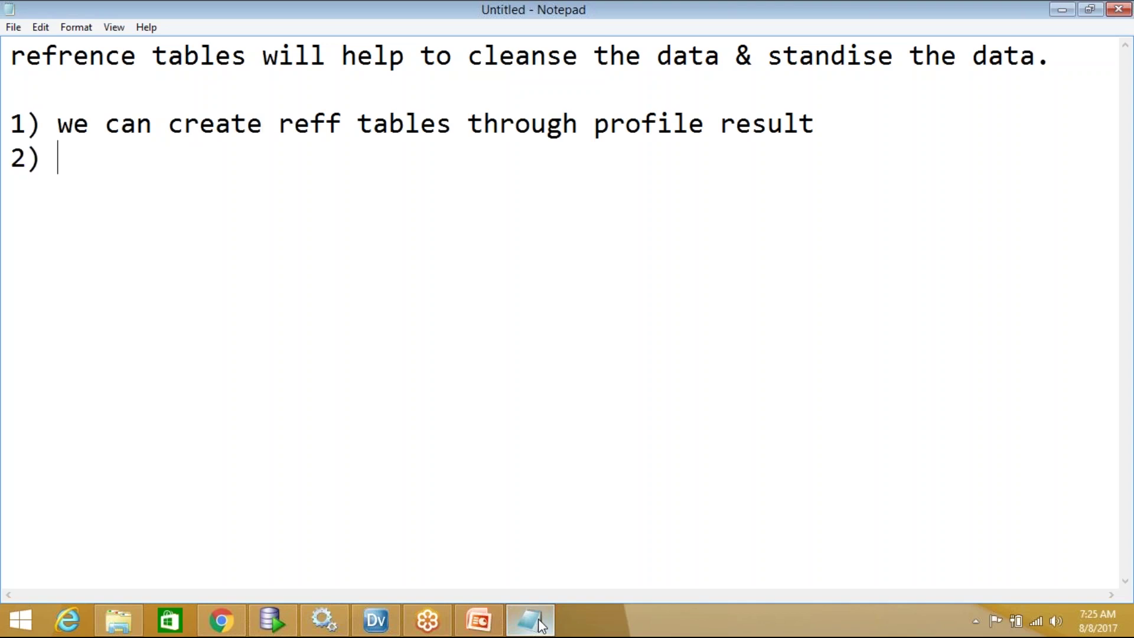
pyautogui.write('c')
pyautogui.press('BackSpace')
pyautogui.write('manual')
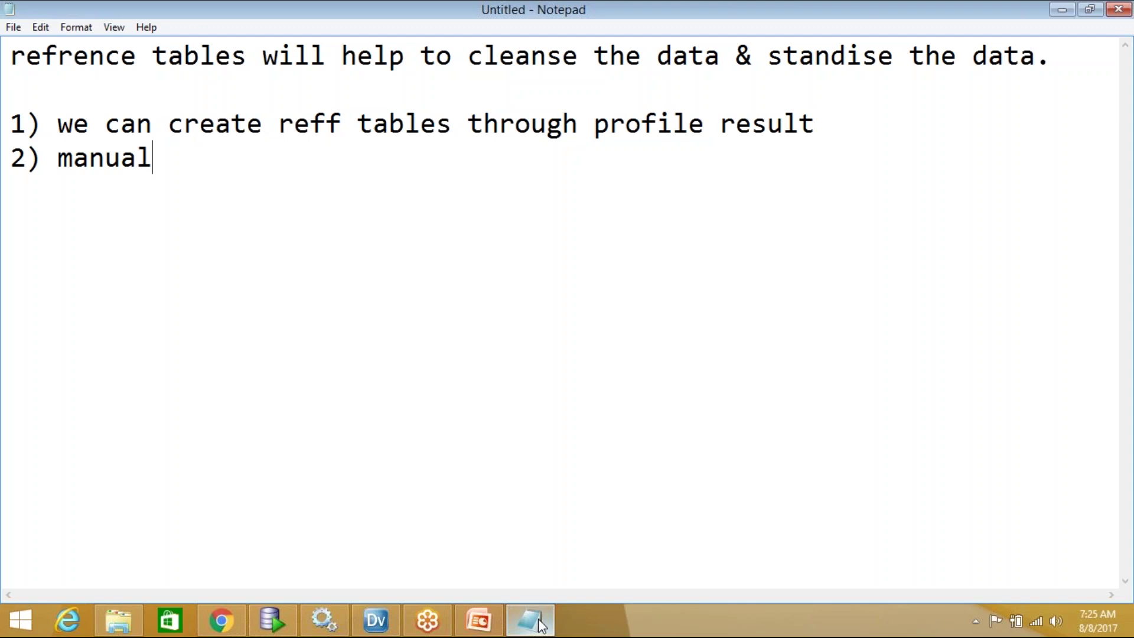
pyautogui.write('ly create')
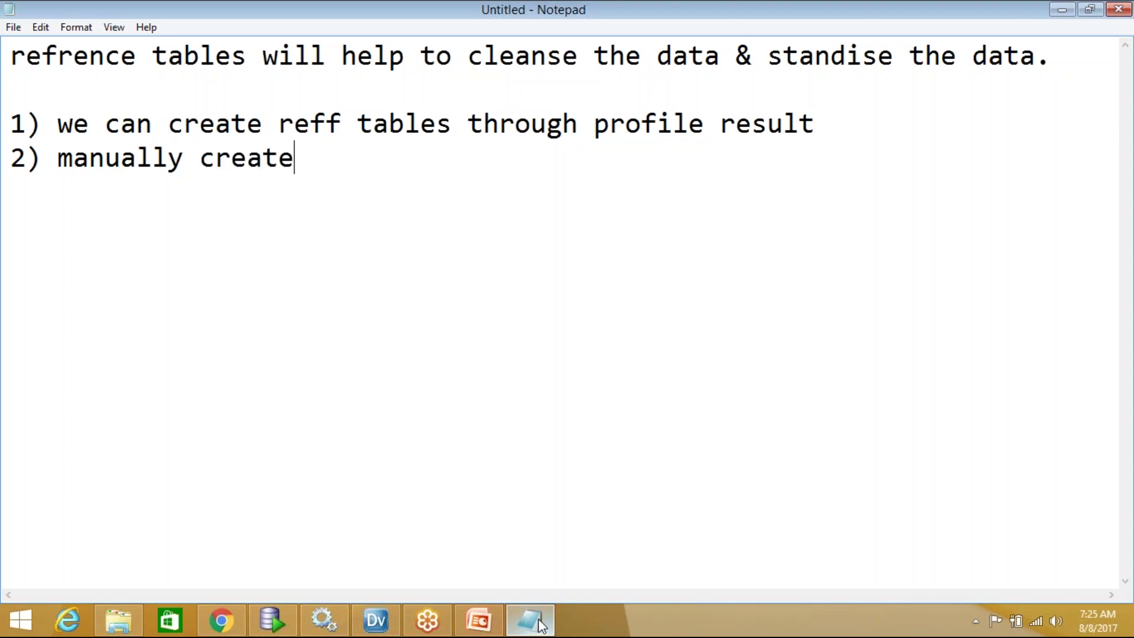
pyautogui.write(' reff tables')
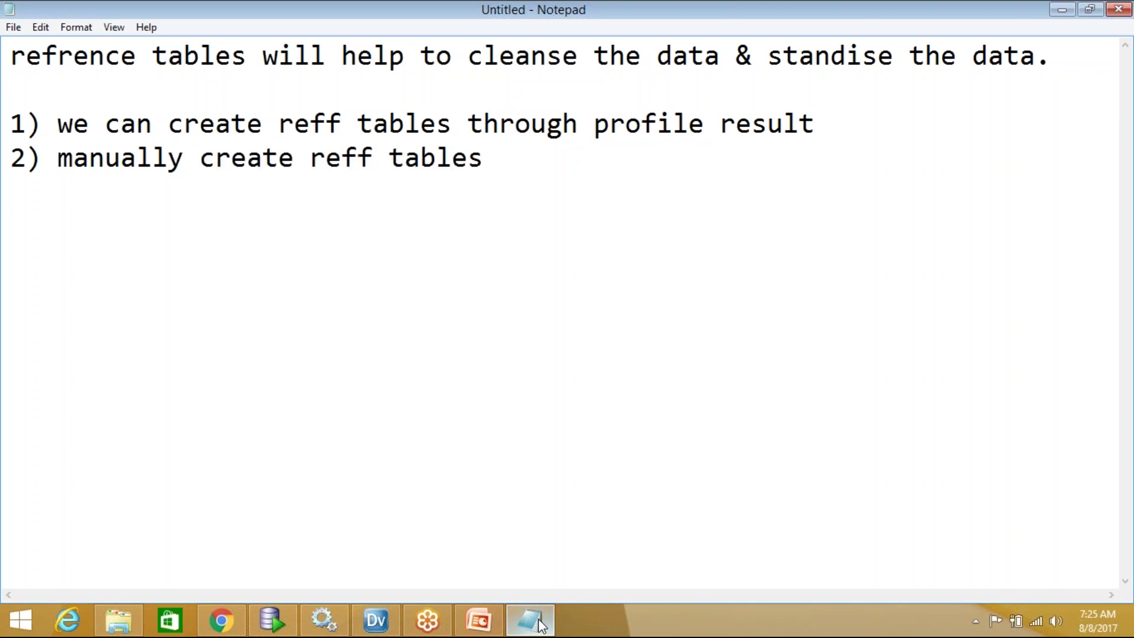
# Add the list items "3) import reffdat from files" and "4) import reff data from database tables" on separate lines
pyautogui.press('Return')
pyautogui.write('3) import ')
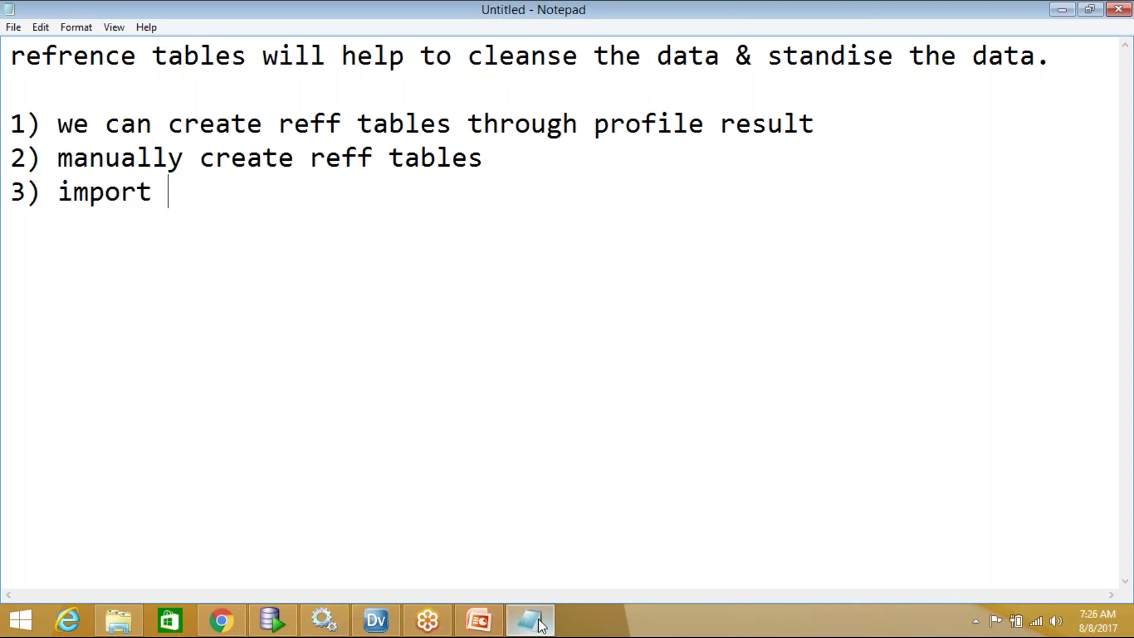
pyautogui.write('reffdat from files')
pyautogui.press('Return')
pyautogui.write('4')
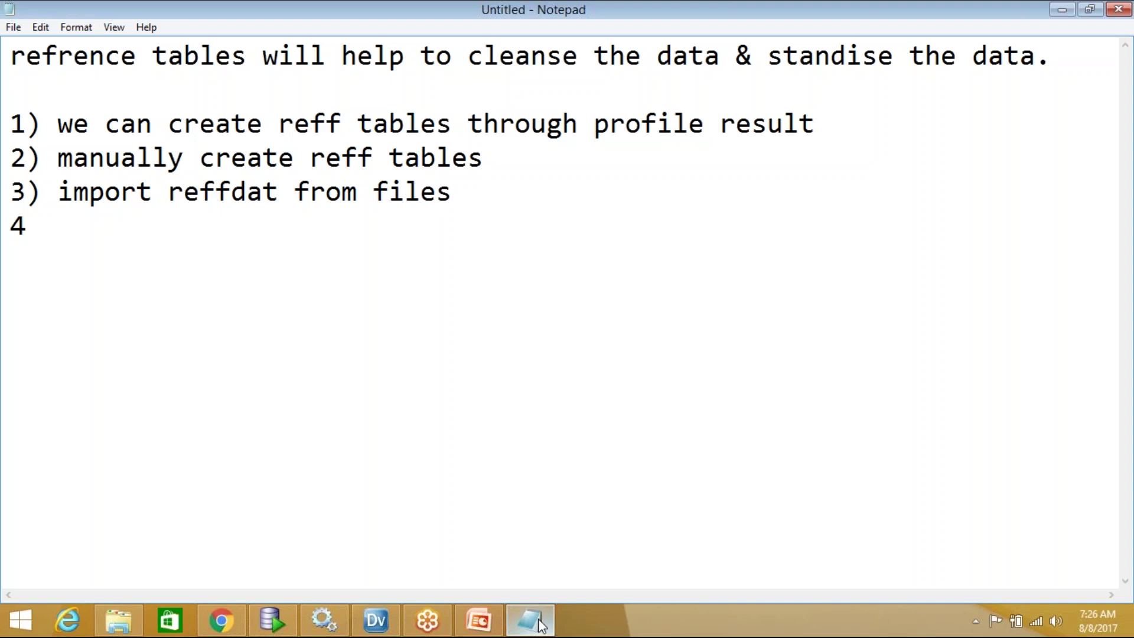
pyautogui.write(') impor')
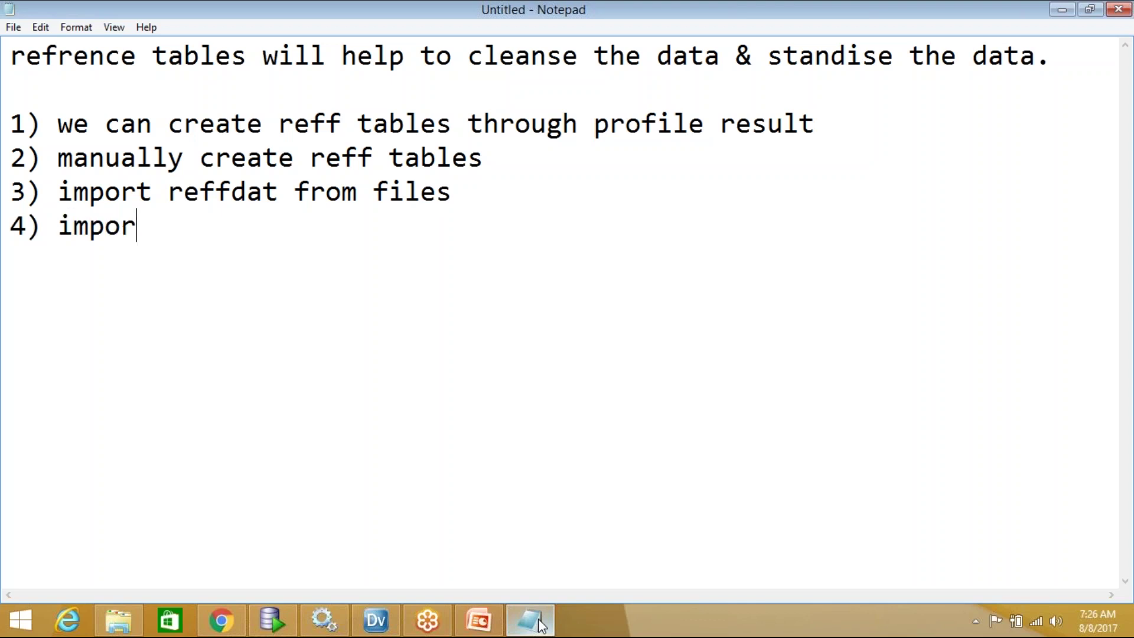
pyautogui.write('t reff')
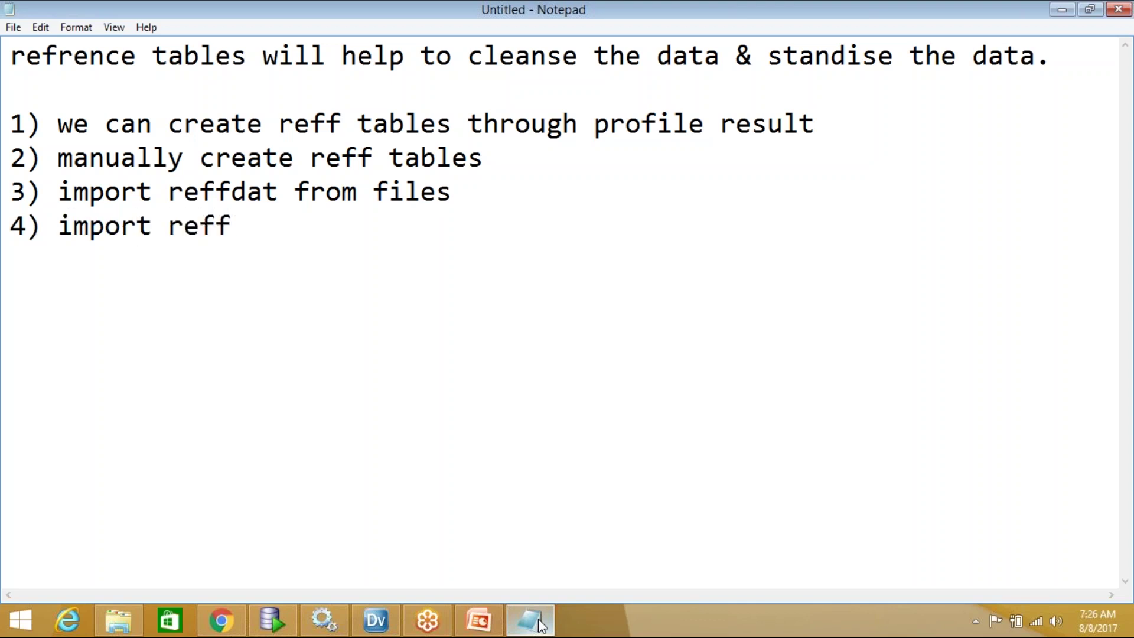
pyautogui.write(' data ')
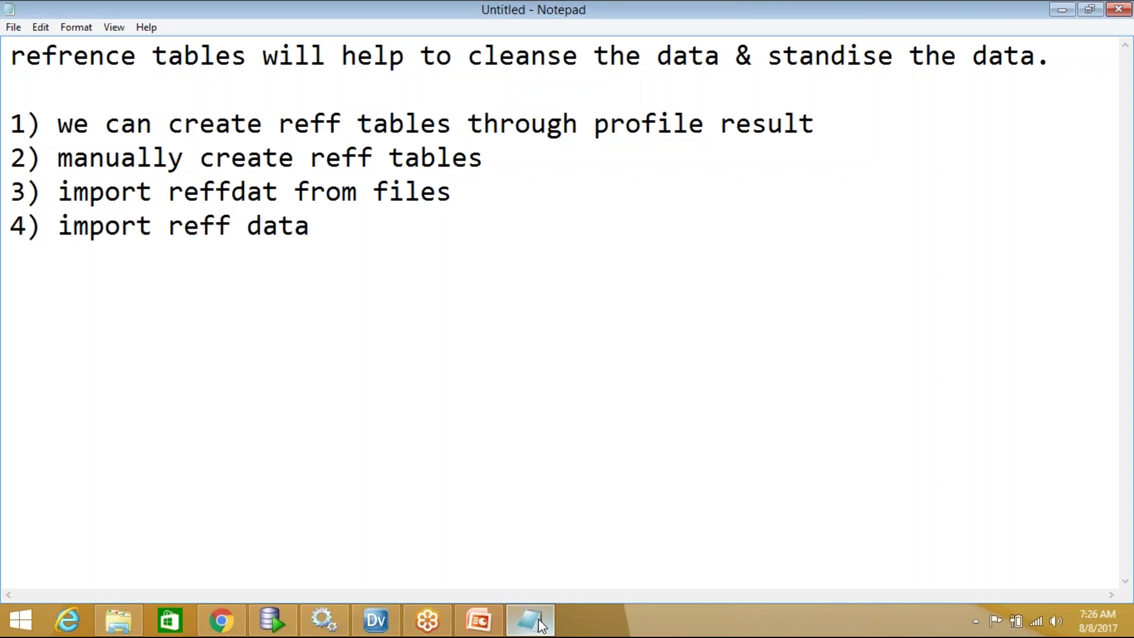
pyautogui.write('from databa')
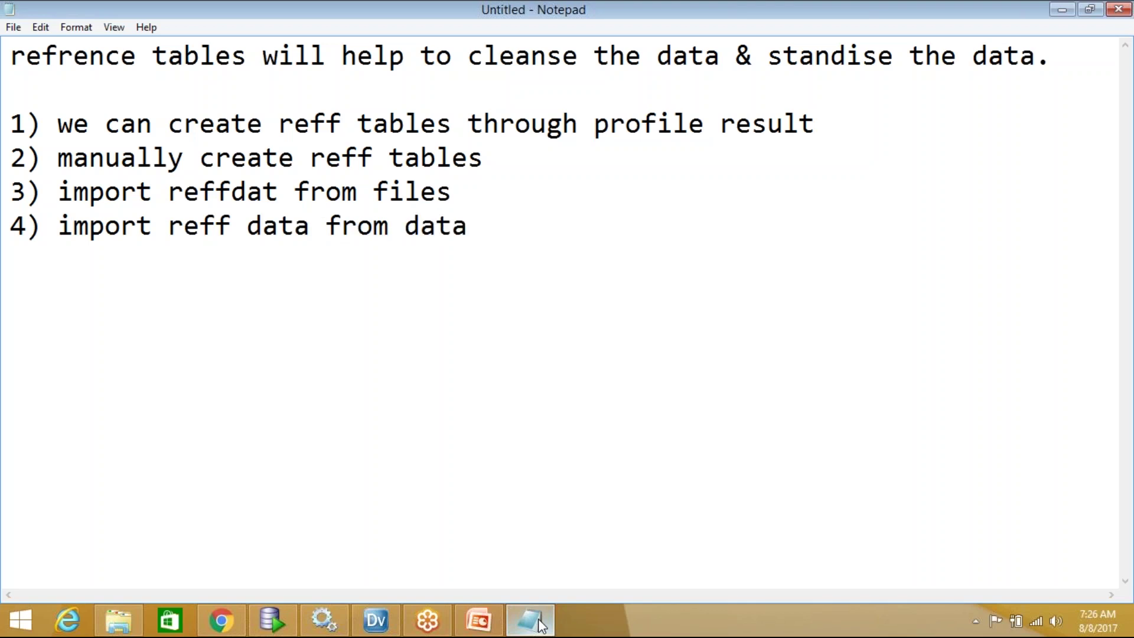
pyautogui.write('se tables')
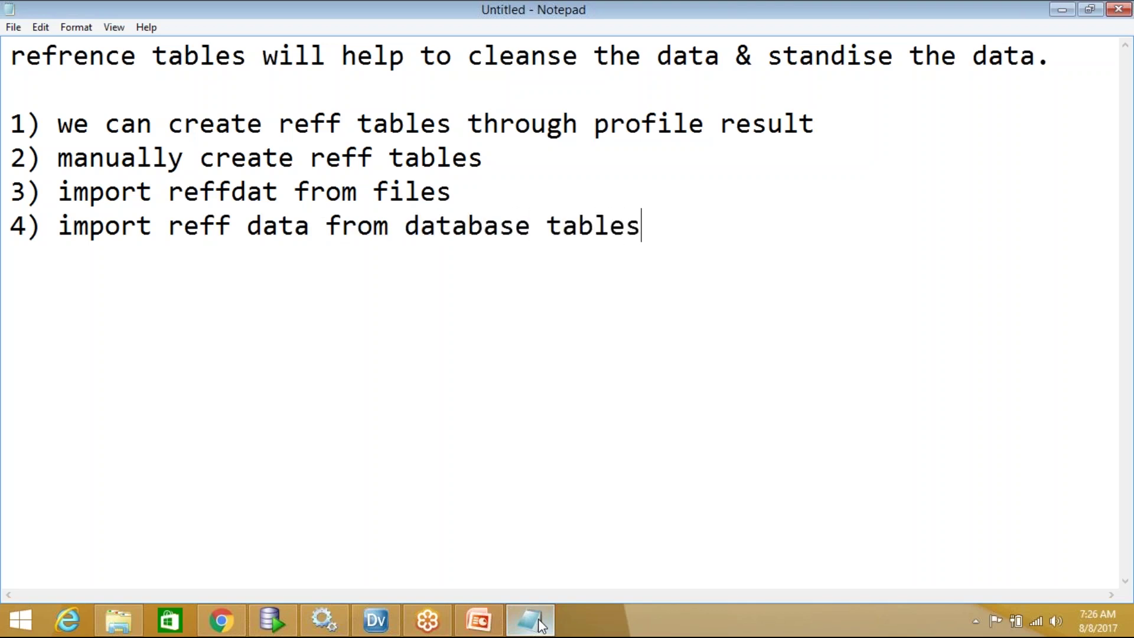
# Correct the third list item so that it reads "import reff data from files"
pyautogui.press('Up')
pyautogui.press('Left')
pyautogui.press('Left')
pyautogui.press('Left')
pyautogui.press('Left')
pyautogui.press('Left')
pyautogui.press('Left')
pyautogui.press('Left')
pyautogui.press('Left')
pyautogui.press('Left')
pyautogui.press('Left')
pyautogui.press('Left')
pyautogui.press('Left')
pyautogui.press('Left')
pyautogui.press('Left')
pyautogui.press('Right')
pyautogui.press('Right')
pyautogui.press('Right')
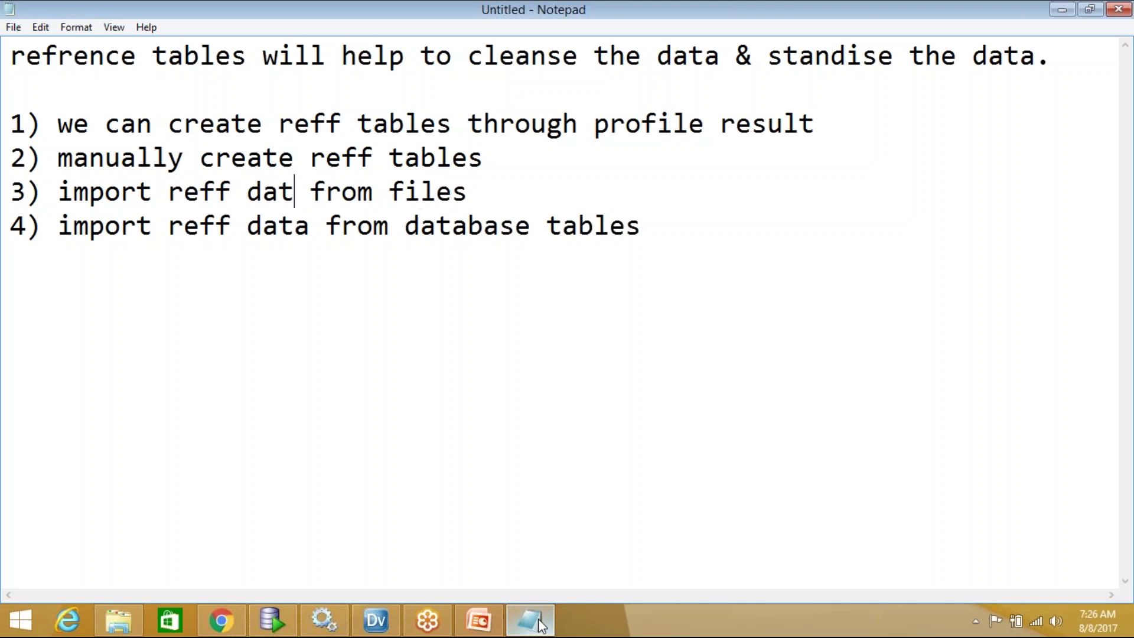
pyautogui.write('a')
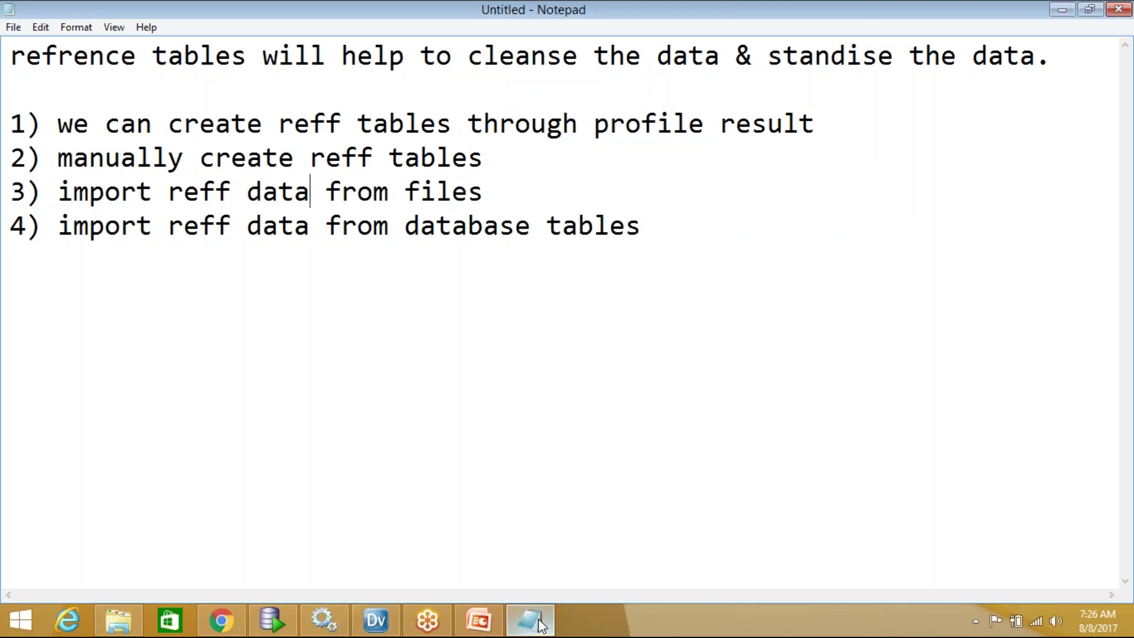
# Return to Informatica Developer, look through the profile's column results, and display the values of the CustomerTier column
pyautogui.click(1063, 9)
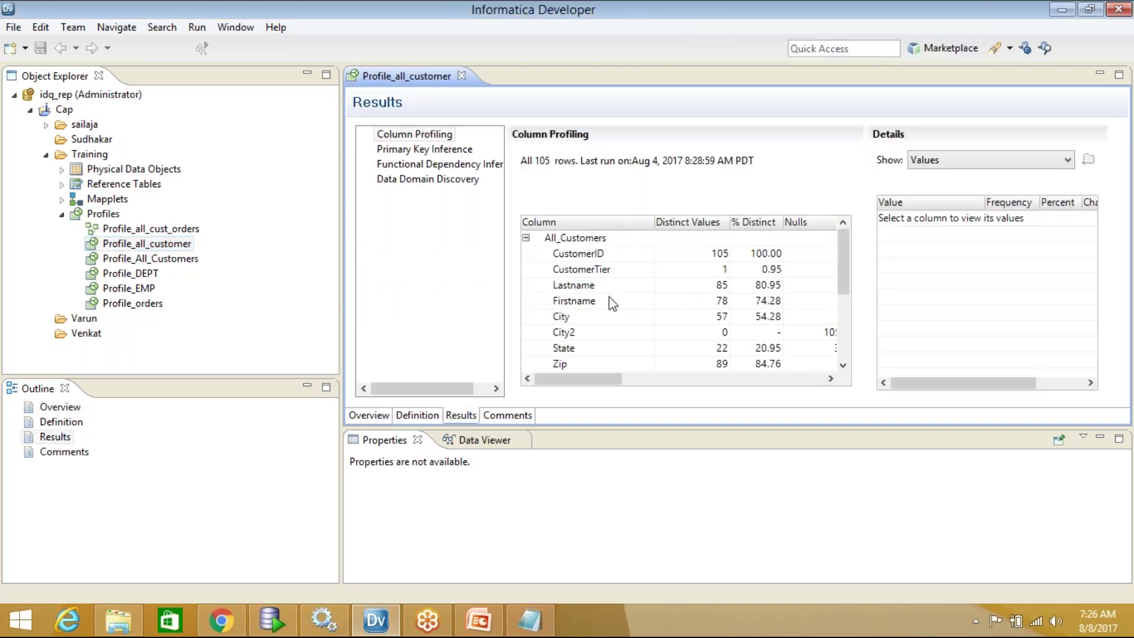
pyautogui.scroll(-3, 631, 319)
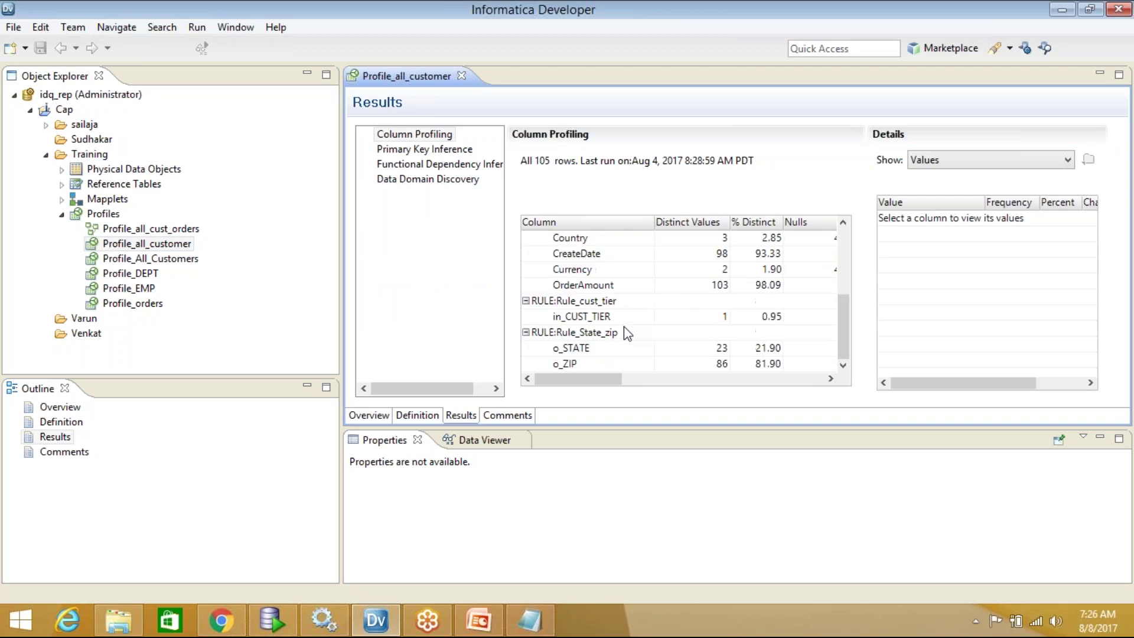
pyautogui.scroll(3, 620, 338)
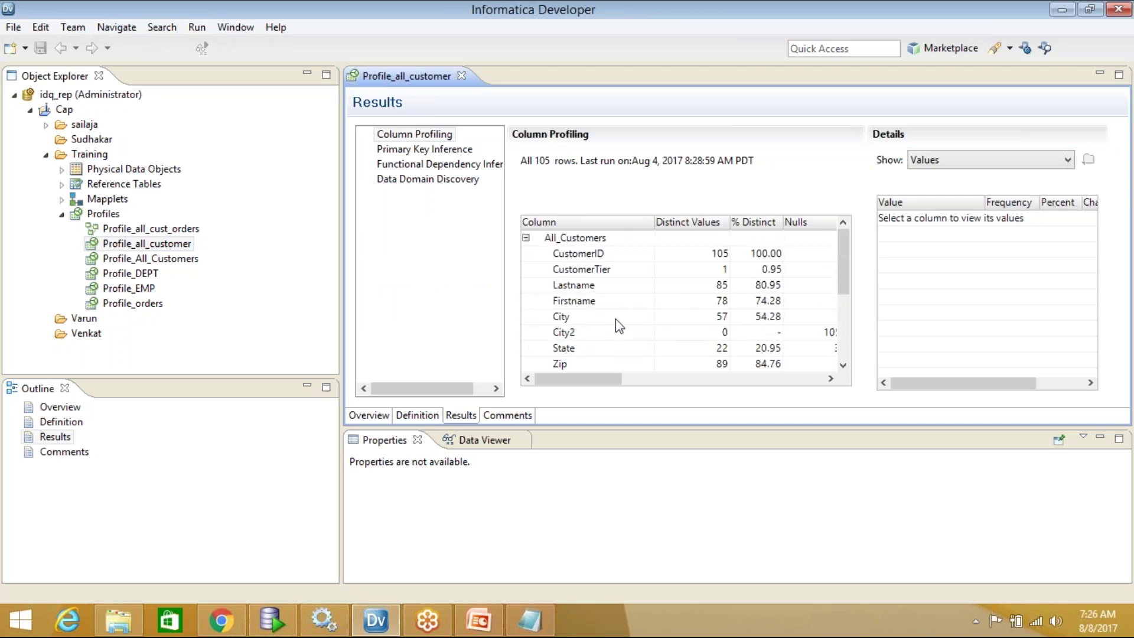
pyautogui.click(608, 270)
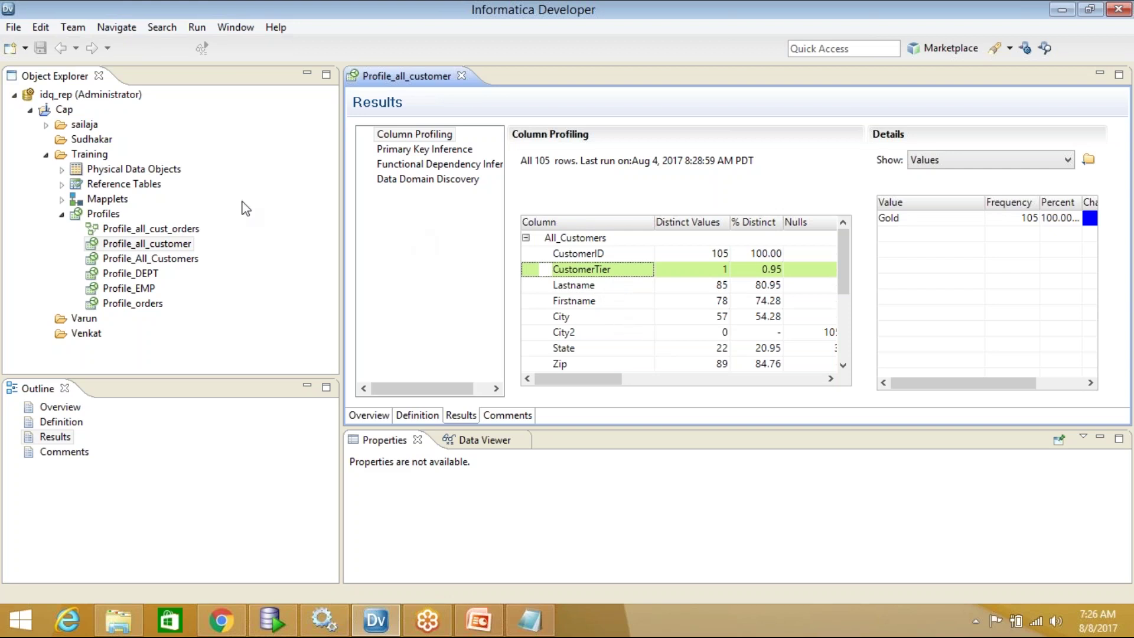
# Open Profile_all_cust_orders and Profile_All_Customers, and check the column profiling results of Profile_All_Customers
pyautogui.rightClick(184, 232)
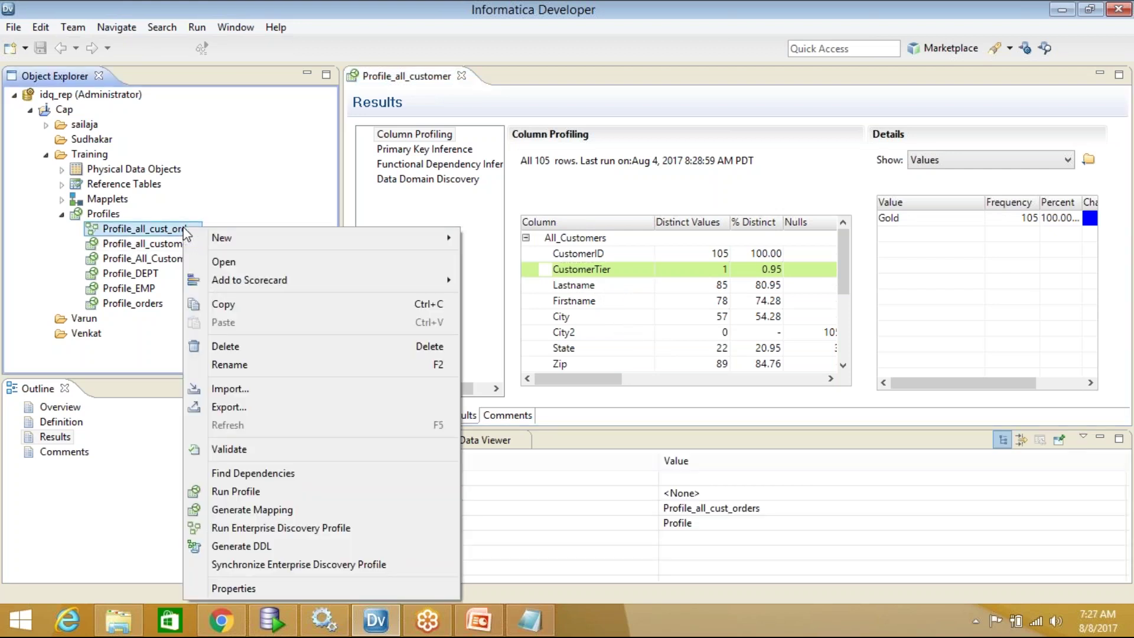
pyautogui.click(223, 262)
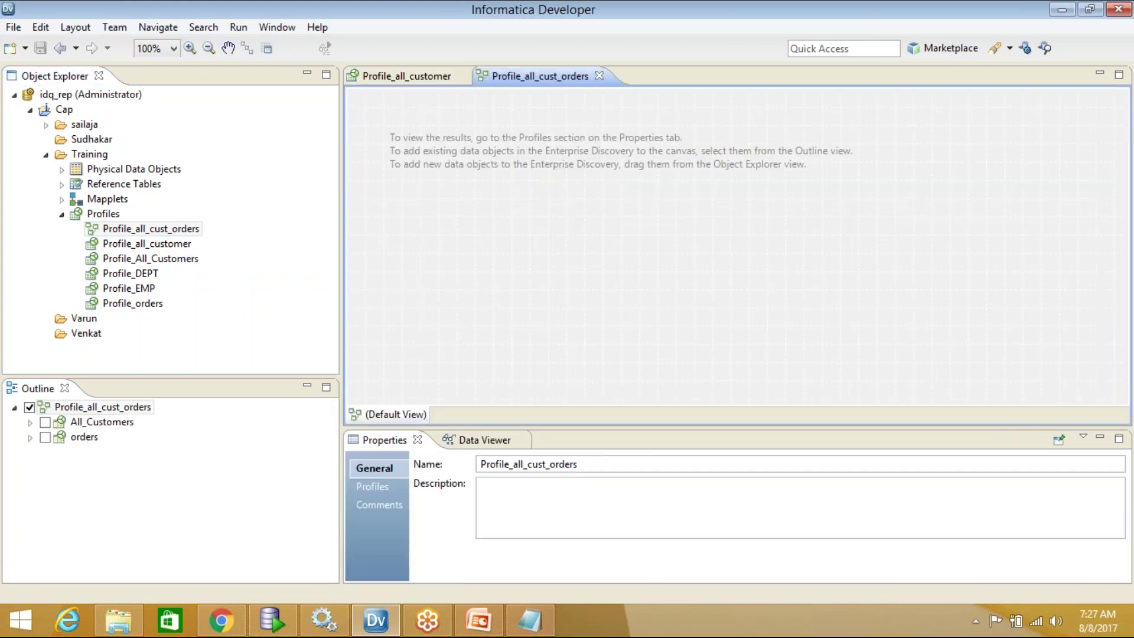
pyautogui.rightClick(176, 260)
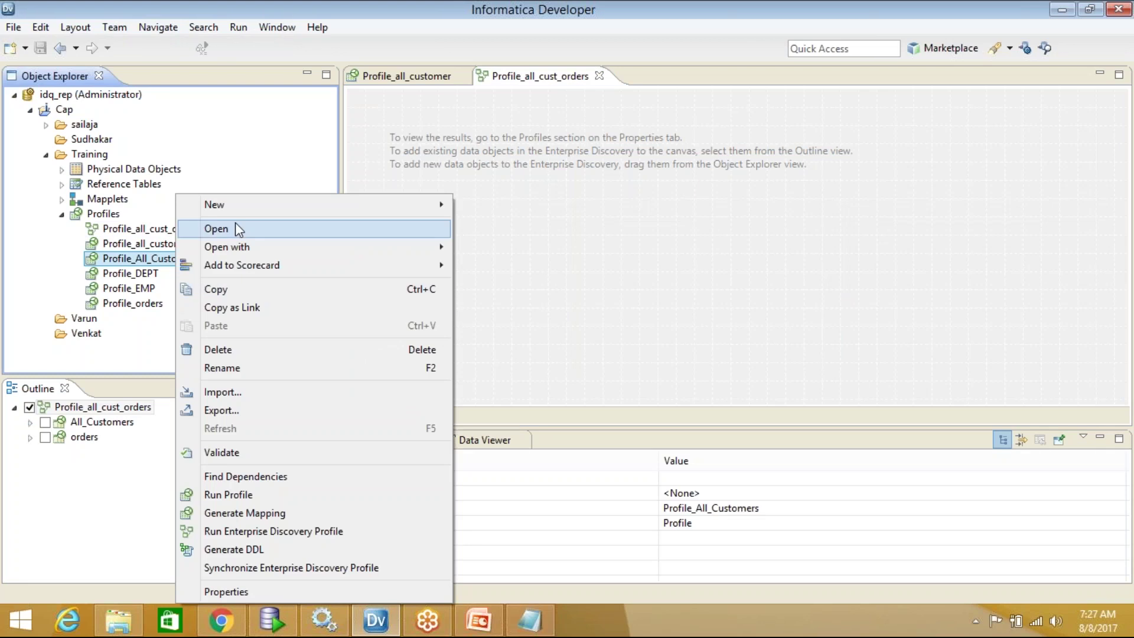
pyautogui.click(235, 229)
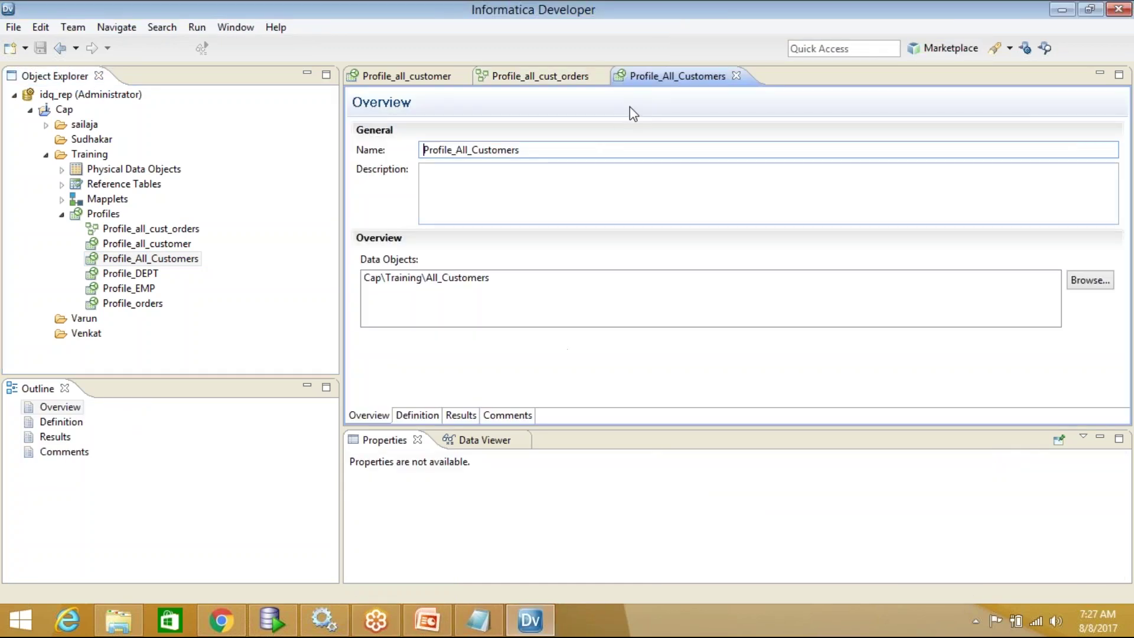
pyautogui.click(414, 416)
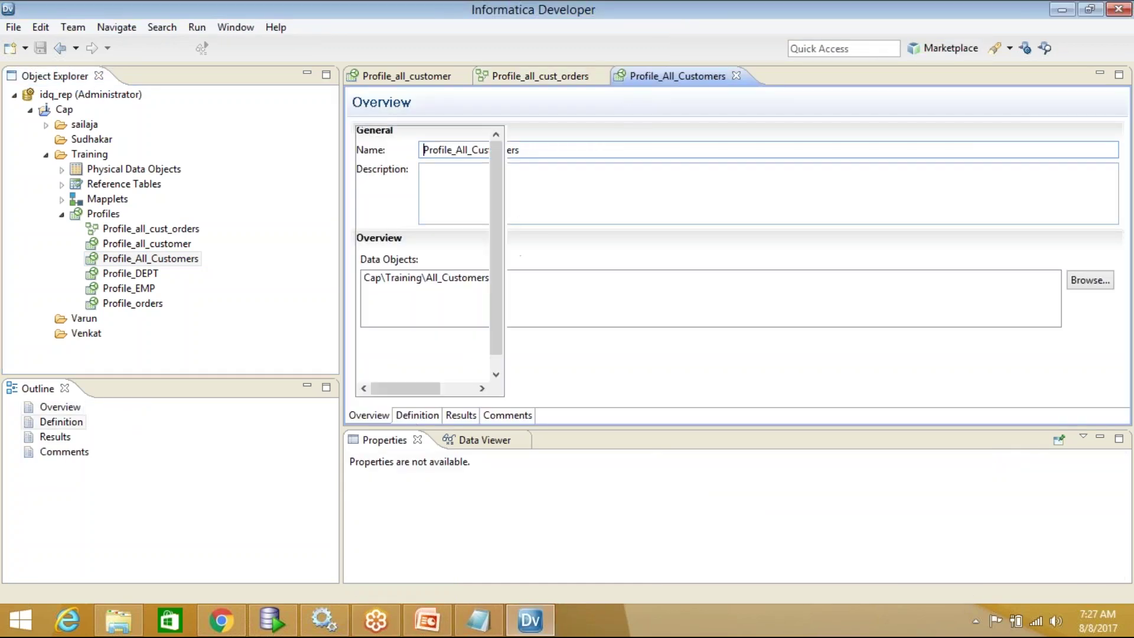
pyautogui.click(456, 417)
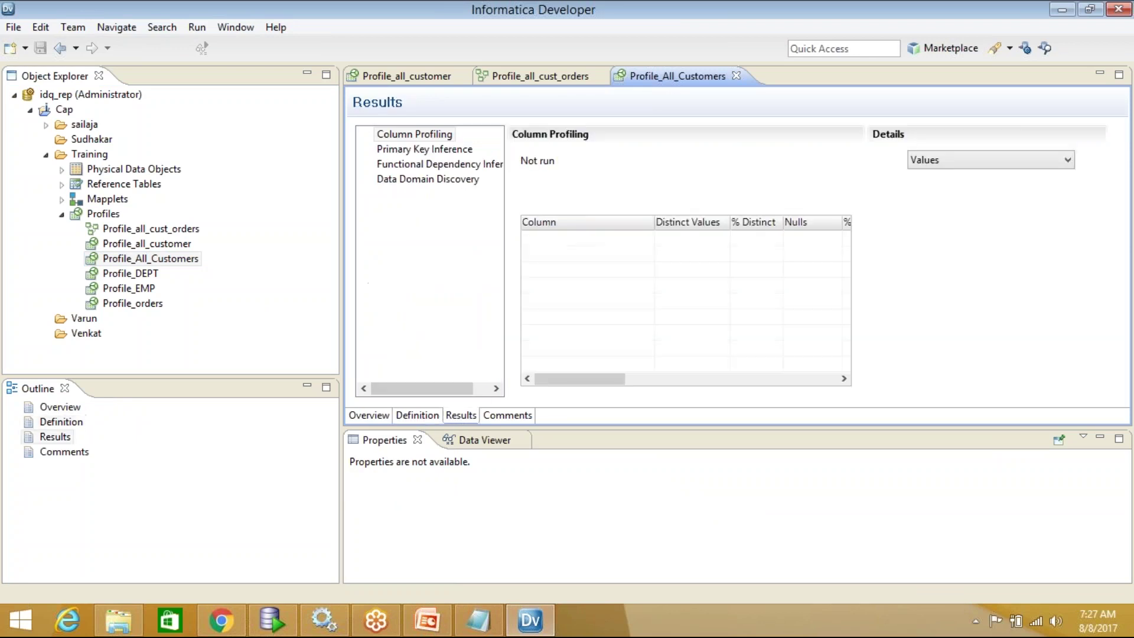
# Return to Profile_all_customer and display the list of filters in its definition
pyautogui.click(170, 243)
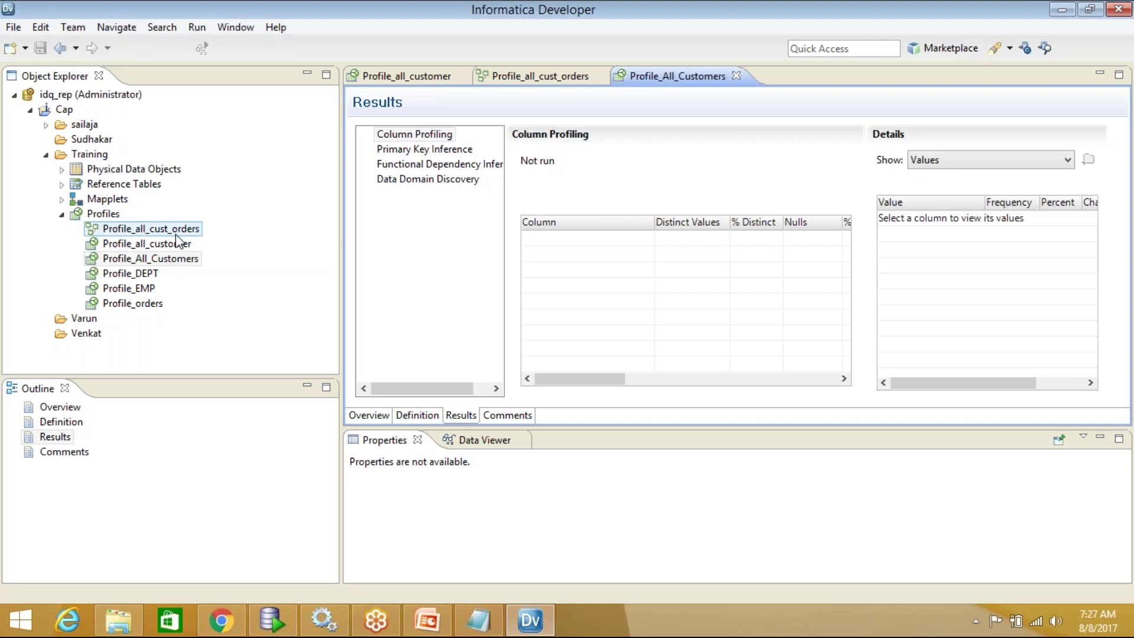
pyautogui.click(118, 231)
pyautogui.click(160, 240)
pyautogui.rightClick(164, 242)
pyautogui.moveTo(211, 269)
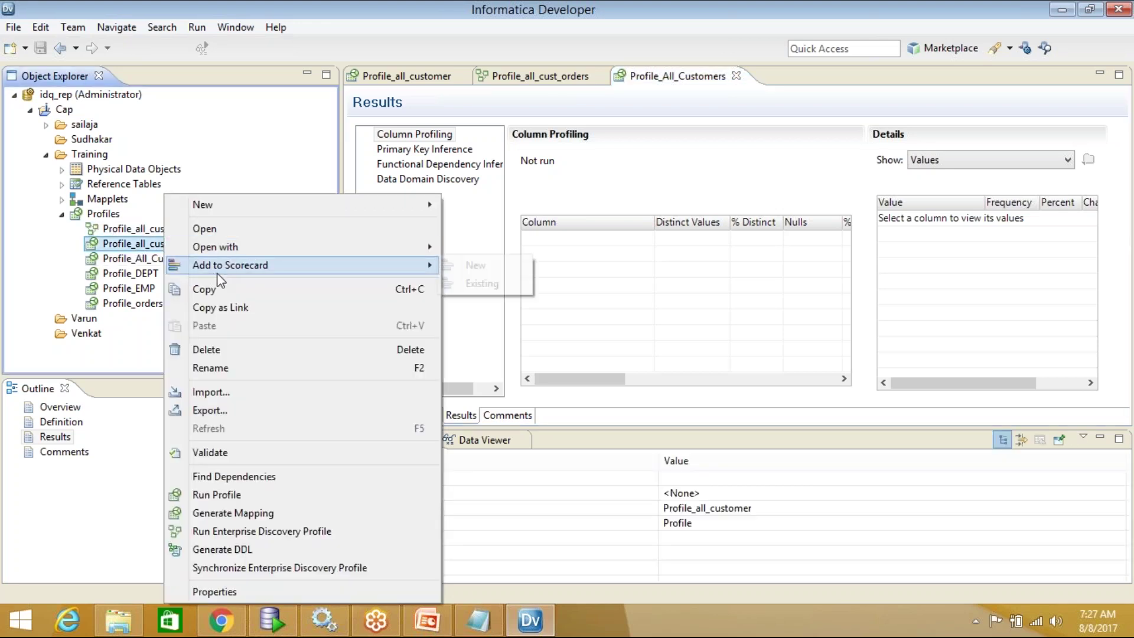
pyautogui.click(230, 229)
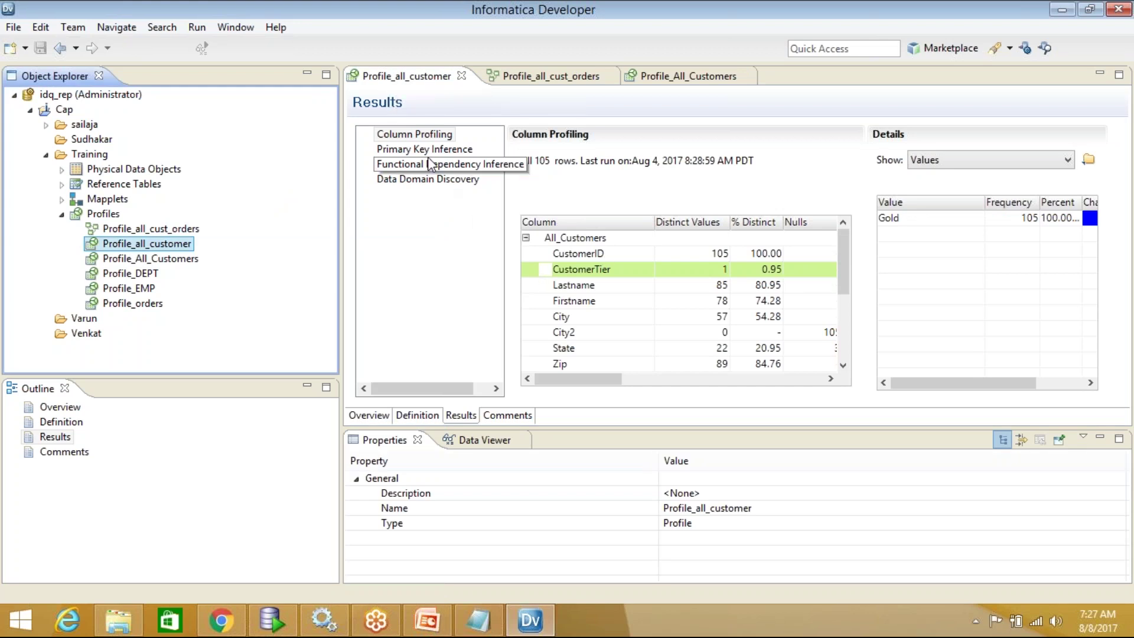
pyautogui.click(434, 134)
pyautogui.click(417, 415)
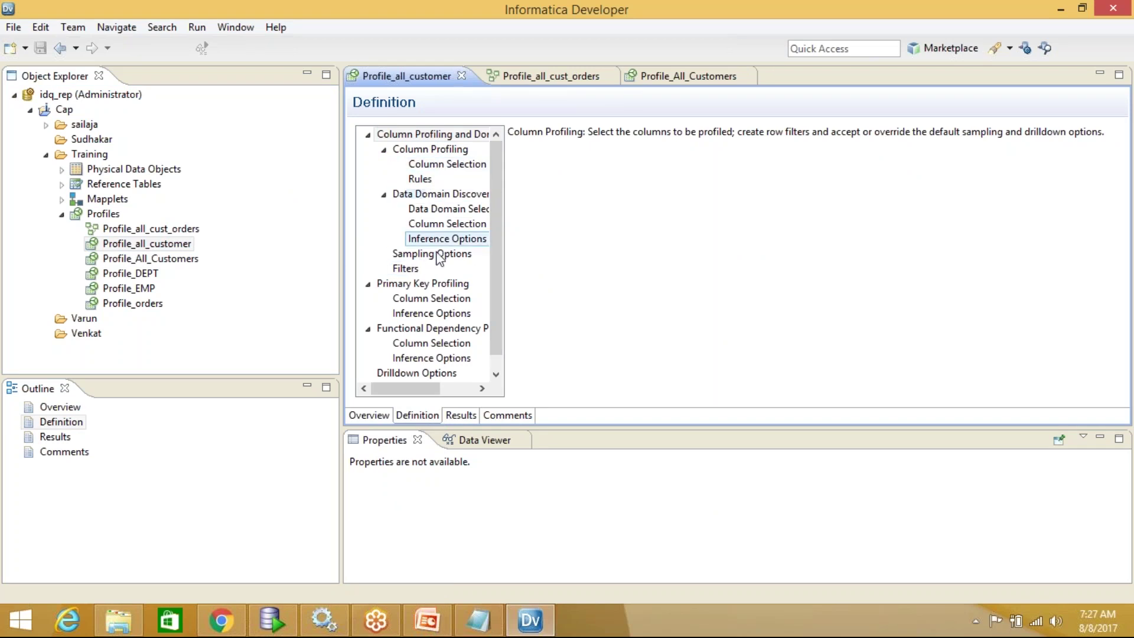
pyautogui.click(414, 269)
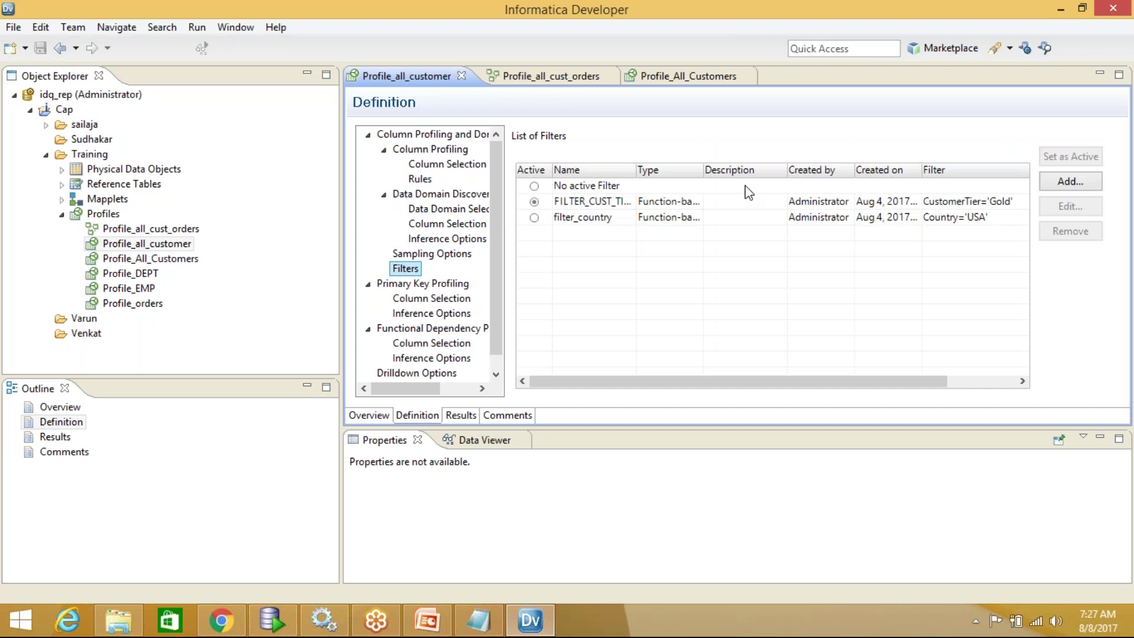
pyautogui.click(899, 203)
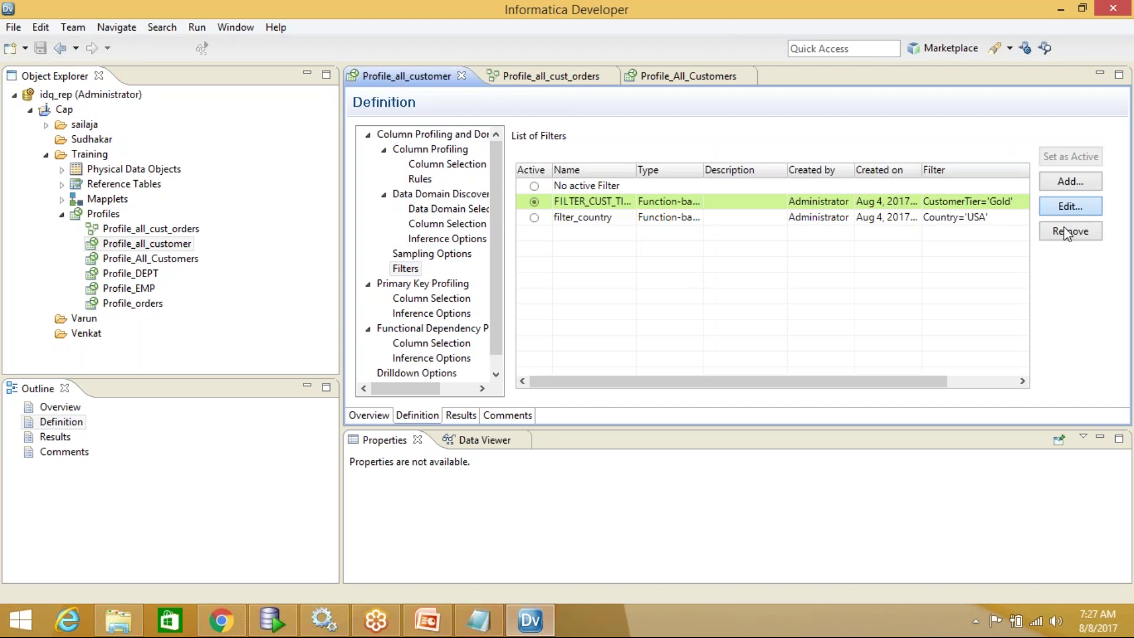
pyautogui.doubleClick(595, 200)
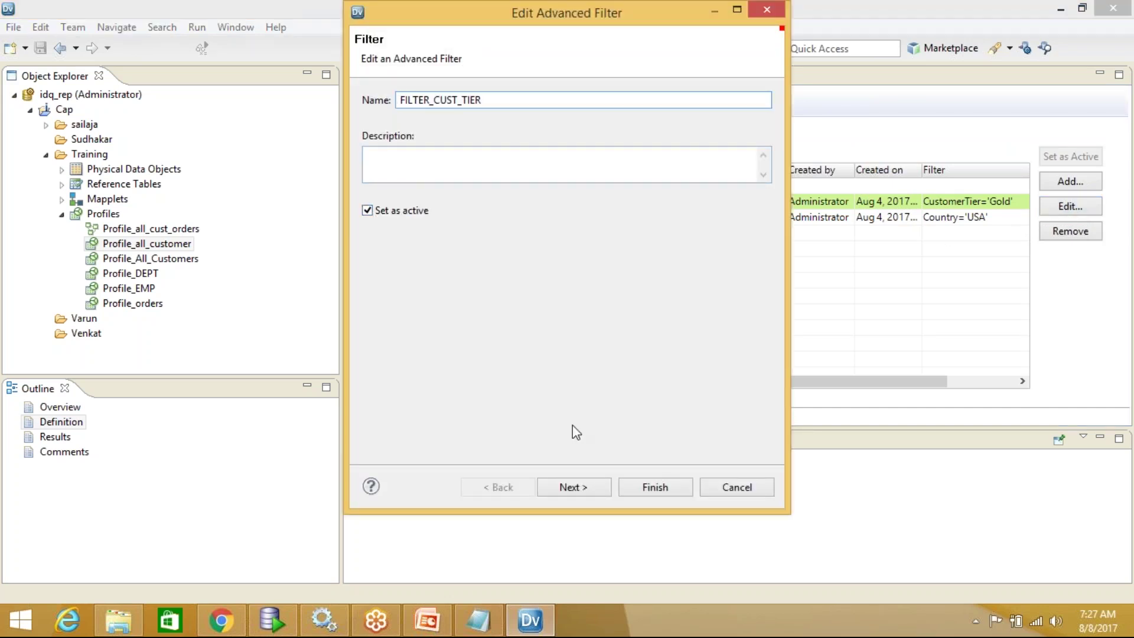
pyautogui.click(765, 484)
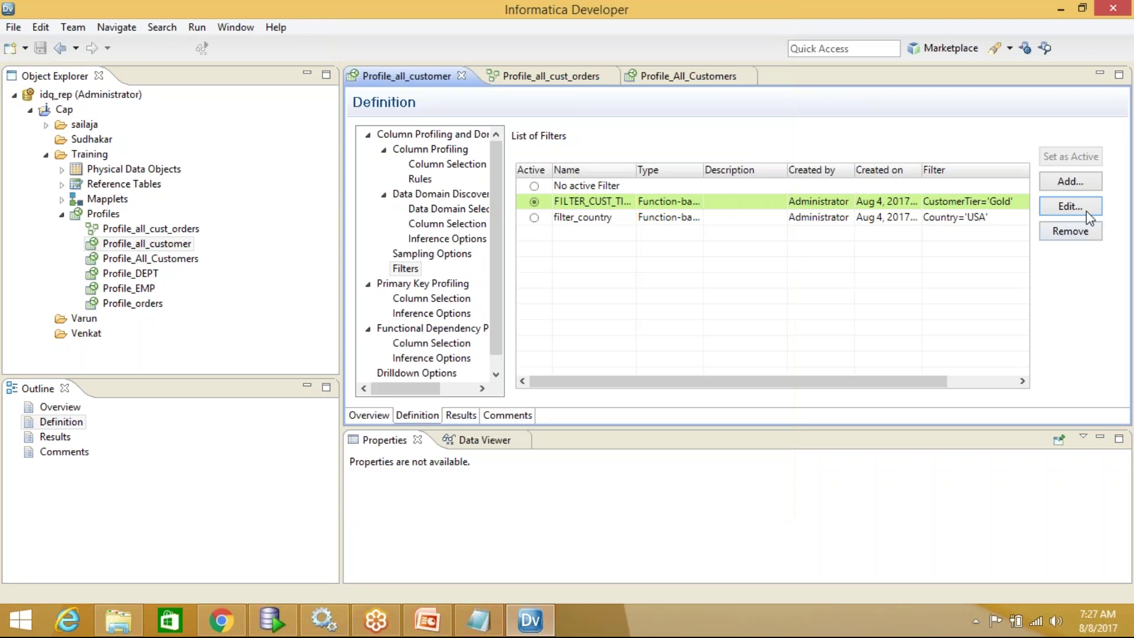
# Set "No active Filter" as the active choice for Profile_all_customer and save the profile
pyautogui.click(606, 189)
pyautogui.click(1070, 156)
pyautogui.click(749, 319)
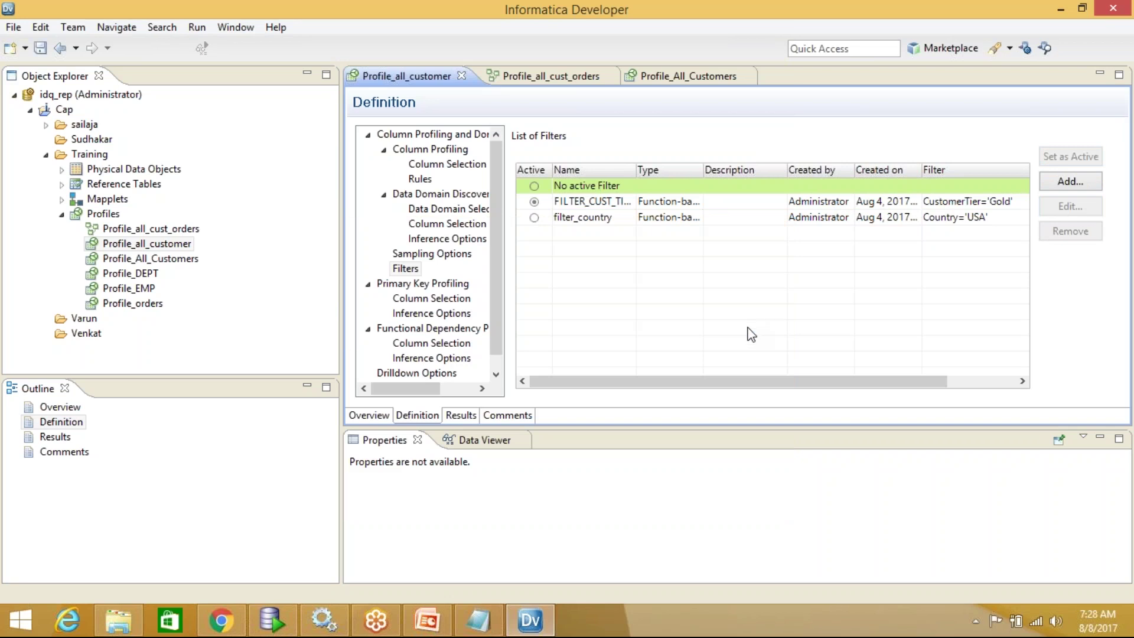
pyautogui.click(633, 281)
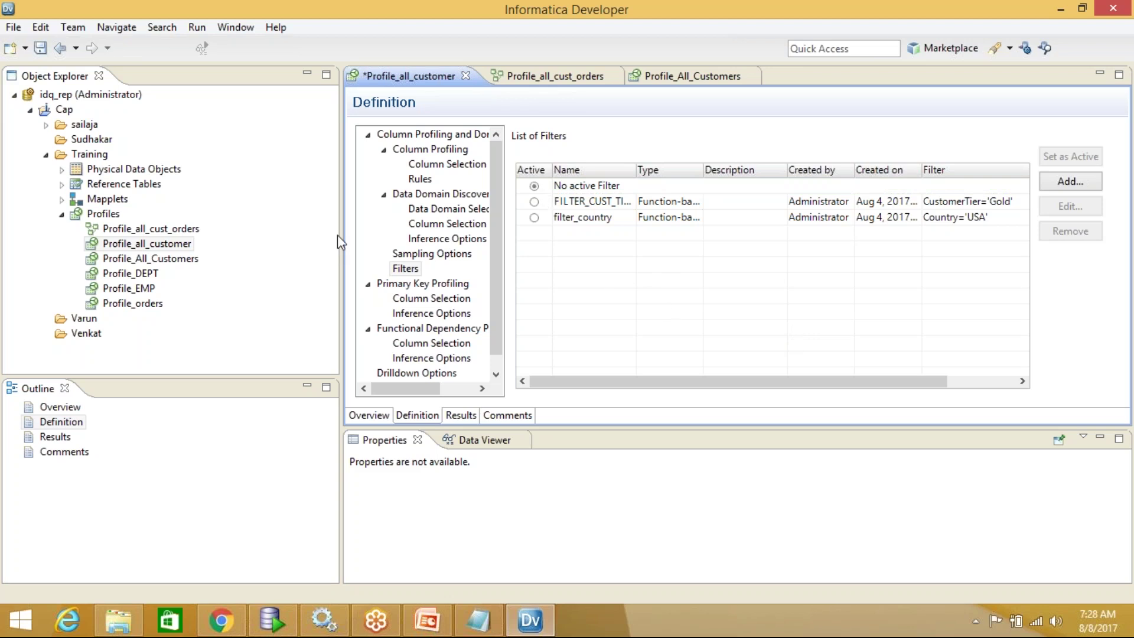
pyautogui.click(172, 247)
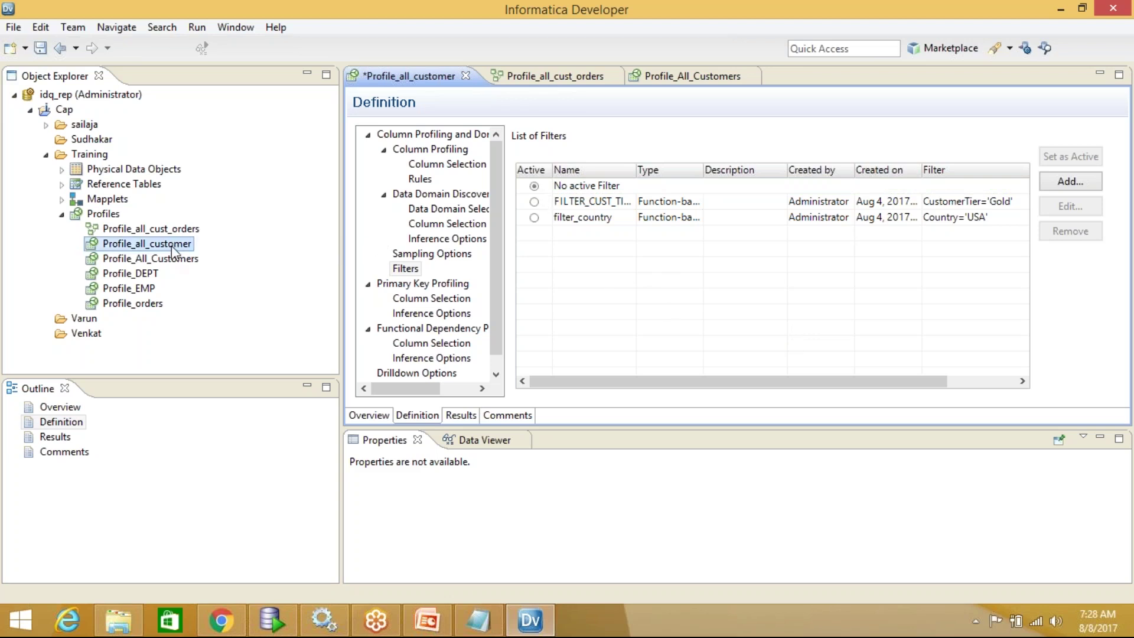
pyautogui.rightClick(172, 246)
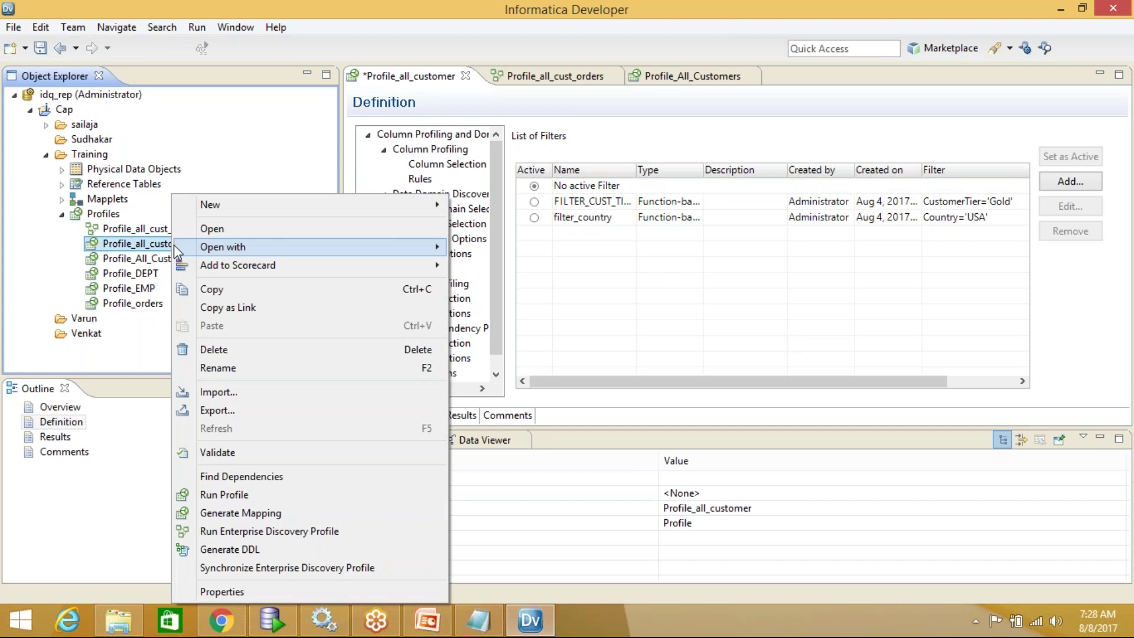
pyautogui.click(41, 48)
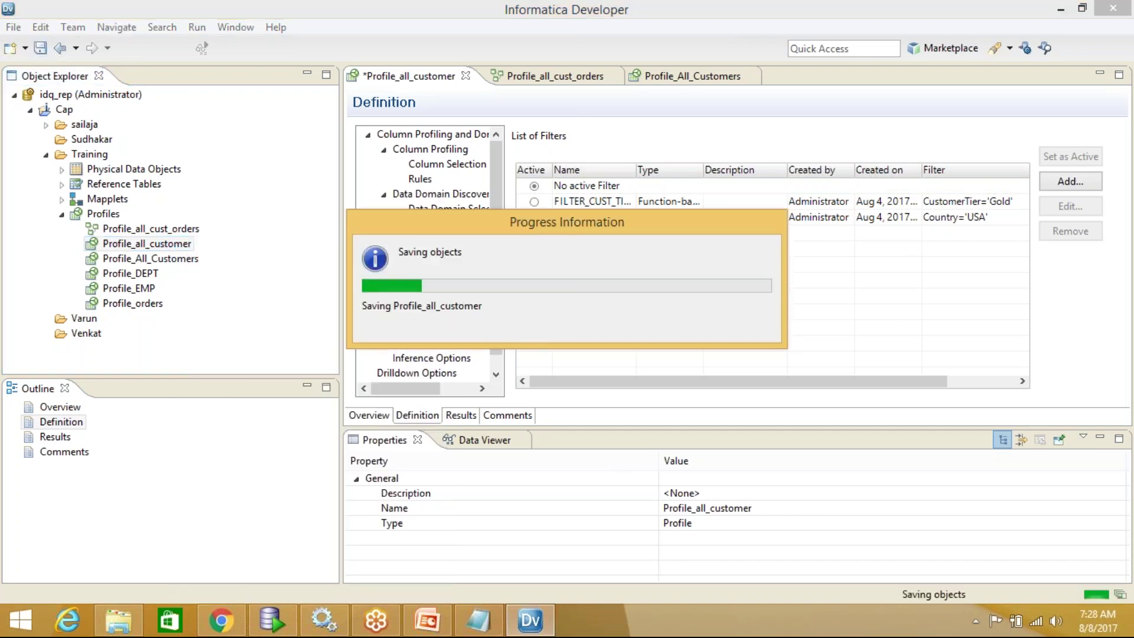
# Run Profile_all_customer in the background
pyautogui.rightClick(170, 244)
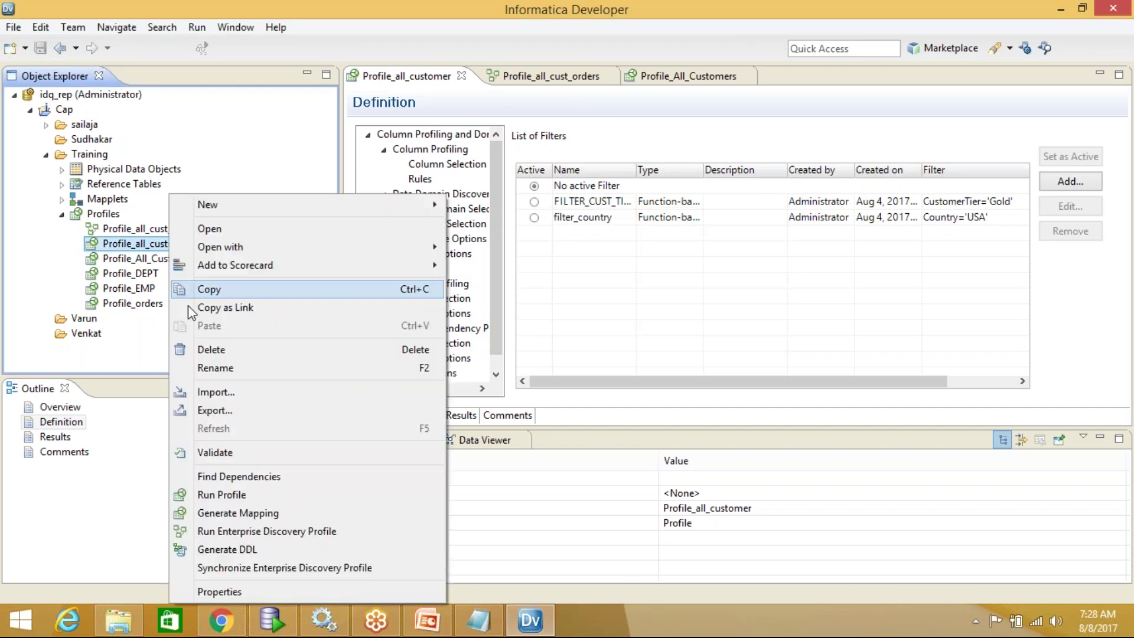
pyautogui.click(232, 494)
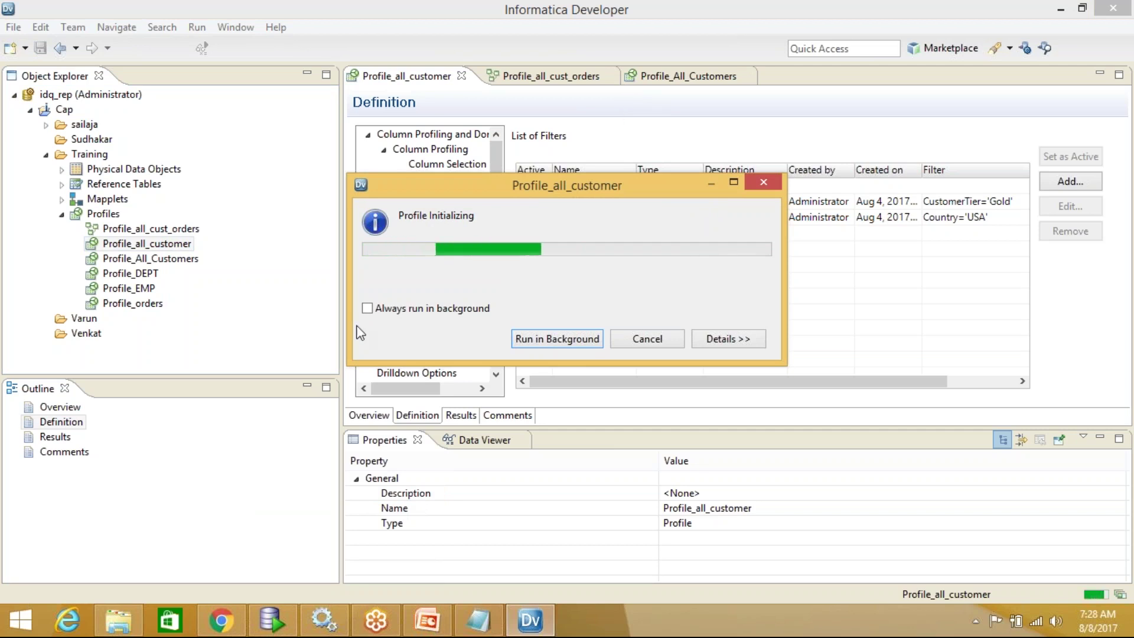
pyautogui.click(552, 338)
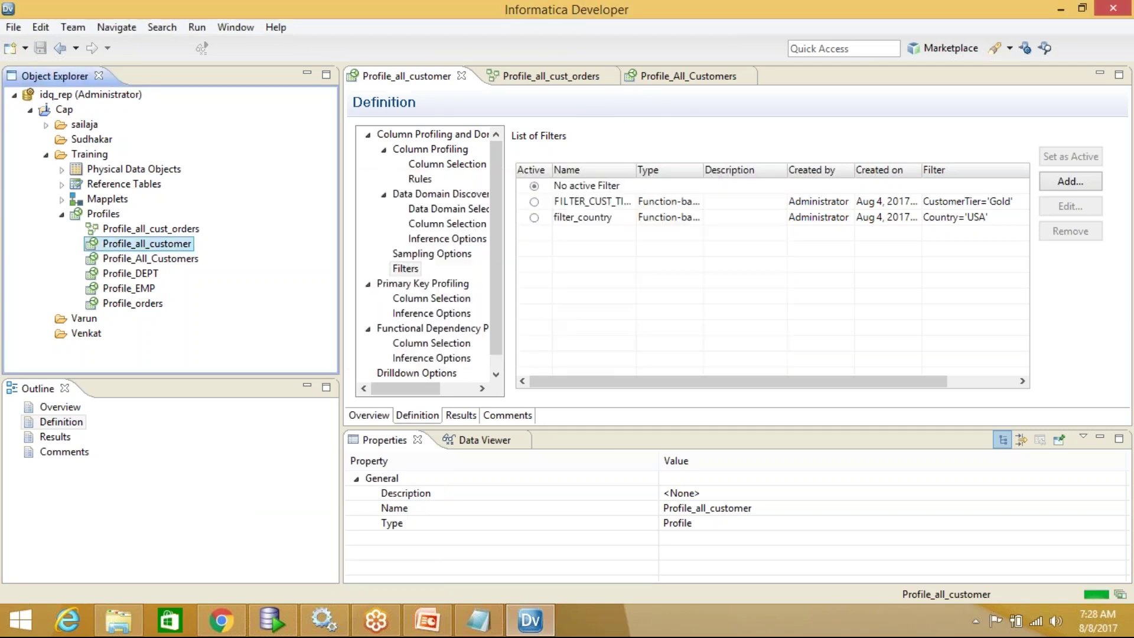
# Close the Profile_all_cust_orders and Profile_All_Customers editors, keeping Profile_all_customer open
pyautogui.click(607, 81)
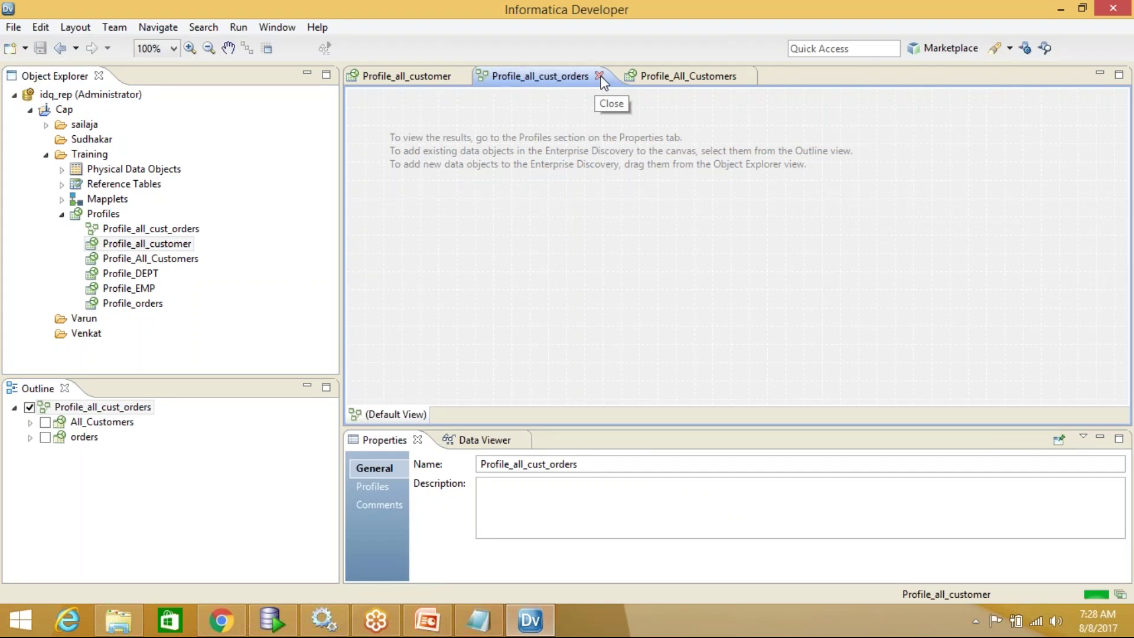
pyautogui.hotkey('ctrl', 'w')
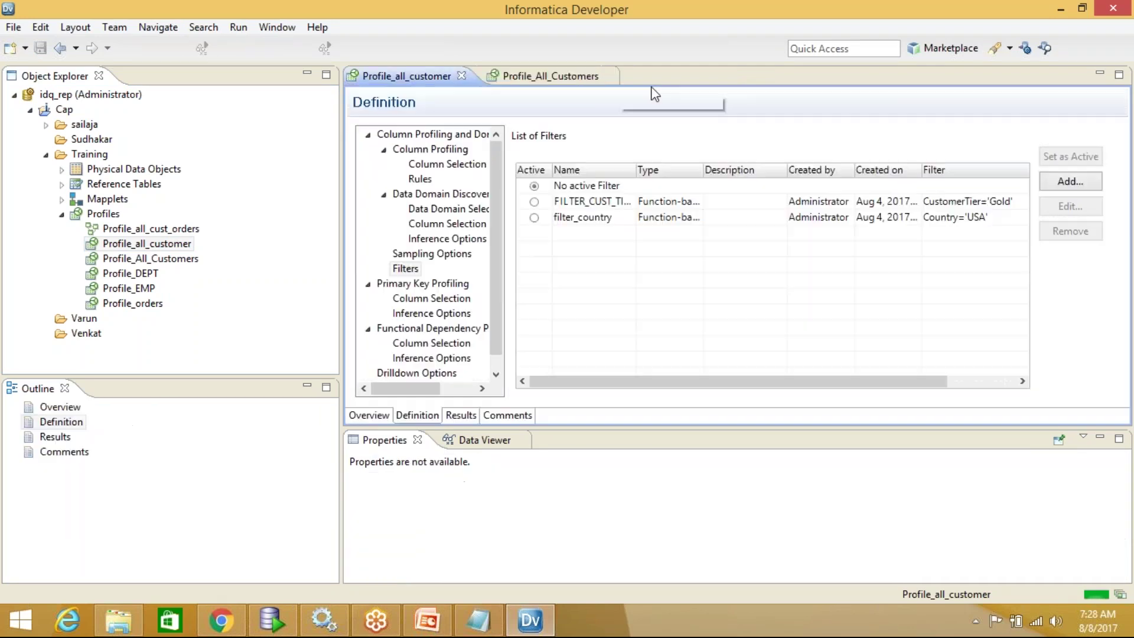
pyautogui.click(609, 76)
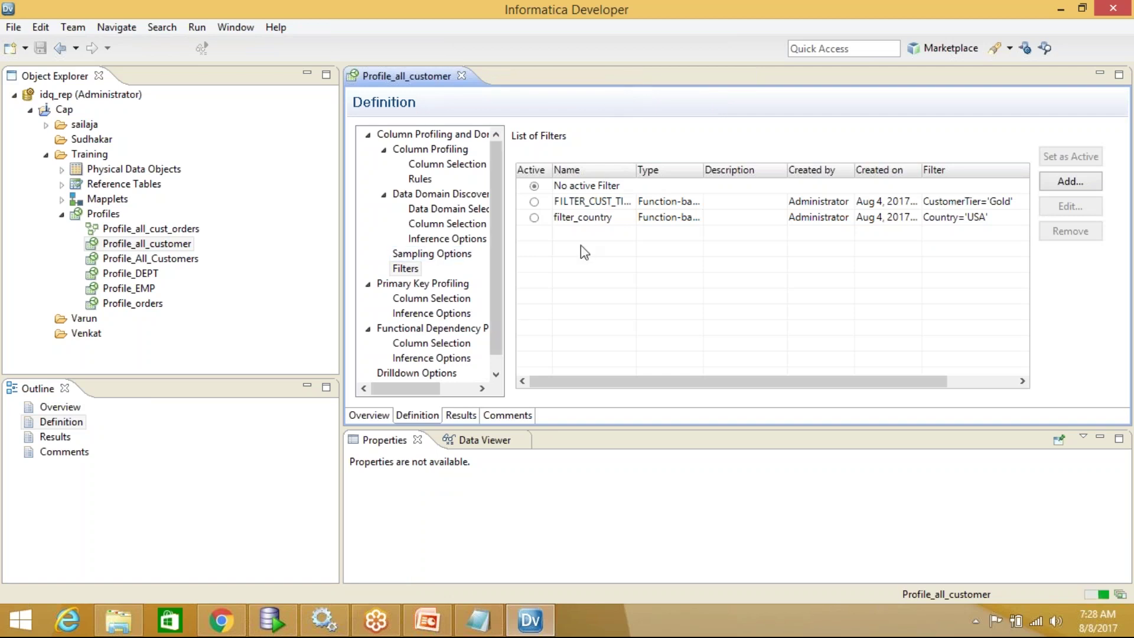
# Check the column profiling results of Profile_all_customer and the progress of its background run
pyautogui.click(462, 416)
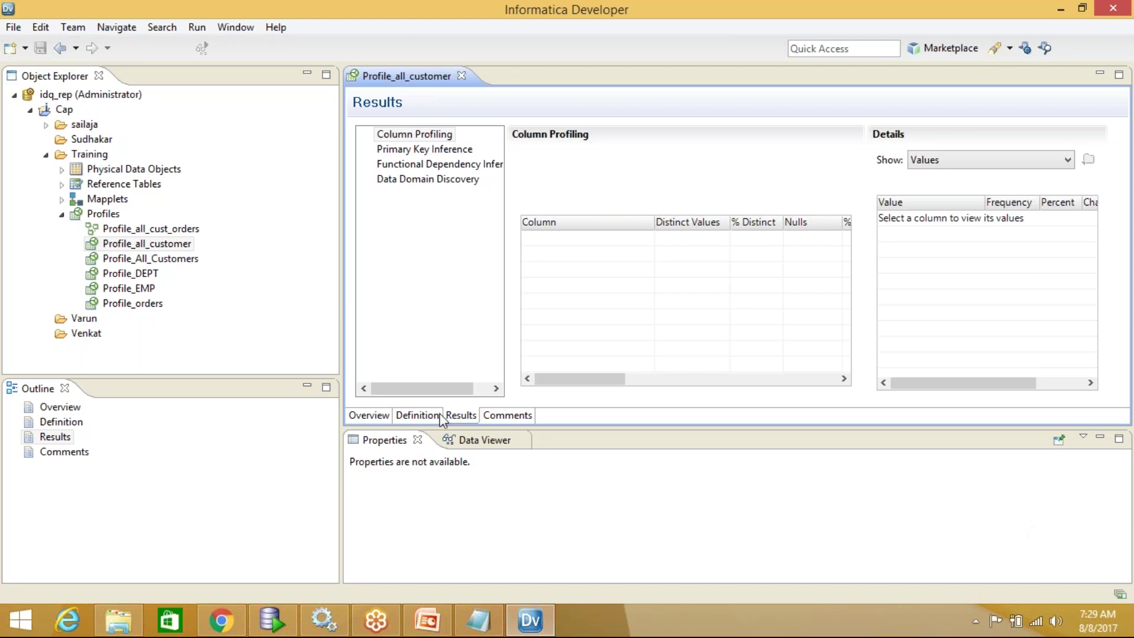
pyautogui.click(421, 416)
pyautogui.click(464, 416)
pyautogui.click(380, 415)
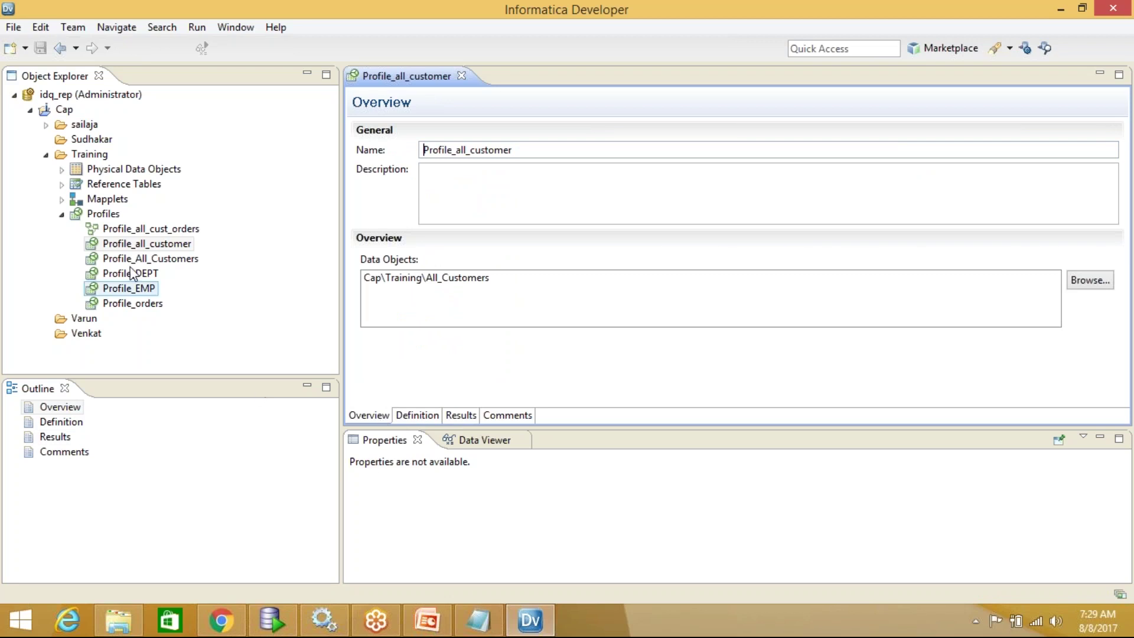
pyautogui.click(150, 245)
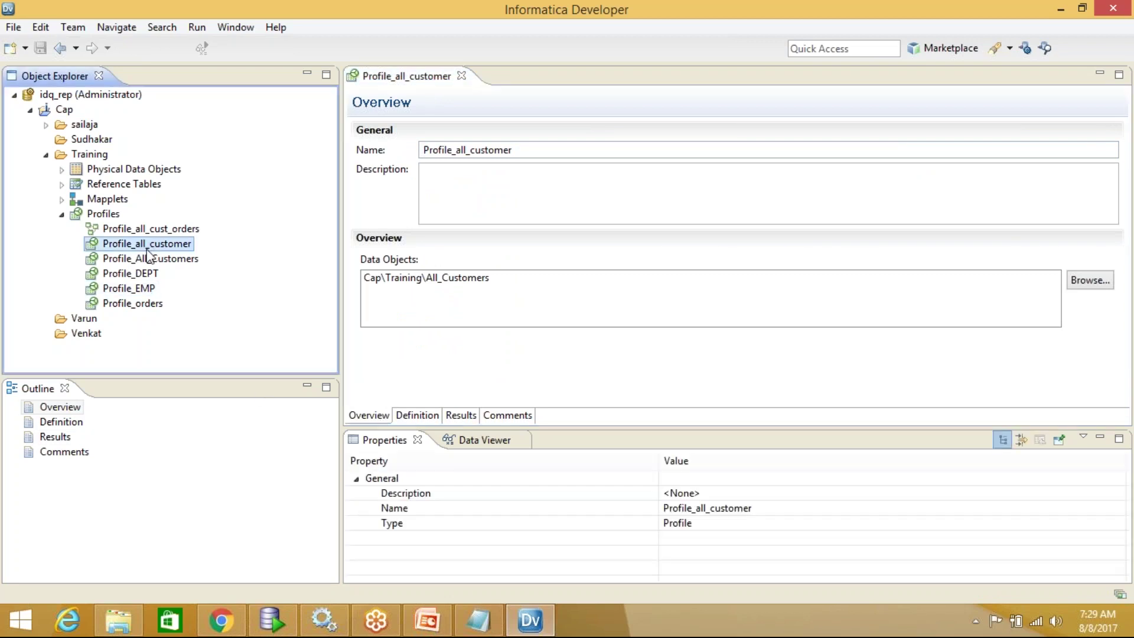
pyautogui.click(462, 416)
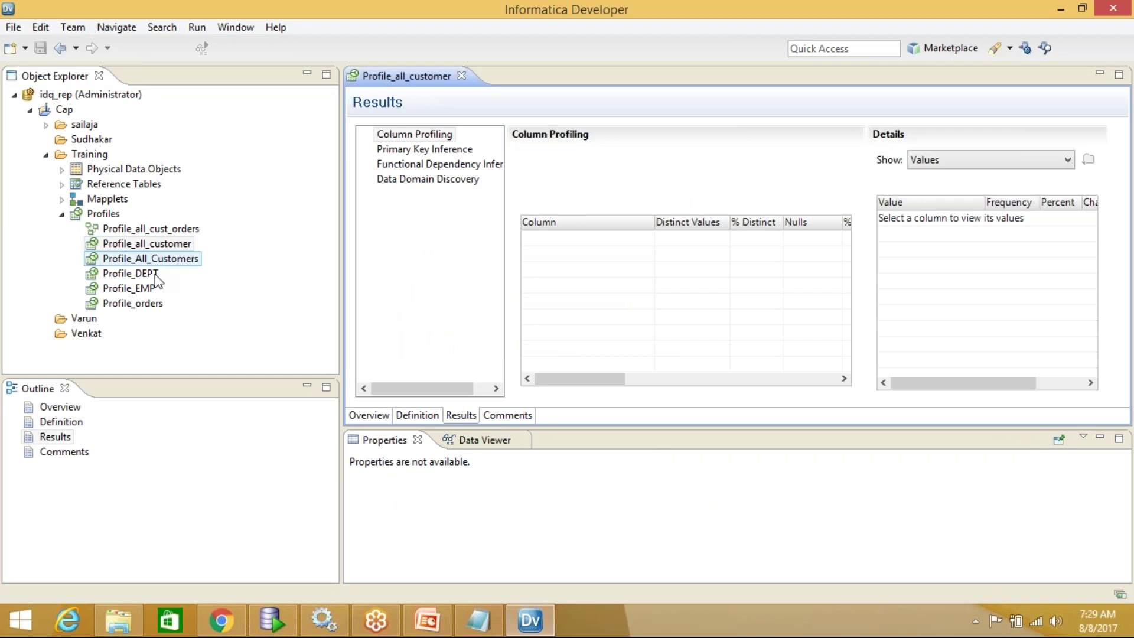
pyautogui.click(1120, 593)
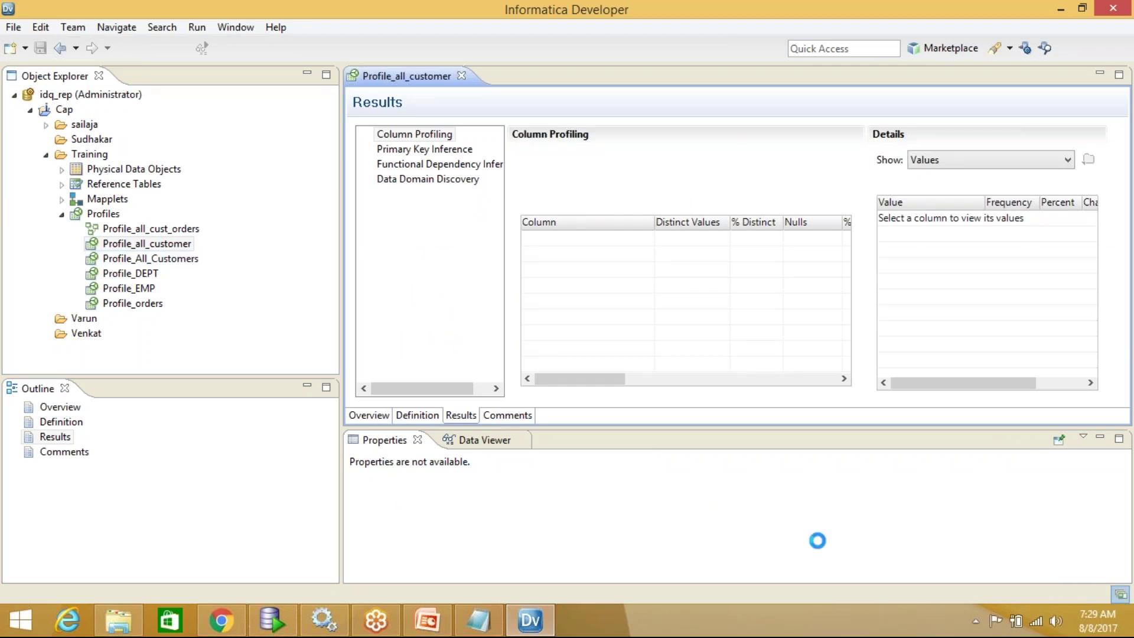
pyautogui.click(434, 462)
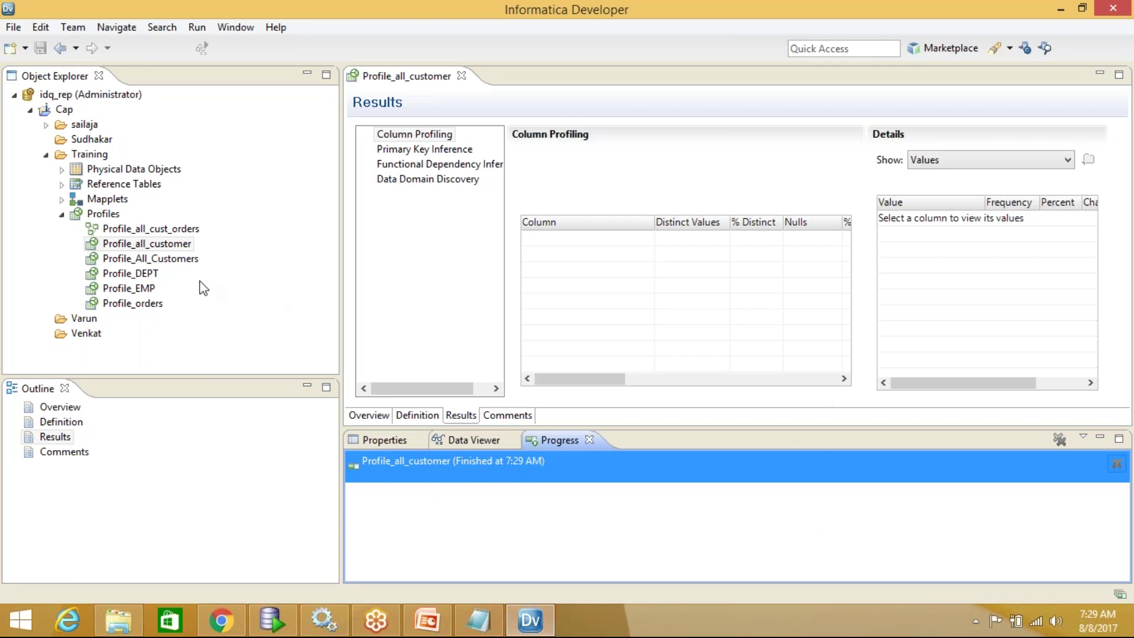
# Run Profile_all_customer again and list the CustomerTier column's values sorted by value in ascending order
pyautogui.rightClick(158, 249)
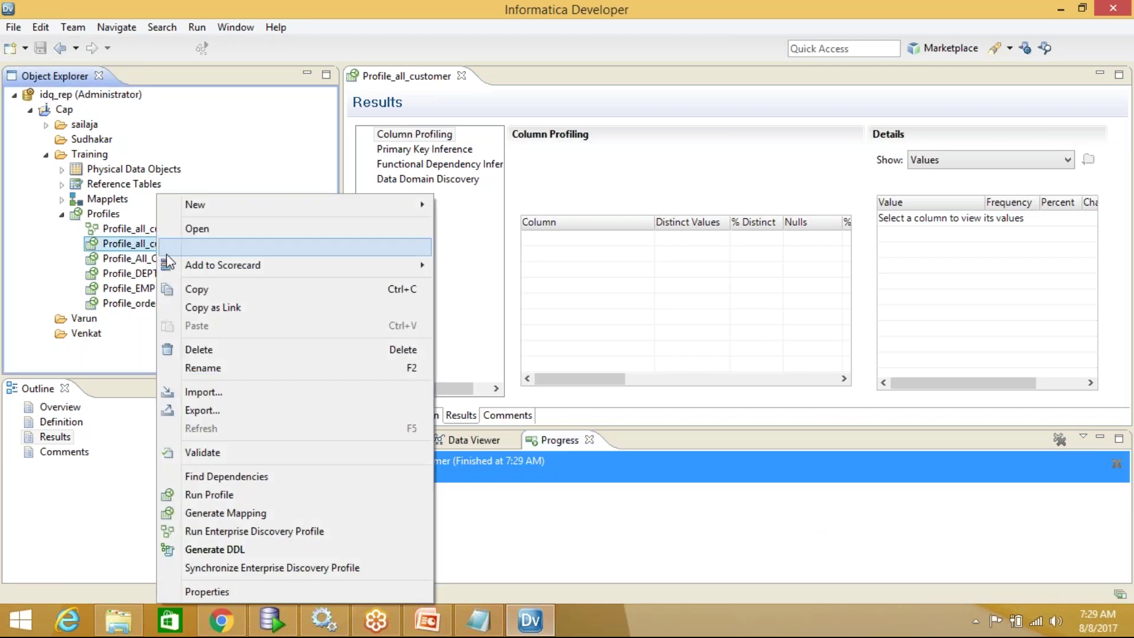
pyautogui.click(217, 495)
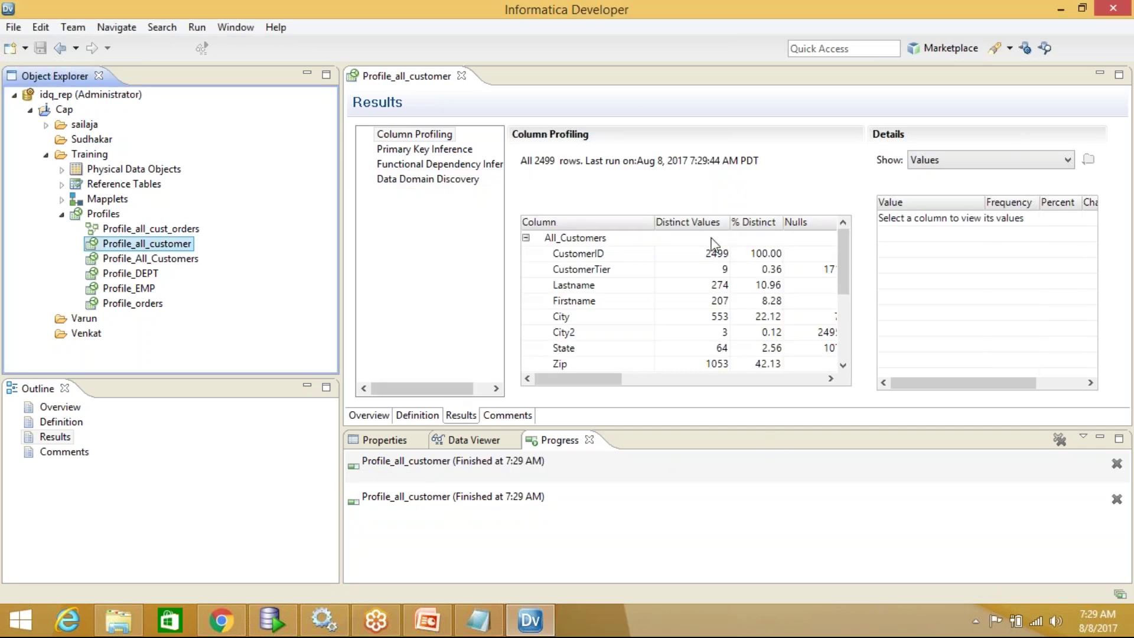
pyautogui.click(612, 271)
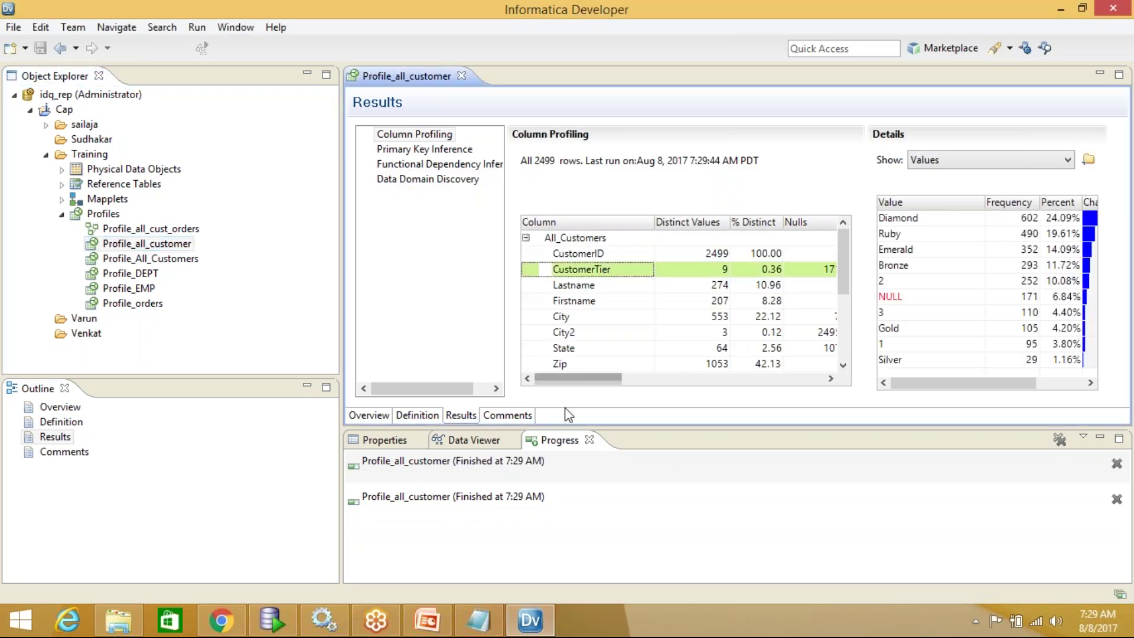
pyautogui.click(935, 205)
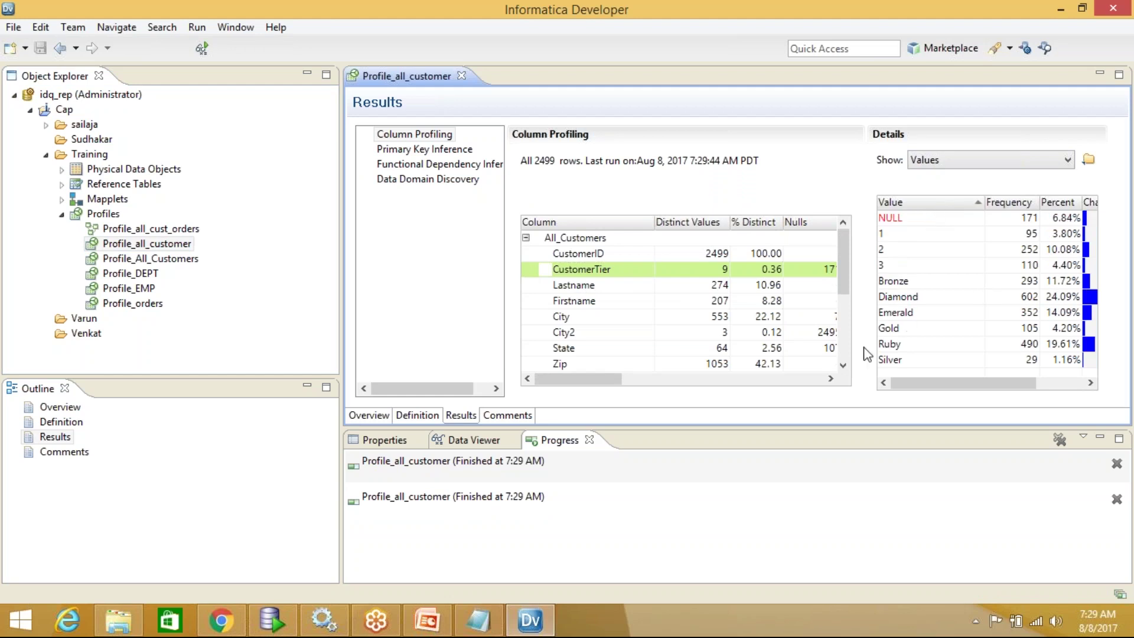
# Enlarge the Profile_all_customer results view and select the CustomerTier values from Bronze through Silver
pyautogui.doubleClick(723, 81)
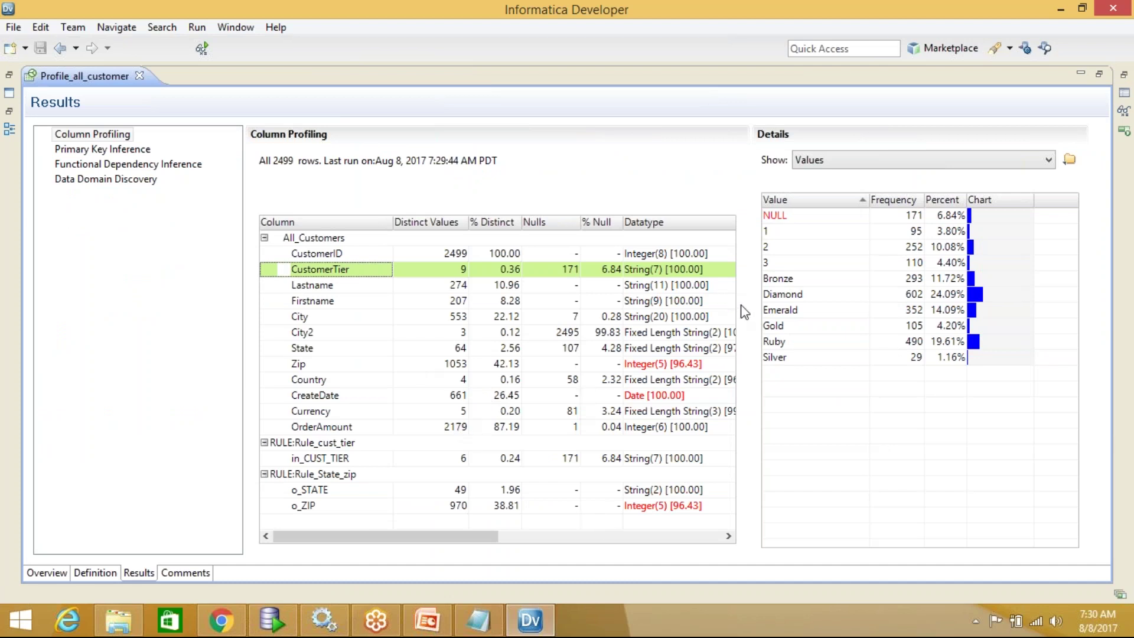
pyautogui.click(782, 280)
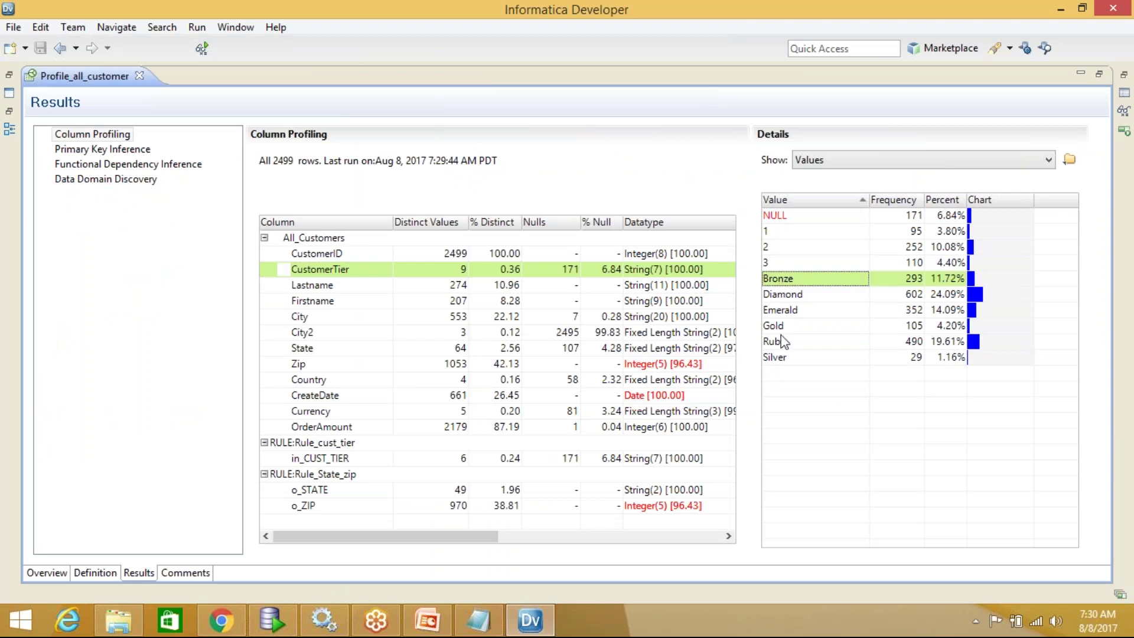
pyautogui.keyDown('shift'); pyautogui.click(784, 359); pyautogui.keyUp('shift')
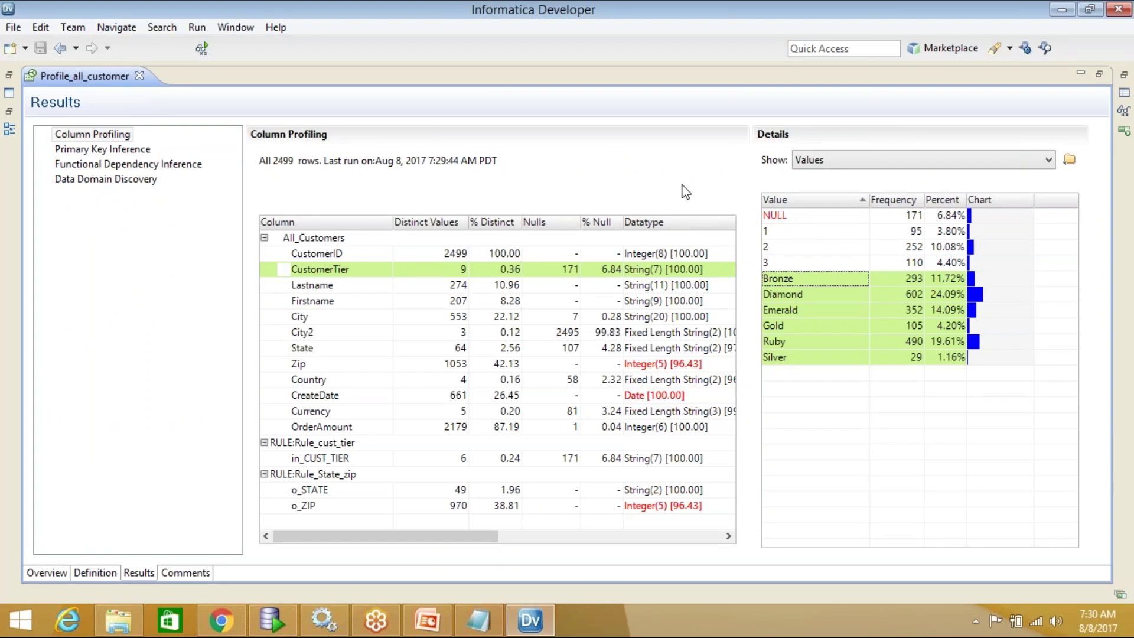
pyautogui.click(641, 65)
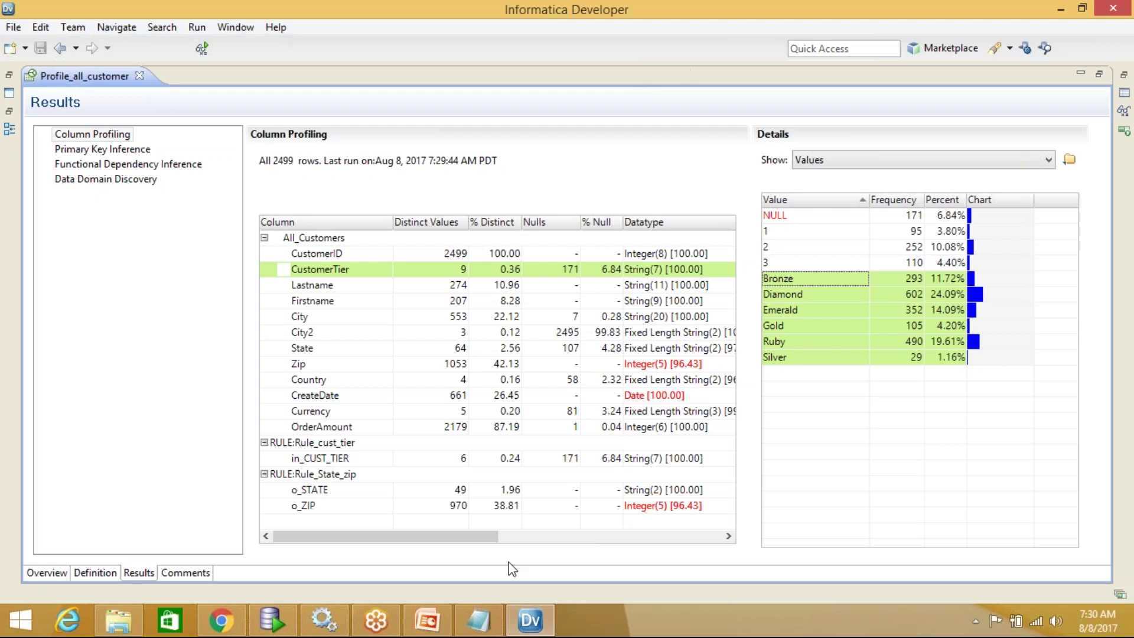
pyautogui.click(221, 620)
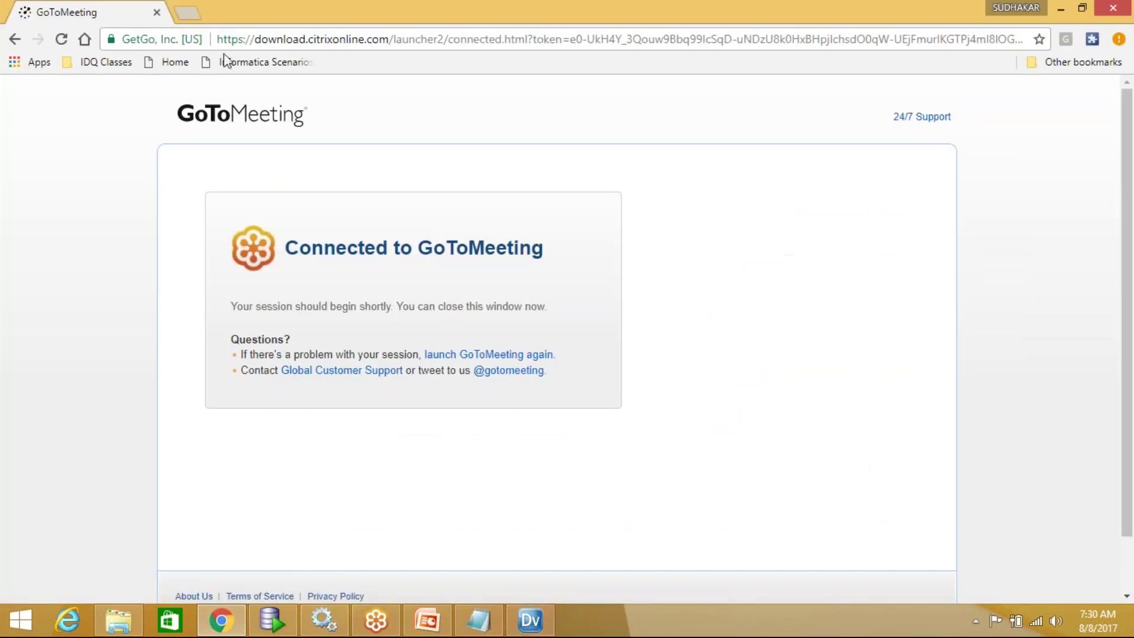
pyautogui.click(1060, 8)
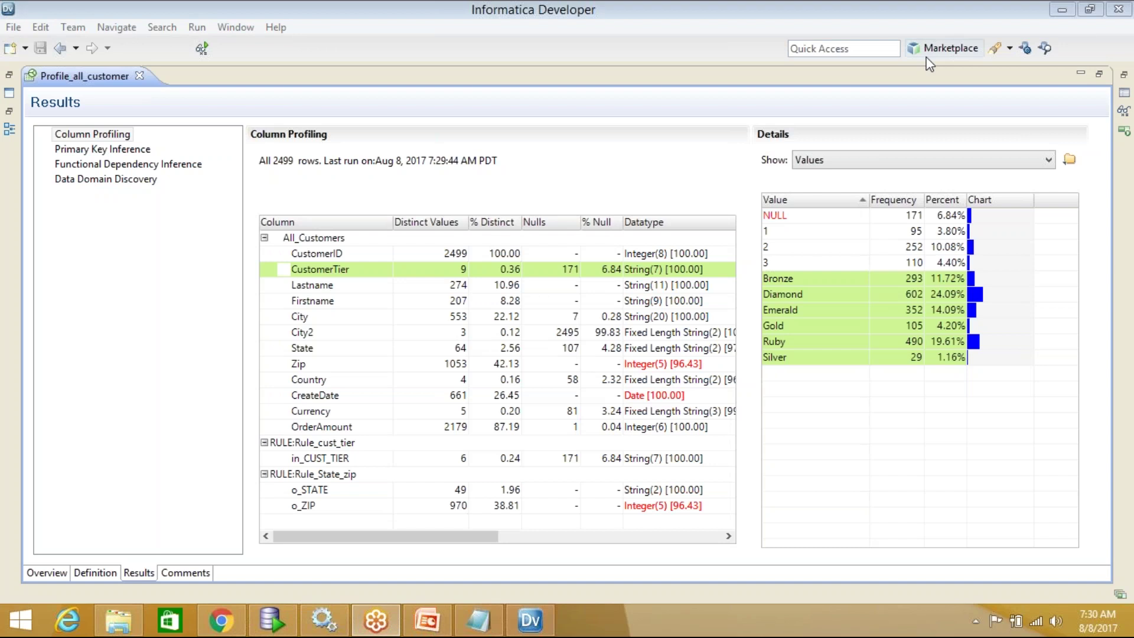
pyautogui.click(1042, 308)
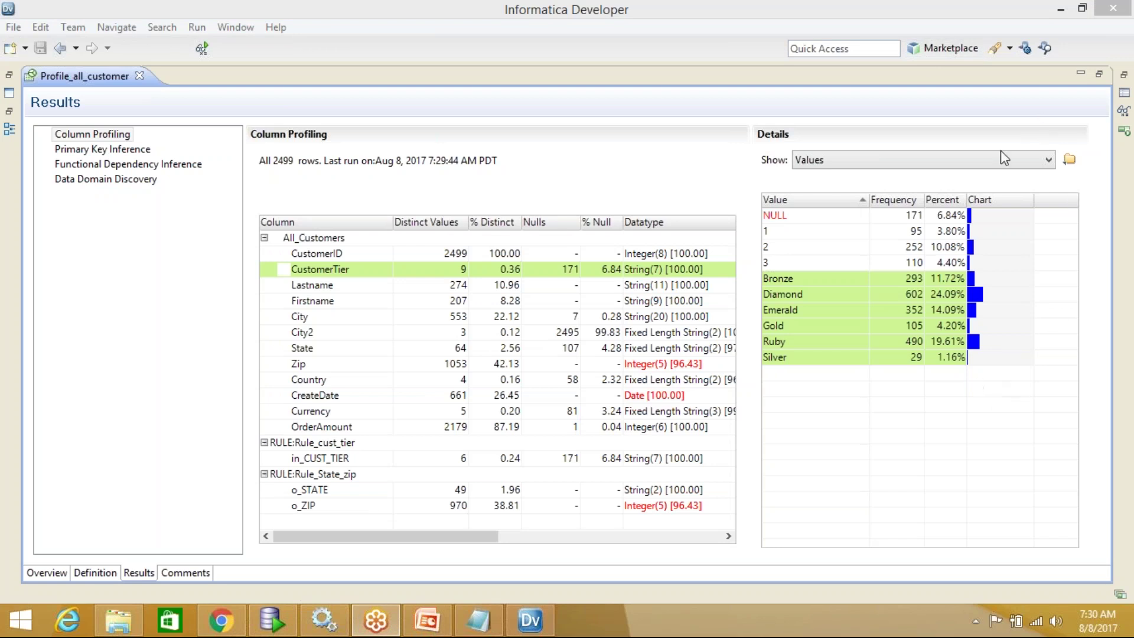
# Minimise Informatica Developer and raise the headphones volume to the maximum
pyautogui.click(1062, 9)
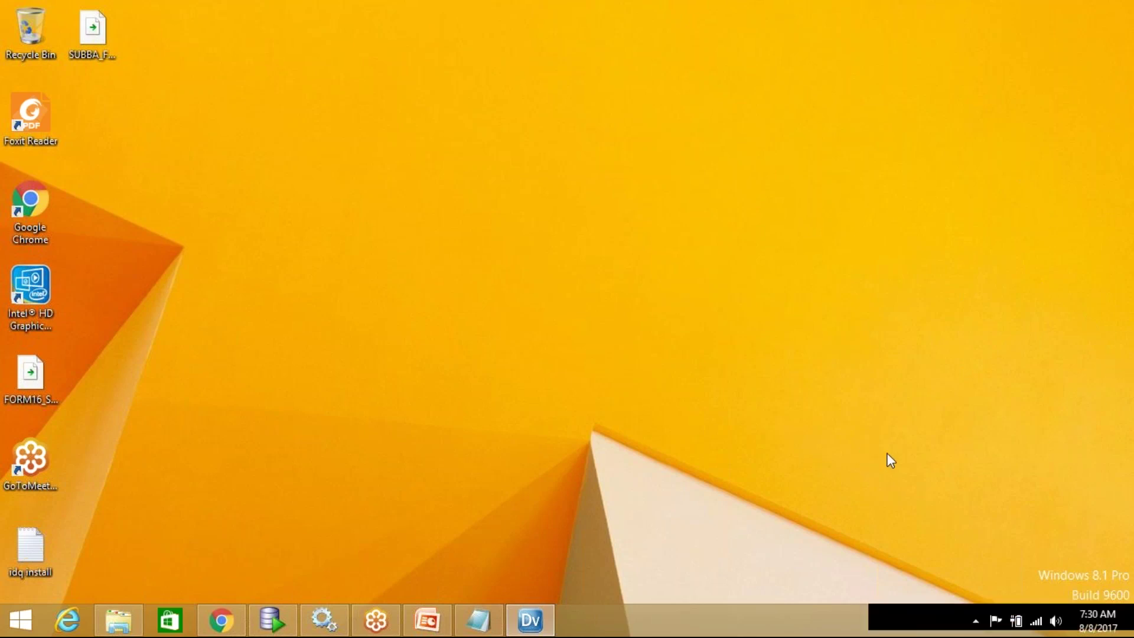
pyautogui.click(1056, 620)
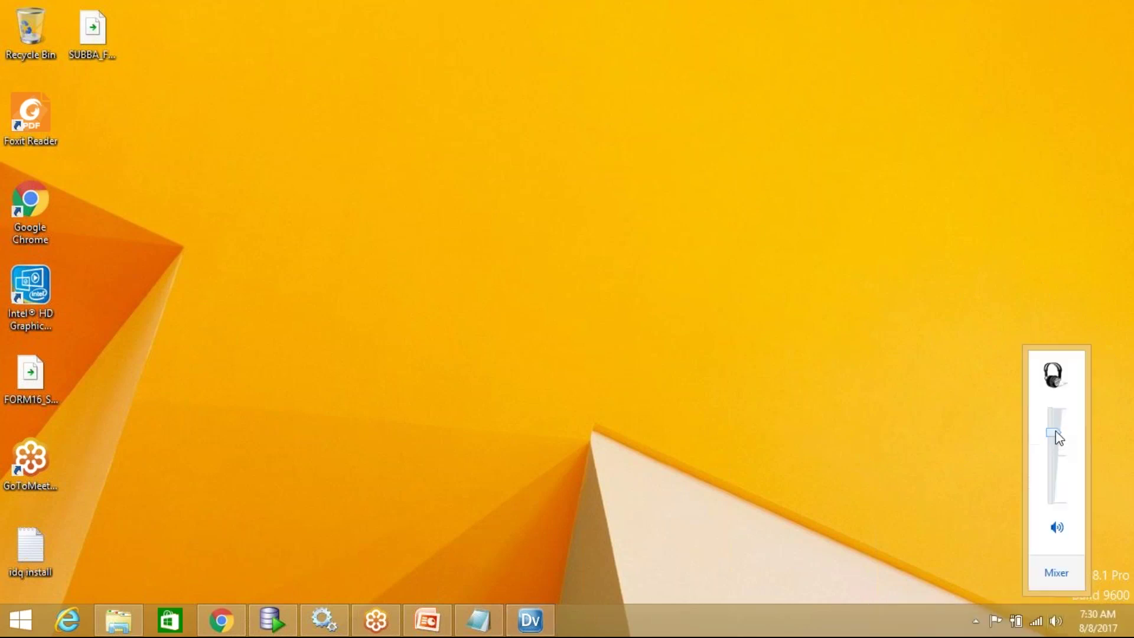
pyautogui.click(787, 457)
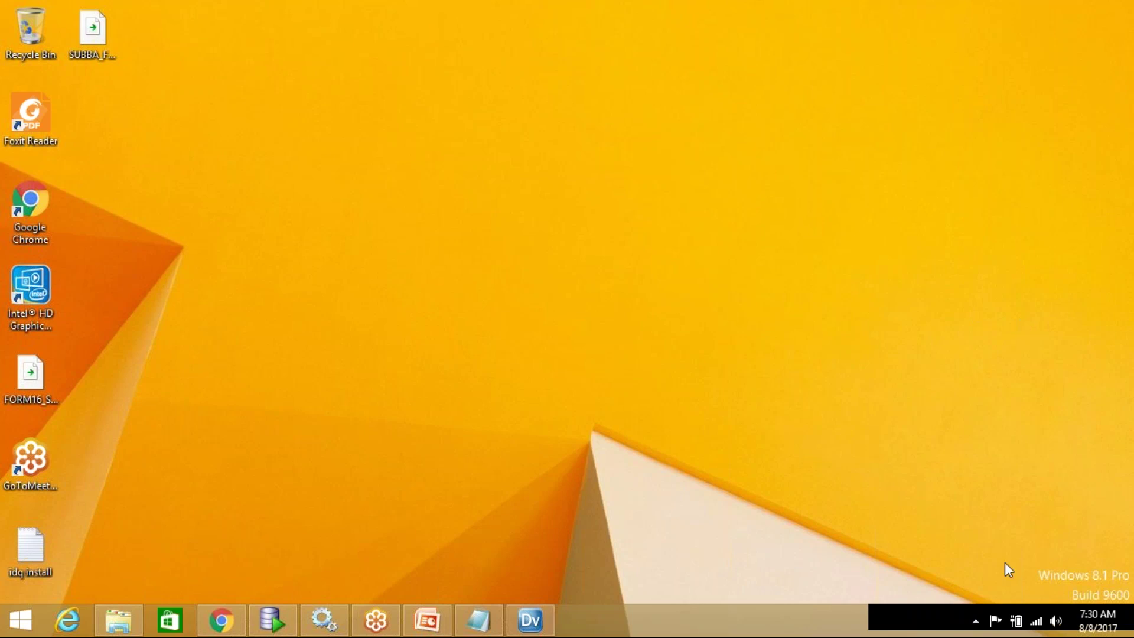
pyautogui.click(1056, 621)
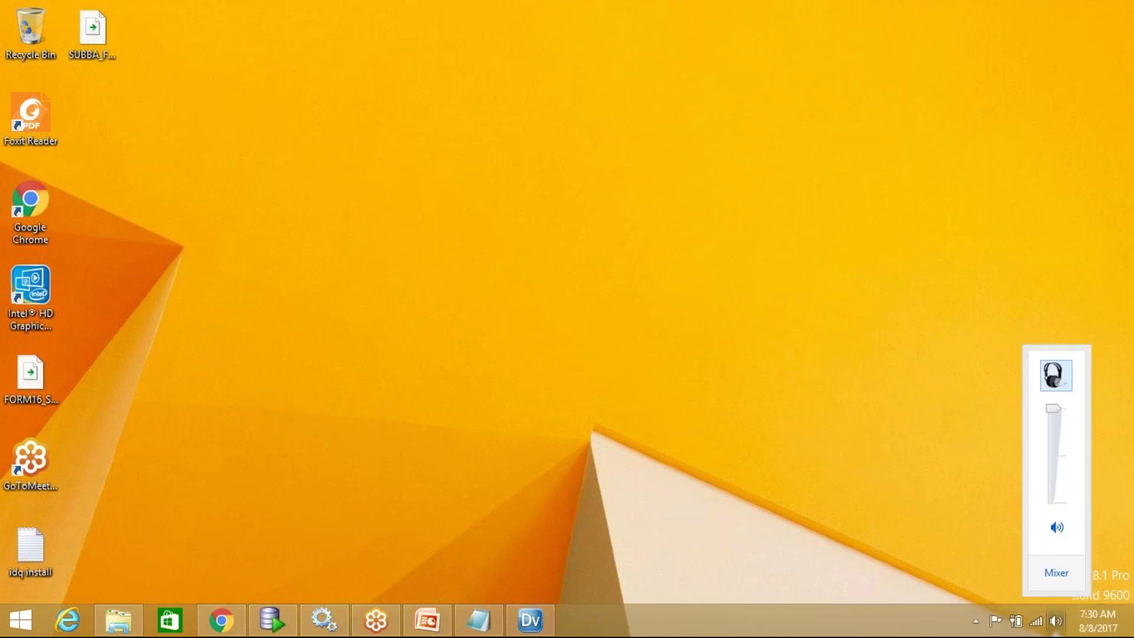
pyautogui.click(1057, 623)
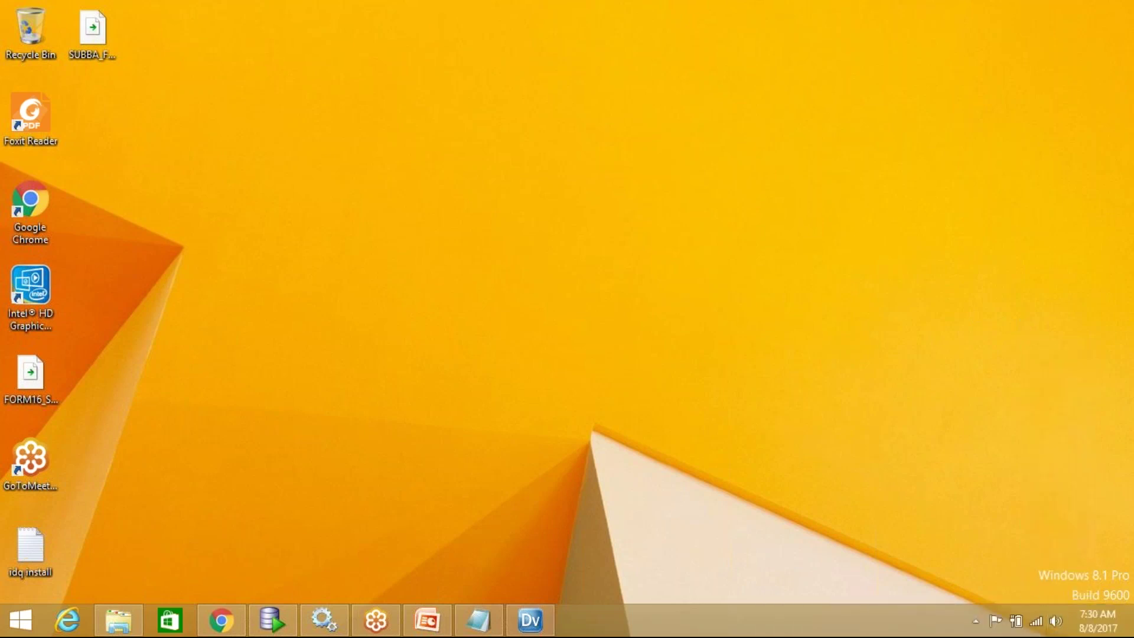
# Check the headphones, System Sounds and GoToMeeting levels in the Volume Mixer, and close it
pyautogui.click(1058, 624)
pyautogui.click(1057, 574)
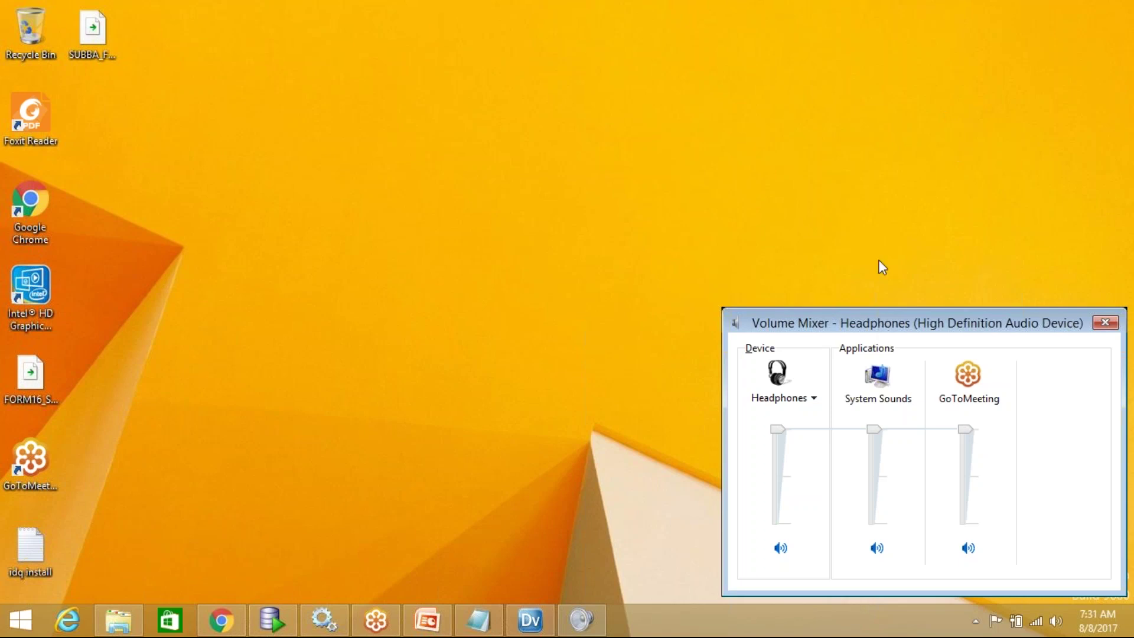
pyautogui.moveTo(861, 325); pyautogui.dragTo(732, 319)
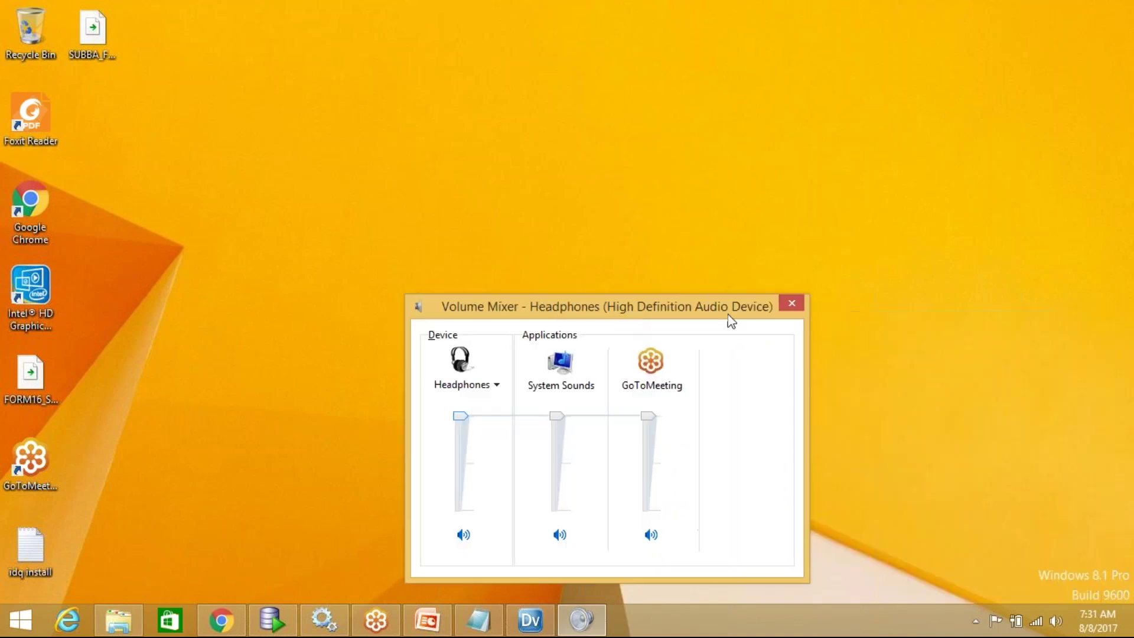
pyautogui.click(792, 304)
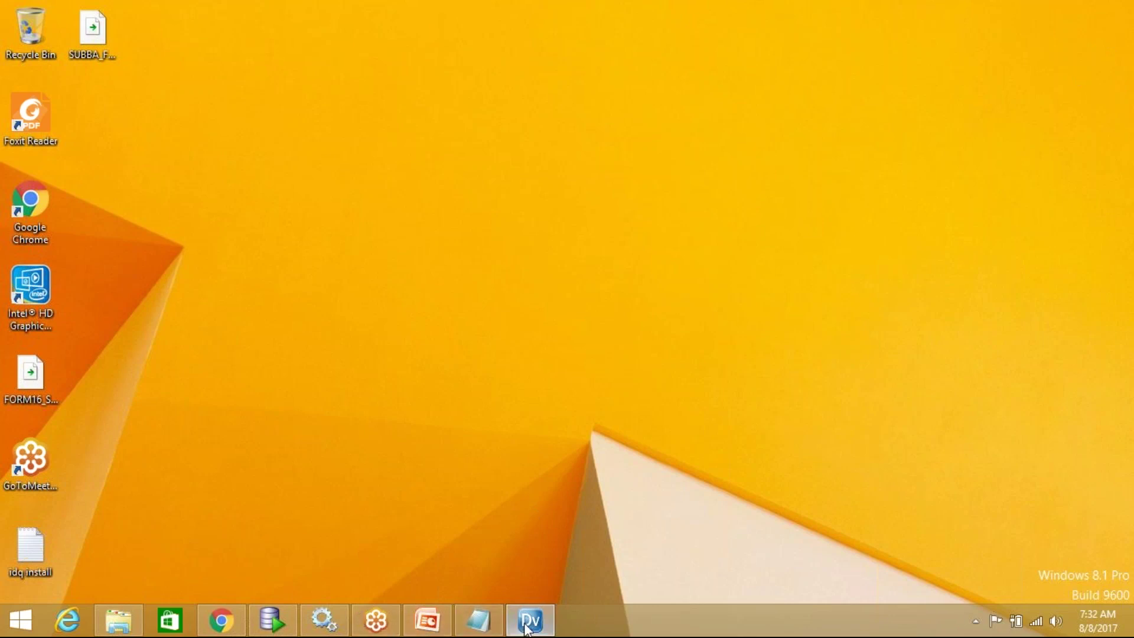
# Switch back to Informatica Developer and try to send the CustomerTier values Bronze through Silver to a new reference table
pyautogui.click(550, 625)
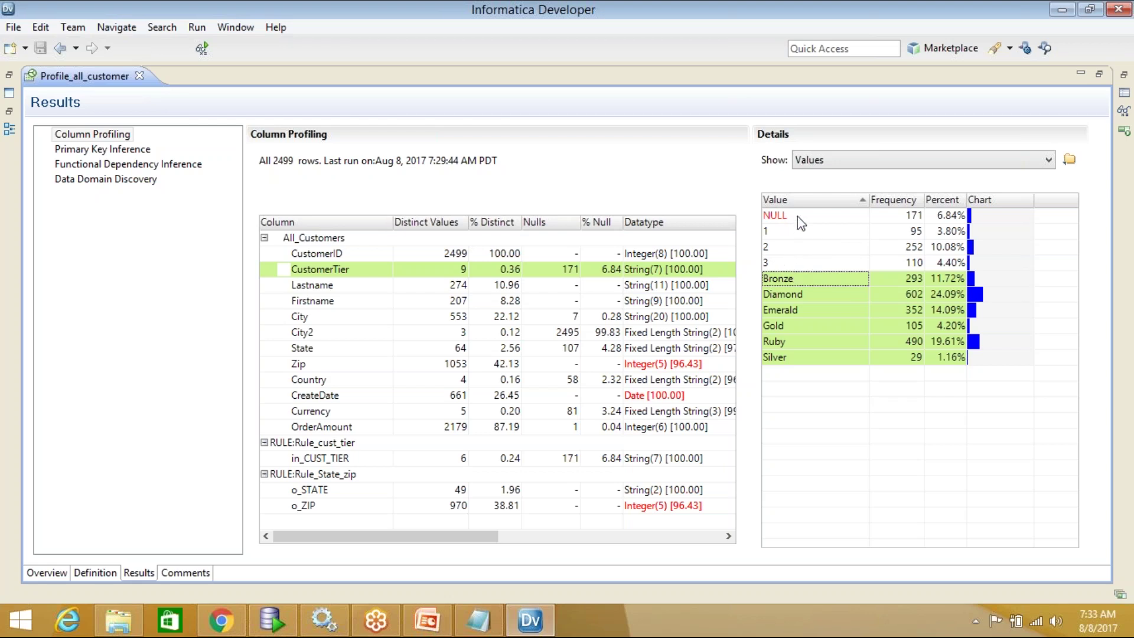
pyautogui.click(821, 280)
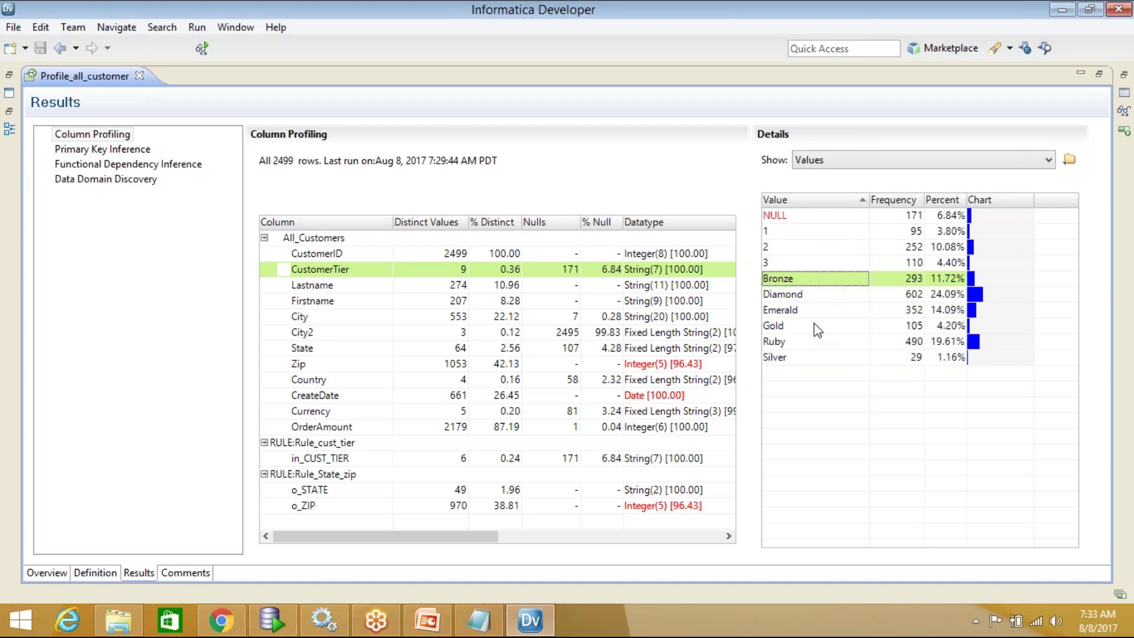
pyautogui.keyDown('shift'); pyautogui.click(799, 359); pyautogui.keyUp('shift')
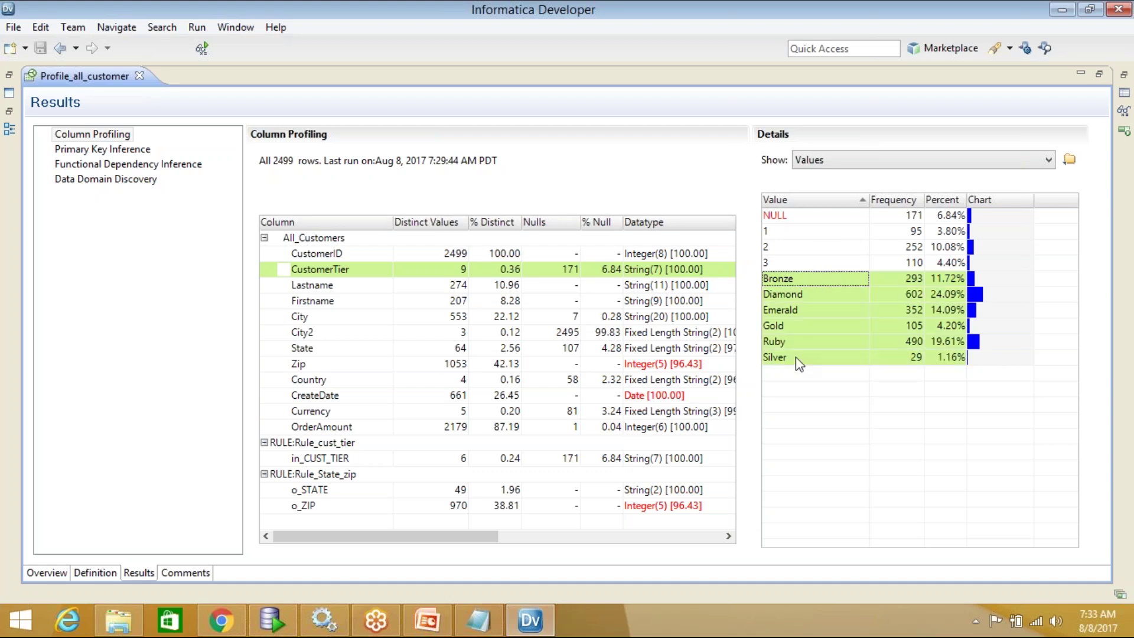
pyautogui.rightClick(817, 284)
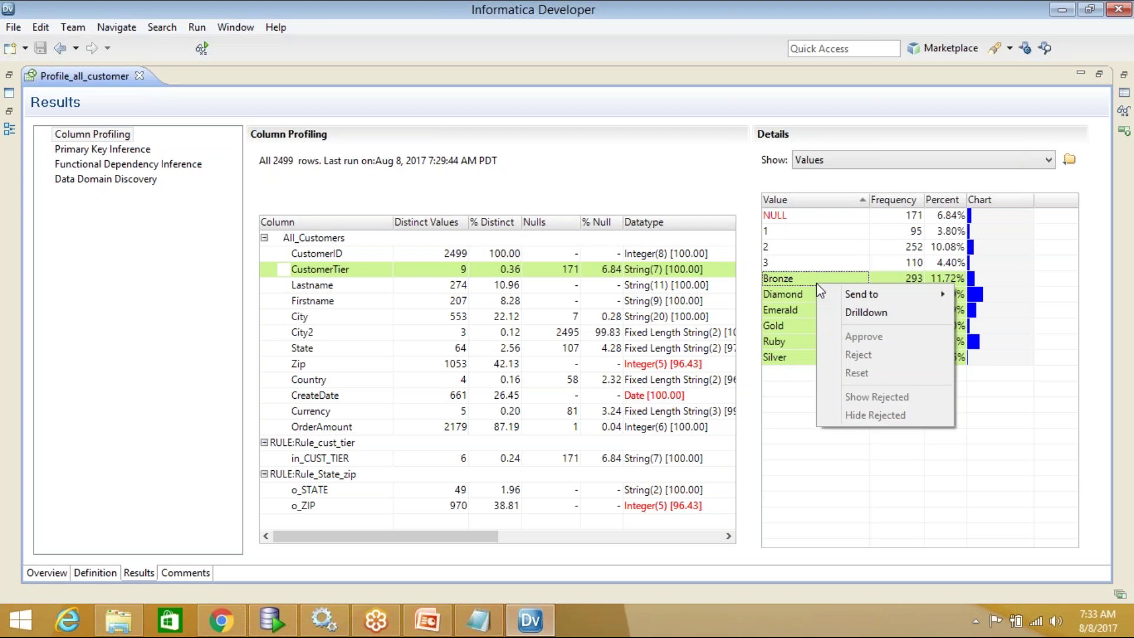
pyautogui.moveTo(827, 298)
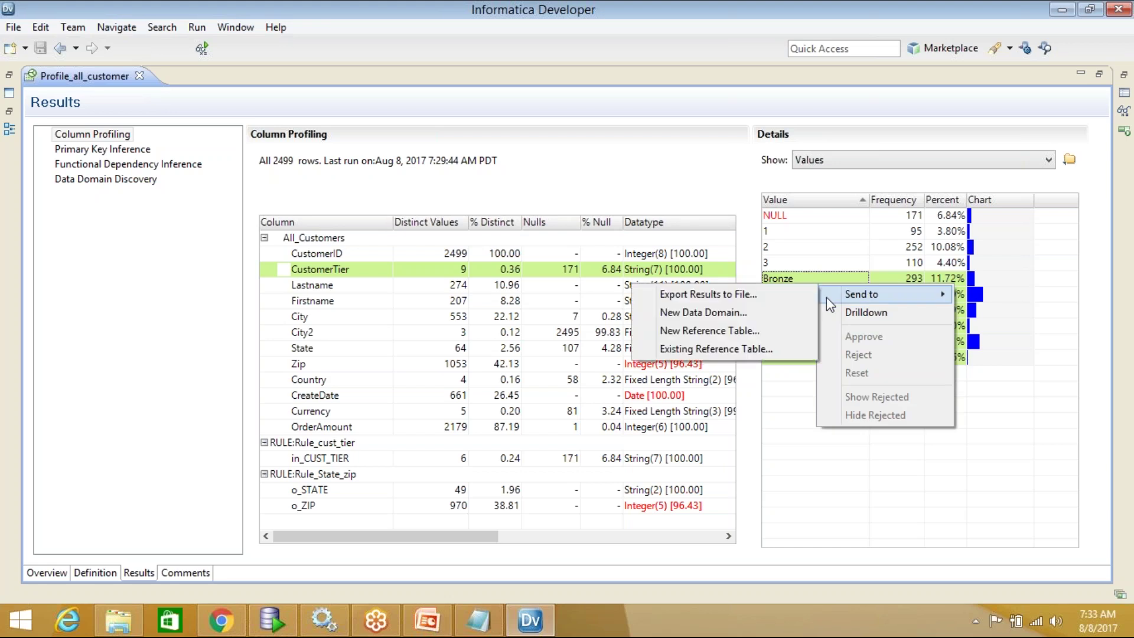
pyautogui.click(775, 332)
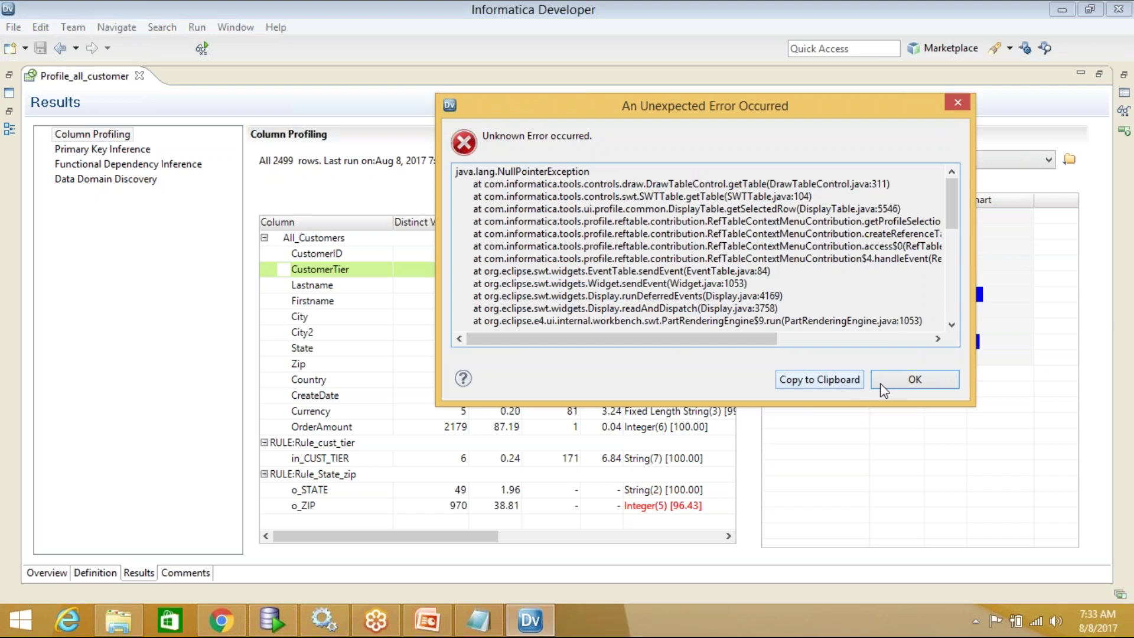
pyautogui.click(915, 379)
# Retry sending the selected tier values to a new reference table, and widen the error report before dismissing it
pyautogui.rightClick(810, 273)
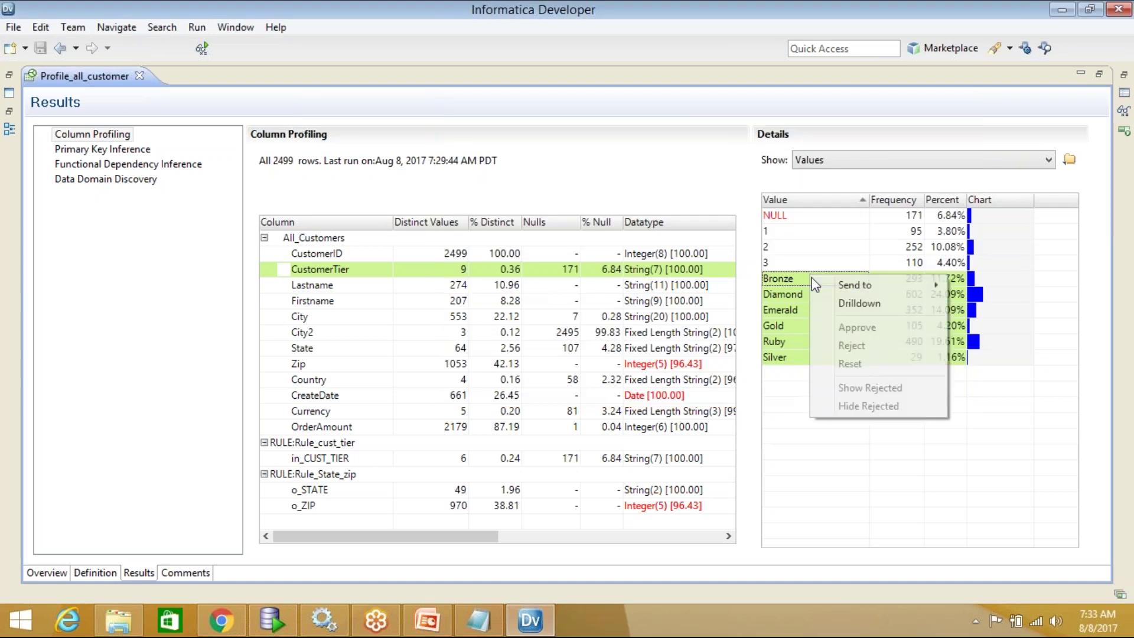
pyautogui.moveTo(921, 286)
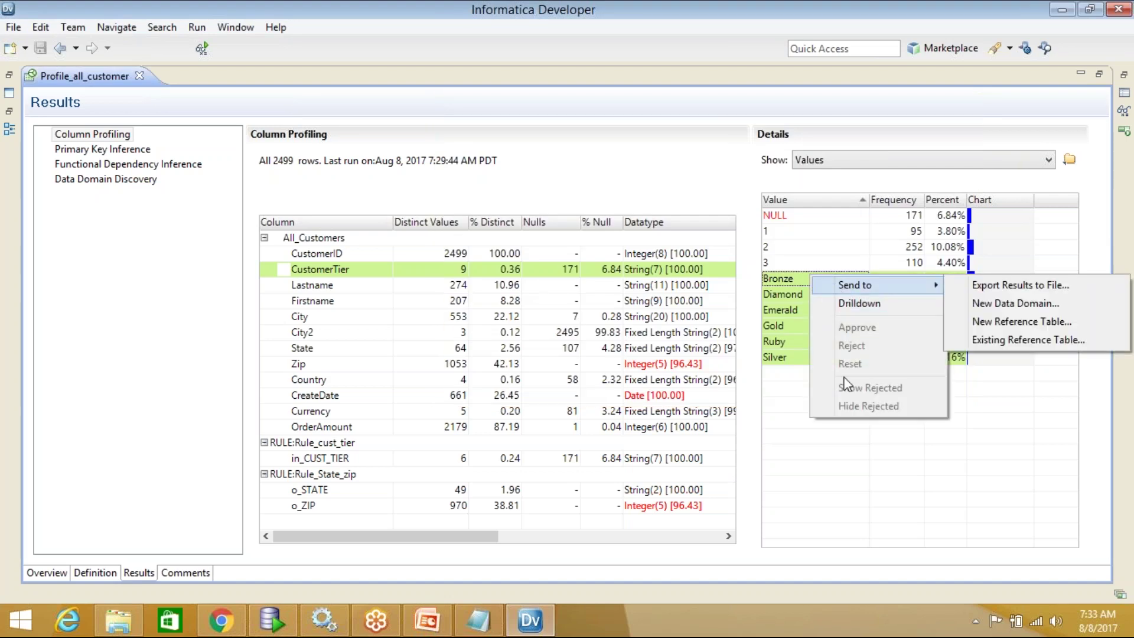
pyautogui.click(1004, 323)
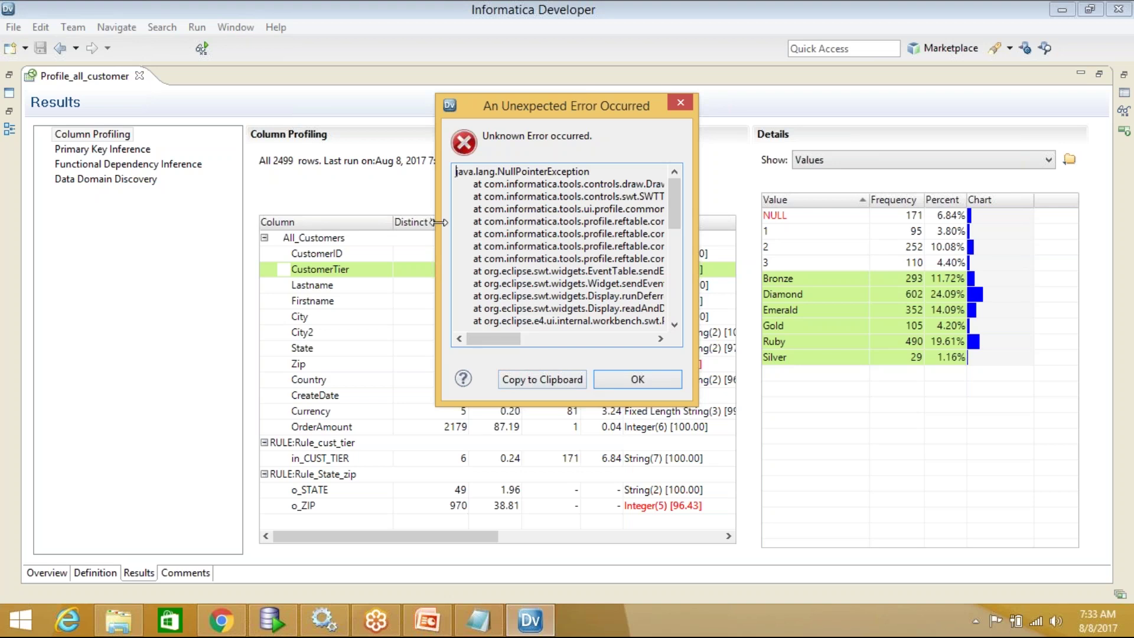
pyautogui.moveTo(438, 222); pyautogui.dragTo(161, 222)
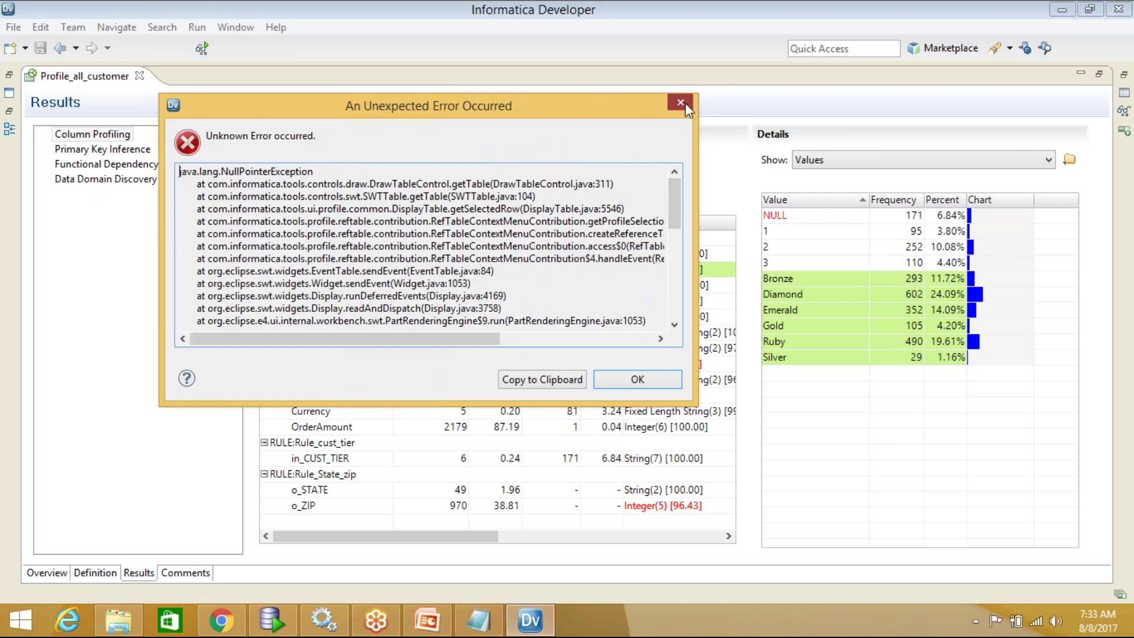
pyautogui.click(684, 104)
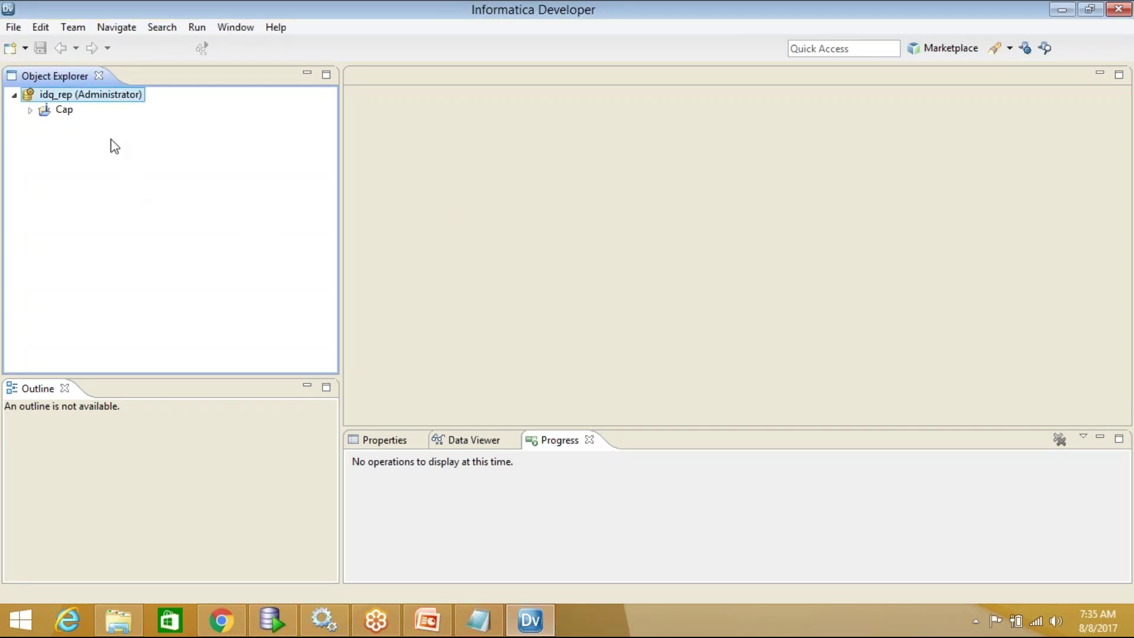
# Open Profile_all_customer from the Profiles of the Training folder in the Cap project
pyautogui.doubleClick(64, 111)
pyautogui.click(89, 155)
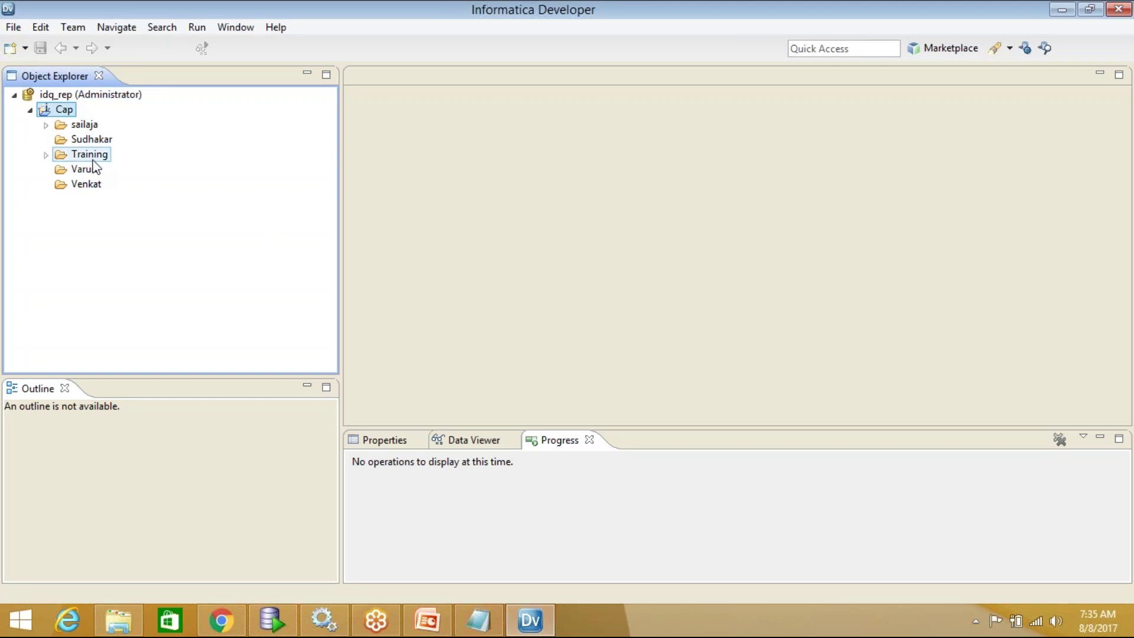
pyautogui.doubleClick(93, 157)
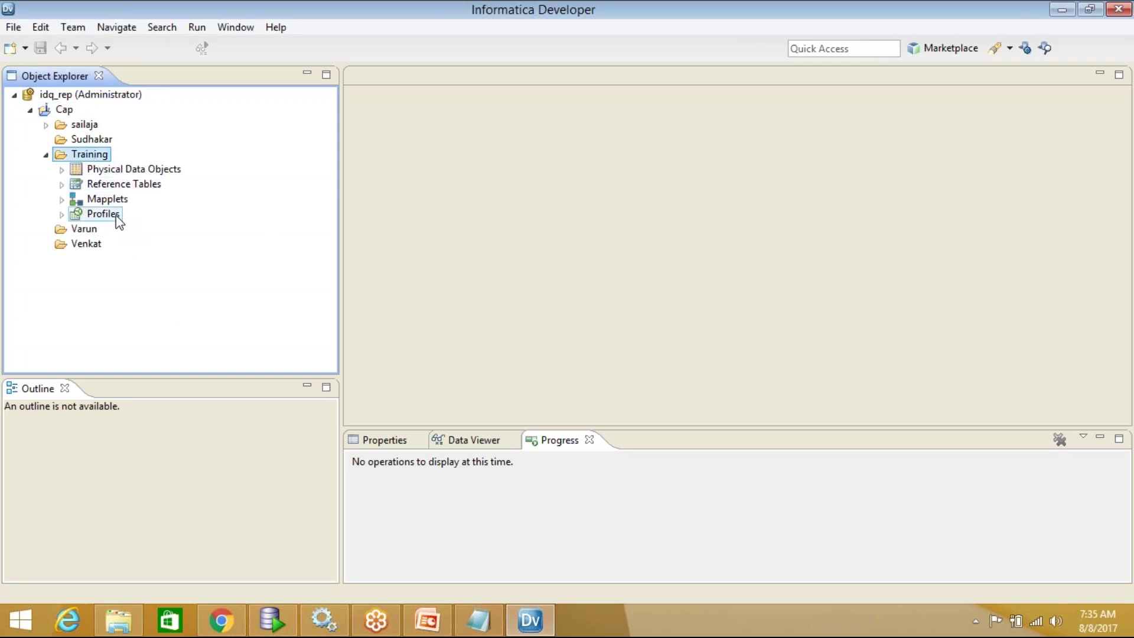
pyautogui.doubleClick(107, 215)
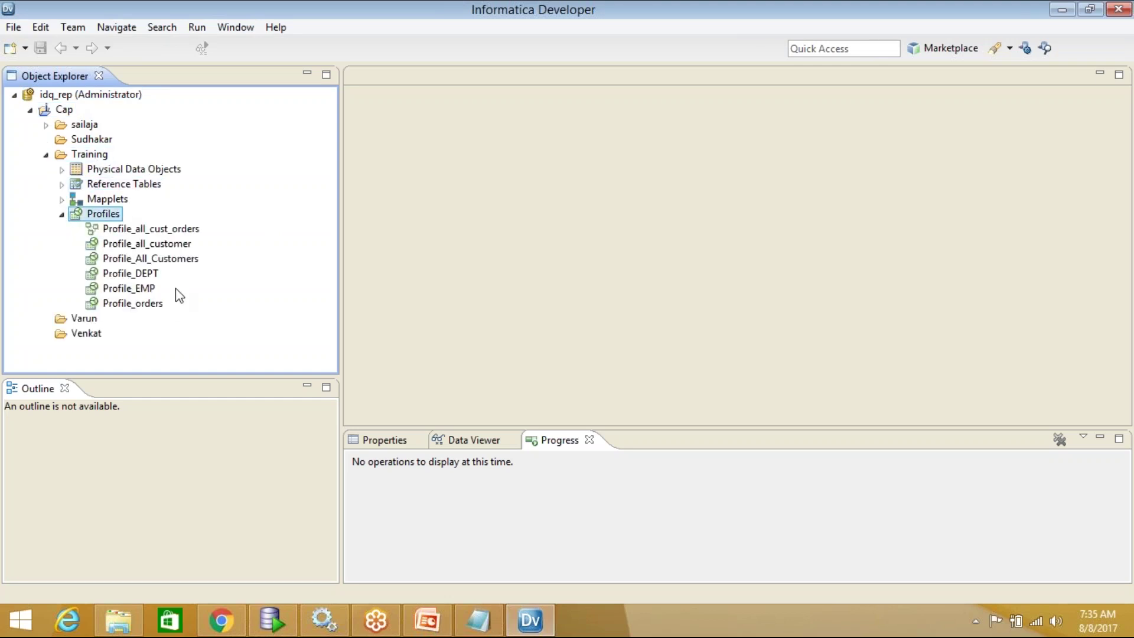
pyautogui.click(153, 247)
pyautogui.rightClick(154, 254)
pyautogui.click(229, 228)
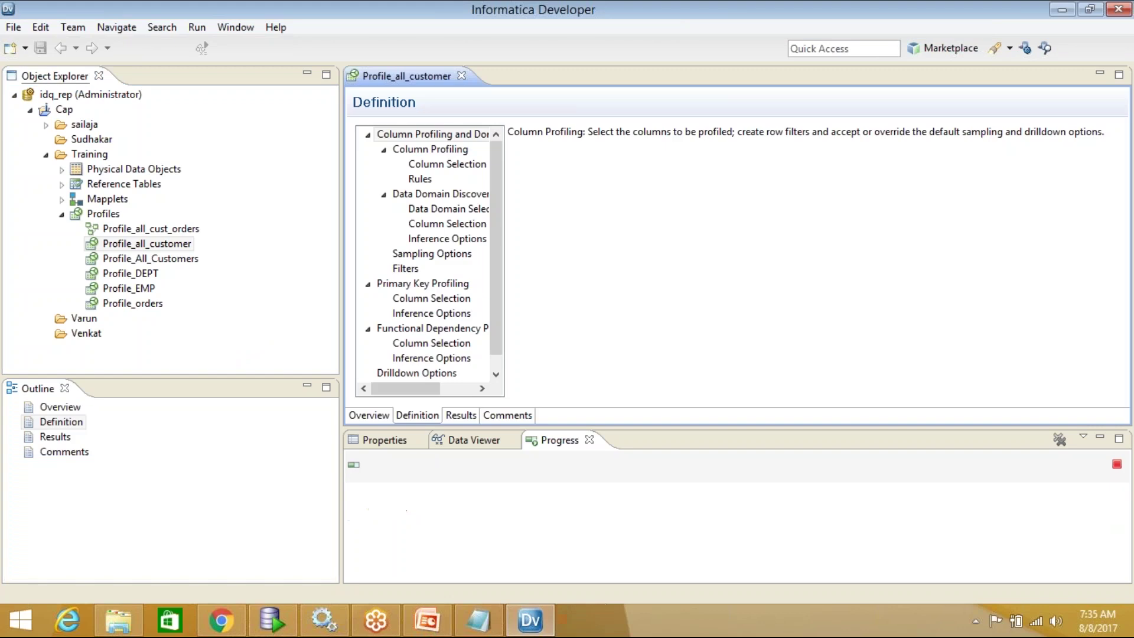
# Open the profile's results and list the CustomerTier values sorted in ascending order by value
pyautogui.click(462, 416)
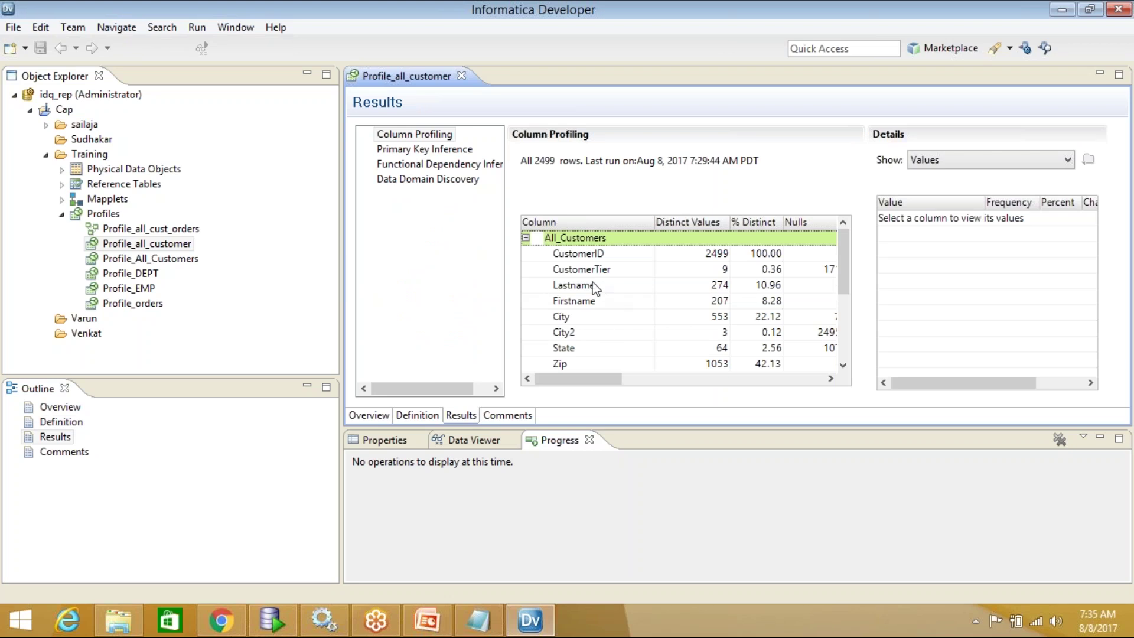
pyautogui.click(609, 275)
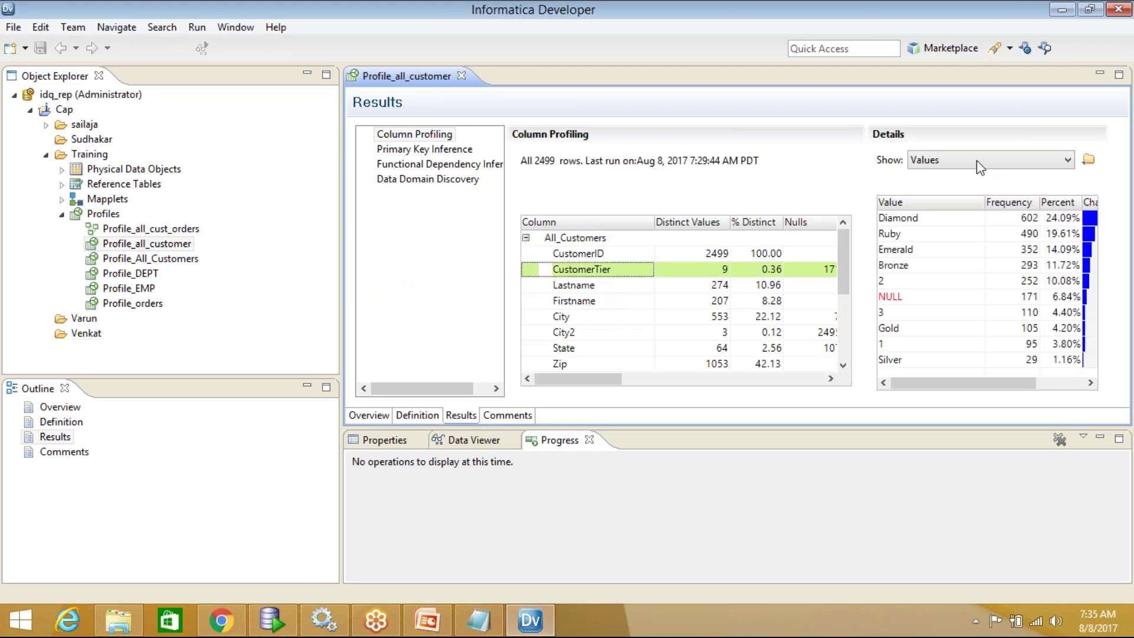
pyautogui.click(927, 205)
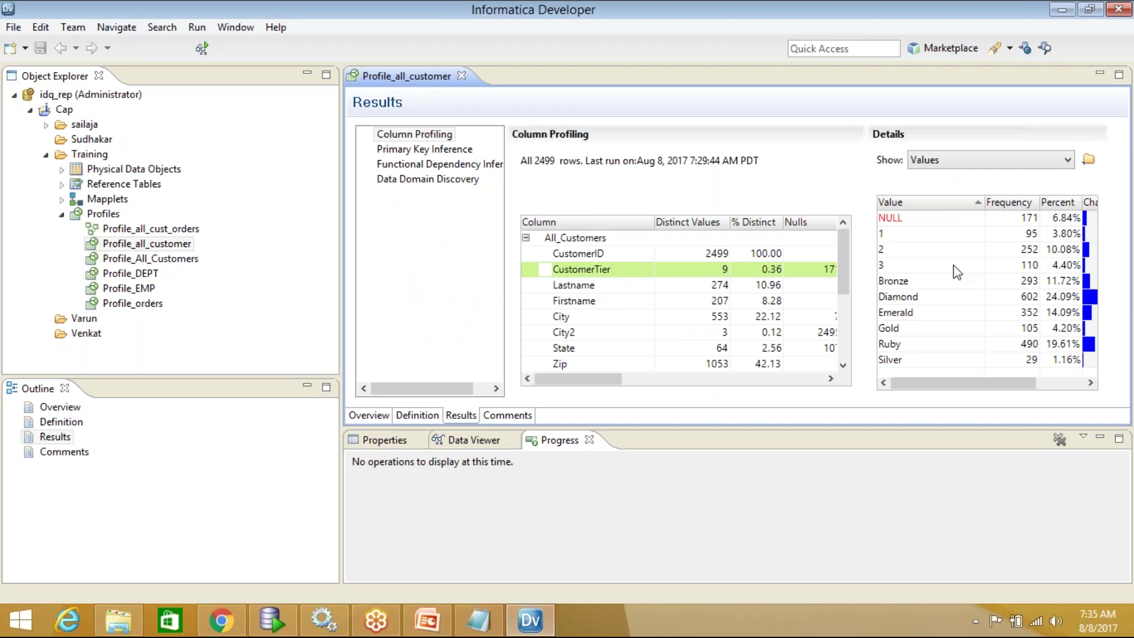
# Send the CustomerTier values Bronze through Silver to a new reference table
pyautogui.click(938, 279)
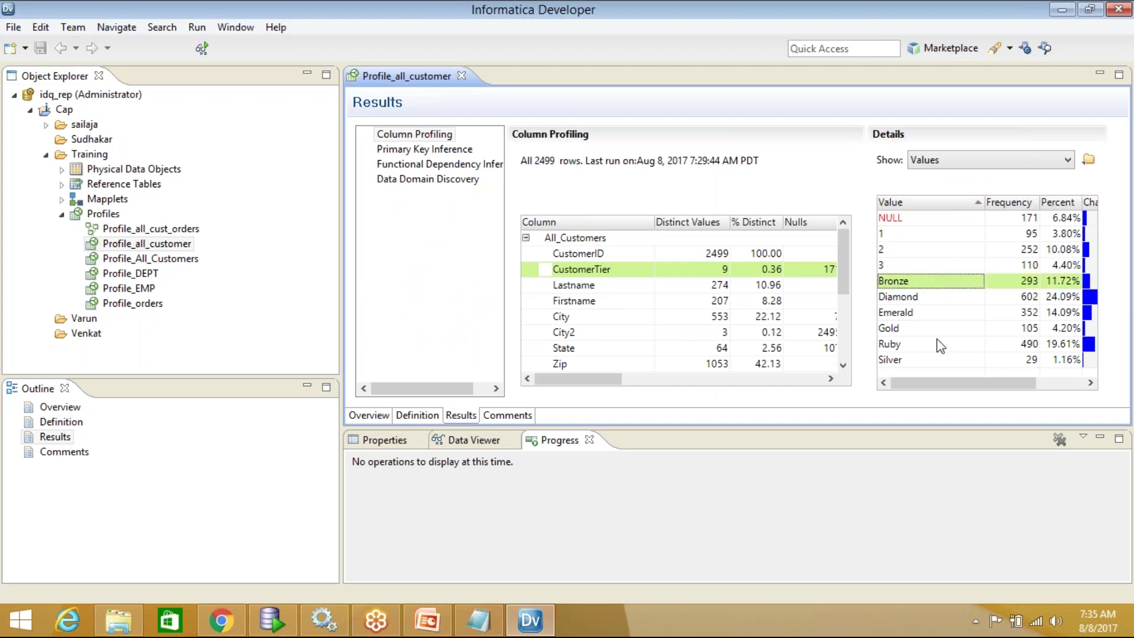
pyautogui.keyDown('shift'); pyautogui.click(923, 358); pyautogui.keyUp('shift')
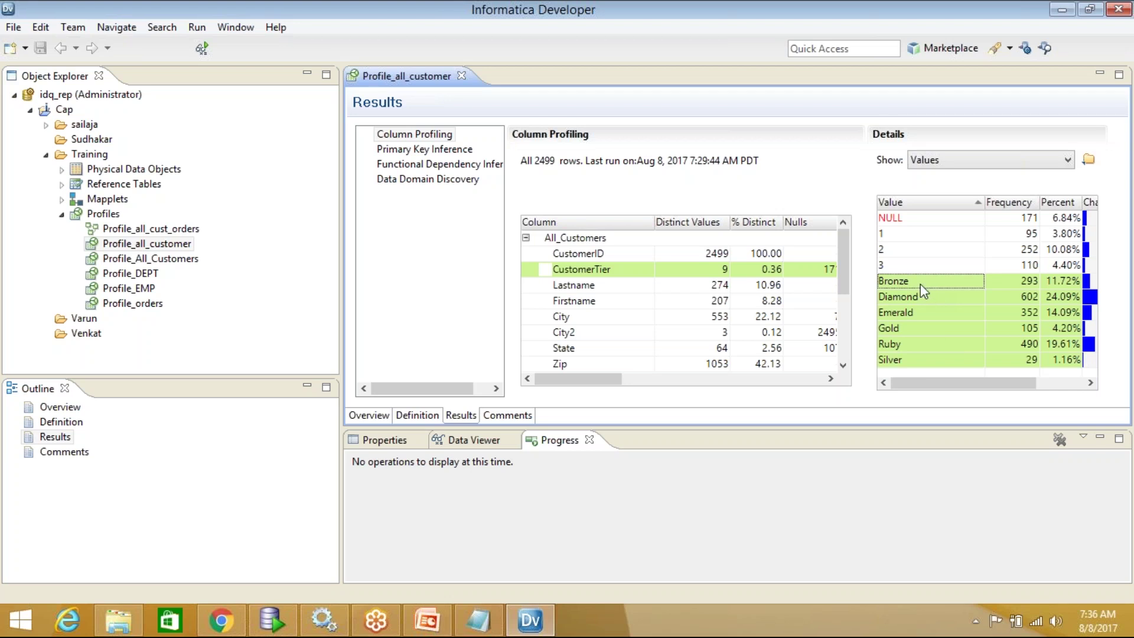
pyautogui.rightClick(953, 281)
pyautogui.moveTo(982, 294)
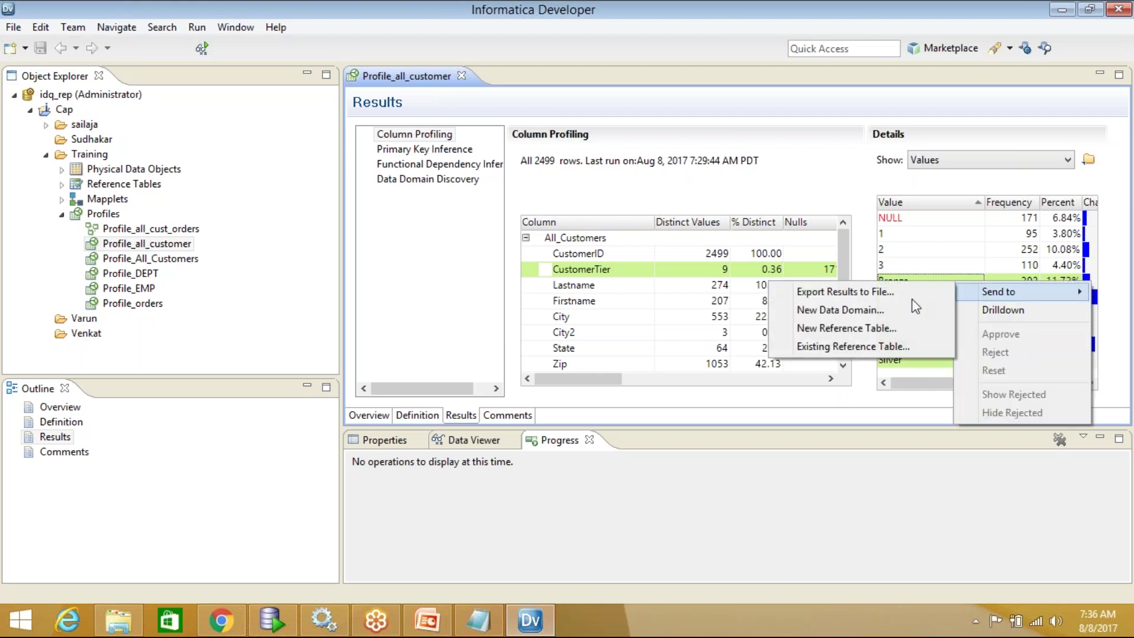
pyautogui.click(874, 328)
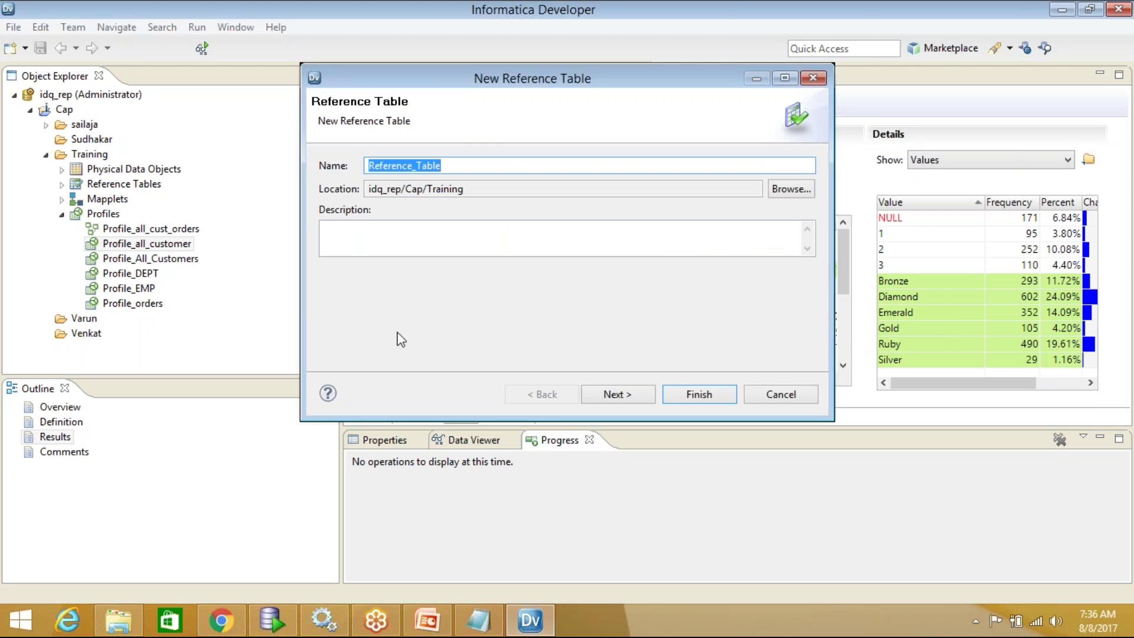
# Name the reference table Reference_Table_valid_cust_tier, widen the column page to check CustomerTier, and finish creating the table
pyautogui.click(492, 165)
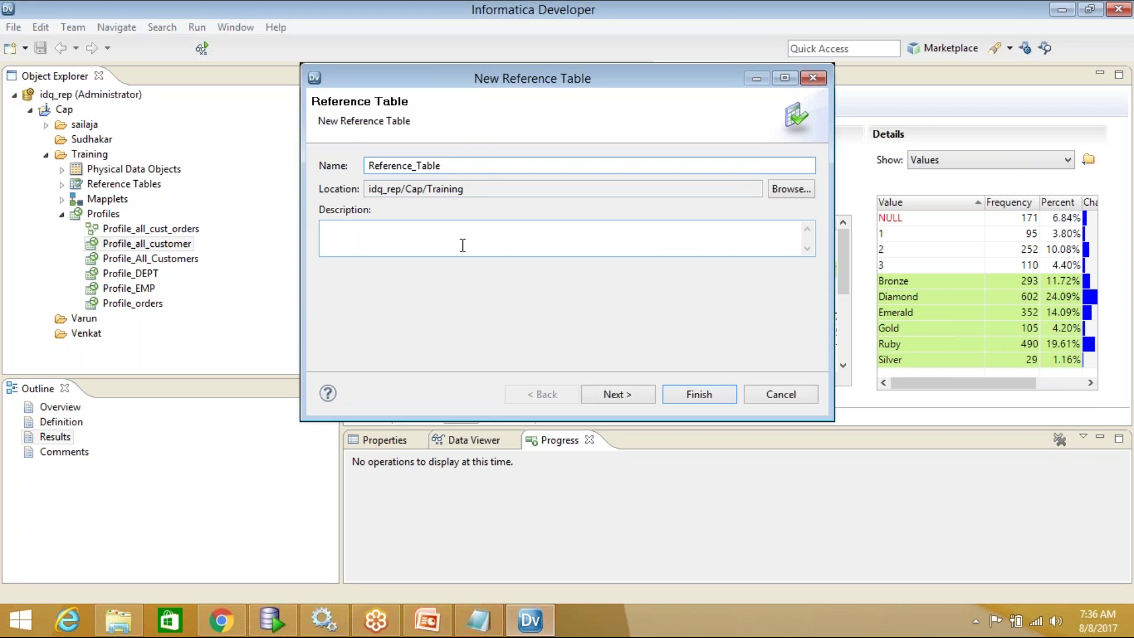
pyautogui.write('_valid_cust_tier')
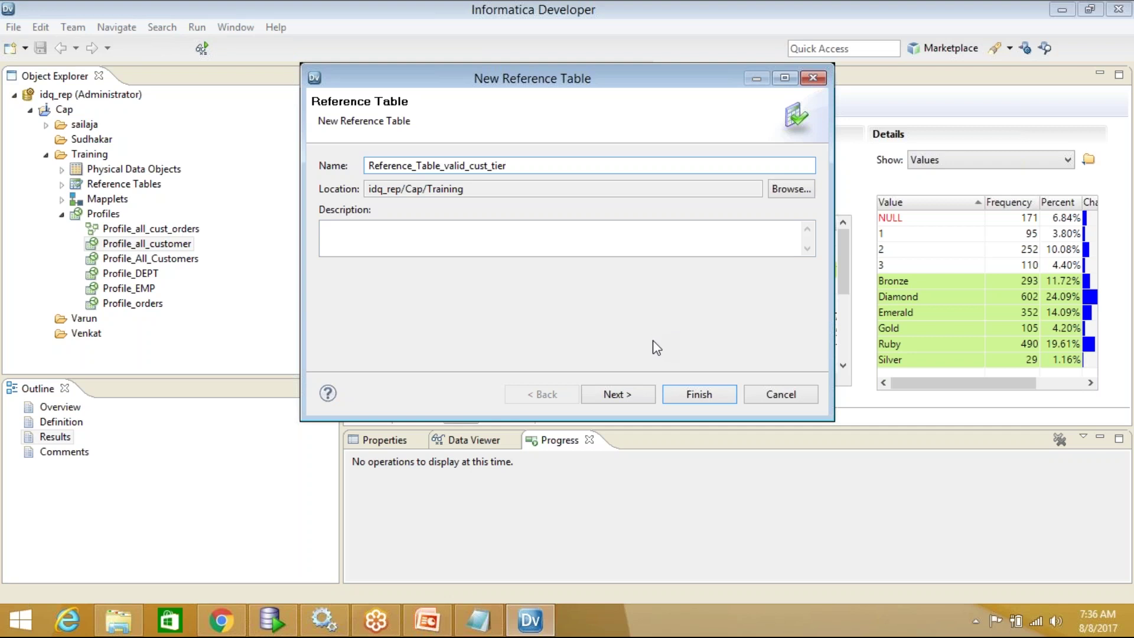
pyautogui.click(620, 399)
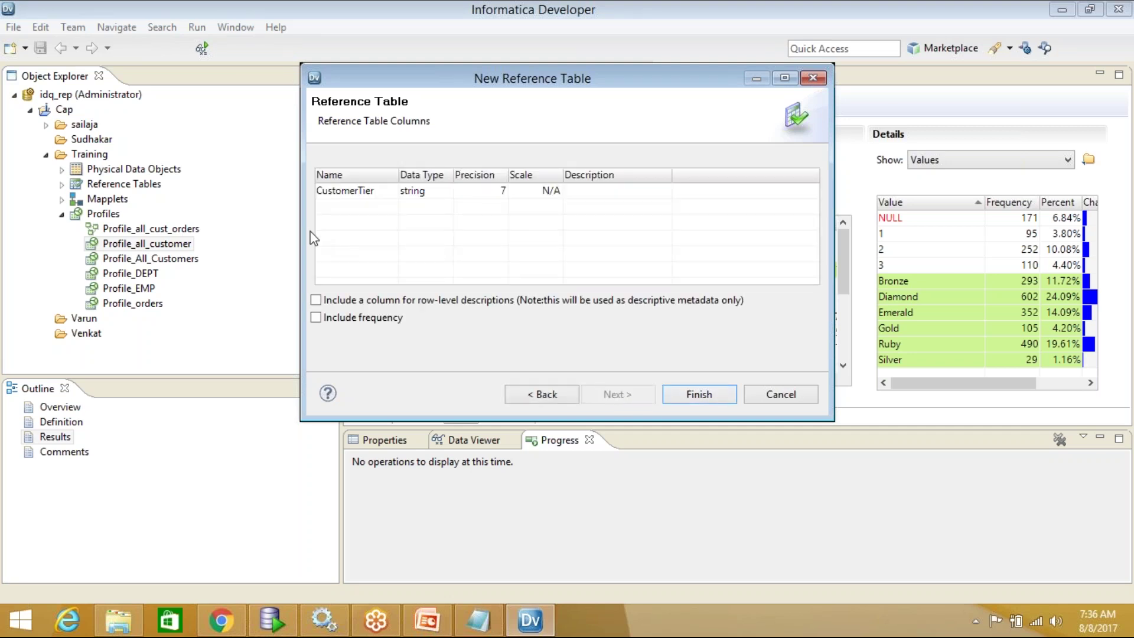
pyautogui.moveTo(302, 236); pyautogui.dragTo(211, 242)
pyautogui.moveTo(309, 176); pyautogui.dragTo(361, 178)
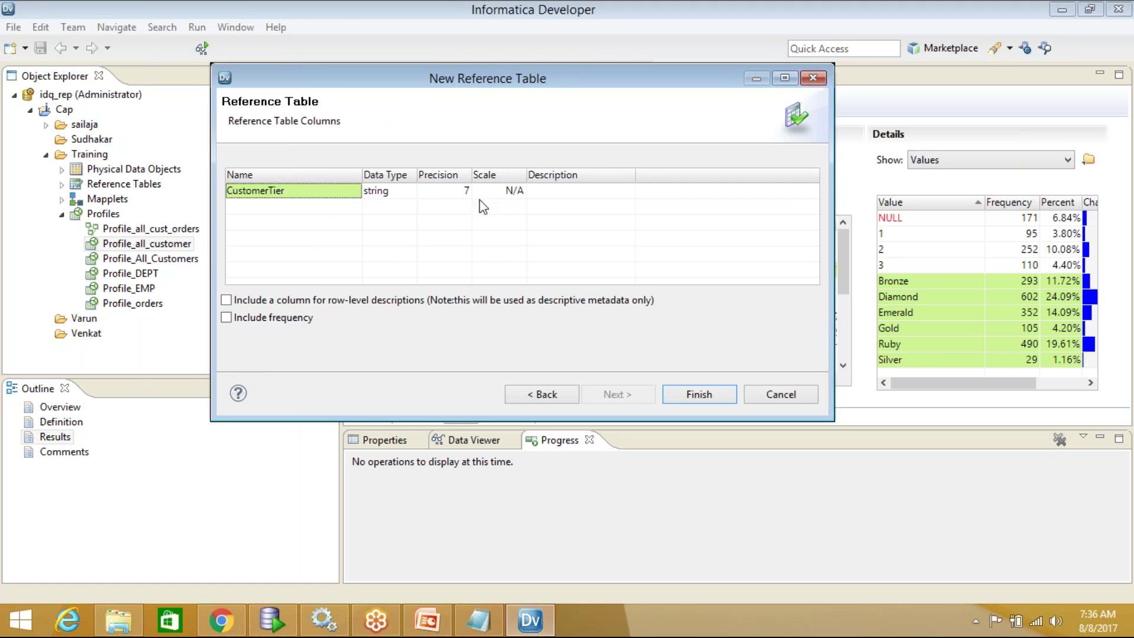
pyautogui.click(702, 397)
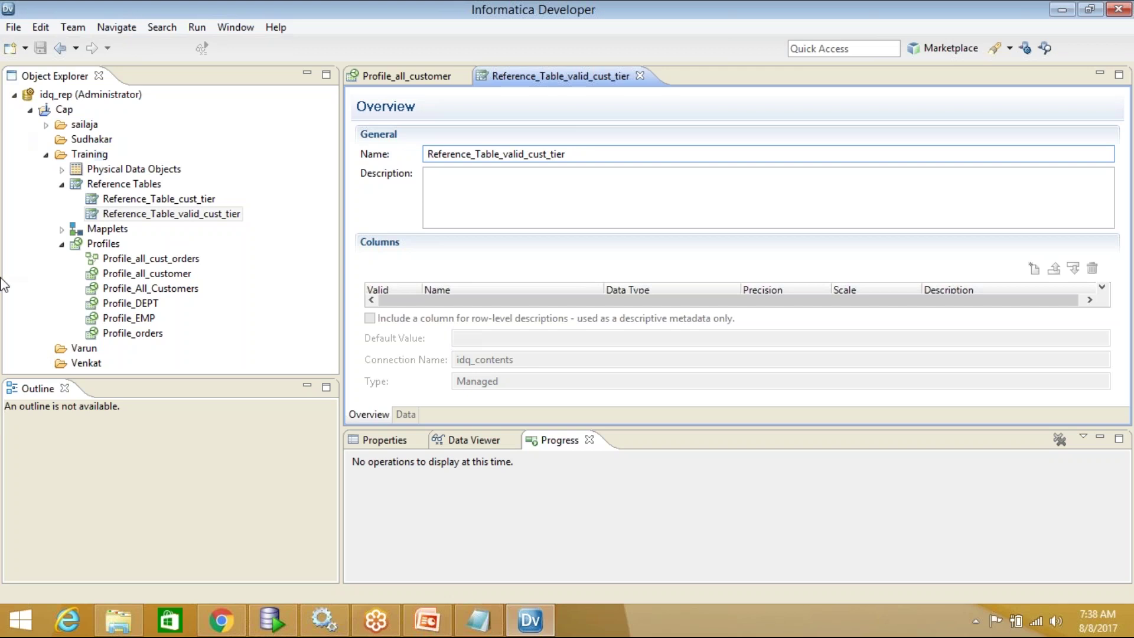
# Examine the data rows of Reference_Table_valid_cust_tier one by one
pyautogui.click(404, 414)
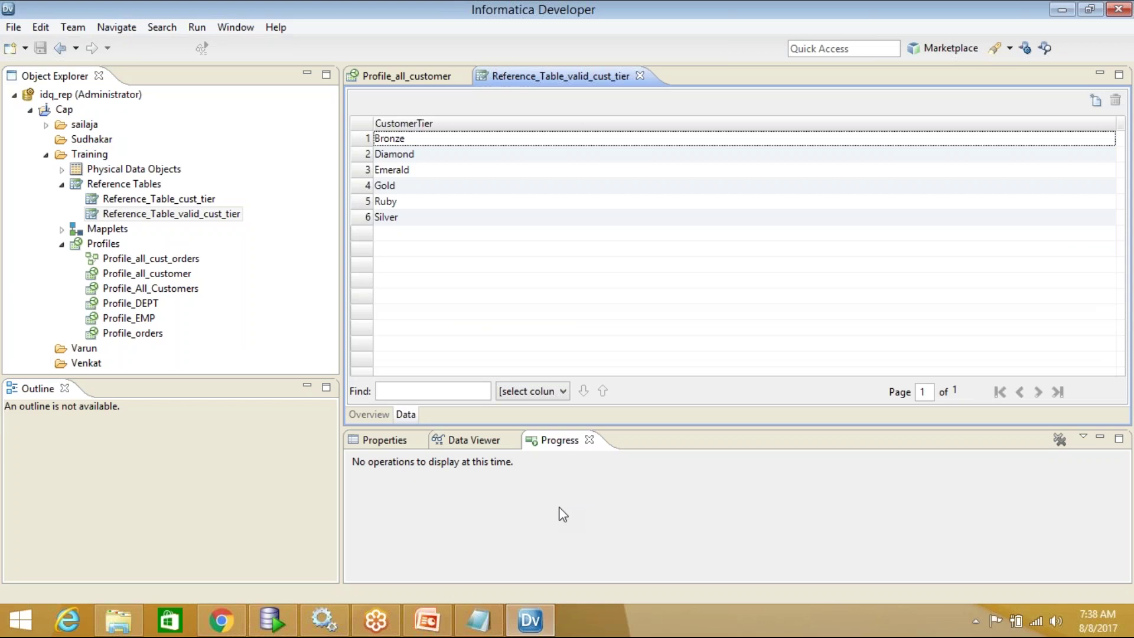
pyautogui.click(421, 141)
pyautogui.click(423, 155)
pyautogui.click(420, 171)
pyautogui.click(420, 188)
pyautogui.click(414, 202)
pyautogui.click(400, 218)
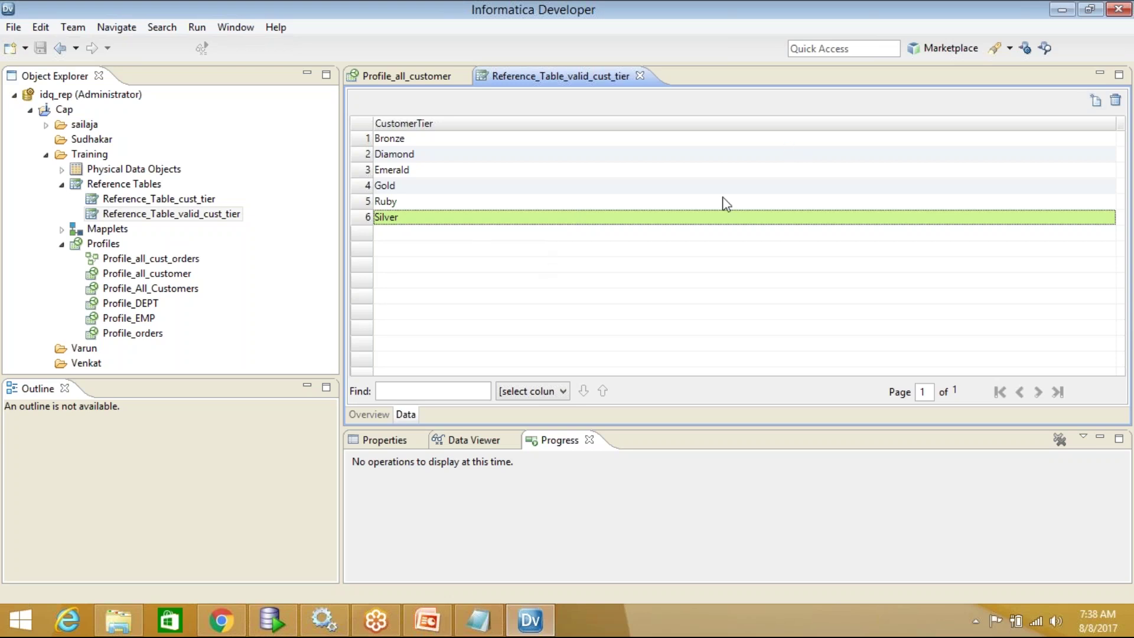
# Switch to Notepad, highlight the note "manually create reff tables", and return to Informatica Developer
pyautogui.click(479, 620)
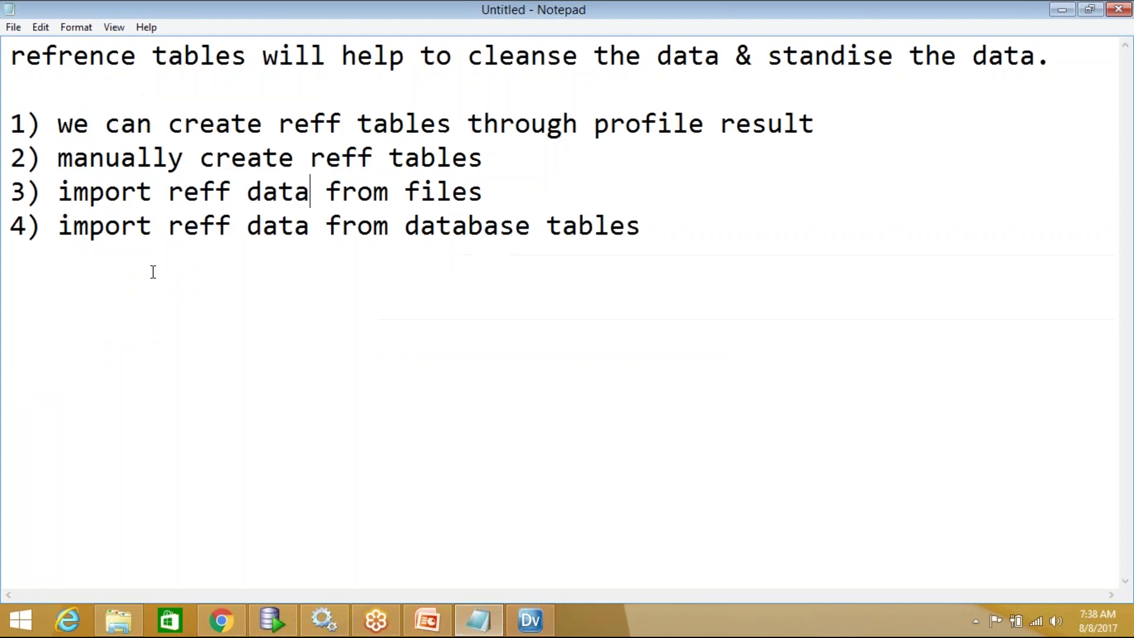
pyautogui.moveTo(486, 157); pyautogui.dragTo(47, 157)
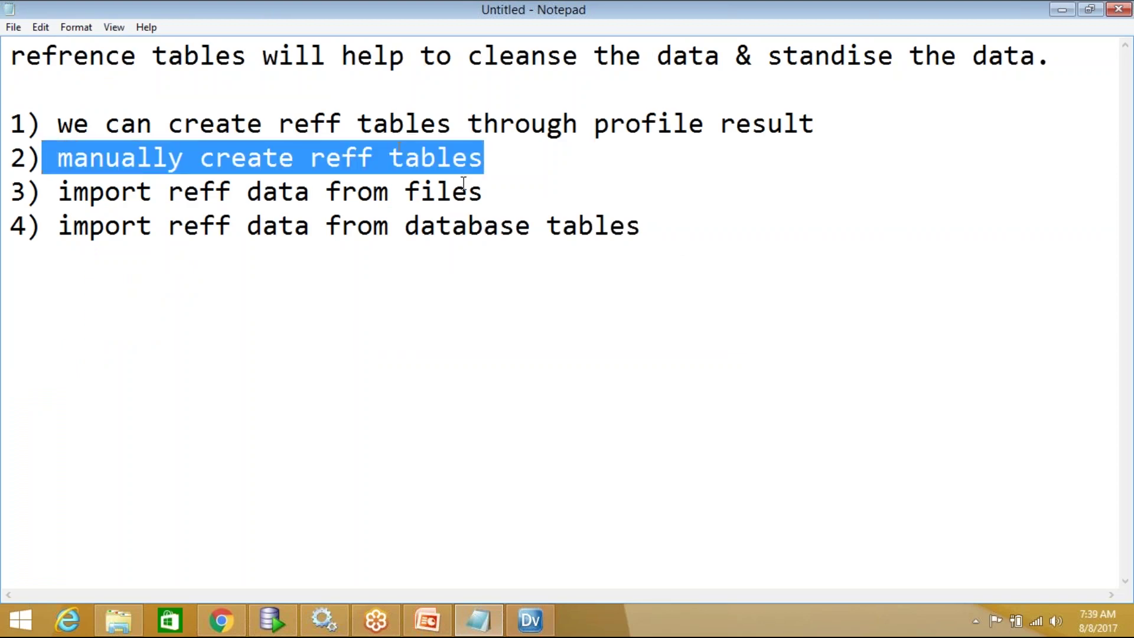
pyautogui.click(1062, 9)
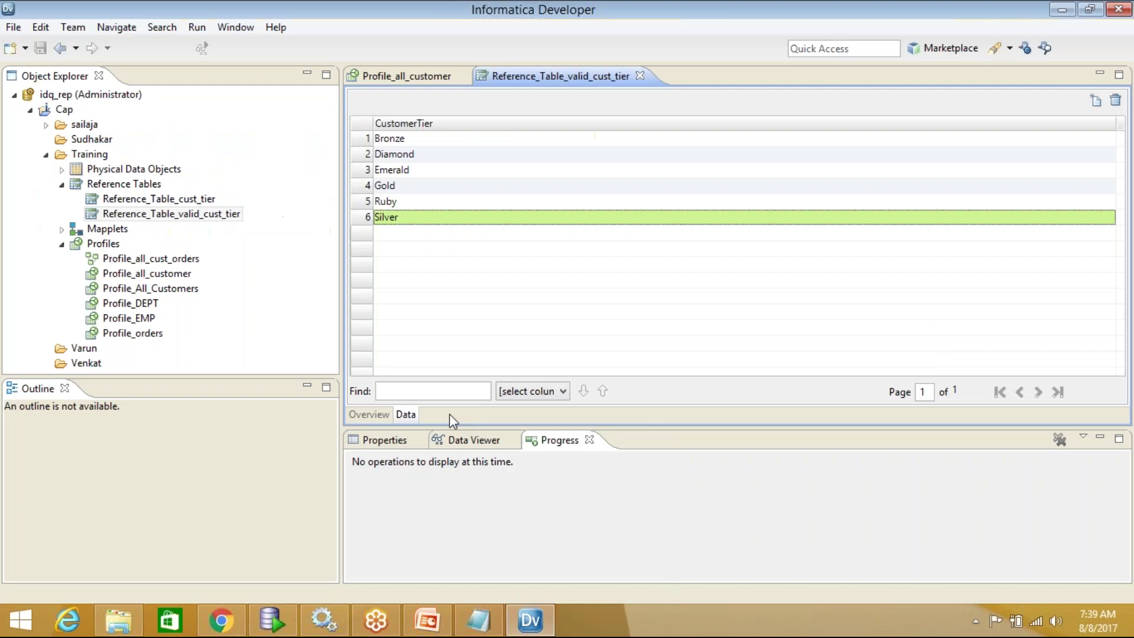
pyautogui.click(62, 185)
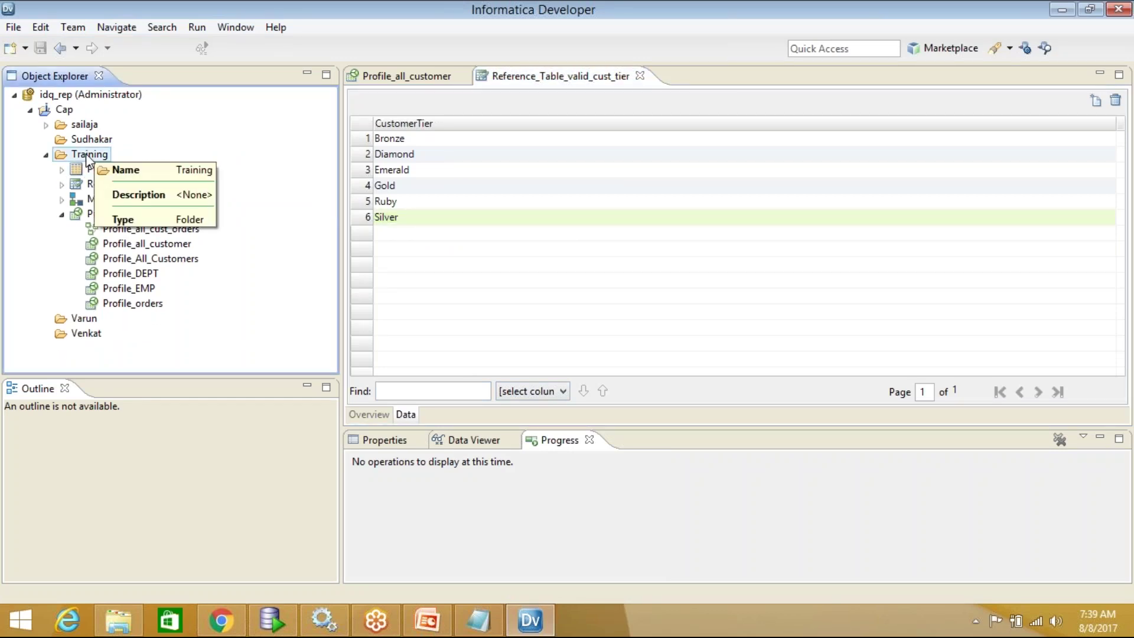
pyautogui.rightClick(86, 157)
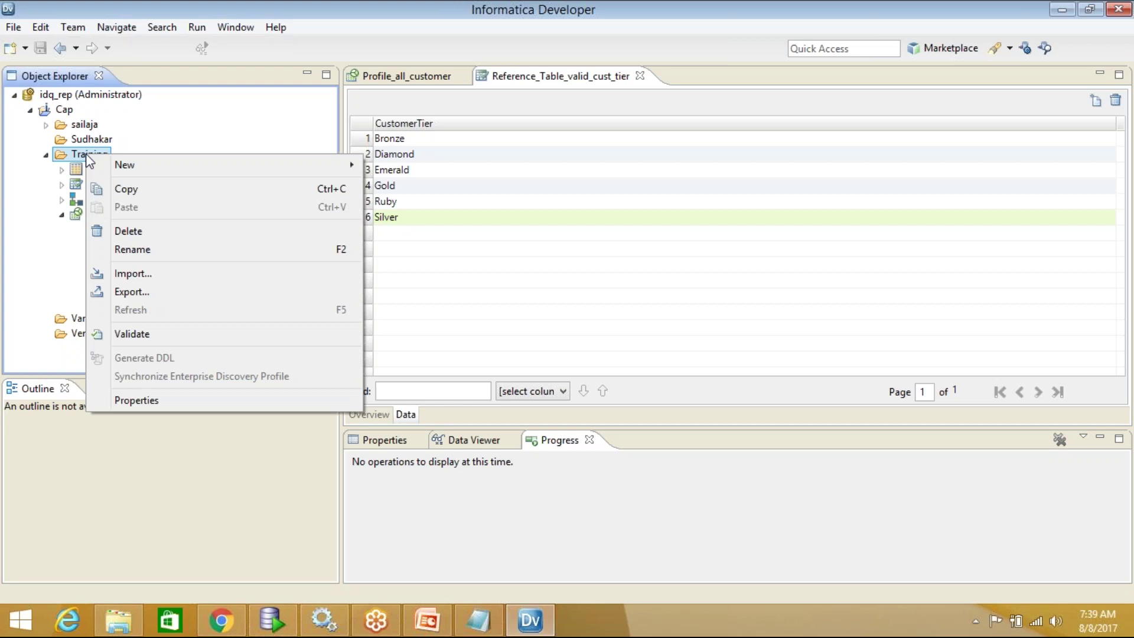
pyautogui.moveTo(162, 165)
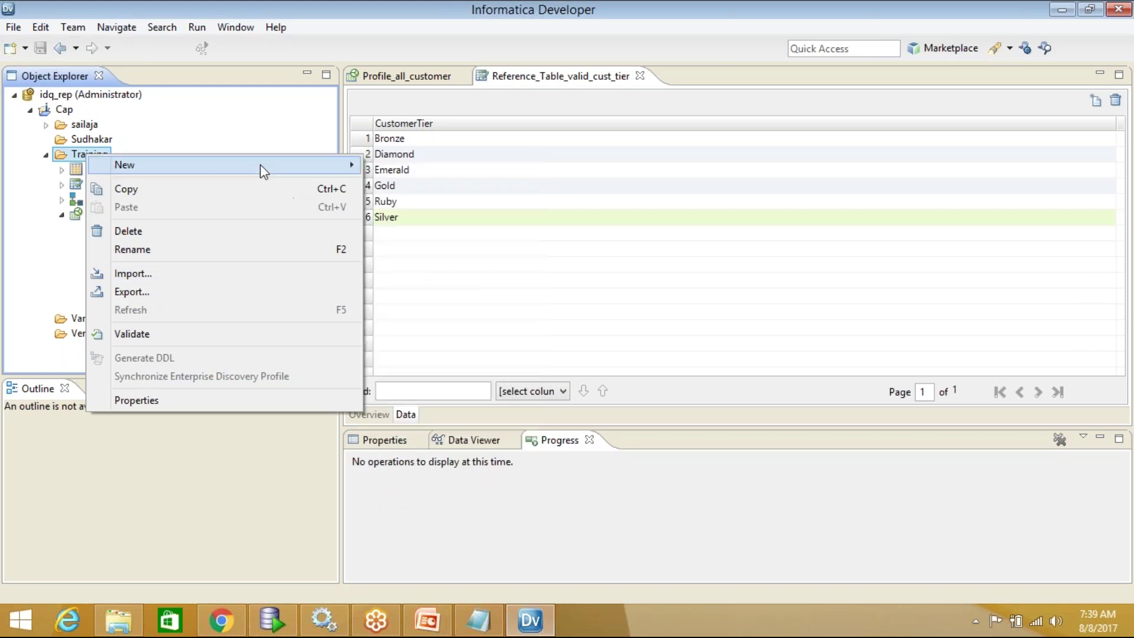
pyautogui.moveTo(253, 166)
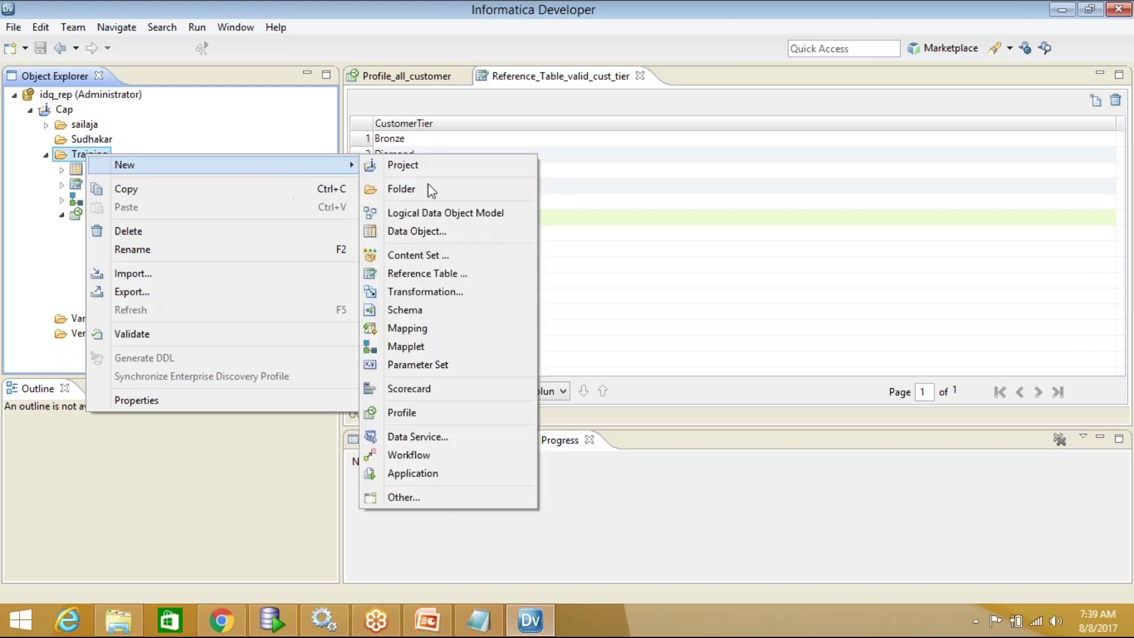
pyautogui.click(423, 275)
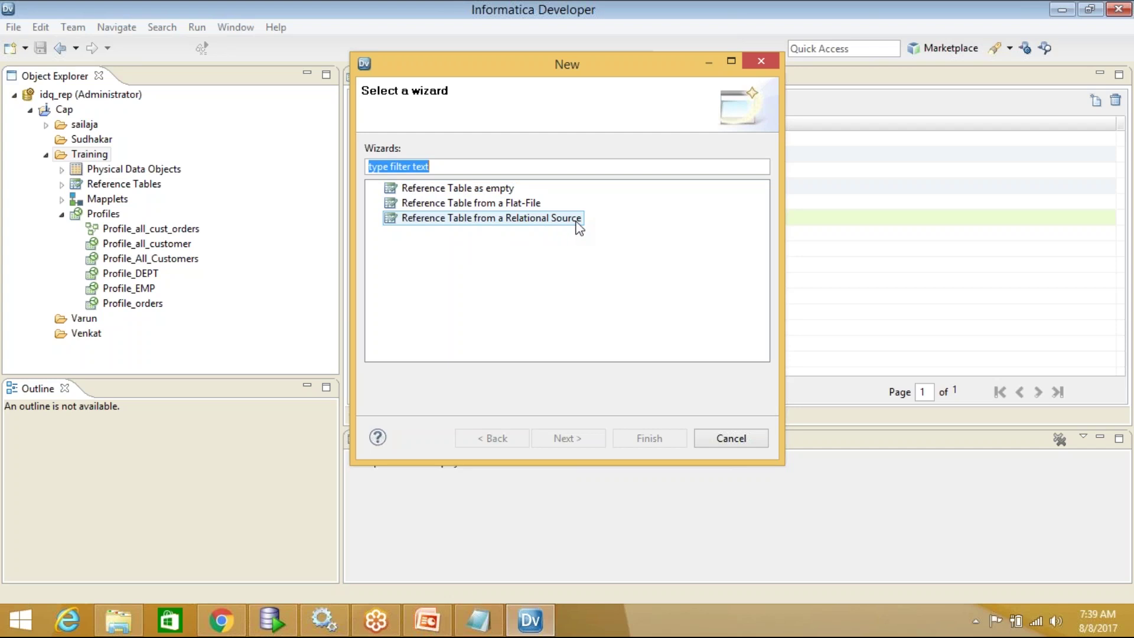
pyautogui.click(466, 193)
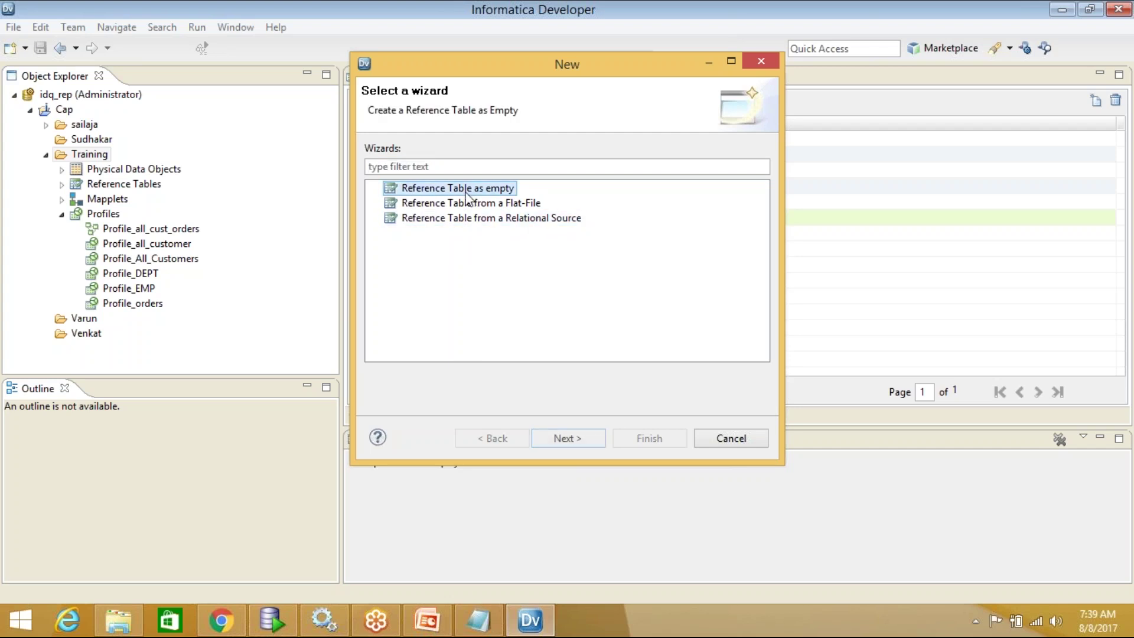
pyautogui.click(567, 439)
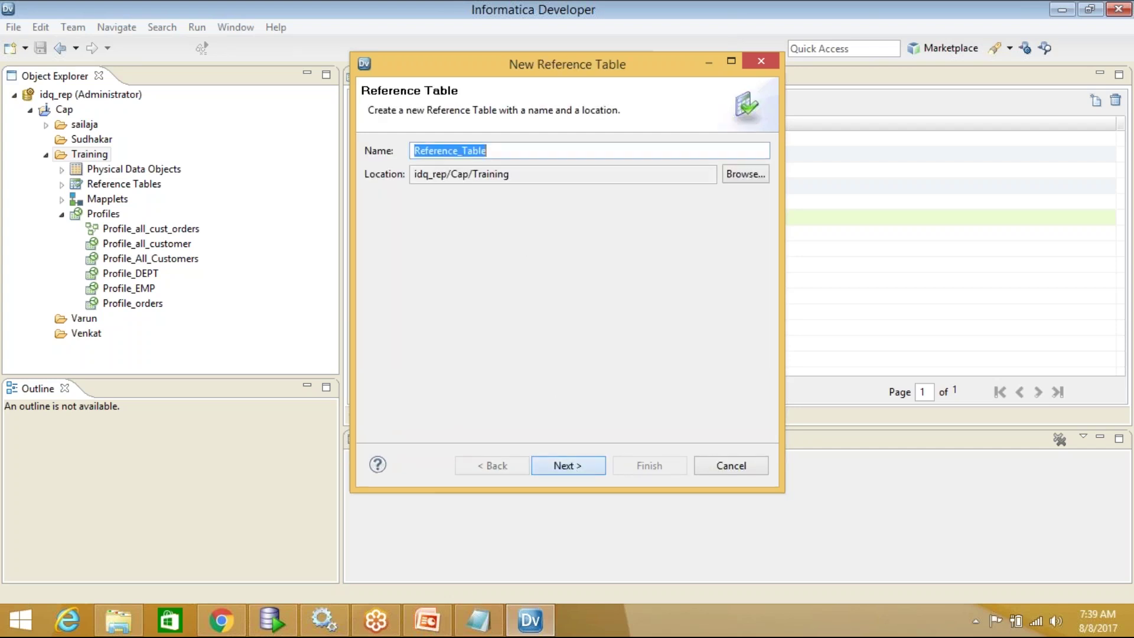
pyautogui.click(579, 182)
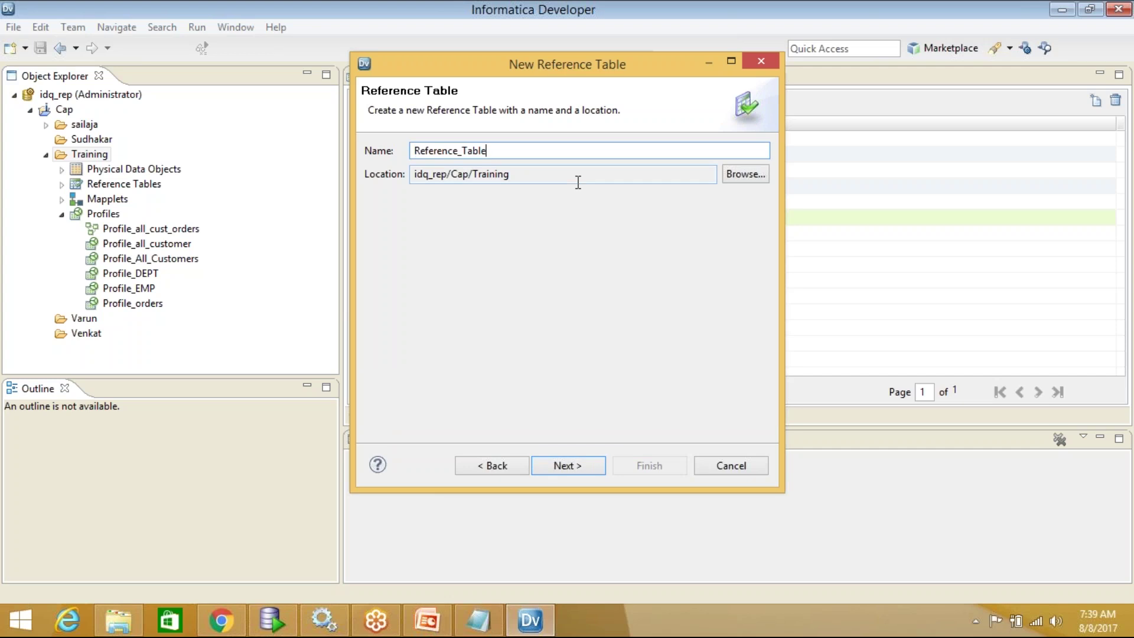
pyautogui.write('_manul_cust_tier')
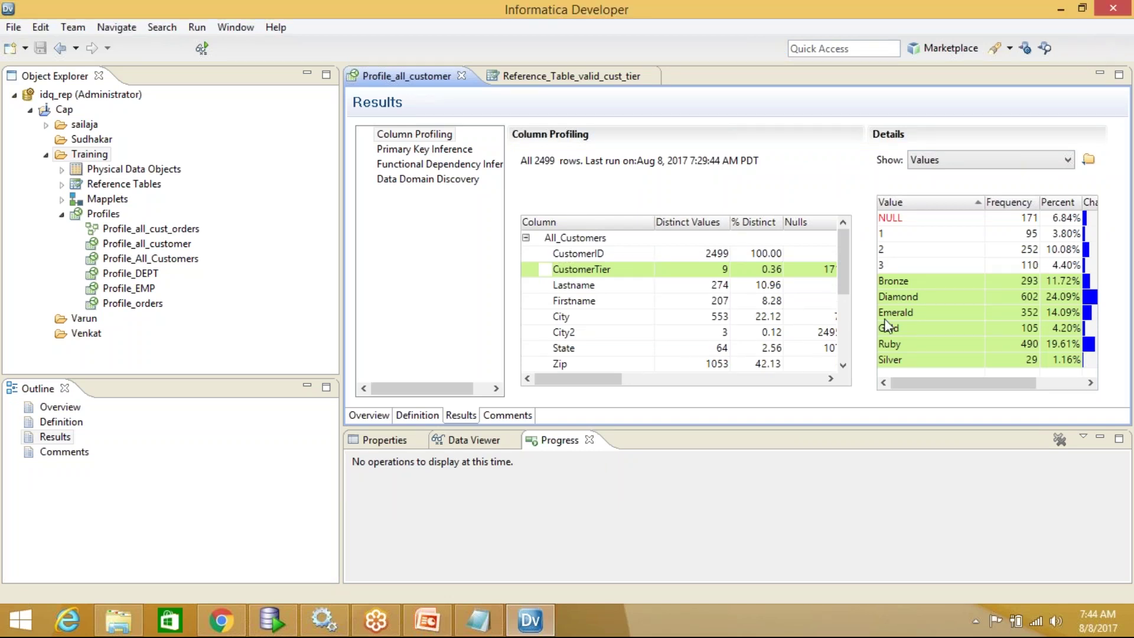
# Switch to Notepad to review the listed ways of creating reference tables, and return to Informatica Developer
pyautogui.moveTo(483, 626)
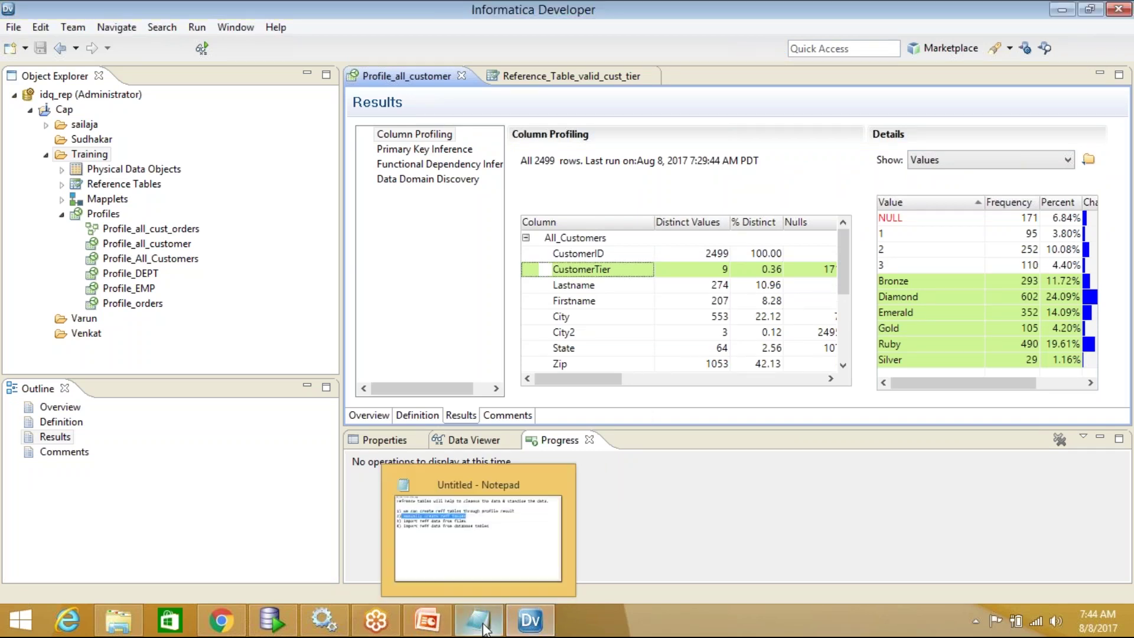
pyautogui.click(483, 626)
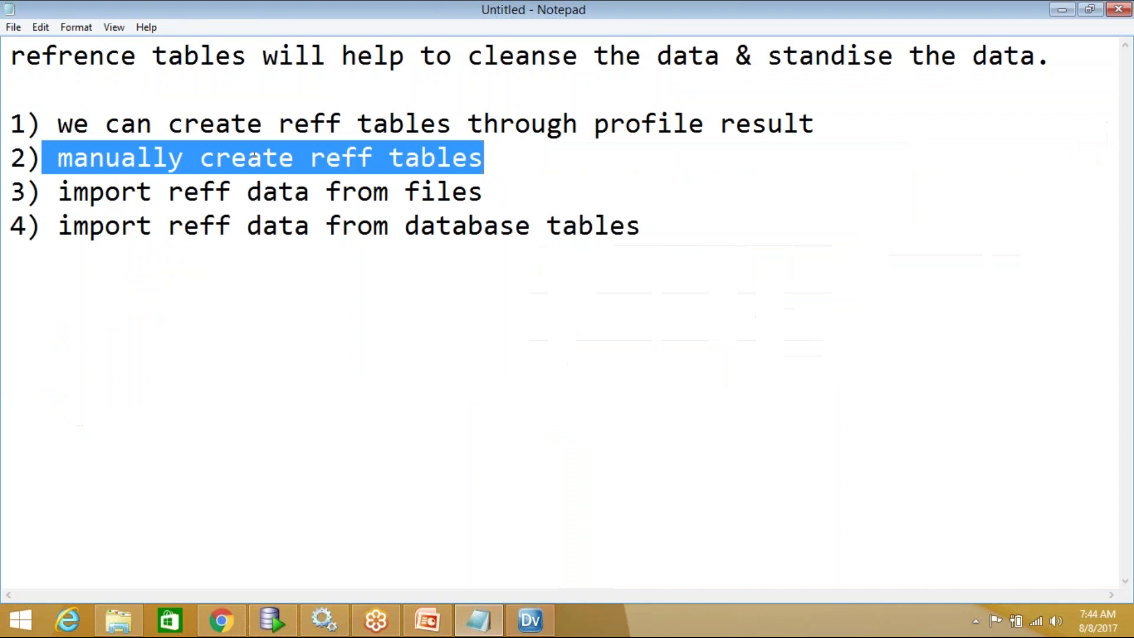
pyautogui.click(1062, 10)
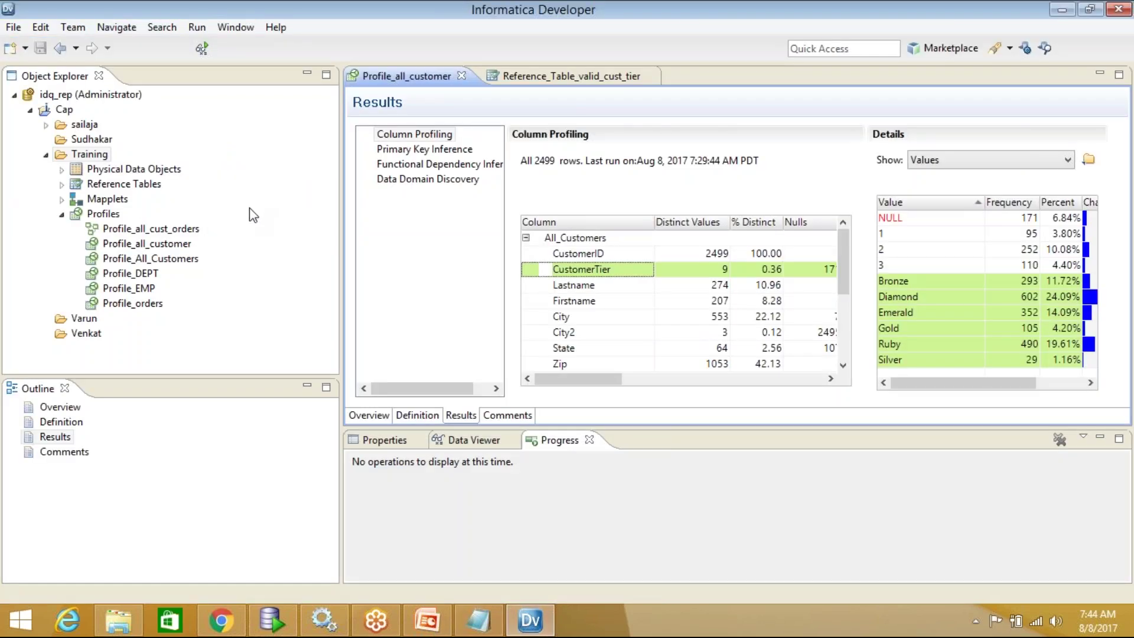
# Start an empty reference table named Reference_Table_manual_country in the Training folder and continue to its column definition
pyautogui.rightClick(98, 156)
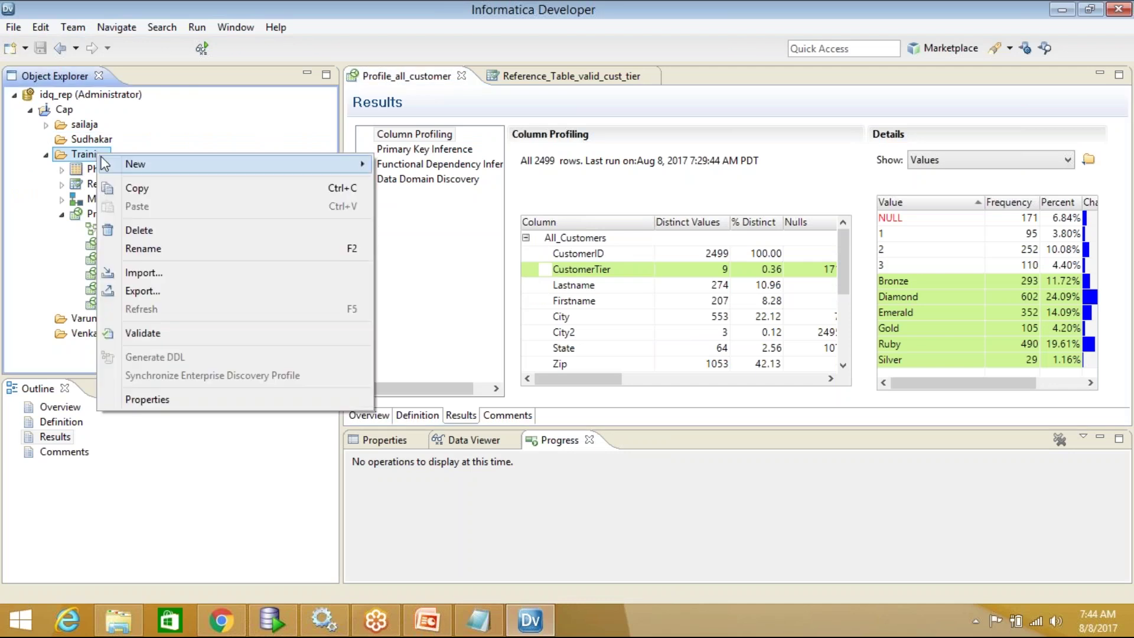
pyautogui.moveTo(131, 164)
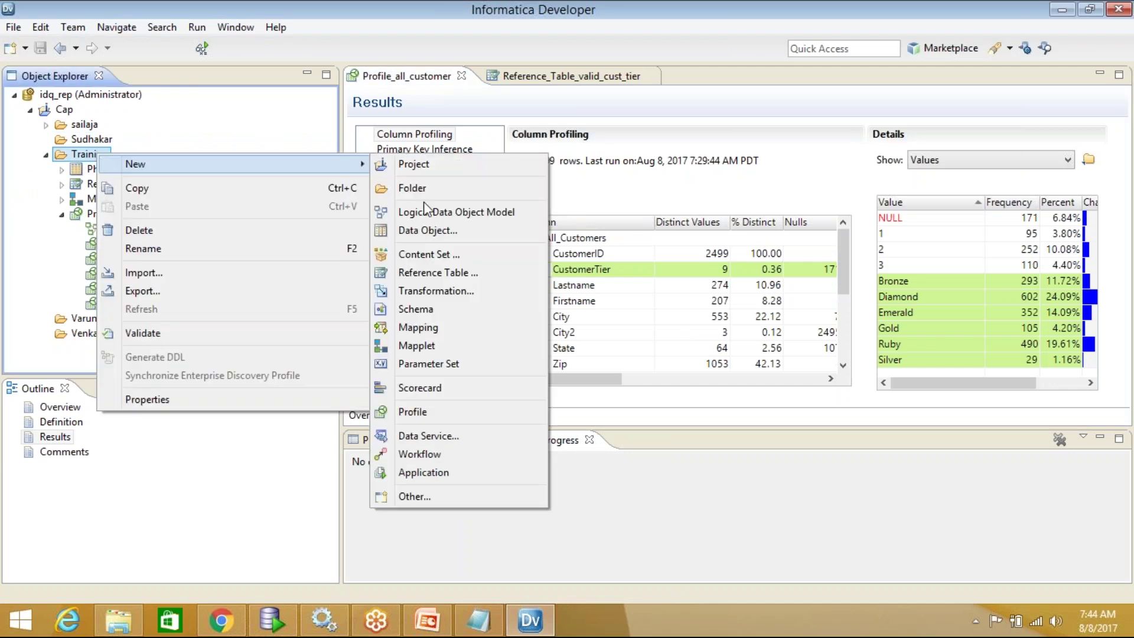
pyautogui.click(438, 274)
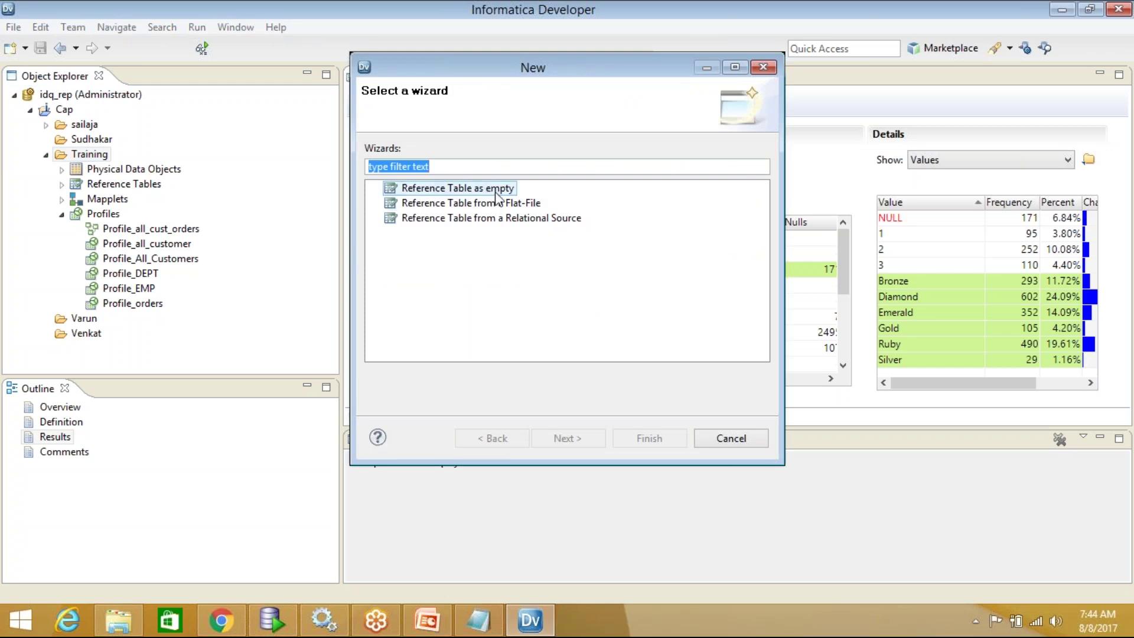
pyautogui.click(486, 189)
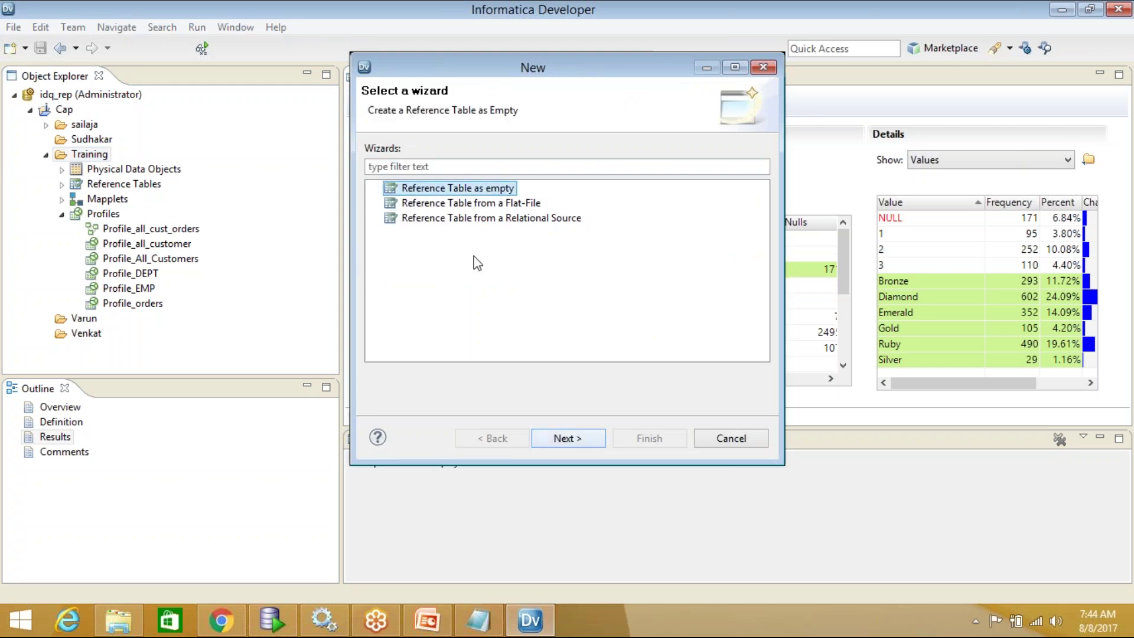
pyautogui.click(569, 439)
pyautogui.click(523, 153)
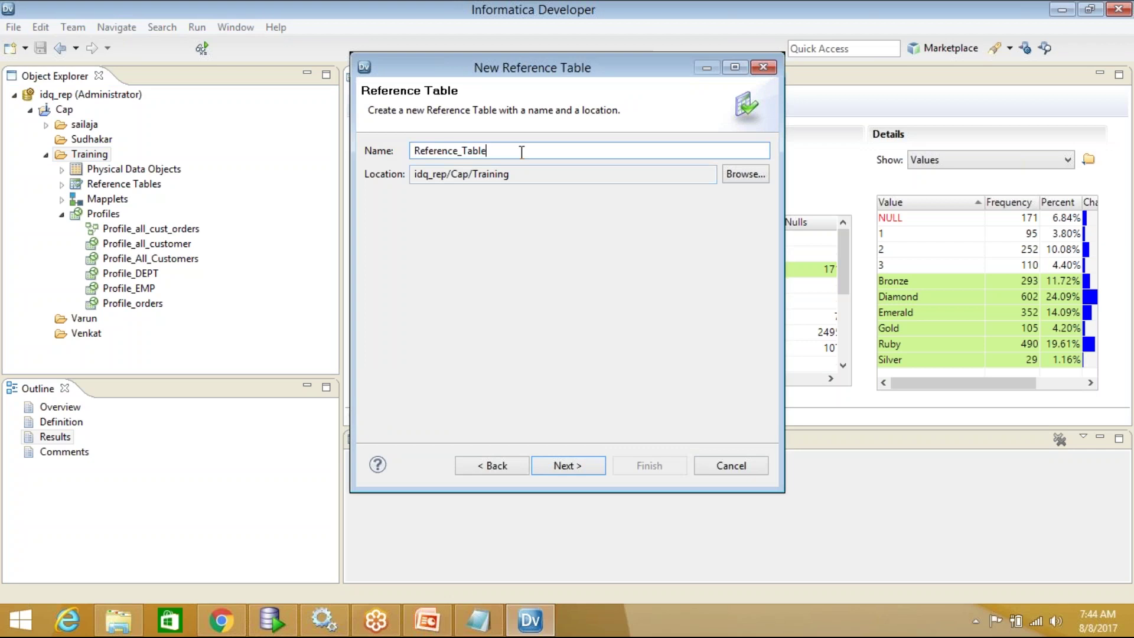
pyautogui.write('_manual_country')
pyautogui.click(597, 471)
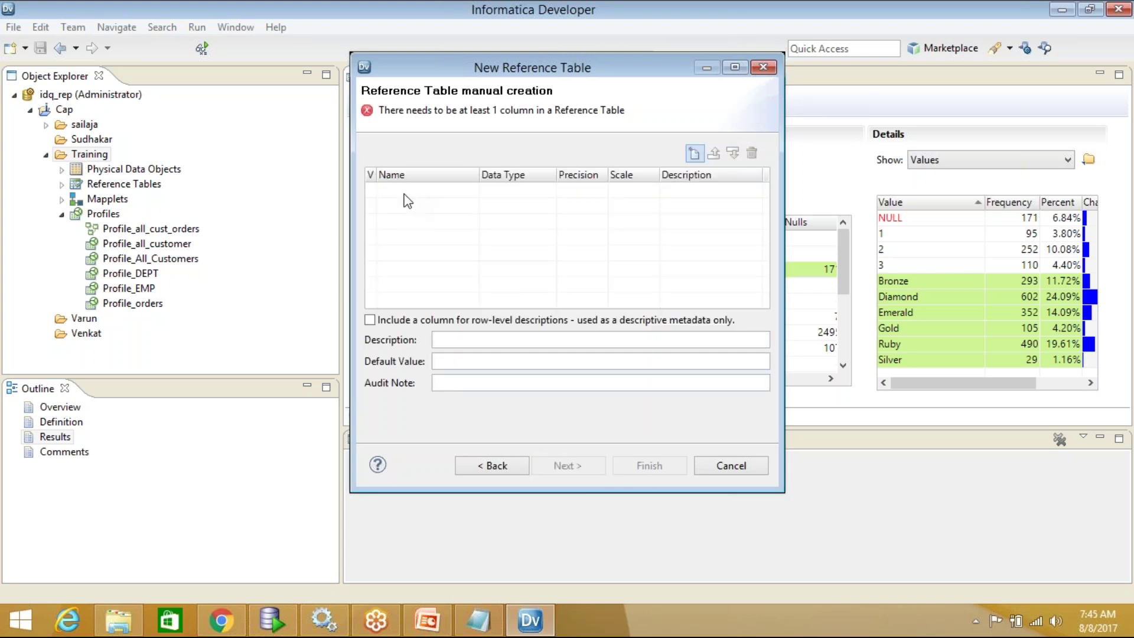
# Widen the Valid field of the column definition, add two columns, and mark the first one as valid
pyautogui.moveTo(377, 175); pyautogui.dragTo(443, 176)
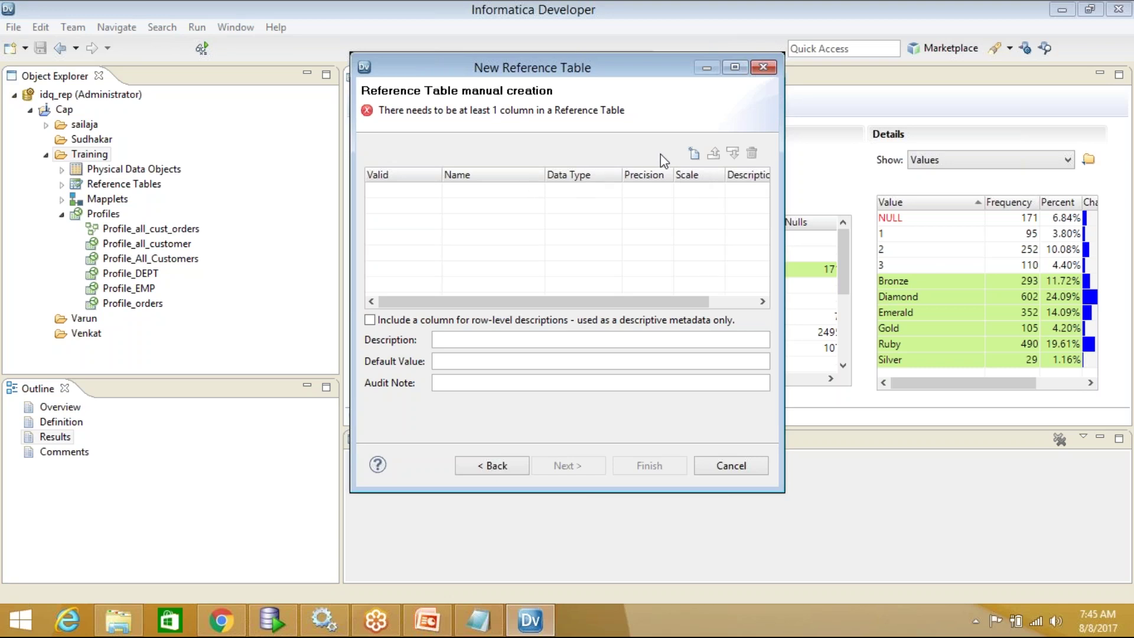
pyautogui.click(693, 155)
pyautogui.click(693, 154)
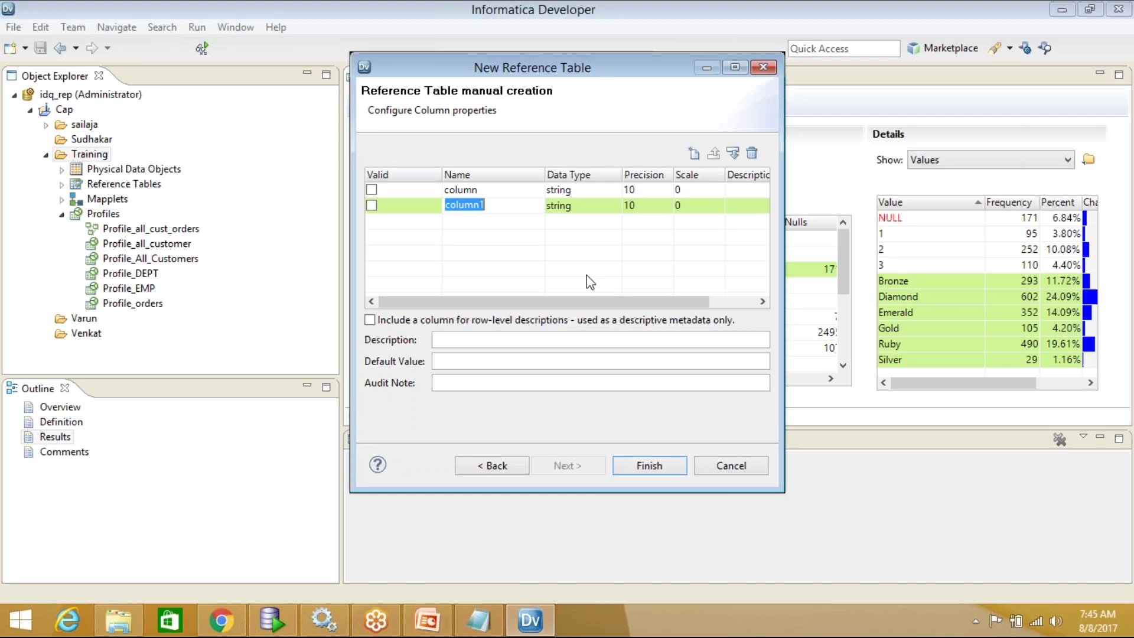
pyautogui.click(371, 190)
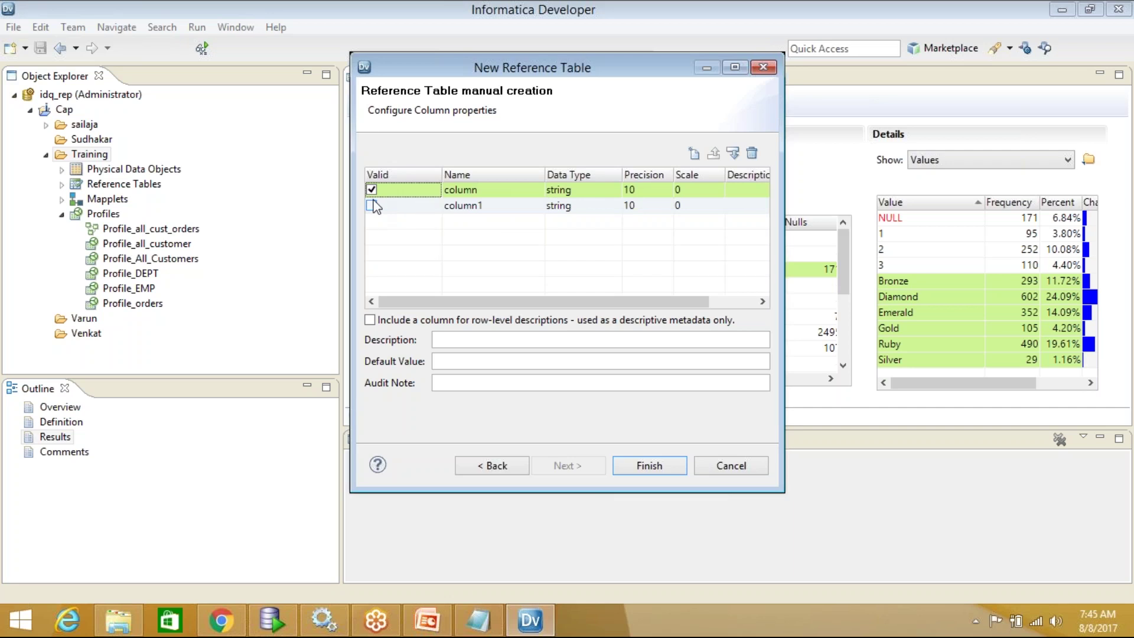
# Name the valid column v_Country and the second column in_country, and finish creating the reference table
pyautogui.click(470, 191)
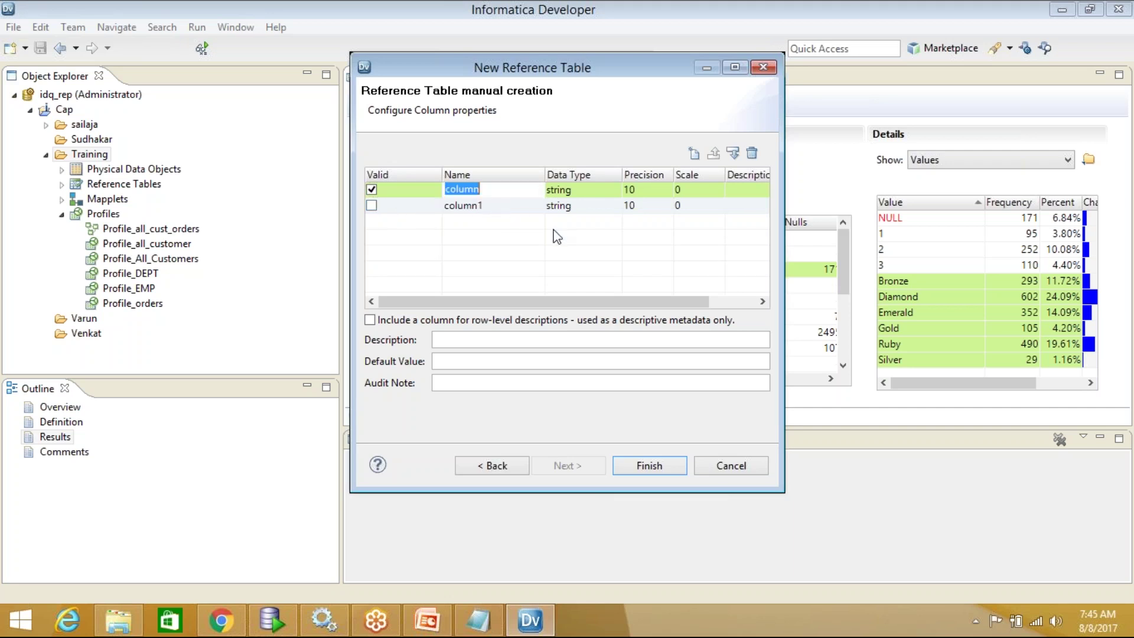
pyautogui.write('v_Country')
pyautogui.click(514, 207)
pyautogui.write('in_country')
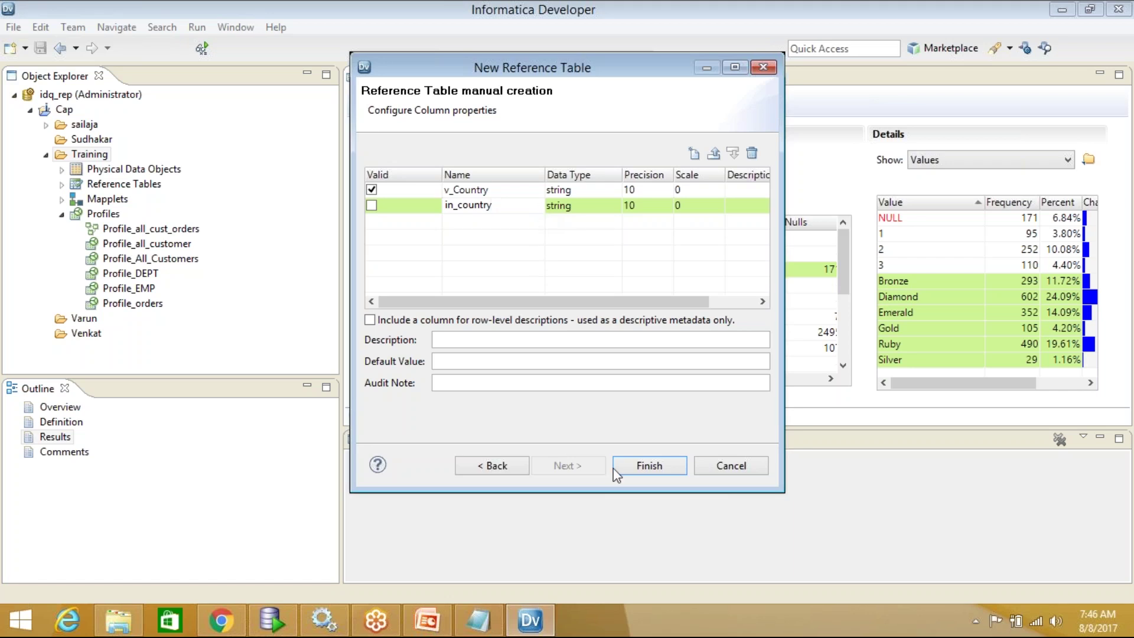
pyautogui.click(648, 467)
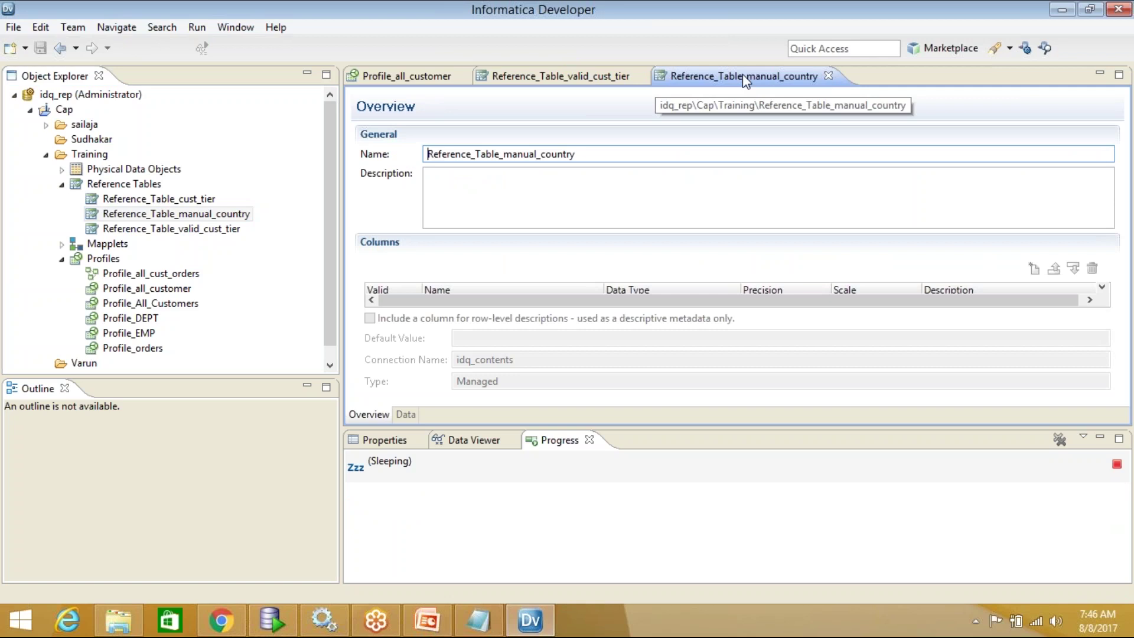
# Close Reference_Table_valid_cust_tier, maximize the Reference_Table_manual_country editor, and review its v_Country and in_country column definitions
pyautogui.click(640, 76)
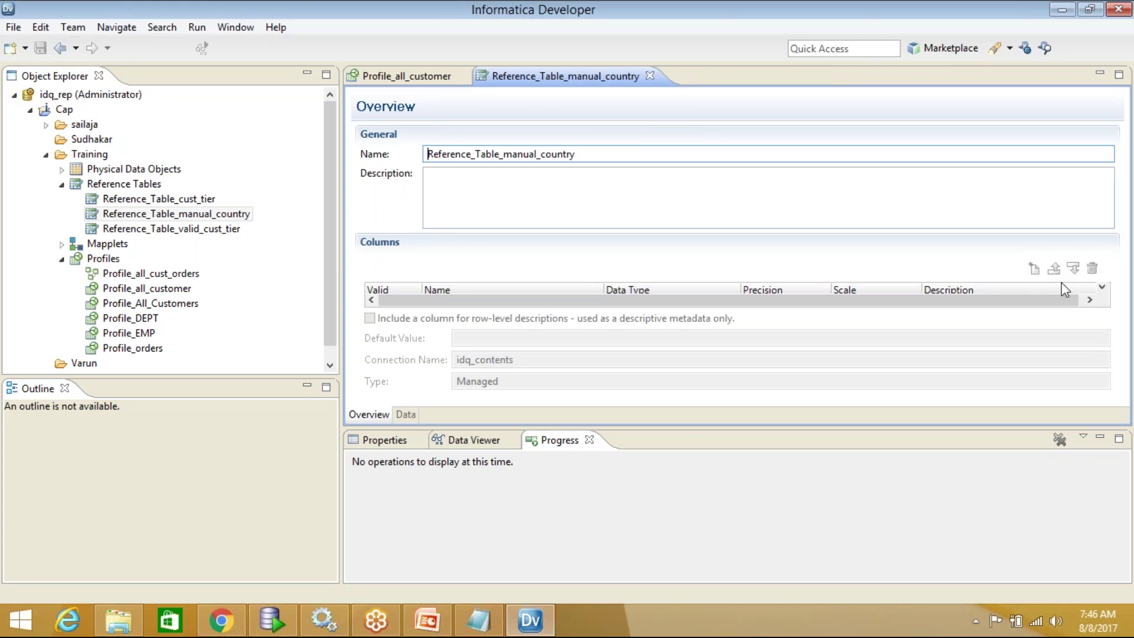
pyautogui.click(1090, 300)
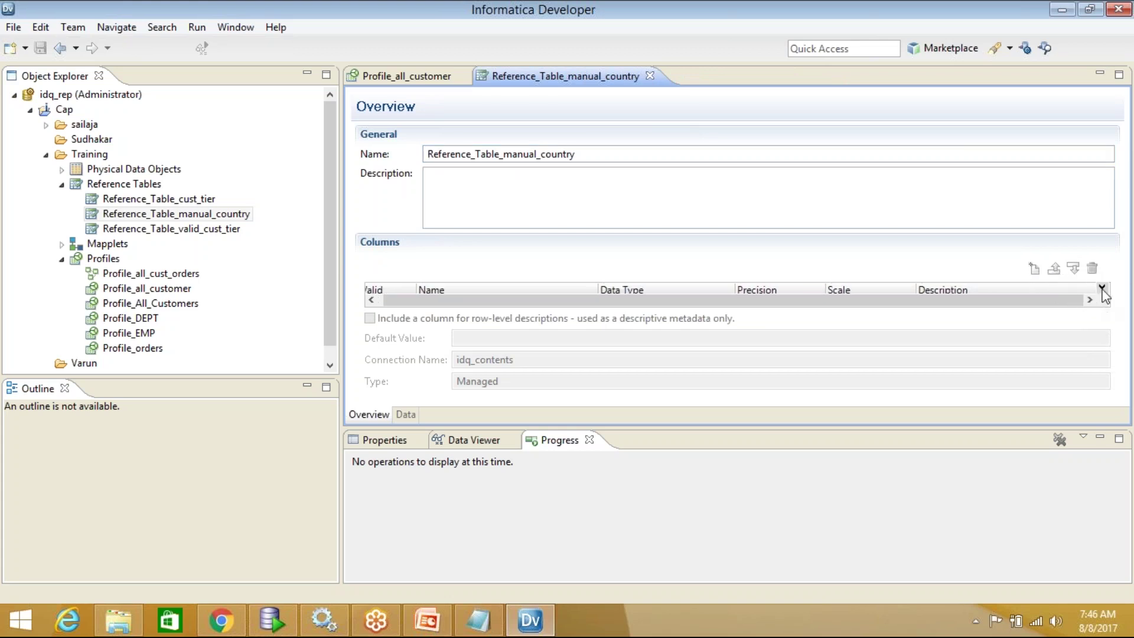
pyautogui.moveTo(1004, 300); pyautogui.dragTo(883, 298)
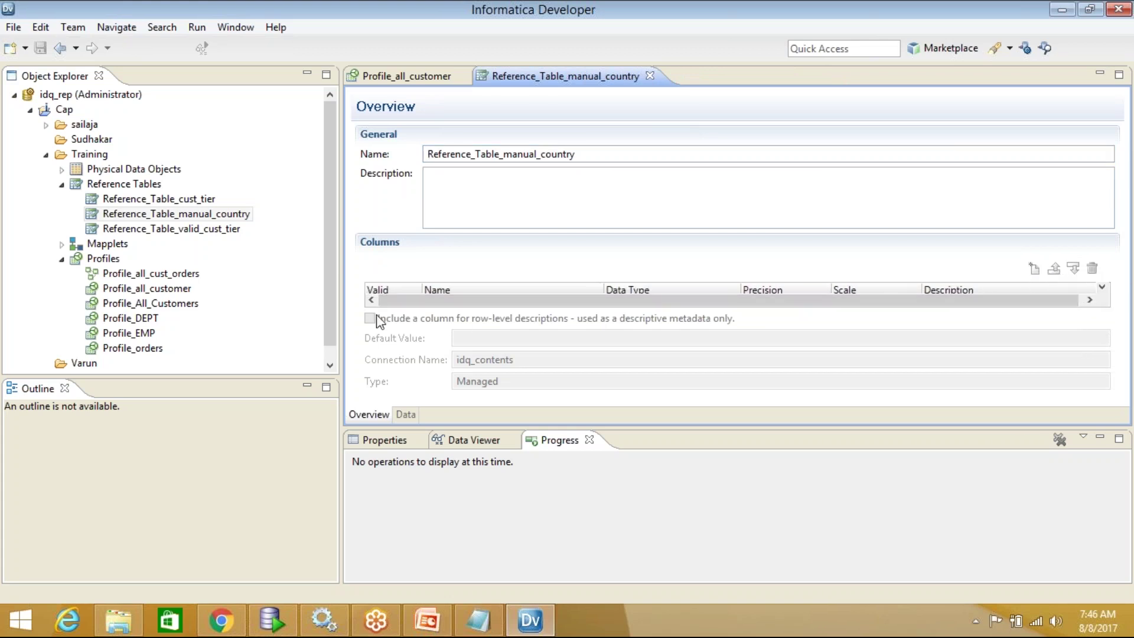
pyautogui.doubleClick(738, 81)
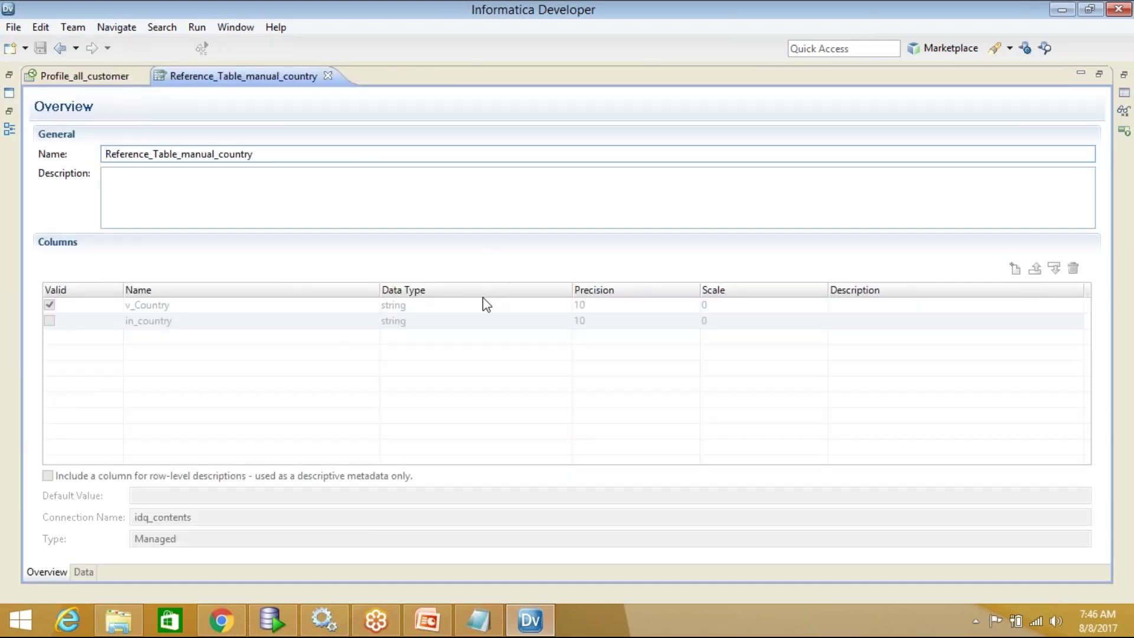
pyautogui.click(77, 306)
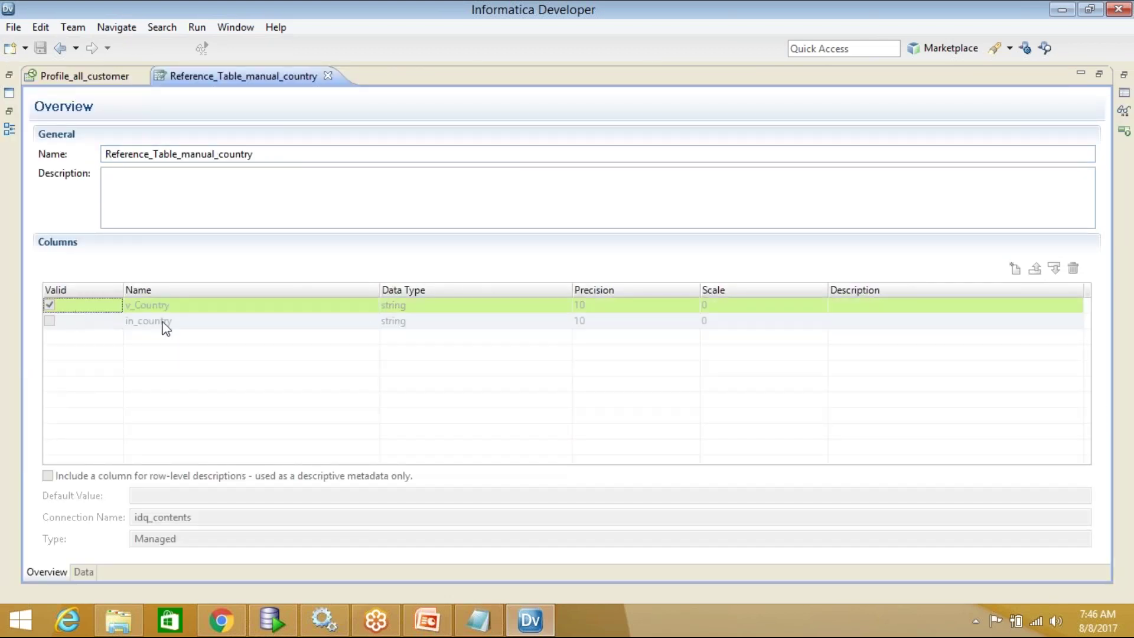
pyautogui.click(165, 325)
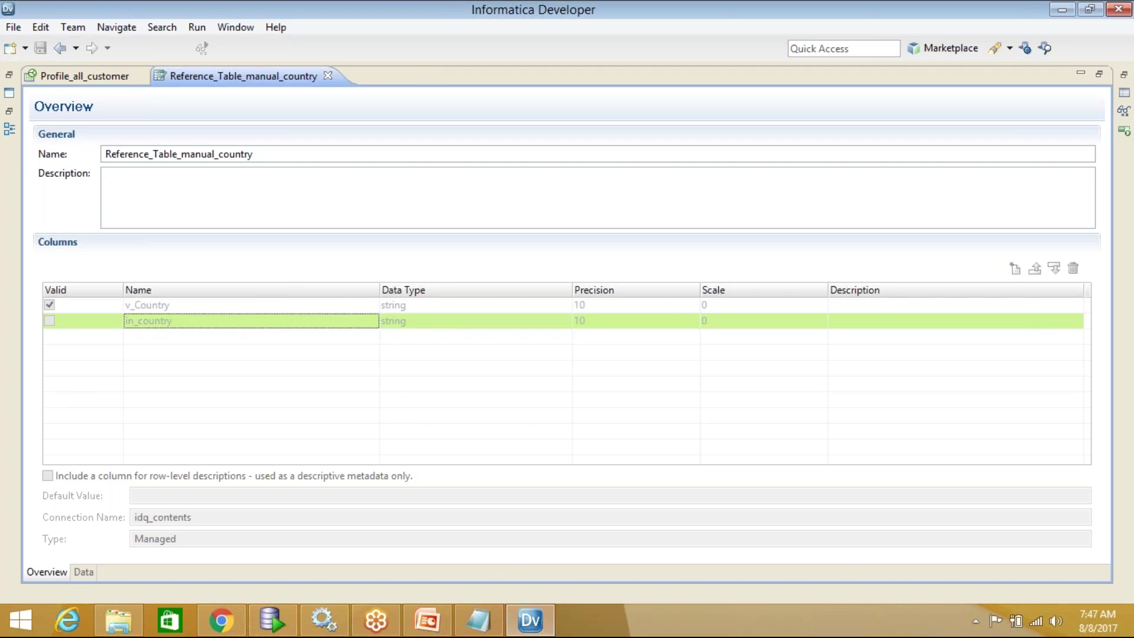
# Open the table's data view, check the Country column's values sorted by value in Profile_all_customer, and return to the table
pyautogui.click(83, 572)
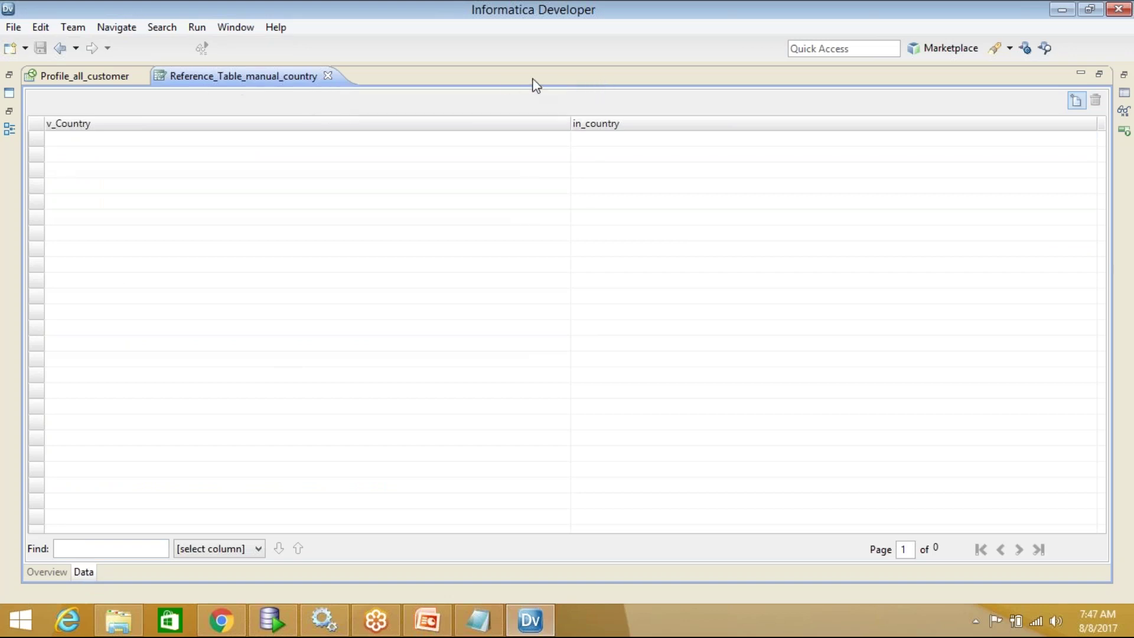
pyautogui.click(105, 82)
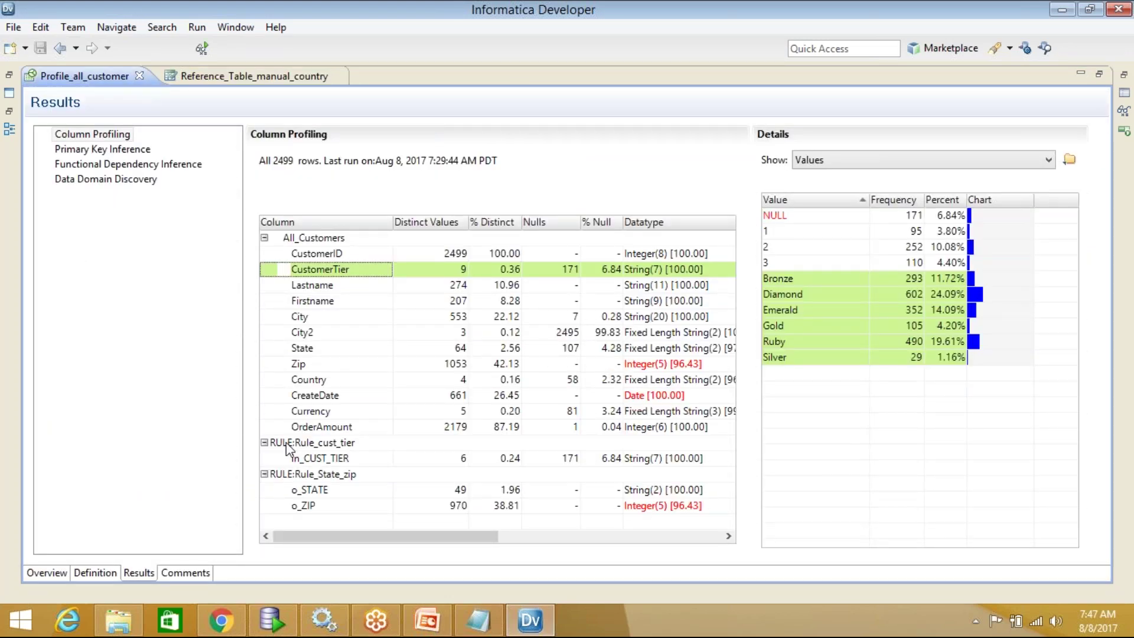
pyautogui.click(322, 384)
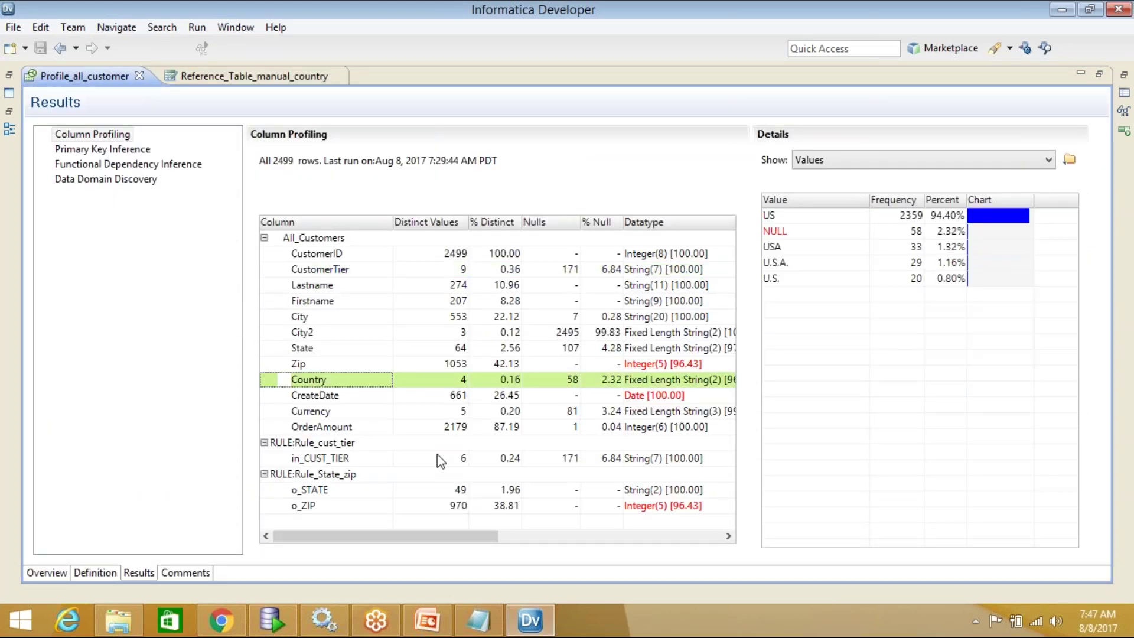
pyautogui.click(813, 200)
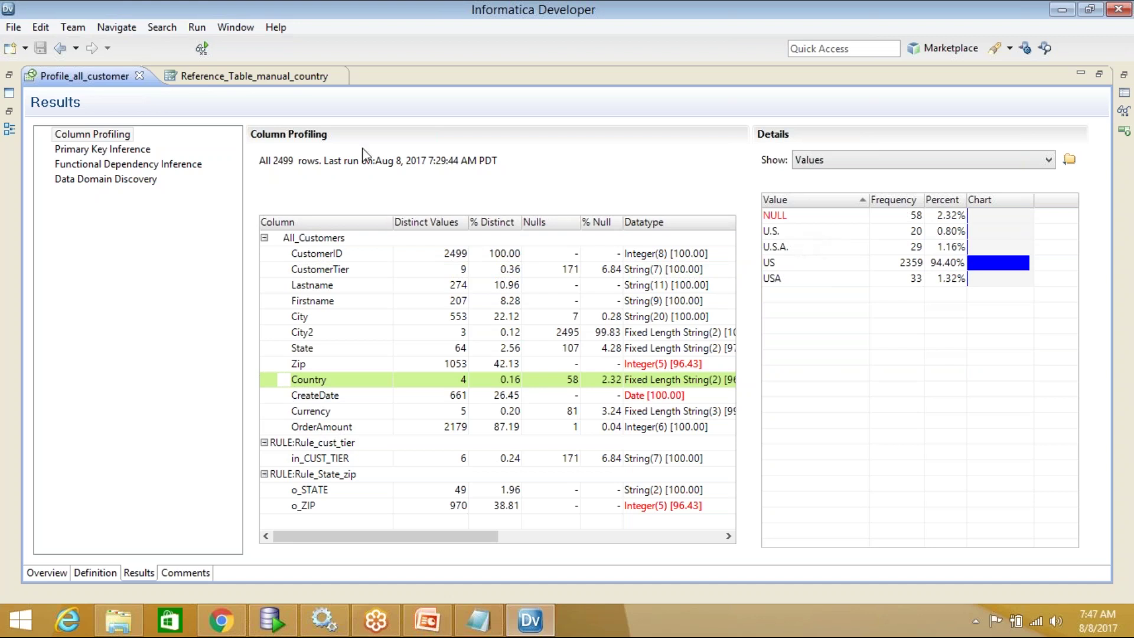
pyautogui.click(242, 105)
pyautogui.hotkey('ctrl', 'pagedown')
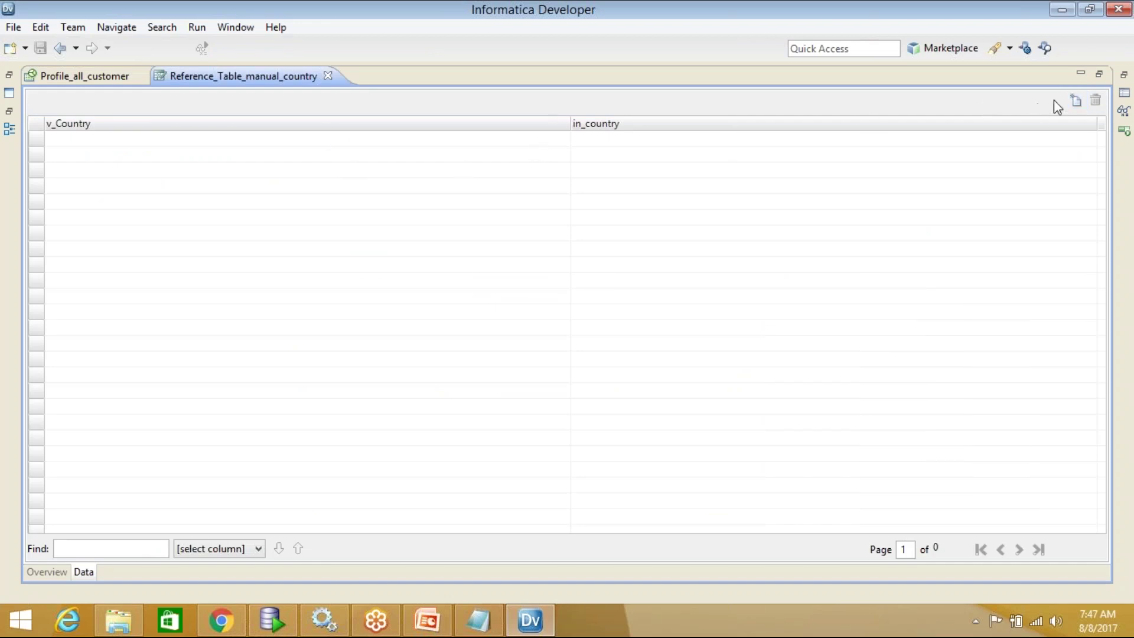
# Add a first data row with v_Country USA and in_country U.S
pyautogui.click(1079, 101)
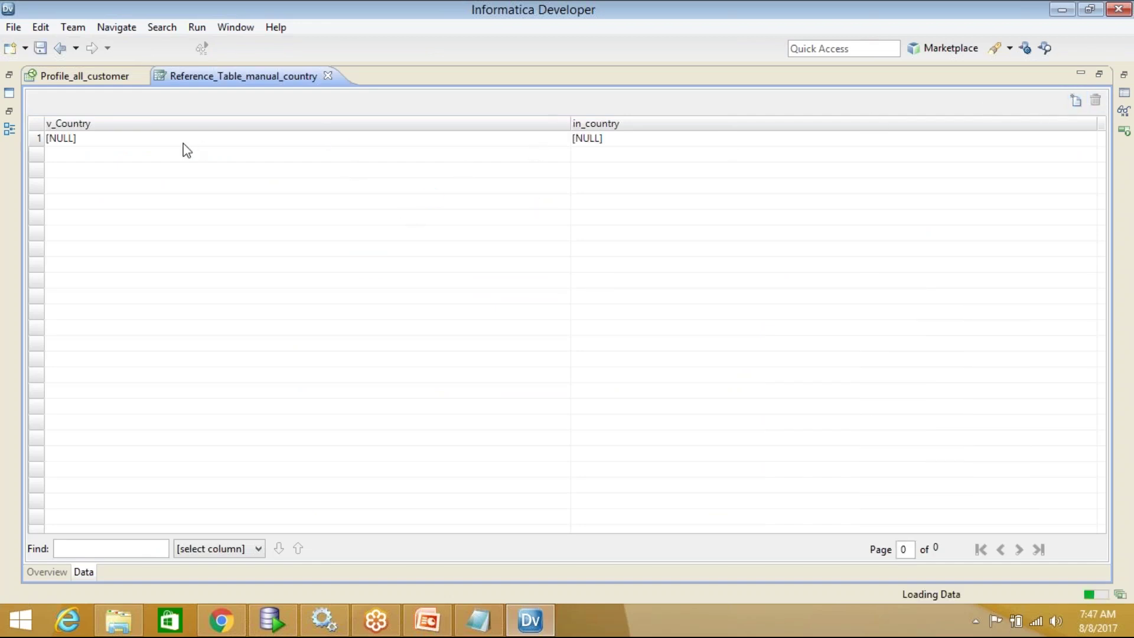
pyautogui.click(160, 141)
pyautogui.write('USA')
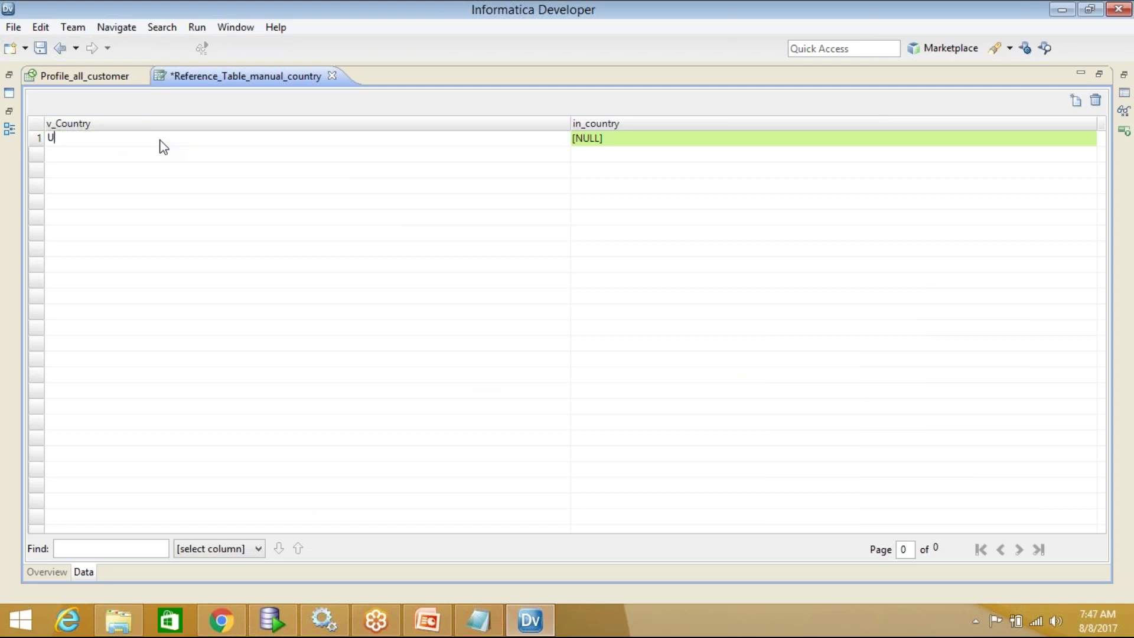
pyautogui.click(643, 145)
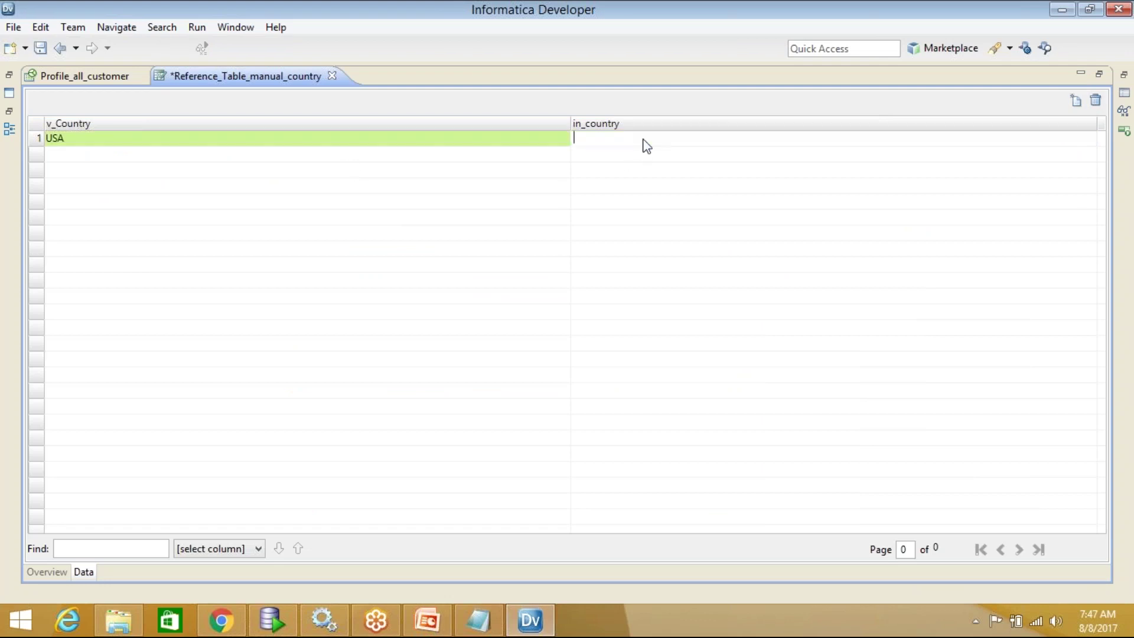
pyautogui.write('U.S.')
# Add a second data row with v_Country USA and in_country U.S.A., checking the variant against the Country values in Profile_all_customer
pyautogui.click(1076, 101)
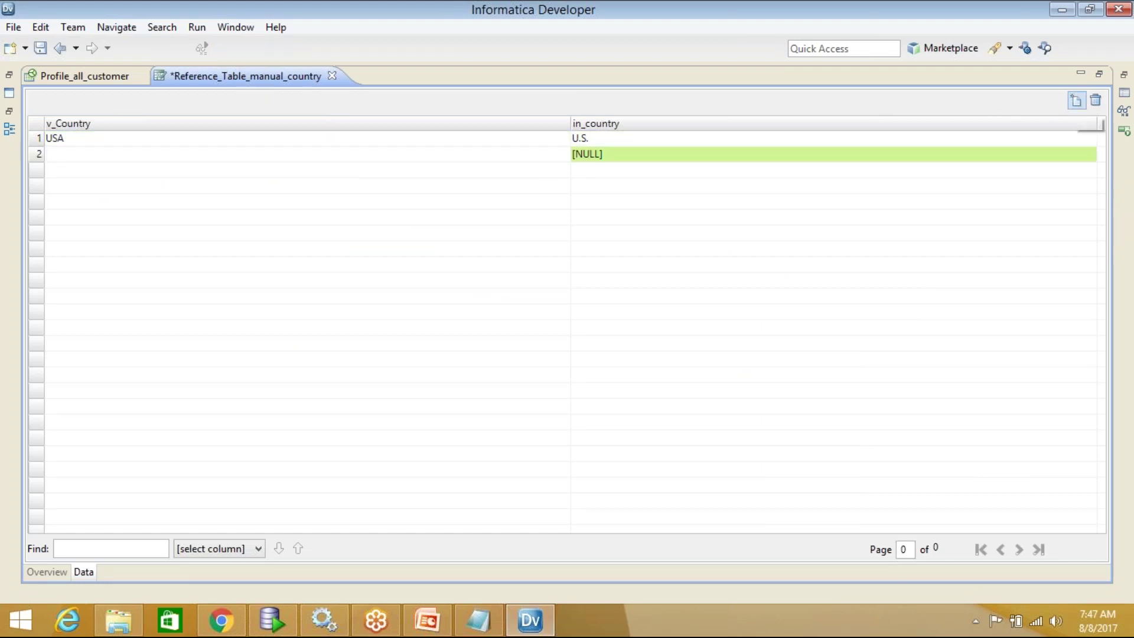
pyautogui.click(88, 76)
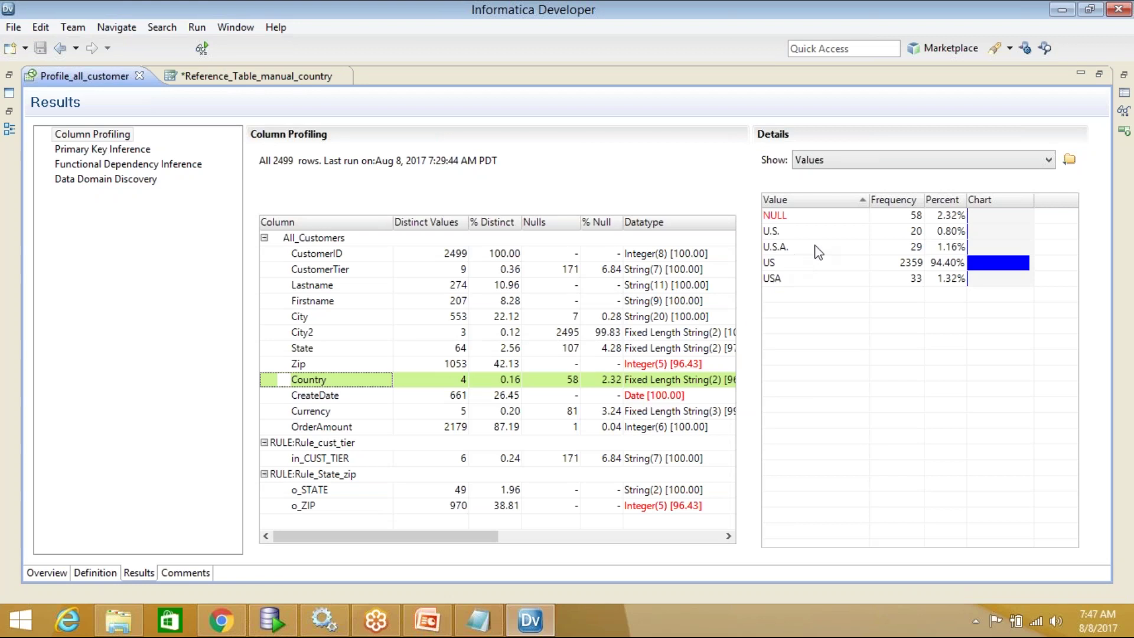
pyautogui.click(276, 78)
pyautogui.click(128, 155)
pyautogui.write('U.S.A.')
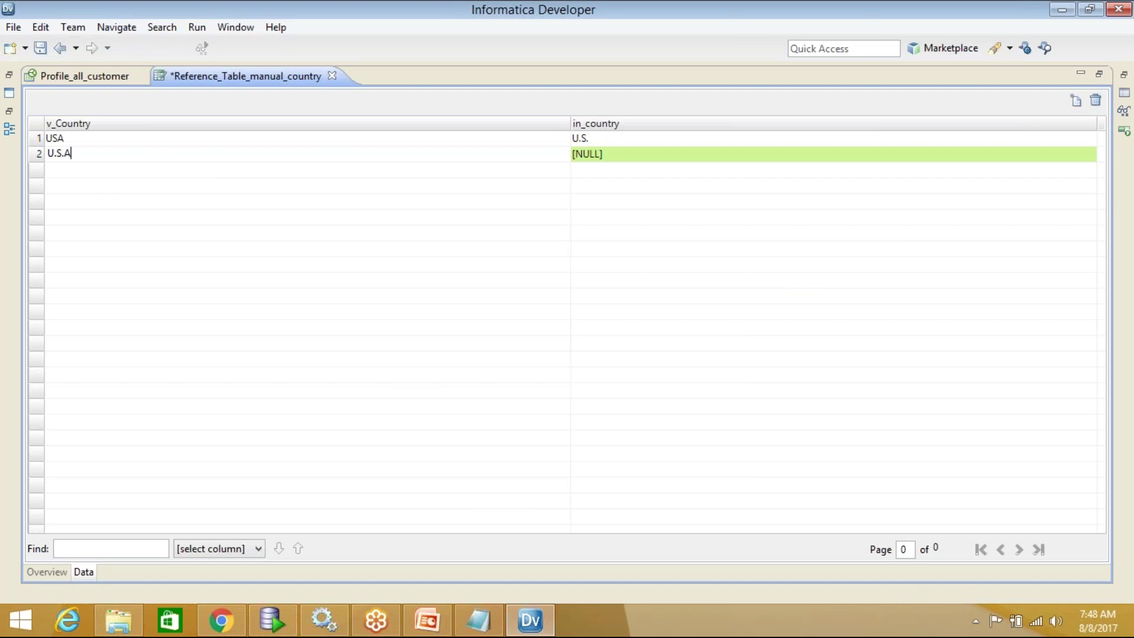
pyautogui.press('BackSpace')
pyautogui.press('BackSpace')
pyautogui.press('BackSpace')
pyautogui.press('BackSpace')
pyautogui.press('BackSpace')
pyautogui.write('SA')
pyautogui.click(628, 157)
pyautogui.write('U.S.A.')
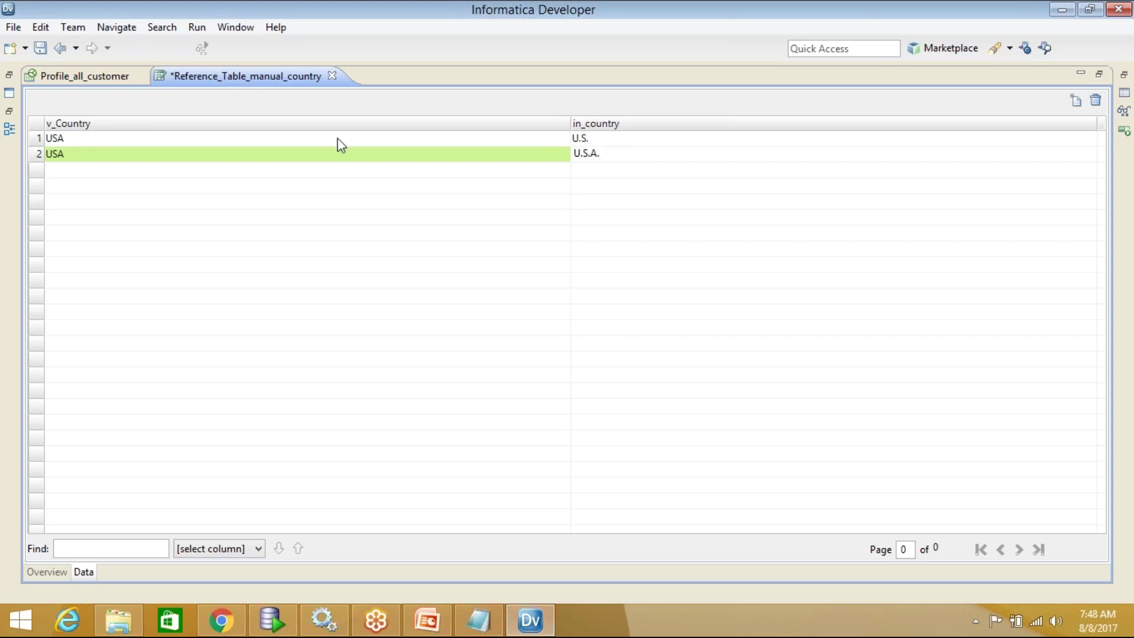
# Check the remaining Country variant in Profile_all_customer, add a third row mapping USA to US, and save the reference table
pyautogui.click(45, 75)
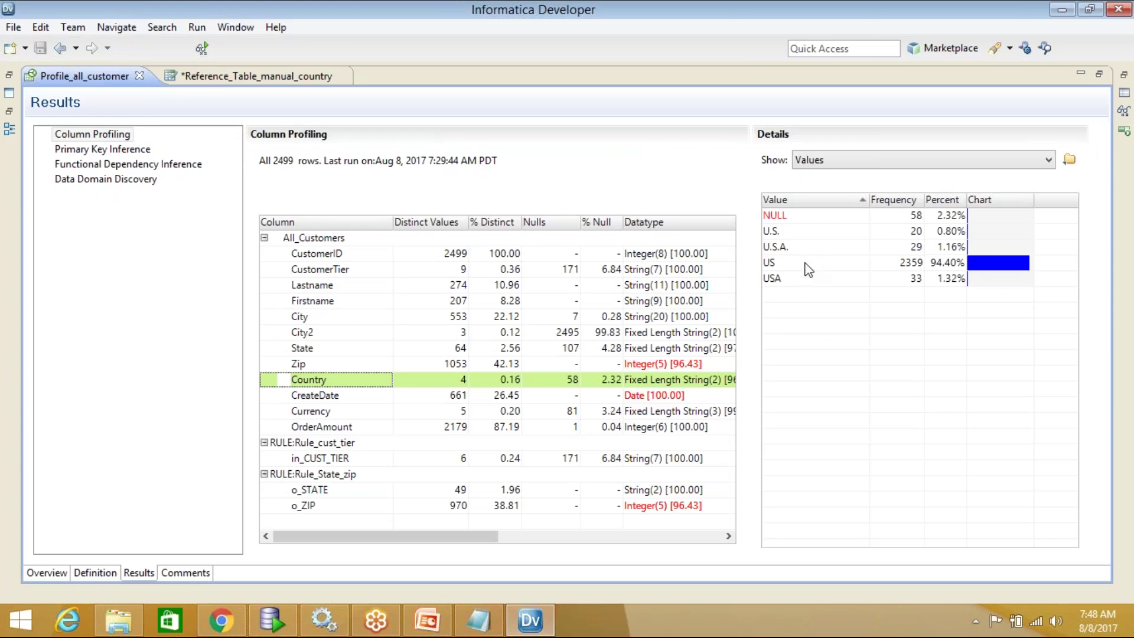
pyautogui.click(219, 76)
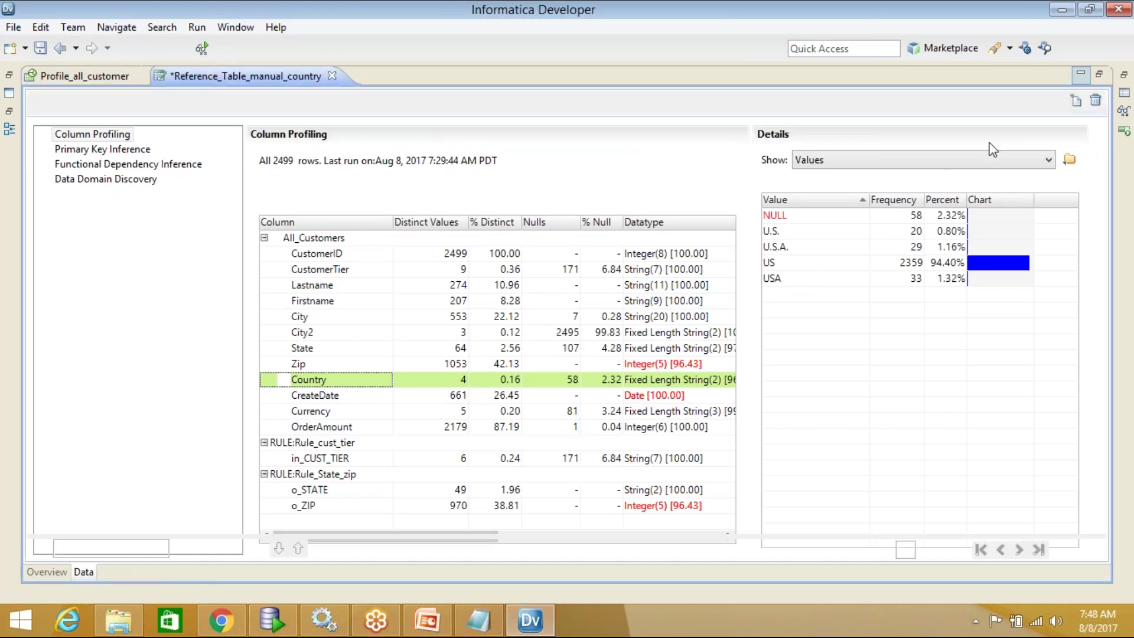
pyautogui.click(1076, 99)
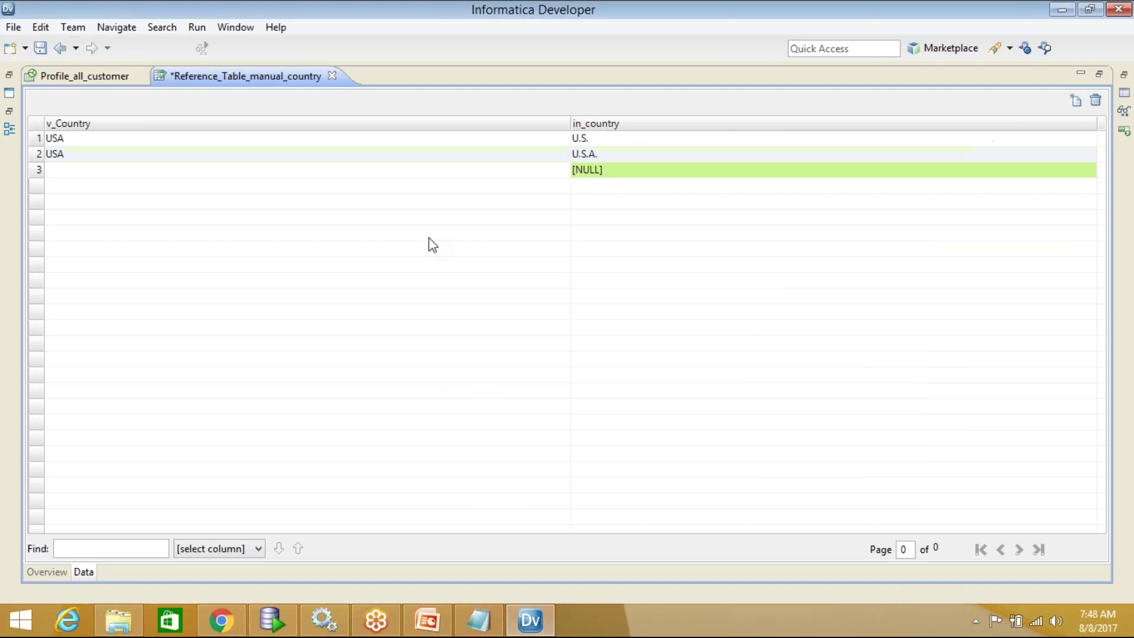
pyautogui.write('USA')
pyautogui.click(613, 175)
pyautogui.write('US')
pyautogui.click(593, 282)
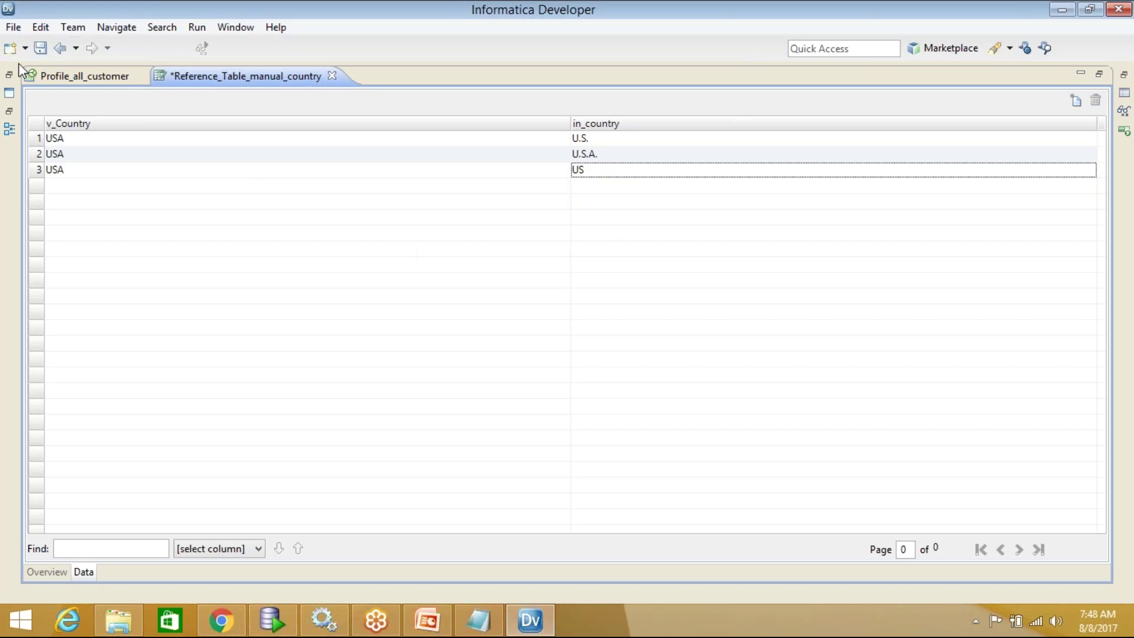
pyautogui.click(40, 50)
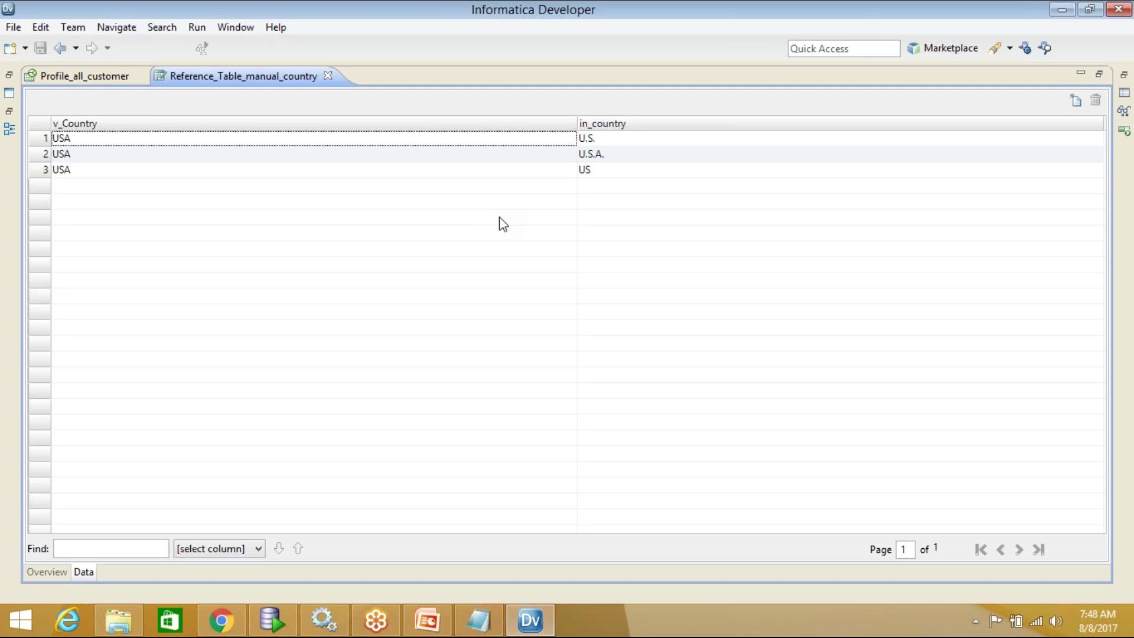
# Restore the editor to its normal size and review the Country column's values in the Profile_all_customer results
pyautogui.doubleClick(725, 78)
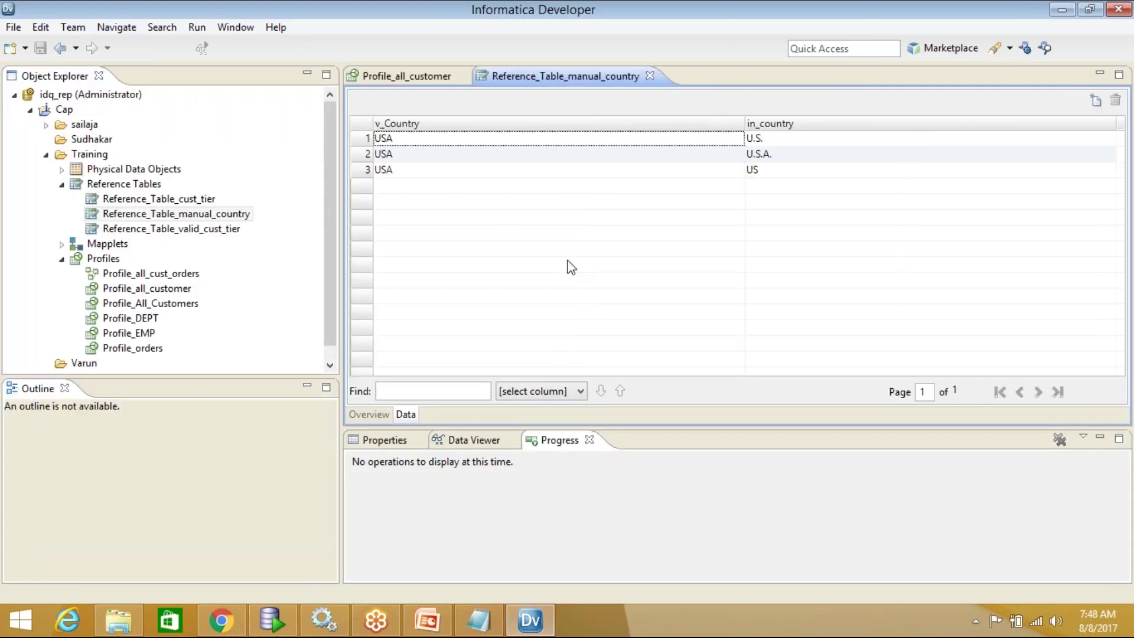
pyautogui.click(387, 79)
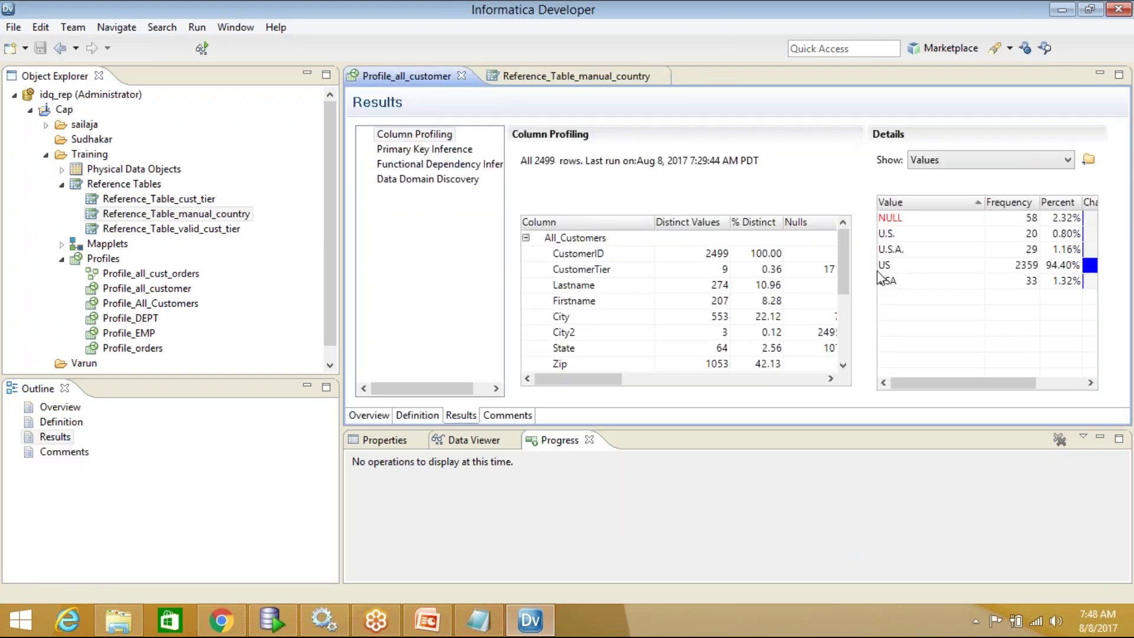
pyautogui.moveTo(846, 285); pyautogui.dragTo(846, 299)
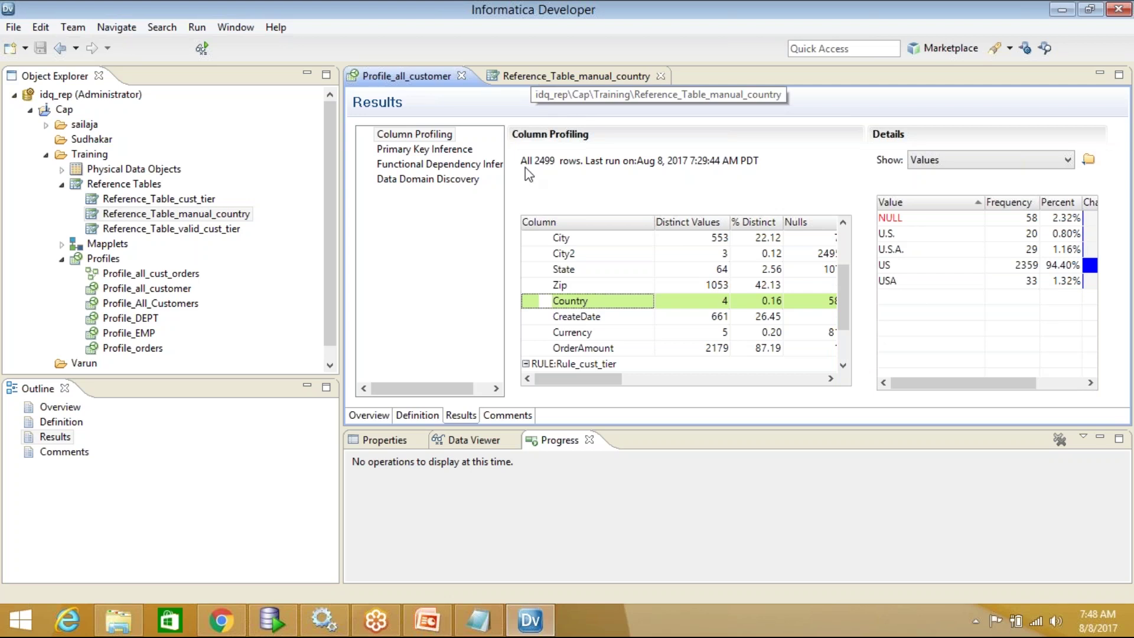
pyautogui.click(478, 620)
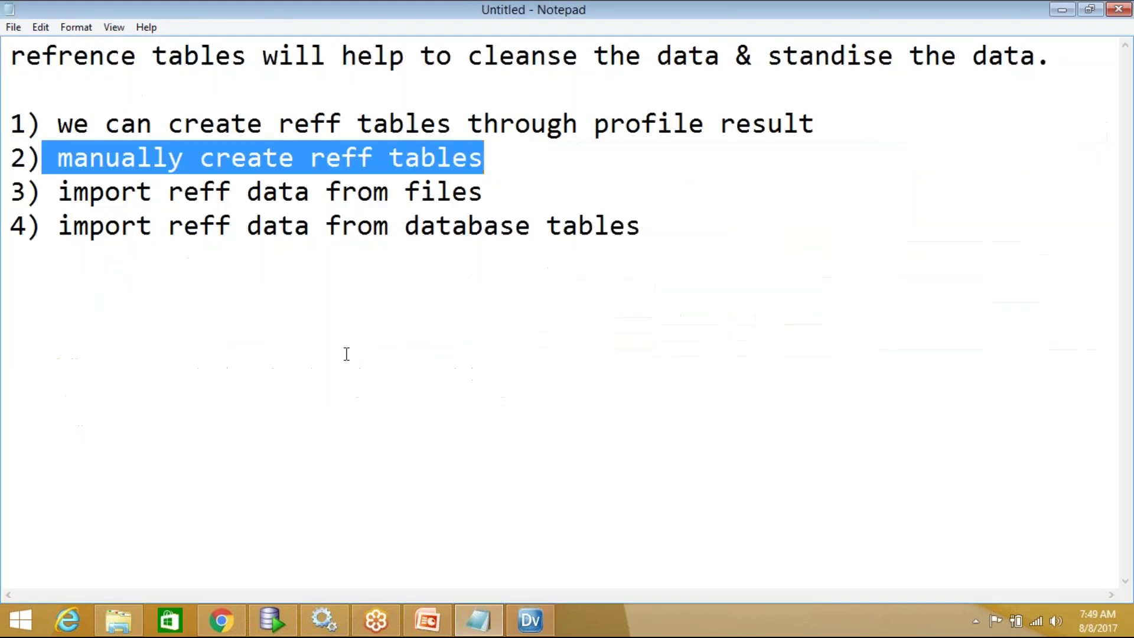
pyautogui.click(1062, 10)
pyautogui.click(22, 627)
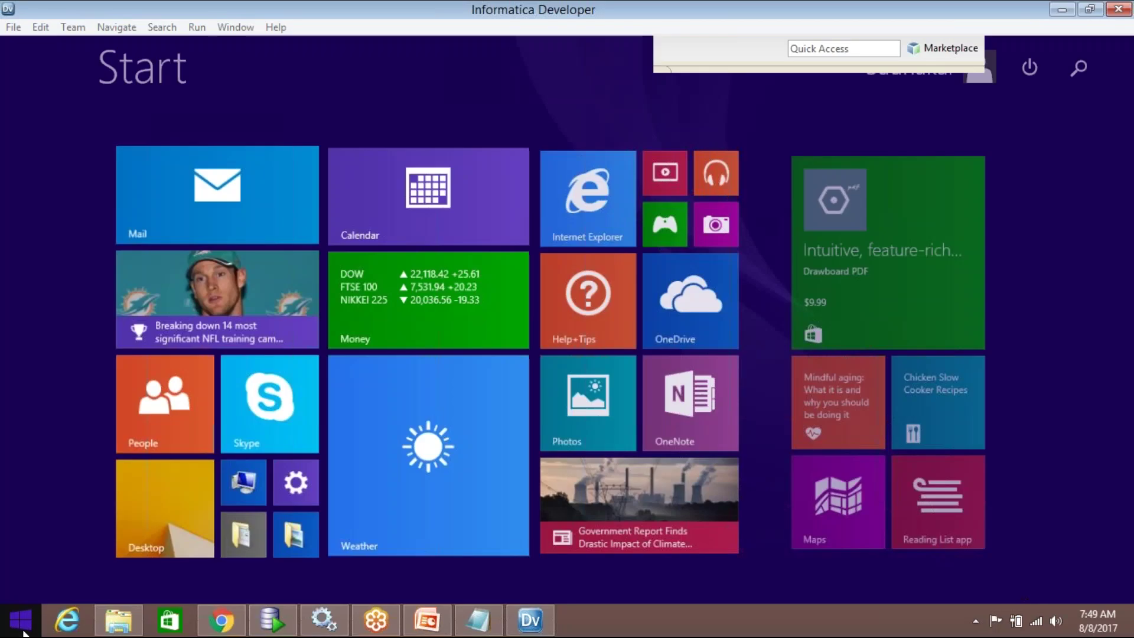
pyautogui.write('NOTE')
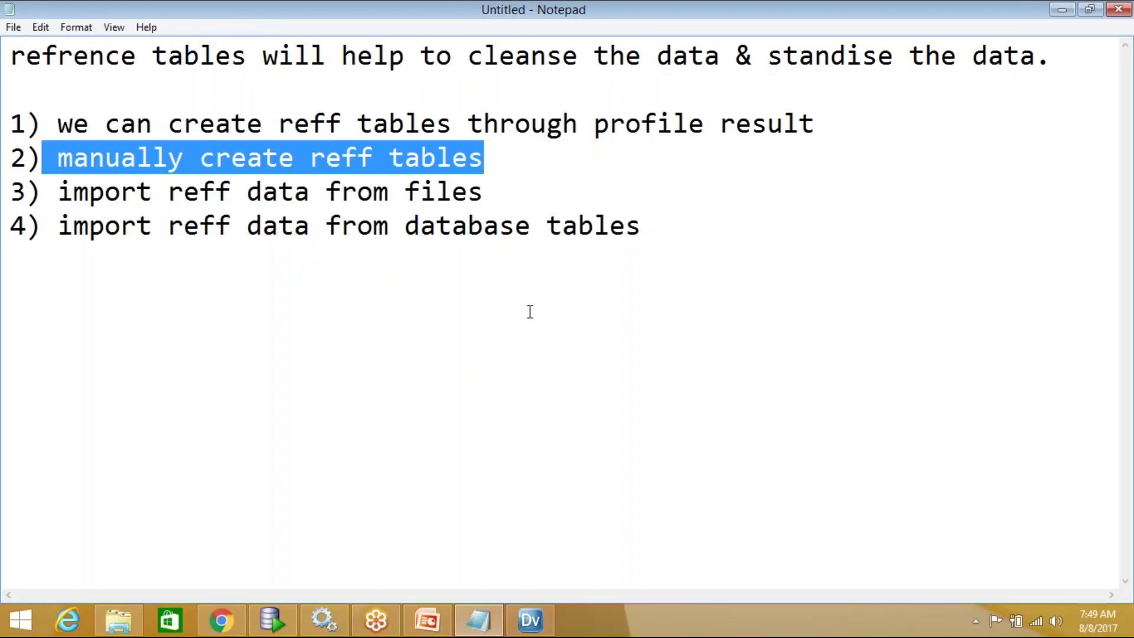
pyautogui.click(13, 27)
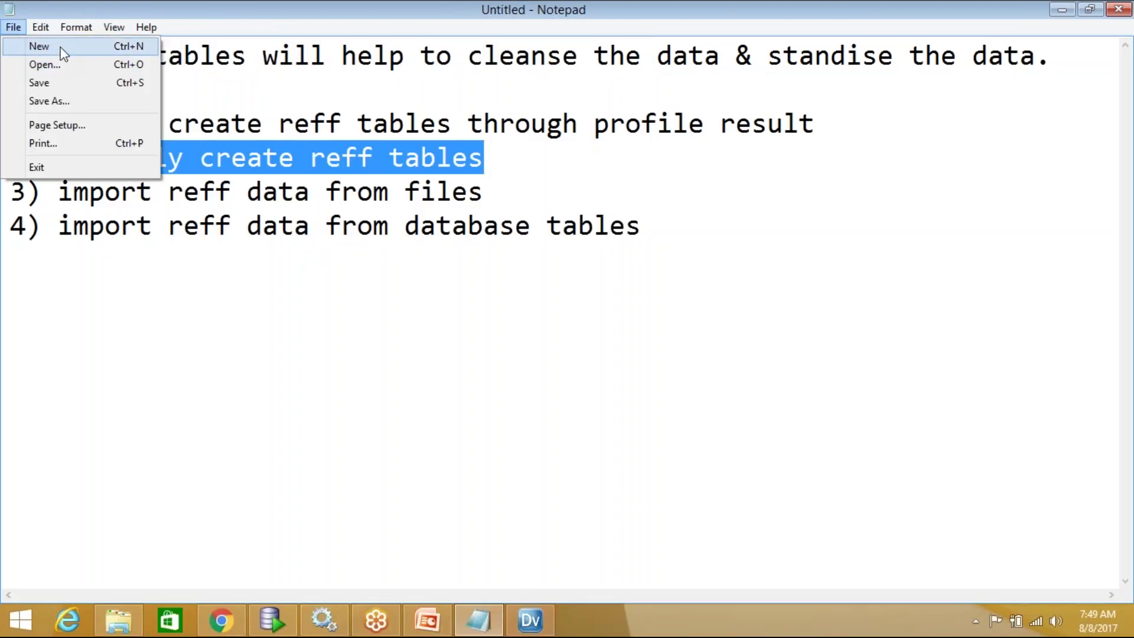
pyautogui.click(1060, 13)
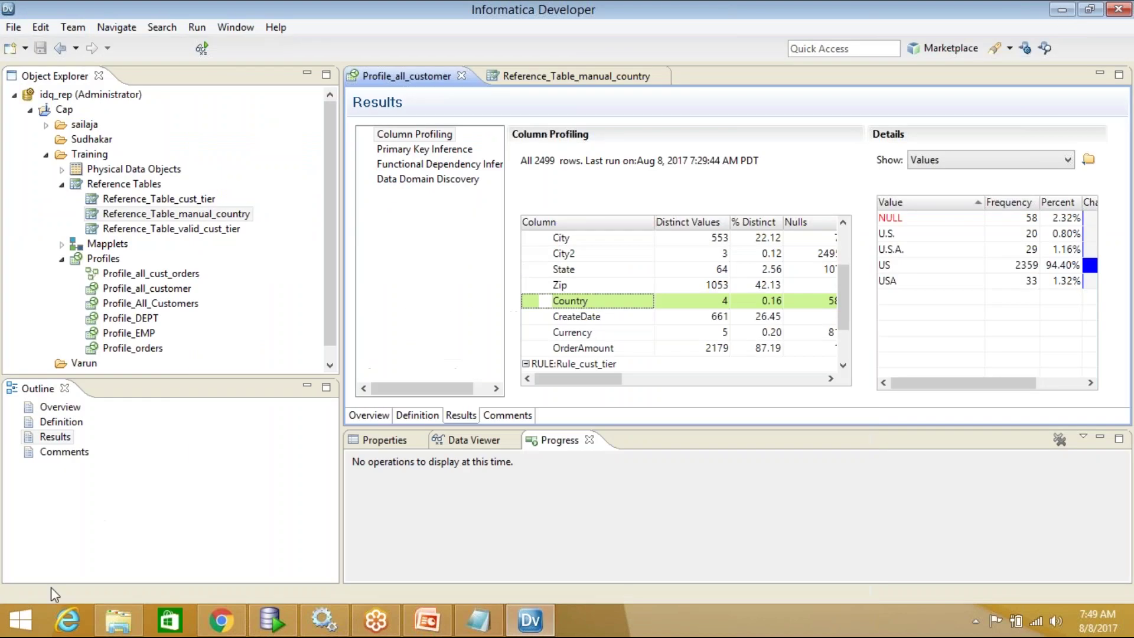
# Switch to a new blank Notepad window and restore it to a smaller size over Informatica Developer
pyautogui.click(28, 624)
pyautogui.write('NOTEpad')
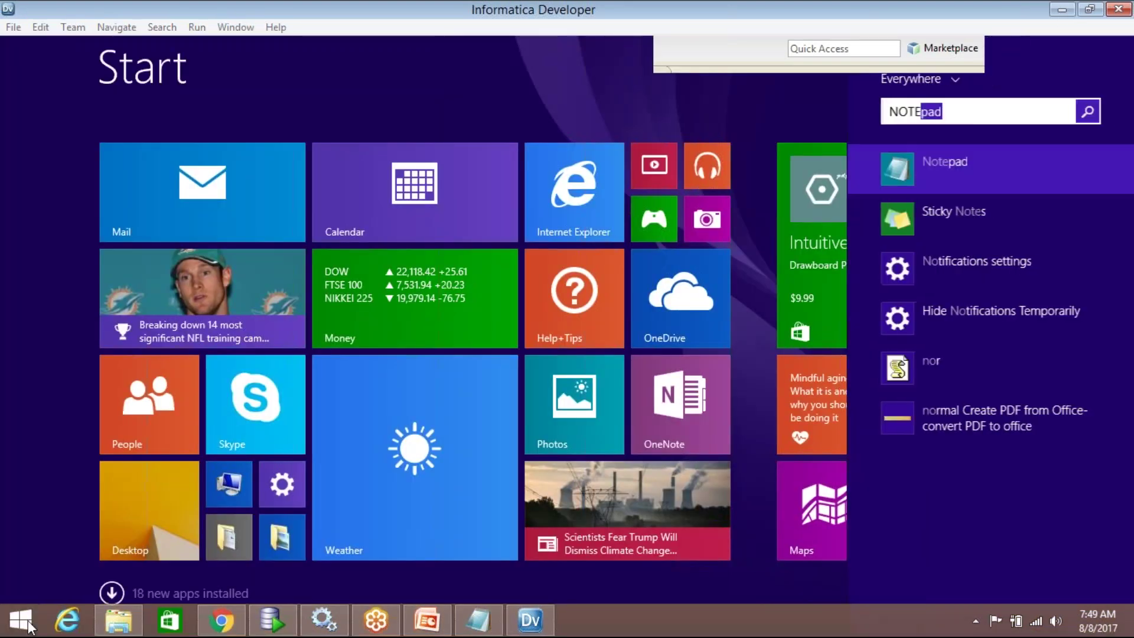
pyautogui.rightClick(996, 165)
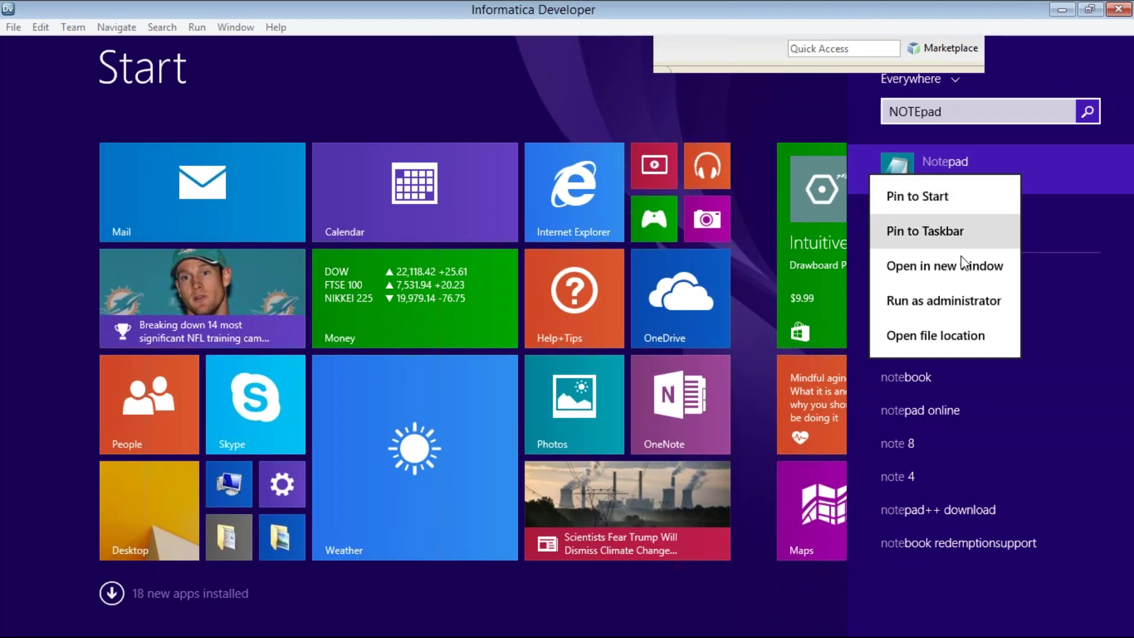
pyautogui.click(969, 272)
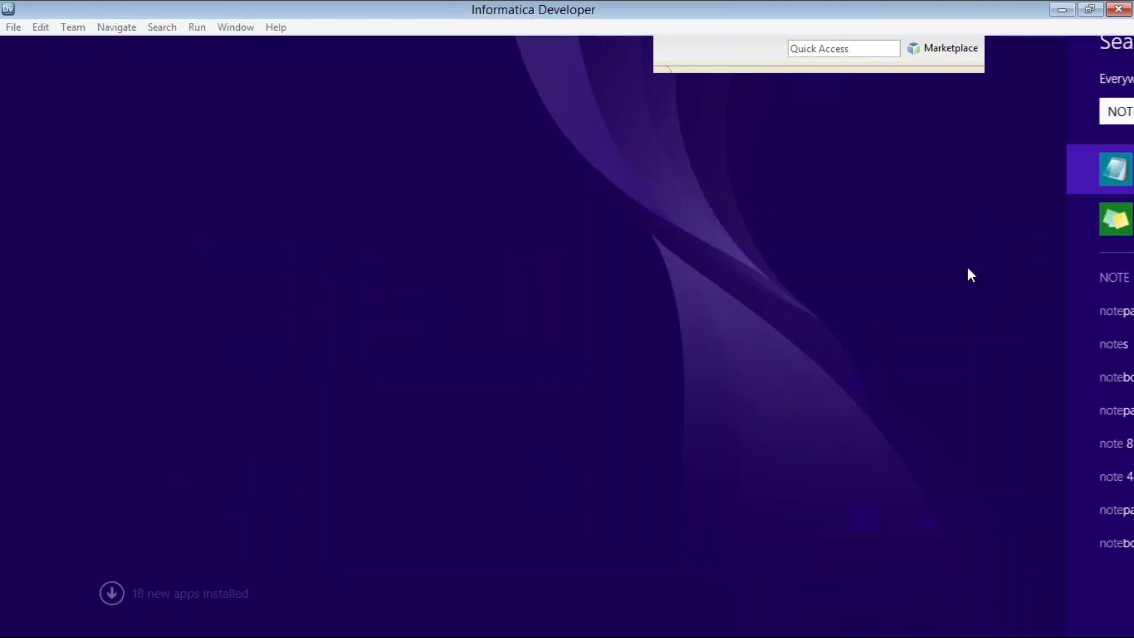
pyautogui.click(927, 103)
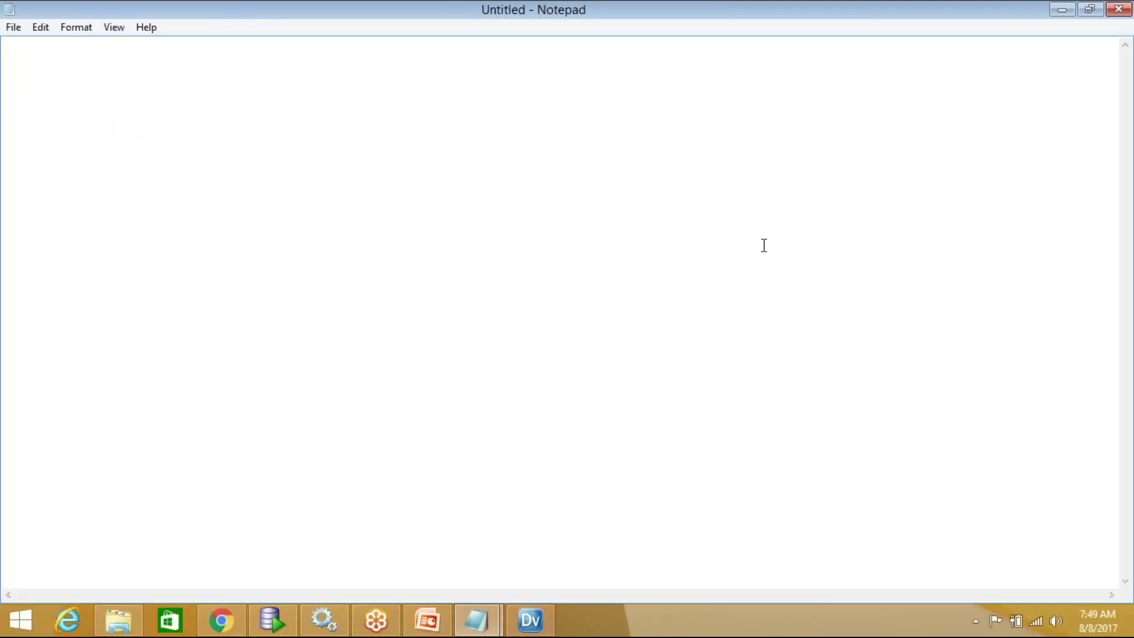
pyautogui.moveTo(466, 11); pyautogui.dragTo(560, 162)
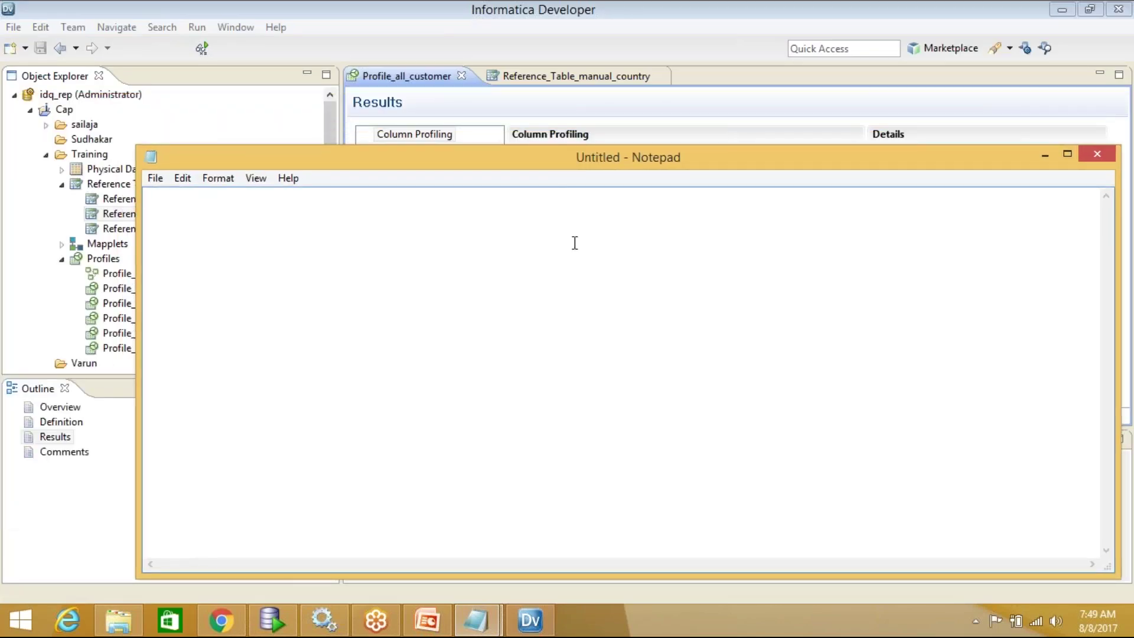
# Enter the comma-separated header V_COUNTRY,IN_COUNTRY1,IN_COUNTRY2,IN_COUNTRY3 and highlight the valid and input column names
pyautogui.write('V_COUNTRY,IN_COUNTRY')
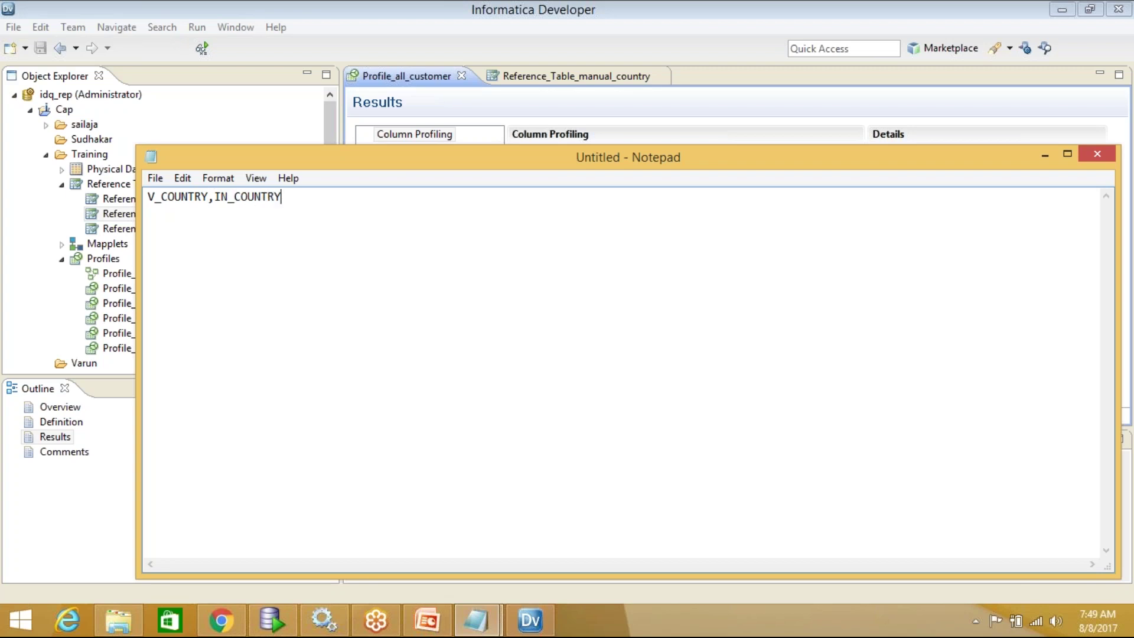
pyautogui.write('1,IN_COUNTRY2,IN')
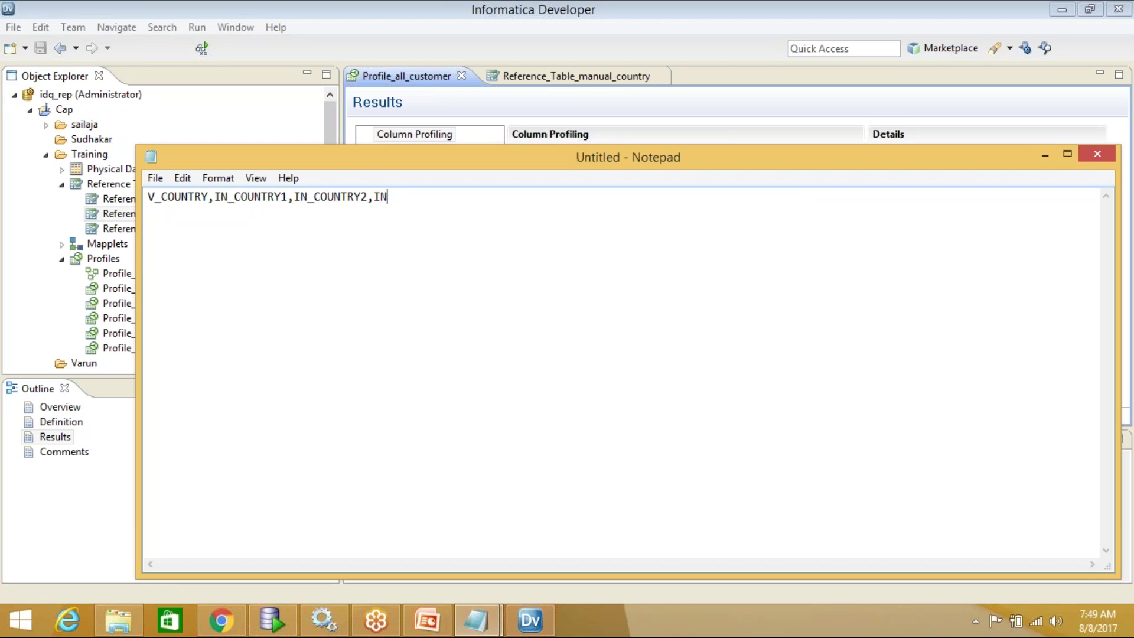
pyautogui.write('_COUNTRY3')
pyautogui.moveTo(214, 199); pyautogui.dragTo(499, 201)
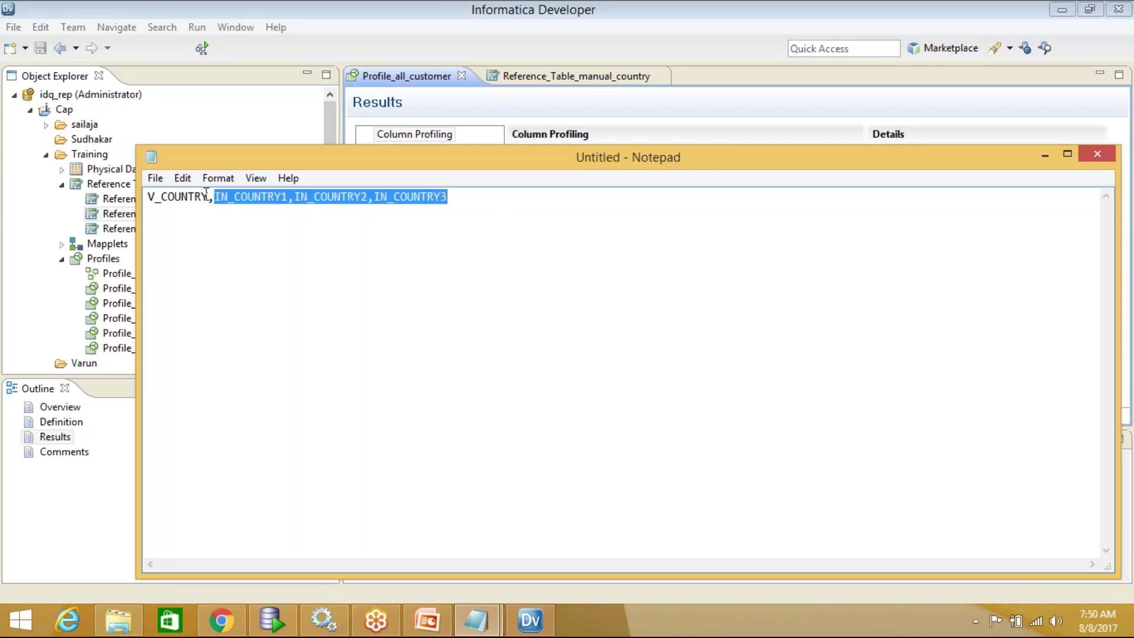
pyautogui.moveTo(207, 197); pyautogui.dragTo(129, 204)
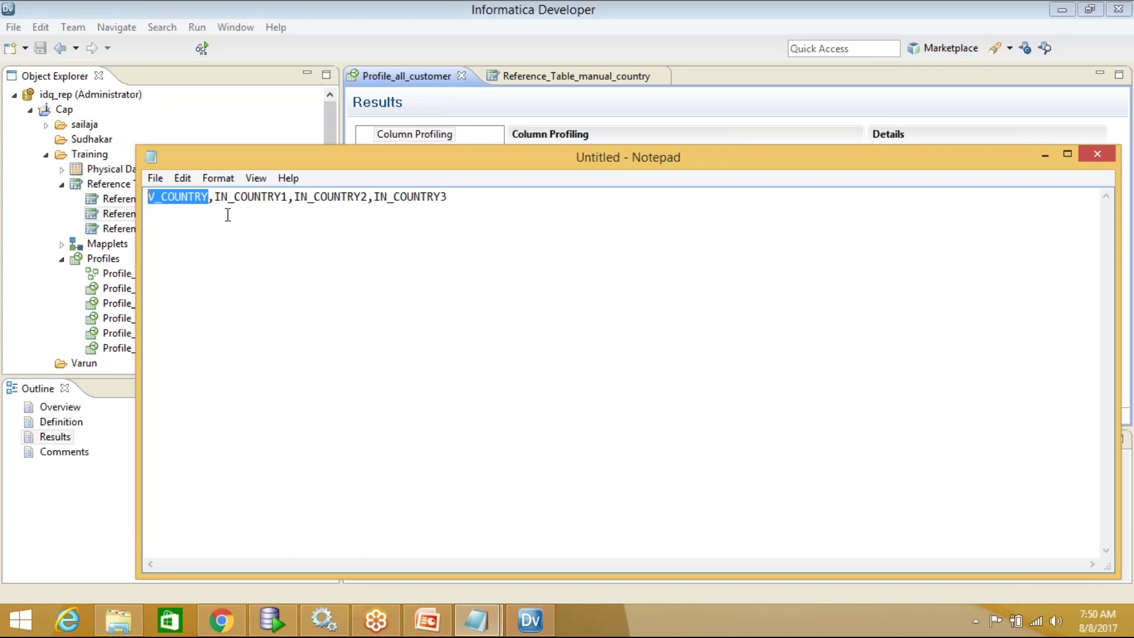
pyautogui.moveTo(214, 198); pyautogui.dragTo(489, 191)
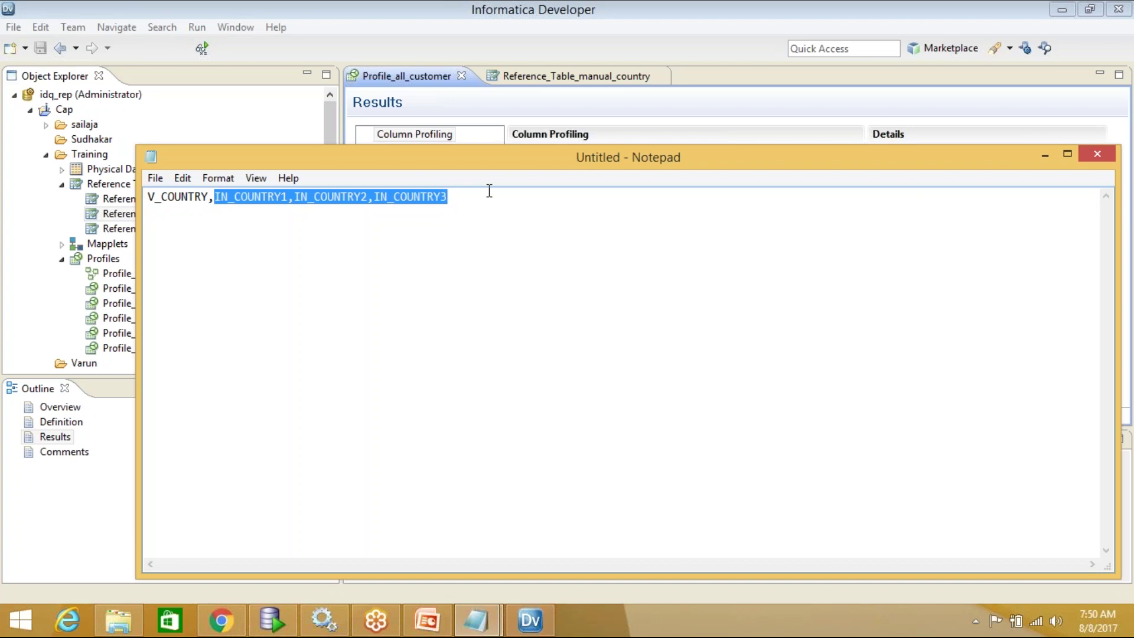
# Add the data row USA,U.S.,U.S.A.,US,USA below the header and append IN_COUNTRY4 as a further header column
pyautogui.click(480, 198)
pyautogui.press('Return')
pyautogui.write('USA')
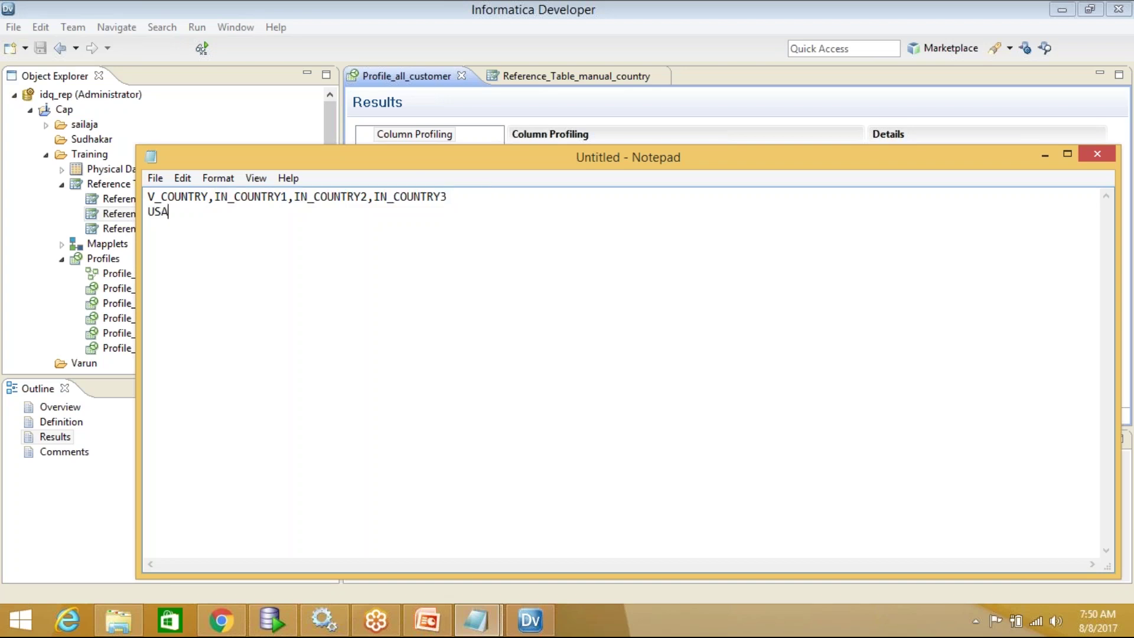
pyautogui.write(',U.S.,U.S.A.,US')
pyautogui.write(',USA')
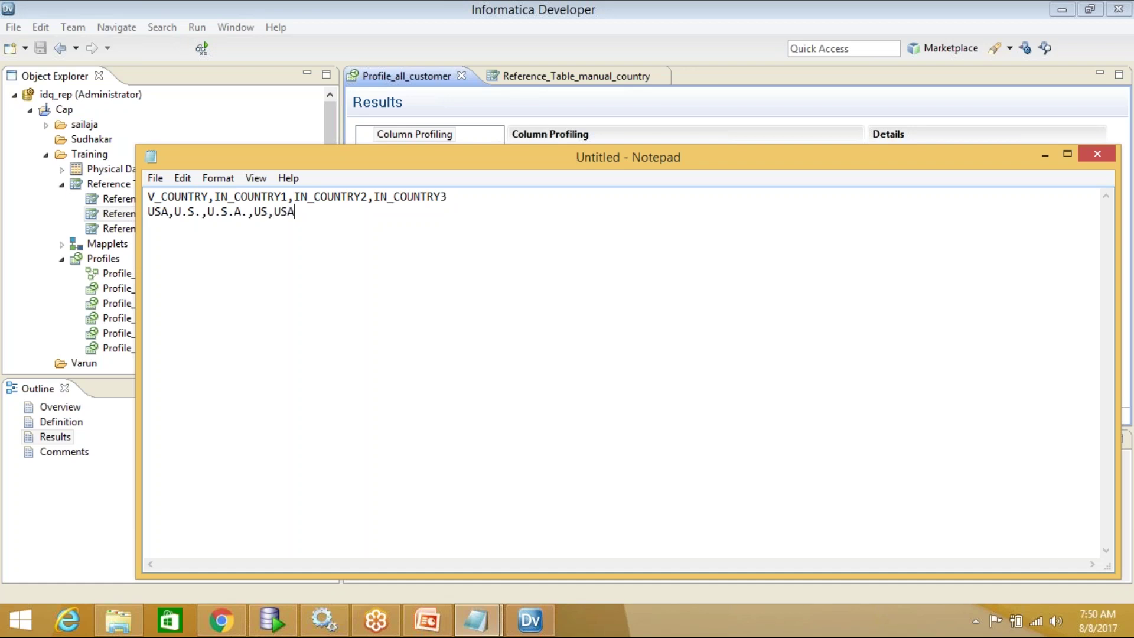
pyautogui.click(466, 199)
pyautogui.write(',IN_COUNTRY4')
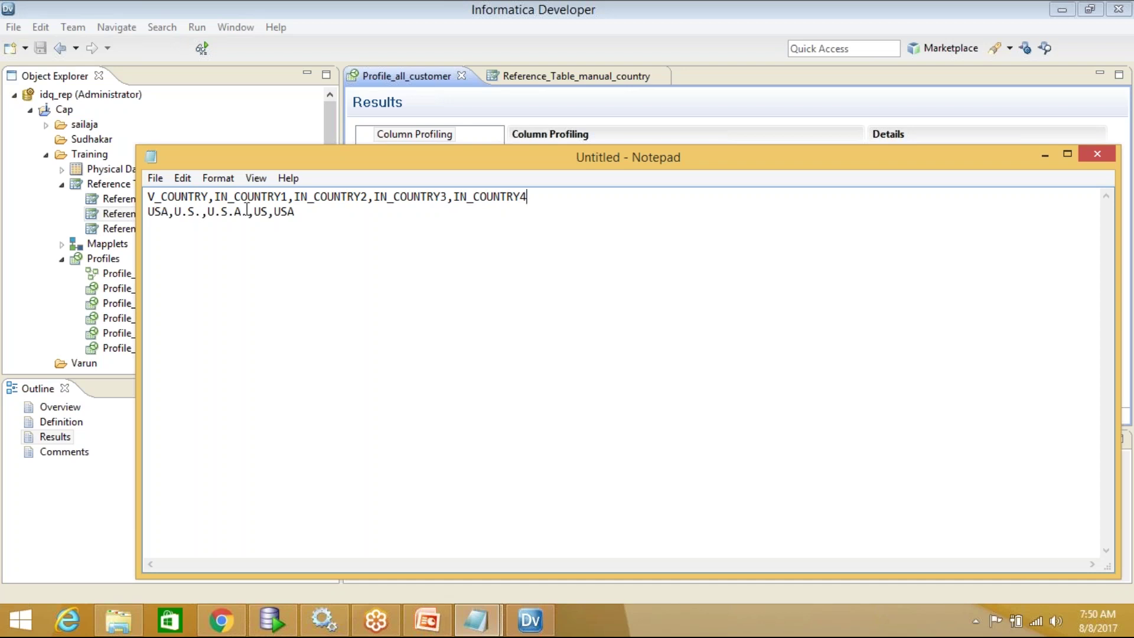
# Save the text file as CNTRY_REFF_DATA on the Desktop and close it
pyautogui.click(155, 179)
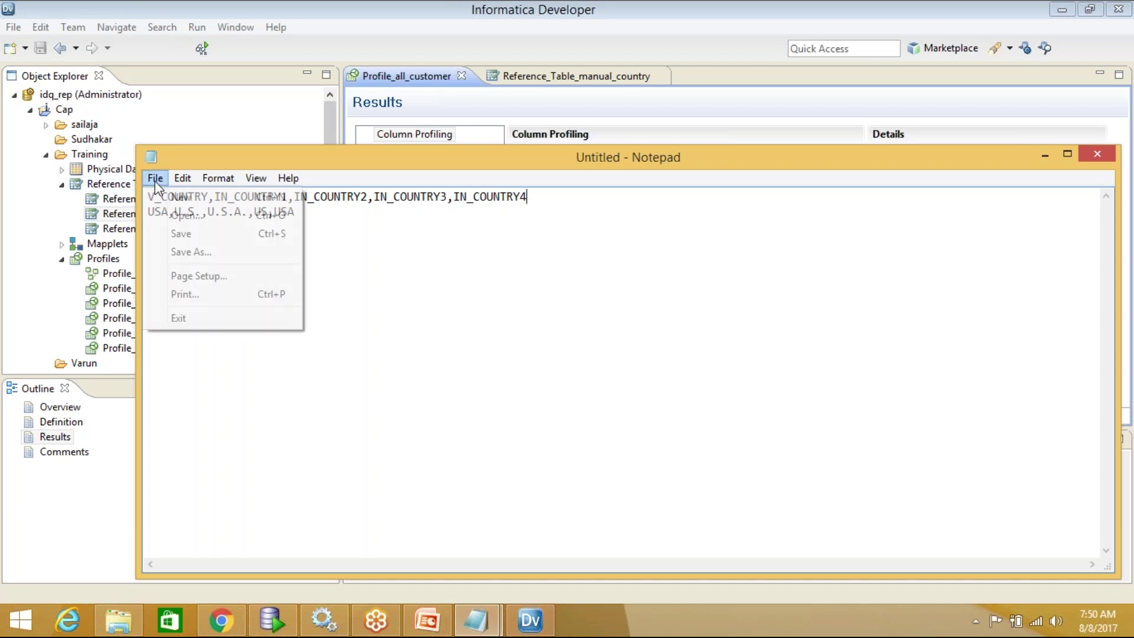
pyautogui.click(198, 252)
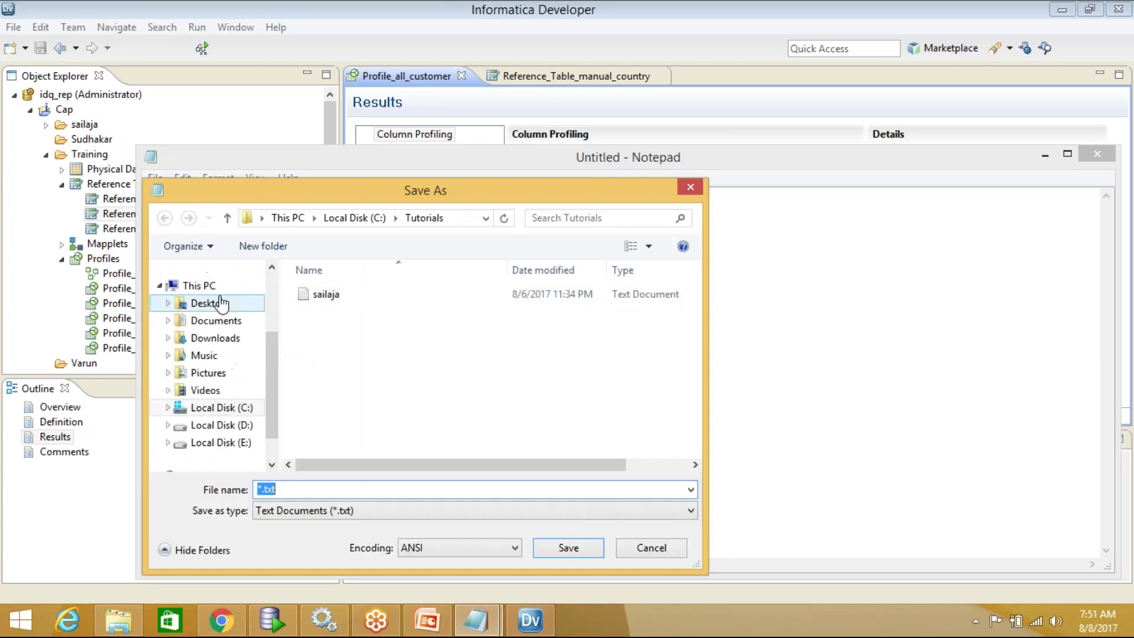
pyautogui.click(212, 304)
pyautogui.click(317, 488)
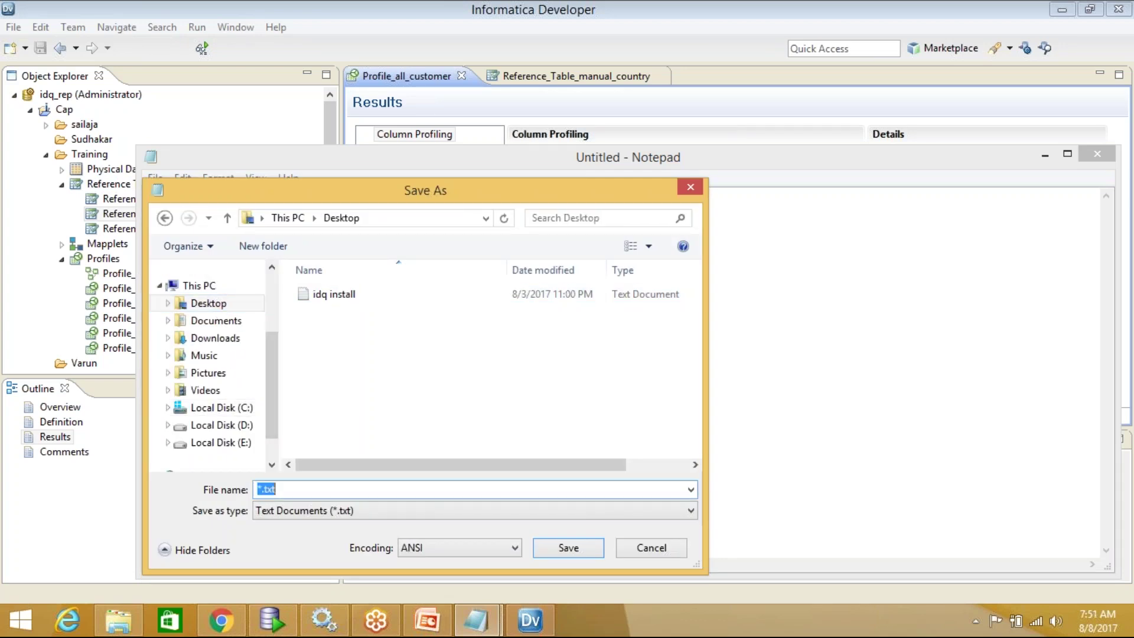
pyautogui.write('CNTRY_REFF_DAY')
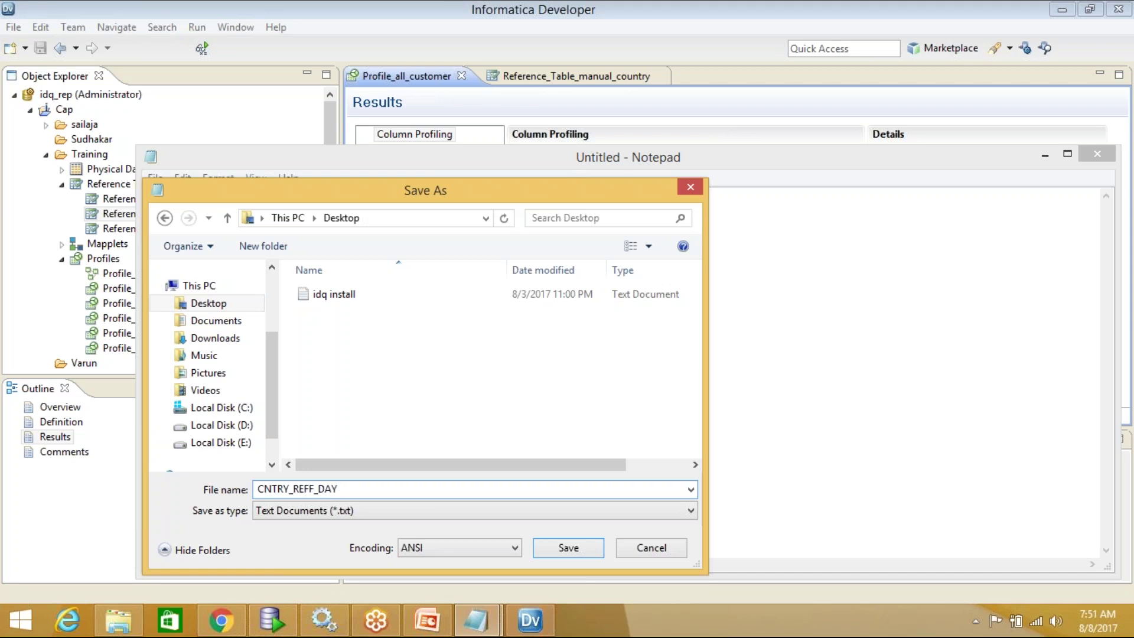
pyautogui.press('BackSpace')
pyautogui.write('TA')
pyautogui.click(565, 548)
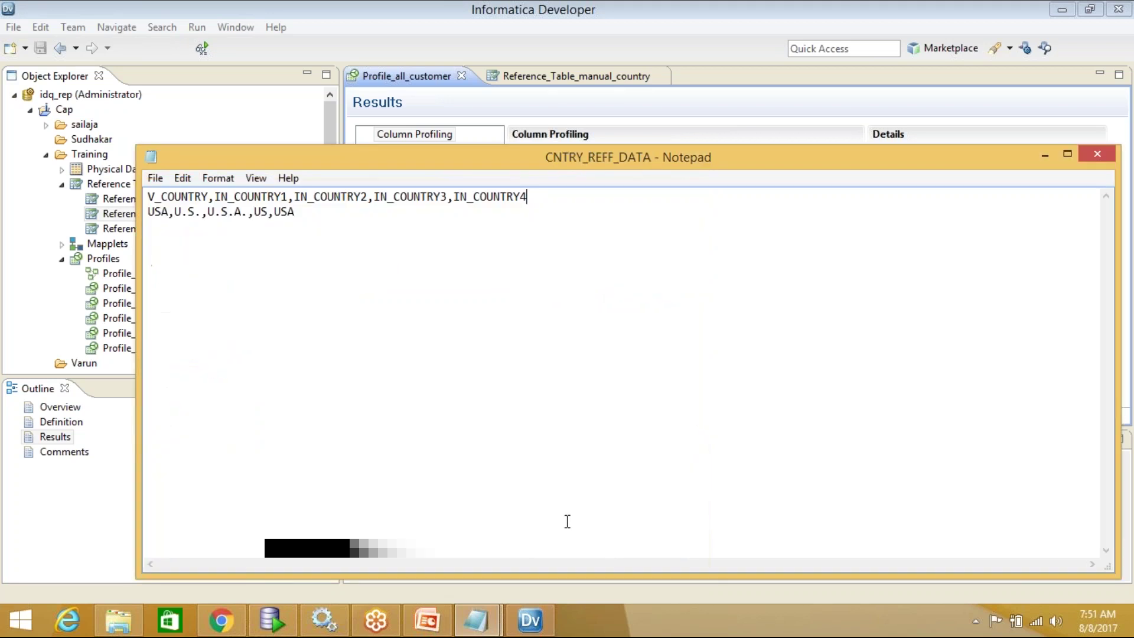
pyautogui.click(1097, 157)
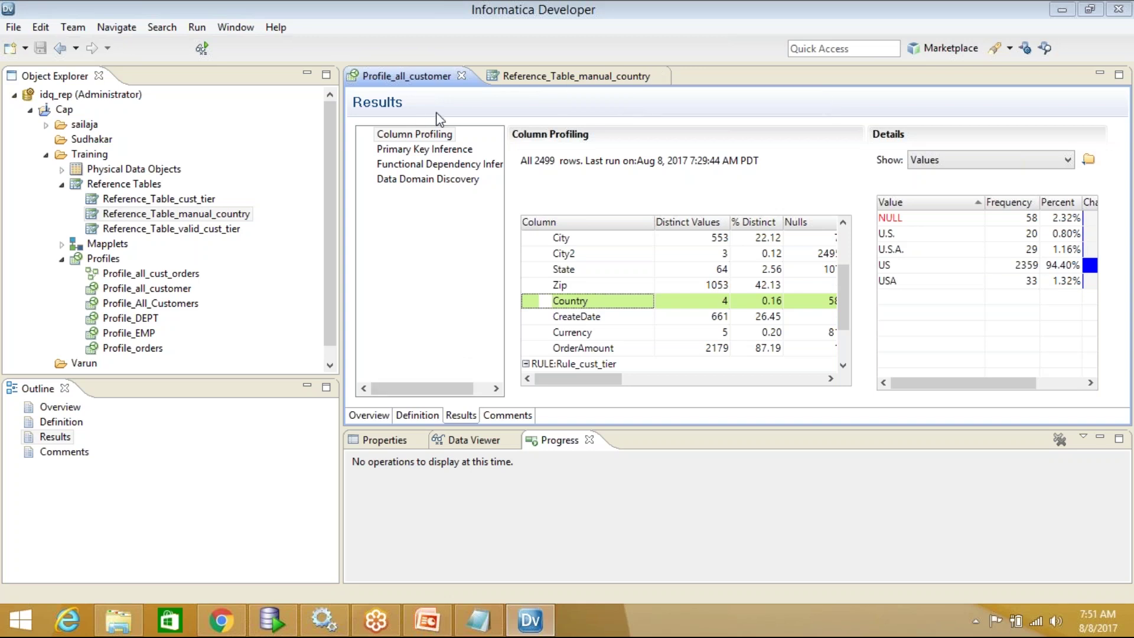
# Start a new reference table from a flat file in the Training folder
pyautogui.click(82, 154)
pyautogui.rightClick(82, 154)
pyautogui.moveTo(118, 165)
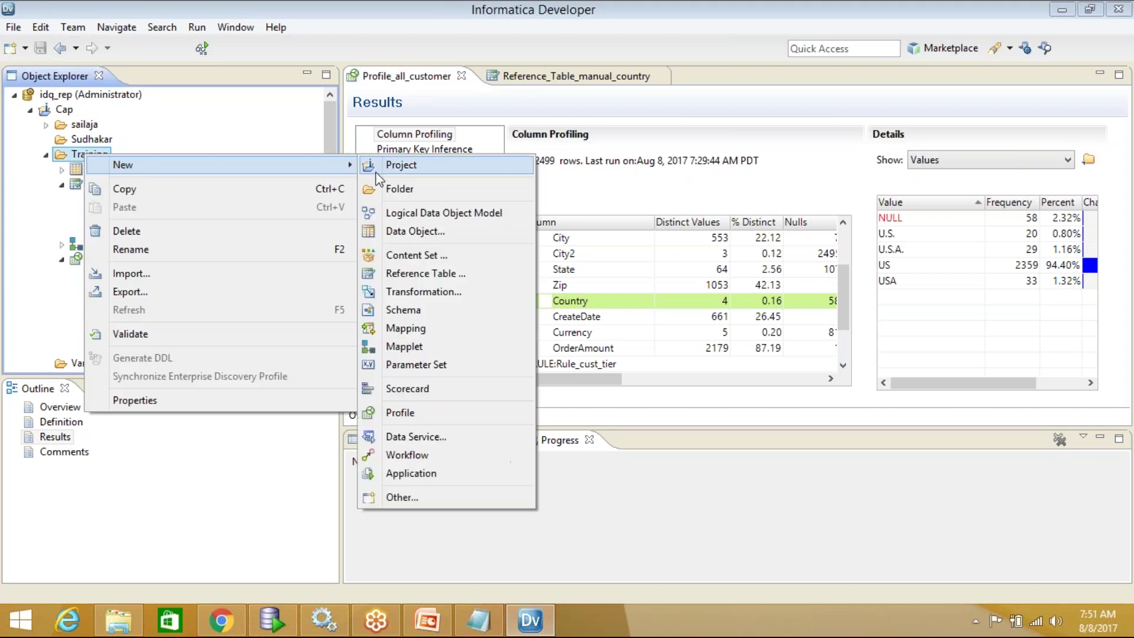
pyautogui.click(425, 273)
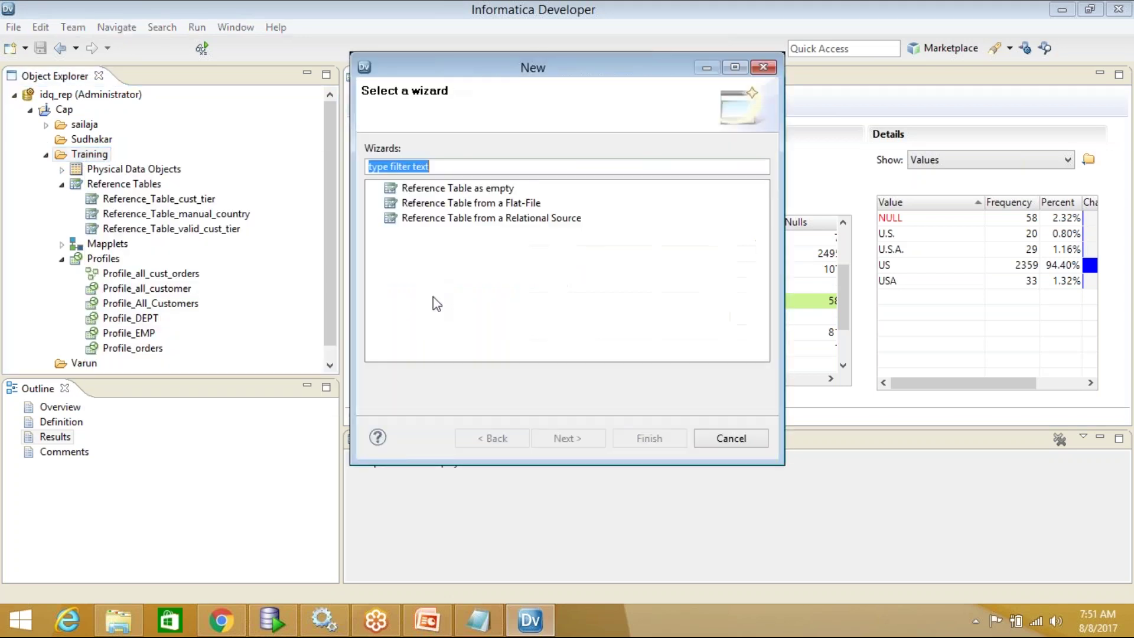
pyautogui.click(508, 202)
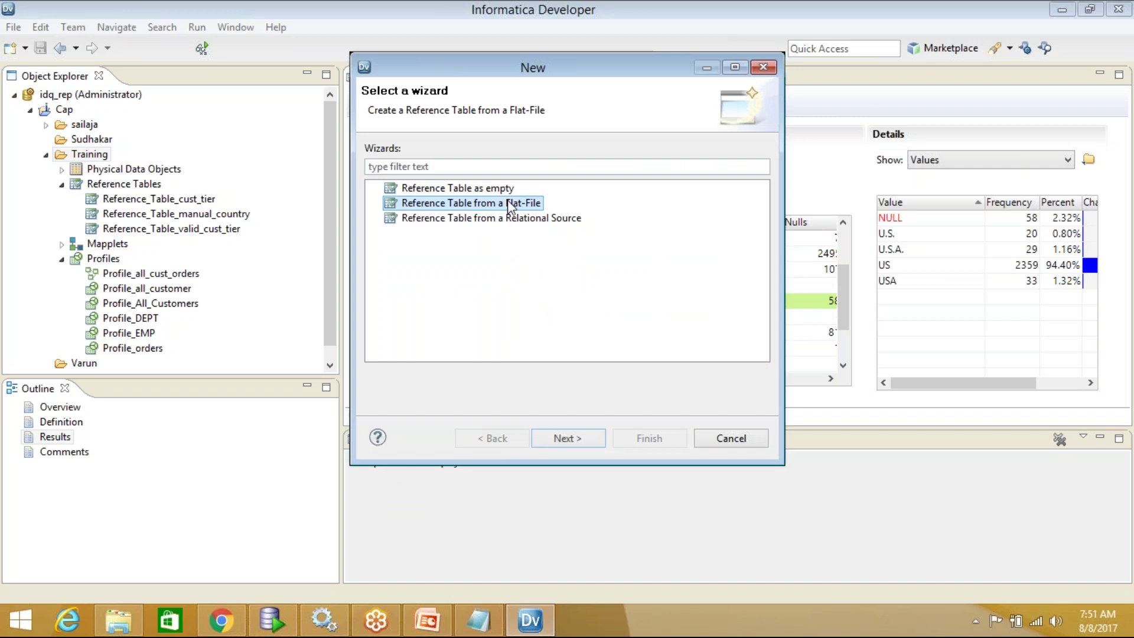
pyautogui.click(590, 444)
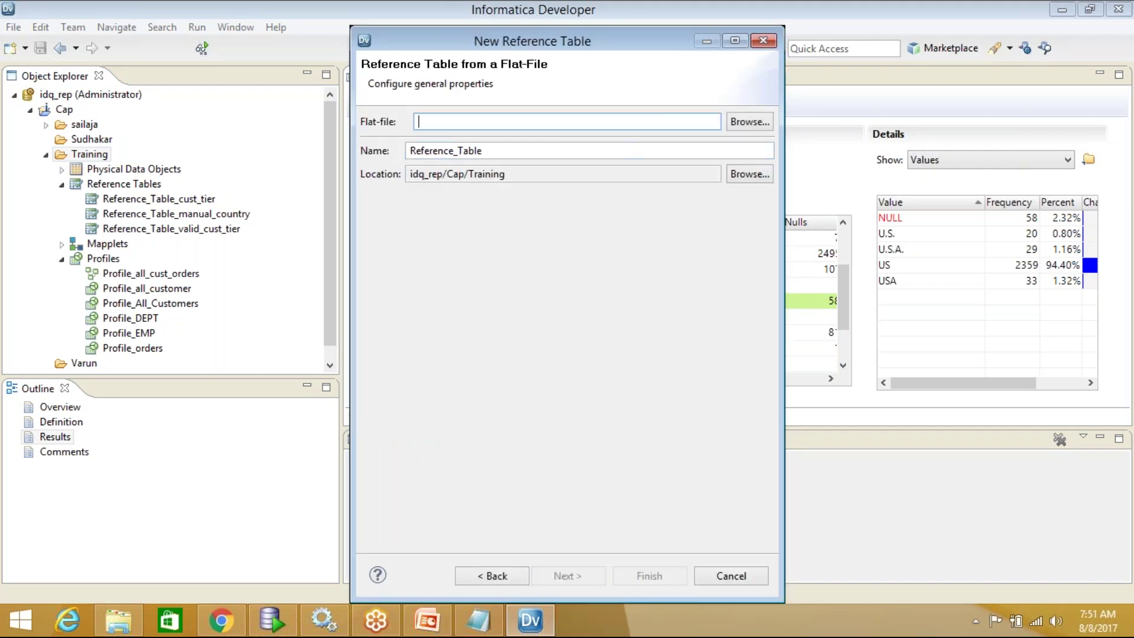
# Choose CNTRY_REFF_DATA.txt from the Desktop as the reference table's flat file
pyautogui.click(748, 122)
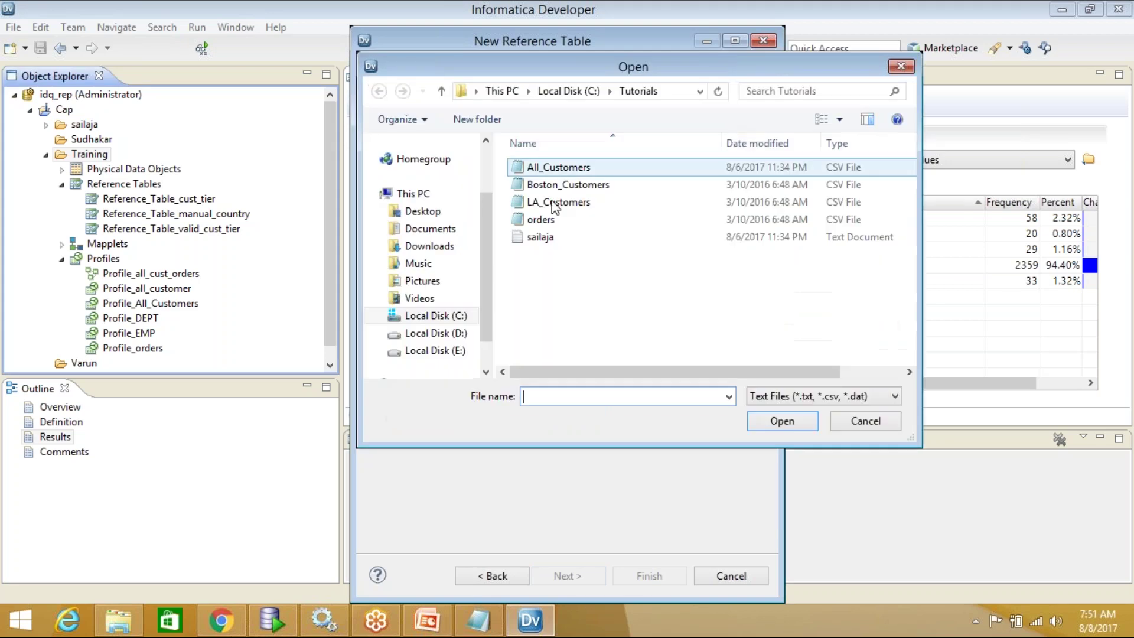
pyautogui.click(430, 213)
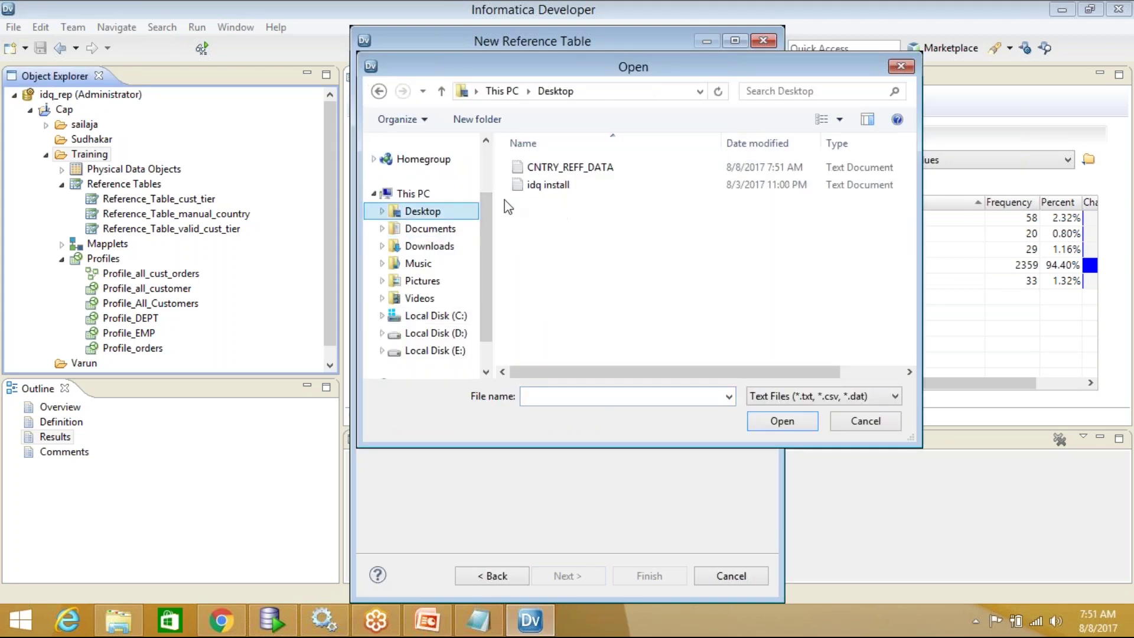
pyautogui.click(585, 172)
pyautogui.click(768, 421)
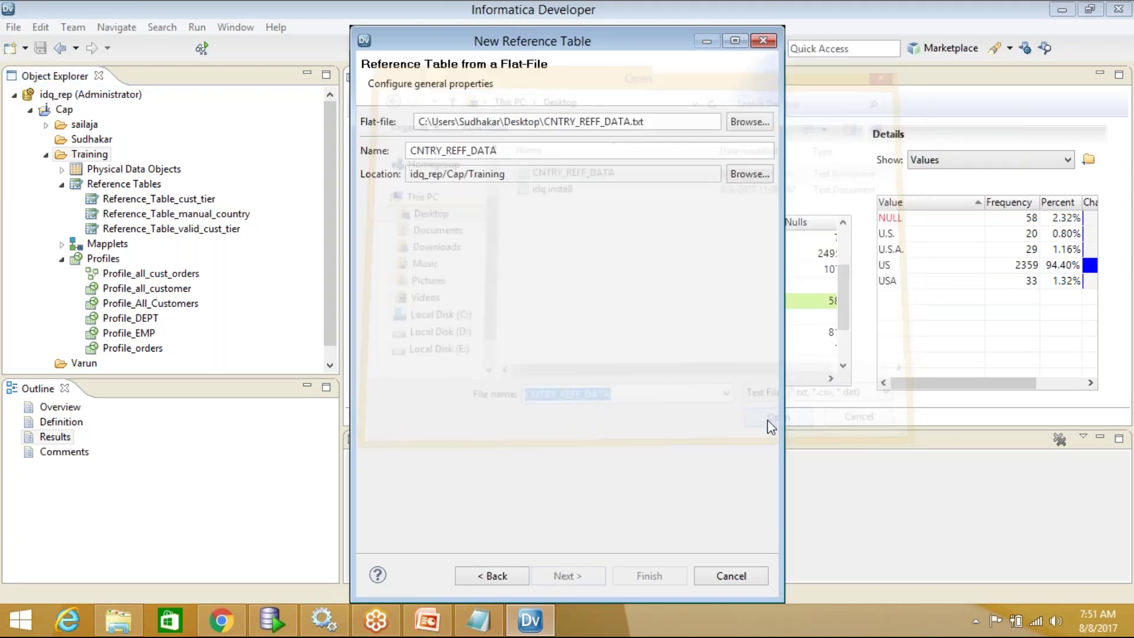
# Name the flat-file reference table Reference_Table_ff_CNTRY_REFF_DATA and proceed to its code page and format settings
pyautogui.click(510, 153)
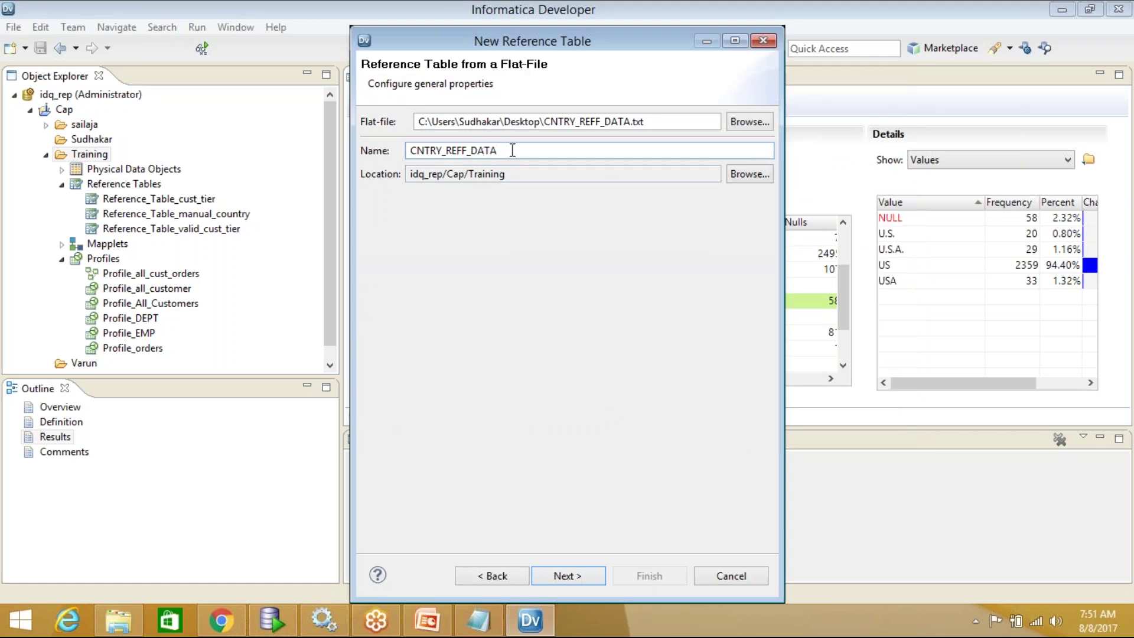
pyautogui.click(411, 150)
pyautogui.write('RE')
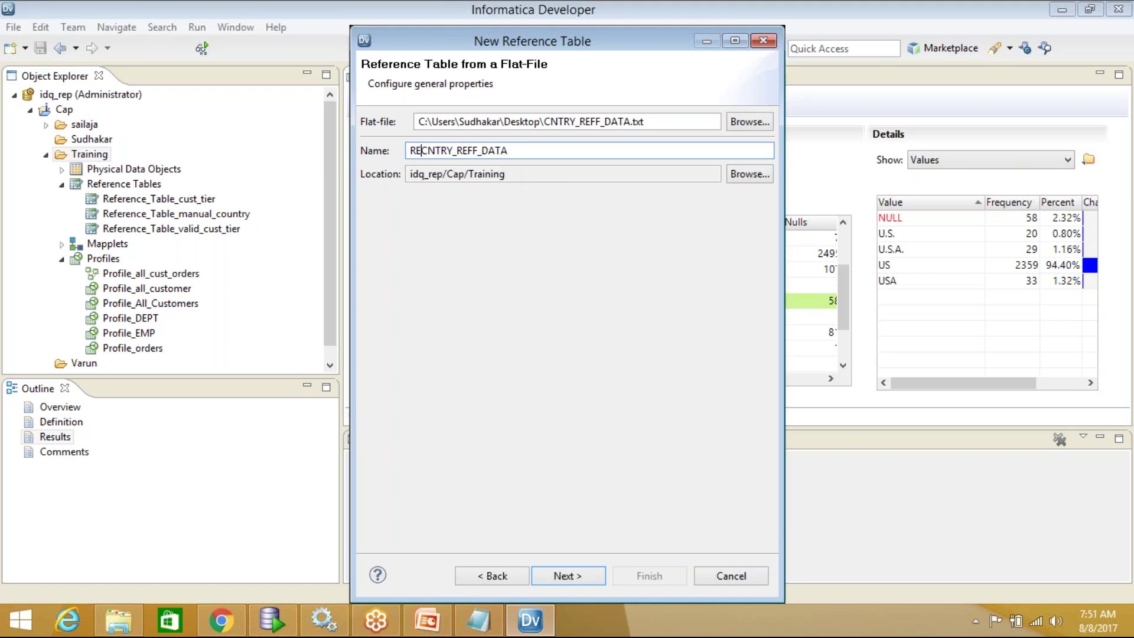
pyautogui.press('BackSpace')
pyautogui.press('BackSpace')
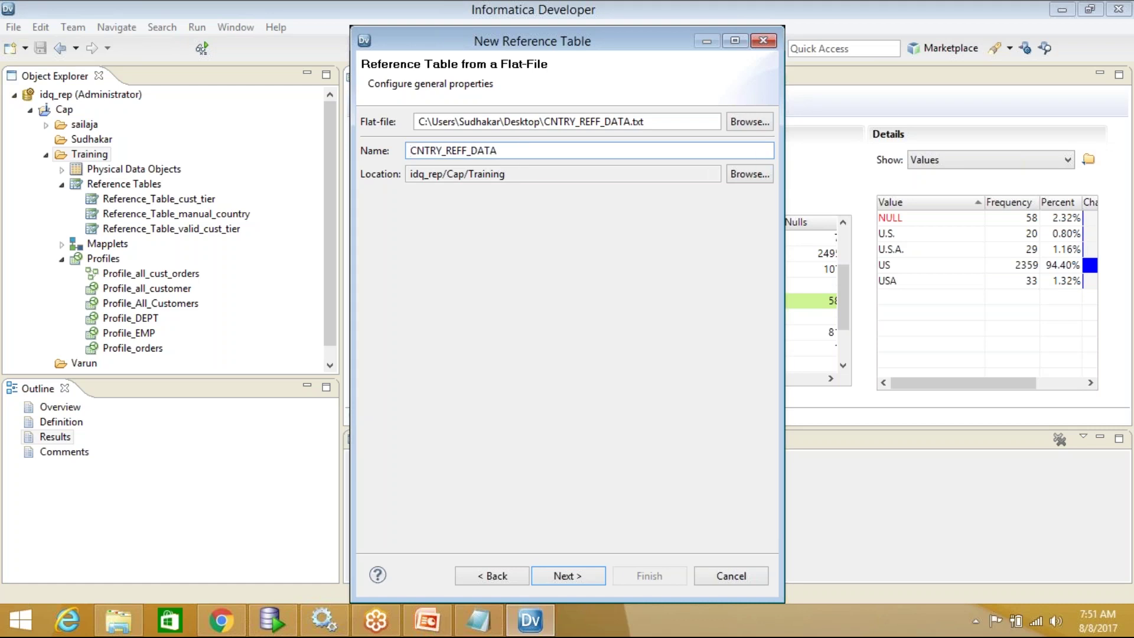
pyautogui.write('Refe')
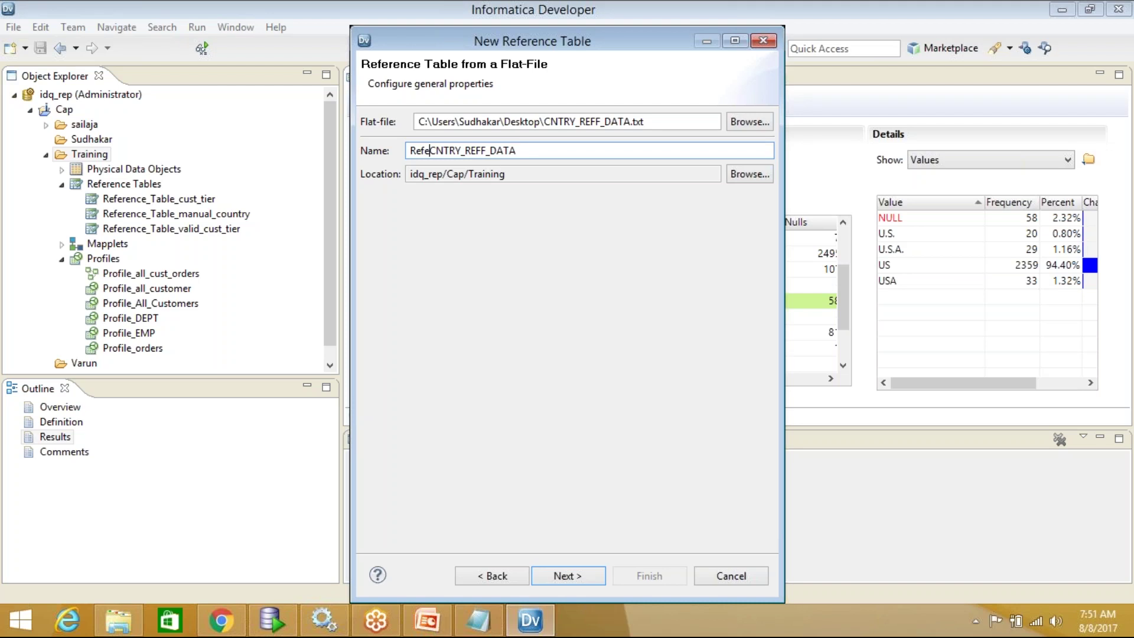
pyautogui.write('rence')
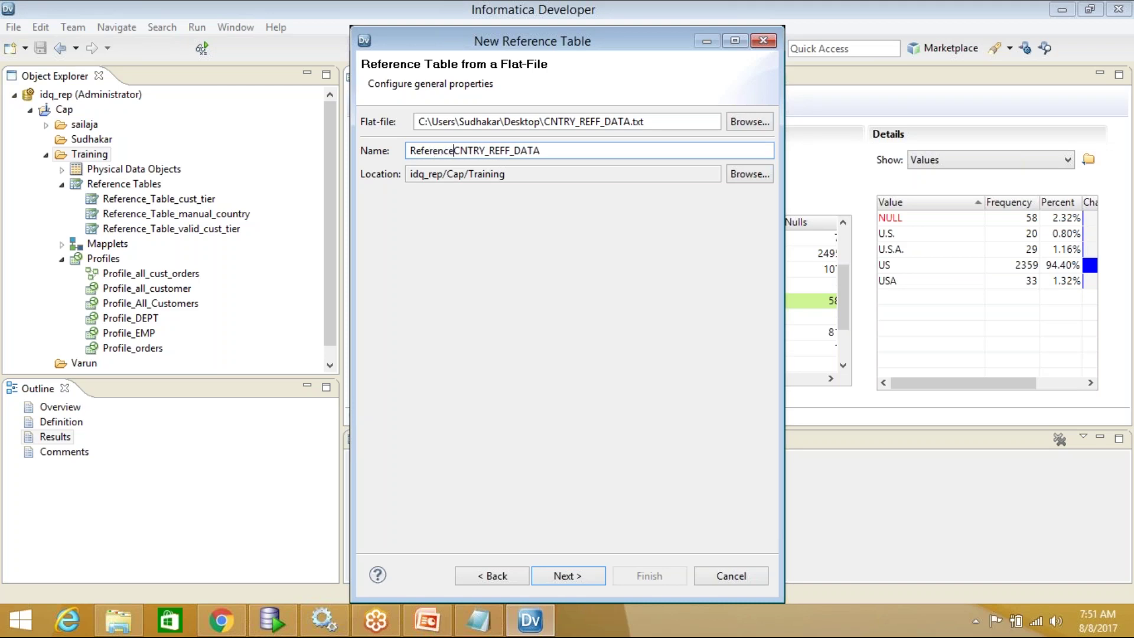
pyautogui.write('_Table_')
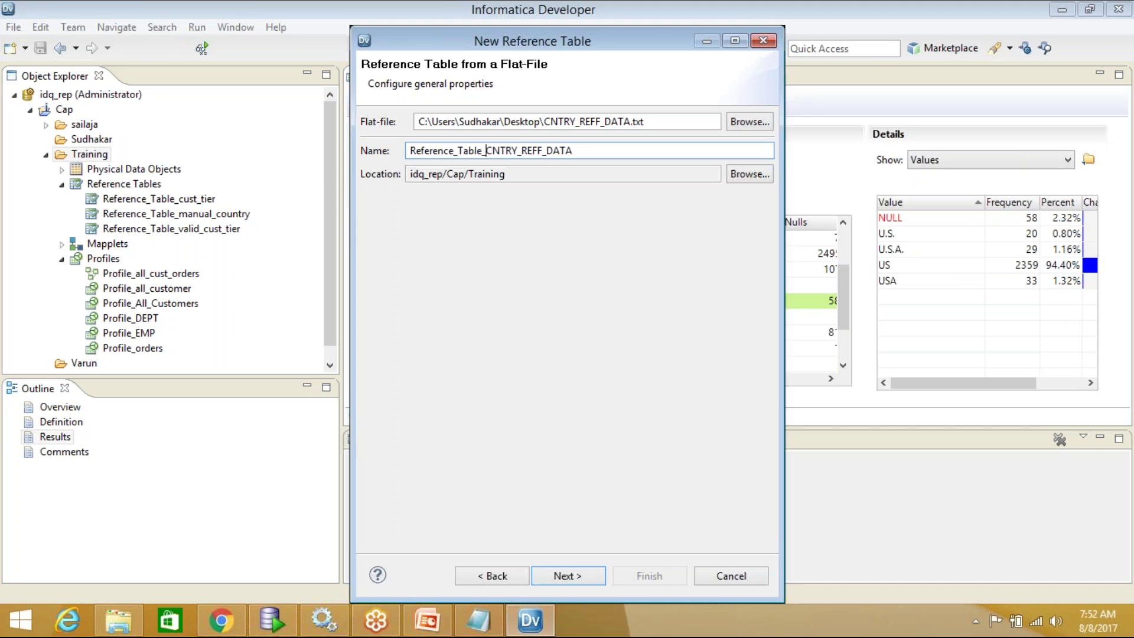
pyautogui.write('ff_')
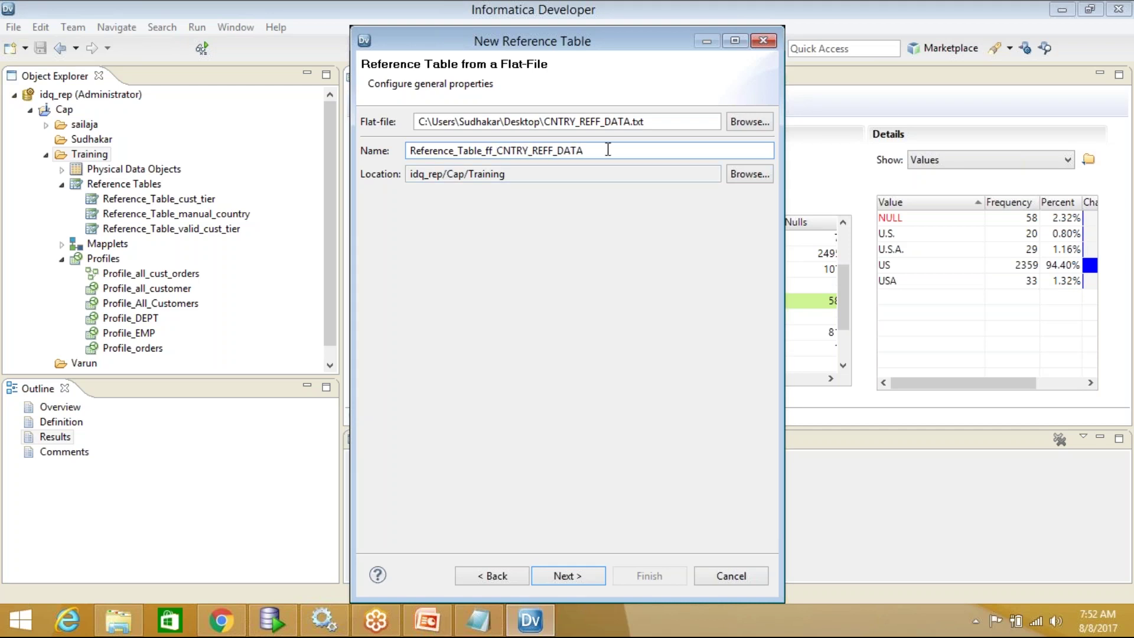
pyautogui.moveTo(611, 150); pyautogui.dragTo(408, 151)
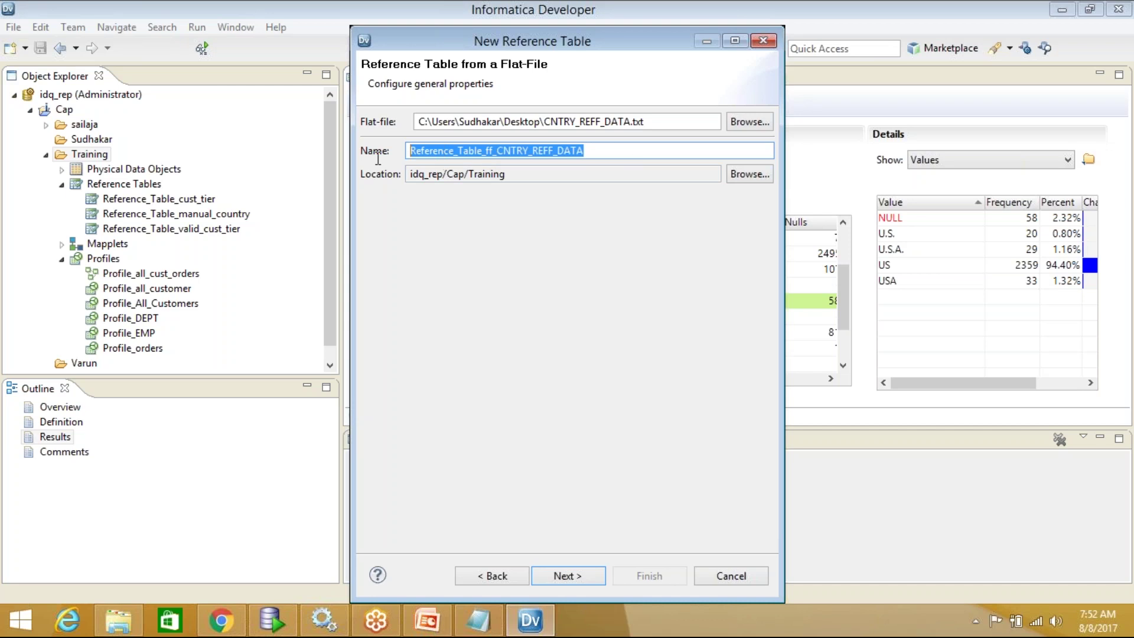
pyautogui.click(593, 576)
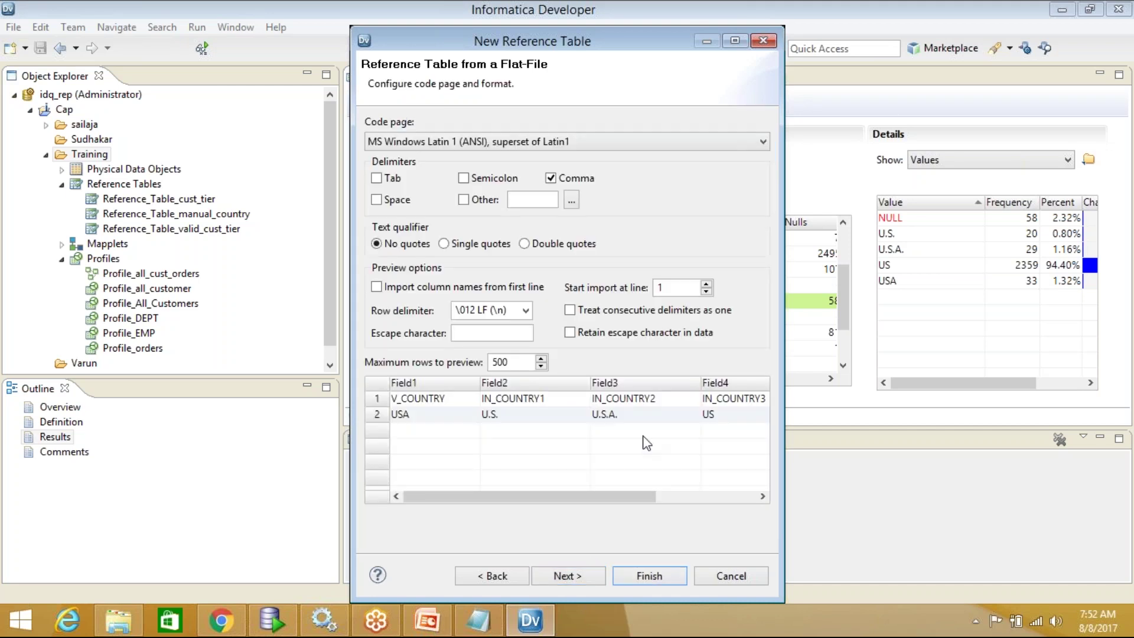
# Import the column names from the first line of the comma-delimited file and proceed to the column properties
pyautogui.moveTo(780, 219); pyautogui.dragTo(990, 220)
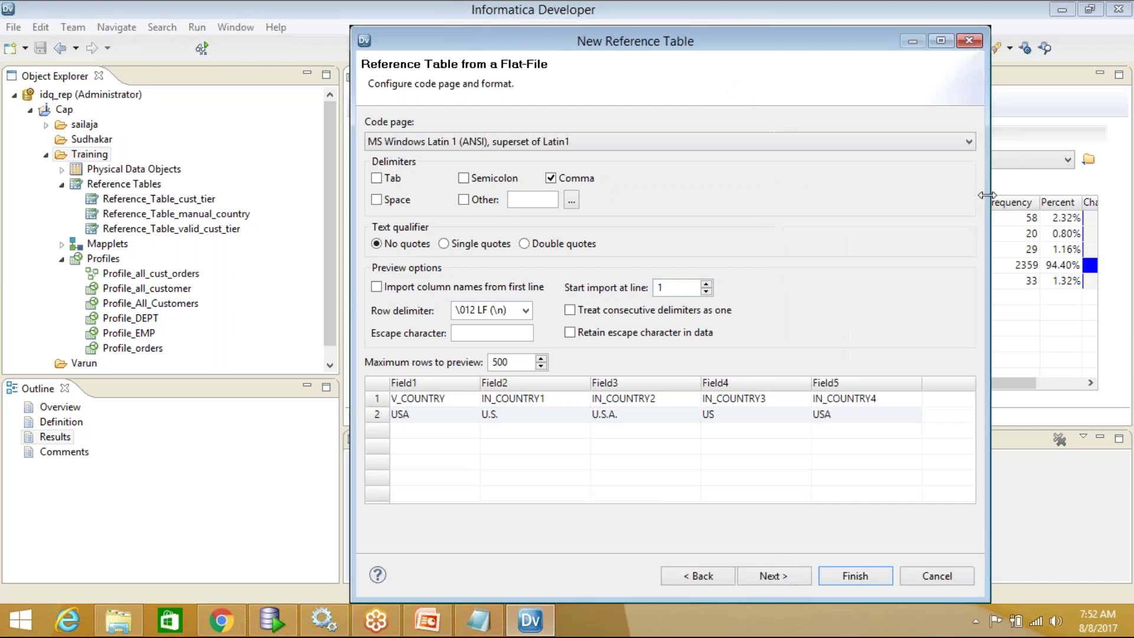
pyautogui.click(377, 287)
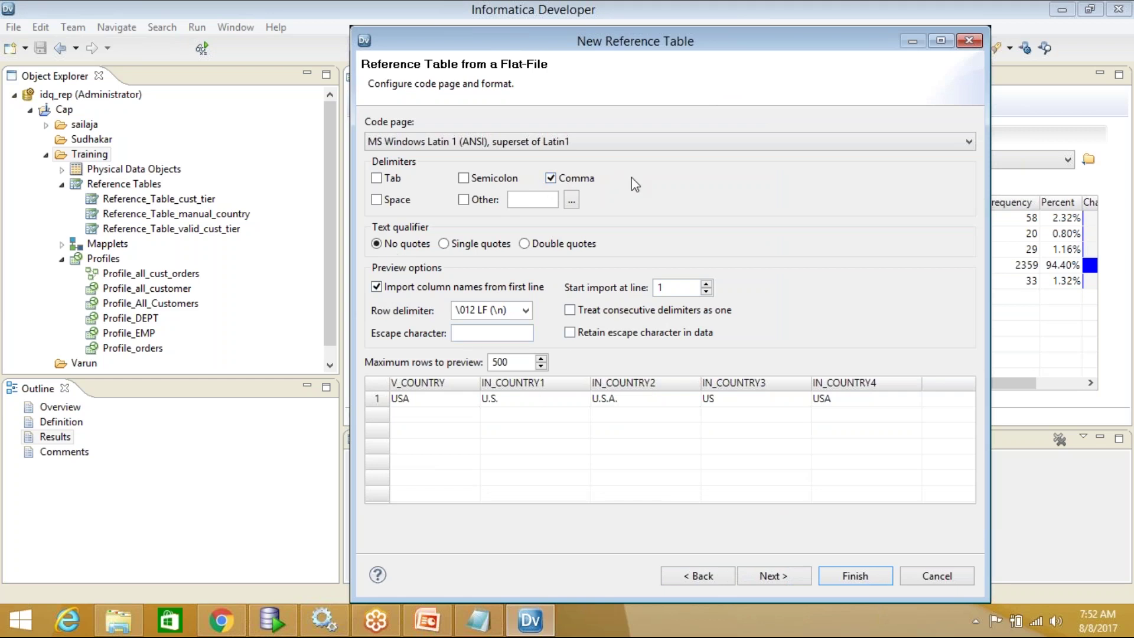
pyautogui.click(771, 577)
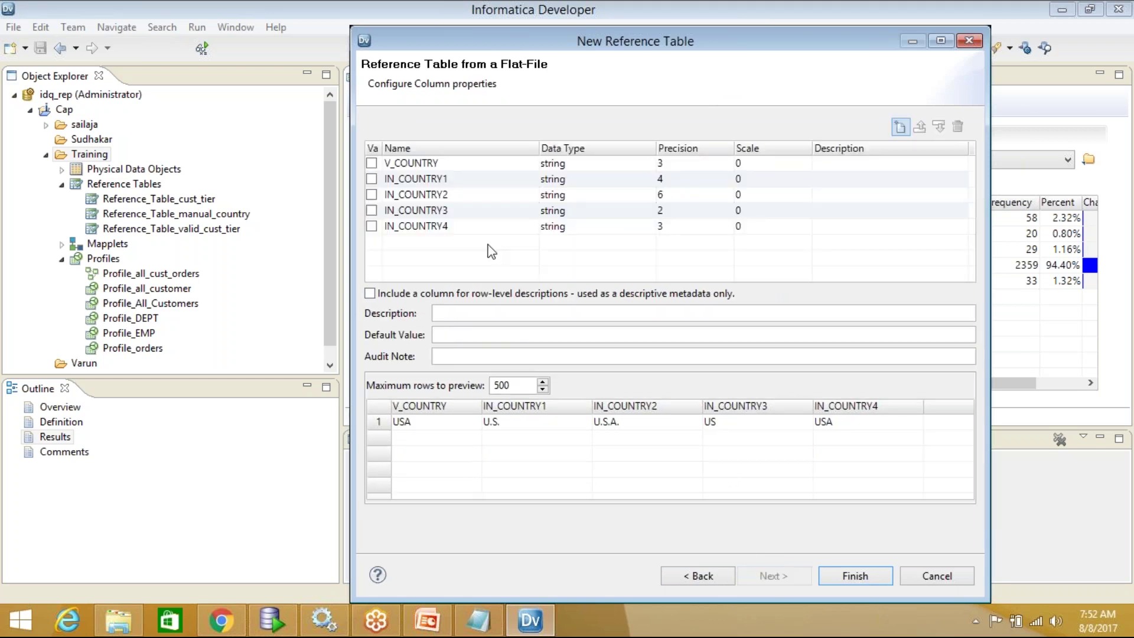
# Mark V_COUNTRY as the valid column and finish creating the reference table
pyautogui.moveTo(383, 149); pyautogui.dragTo(468, 159)
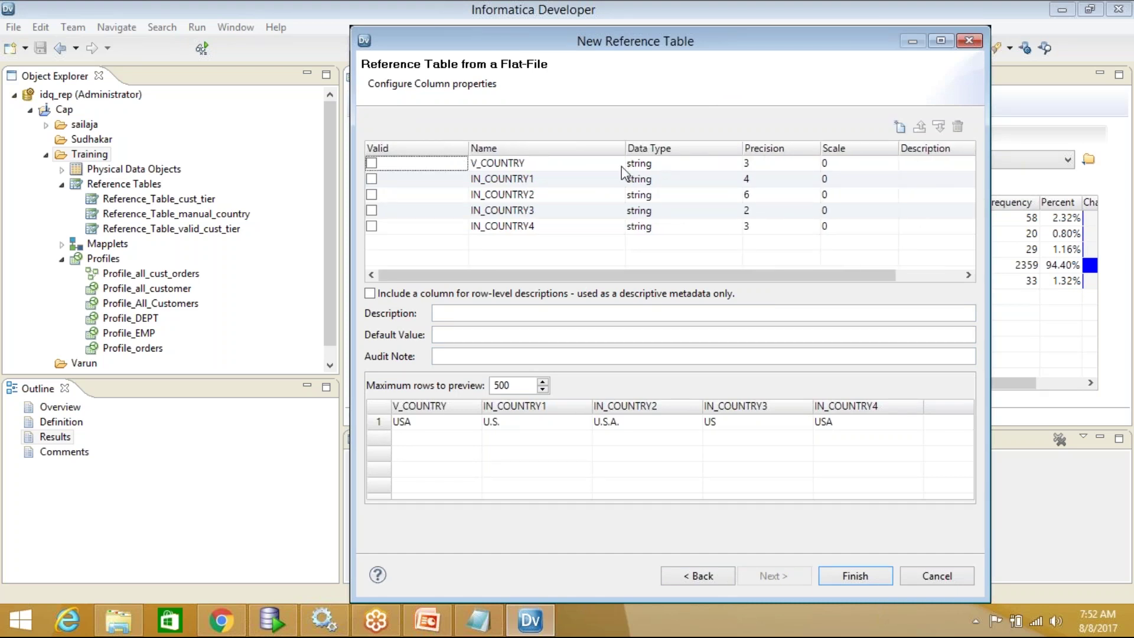
pyautogui.click(371, 163)
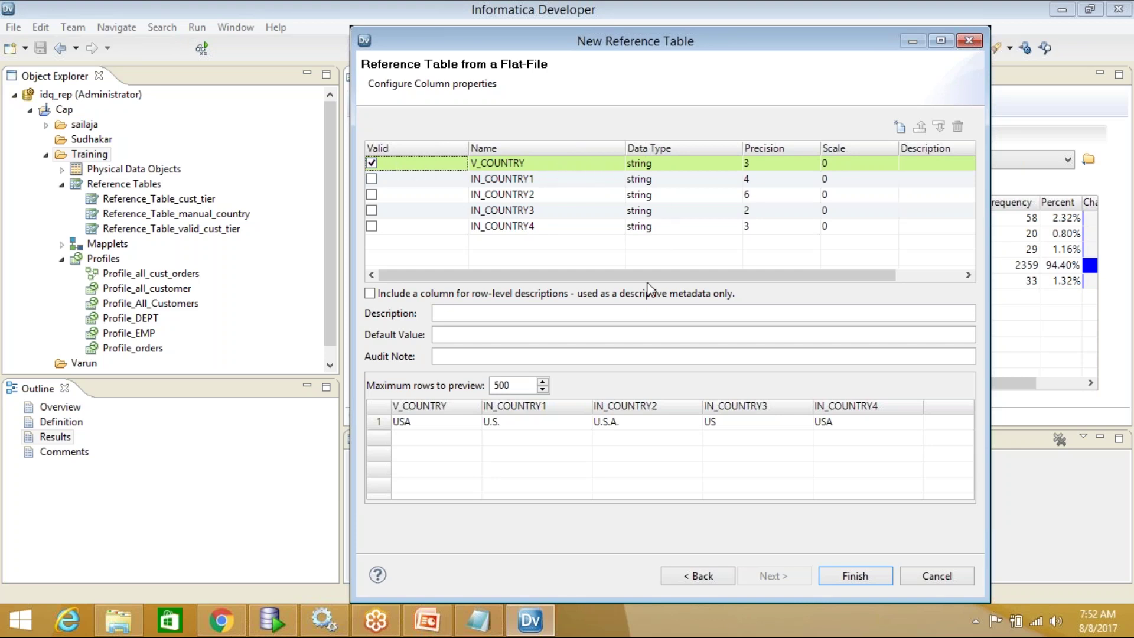
pyautogui.click(860, 580)
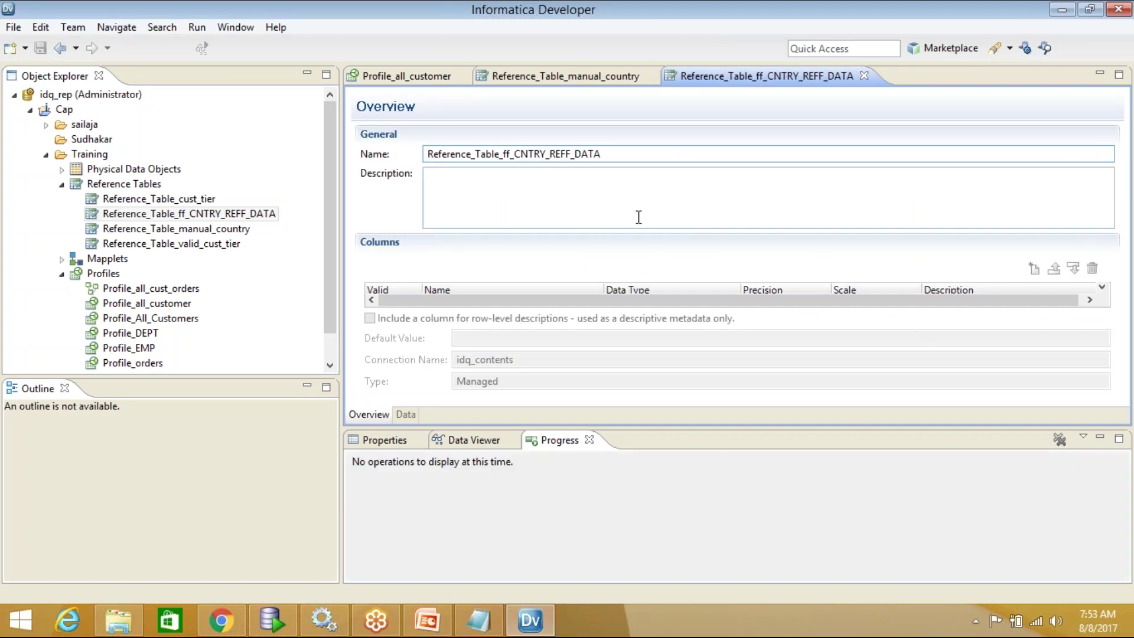
# Examine the new flat-file reference table's column definitions and its country data row in an enlarged editor
pyautogui.doubleClick(967, 77)
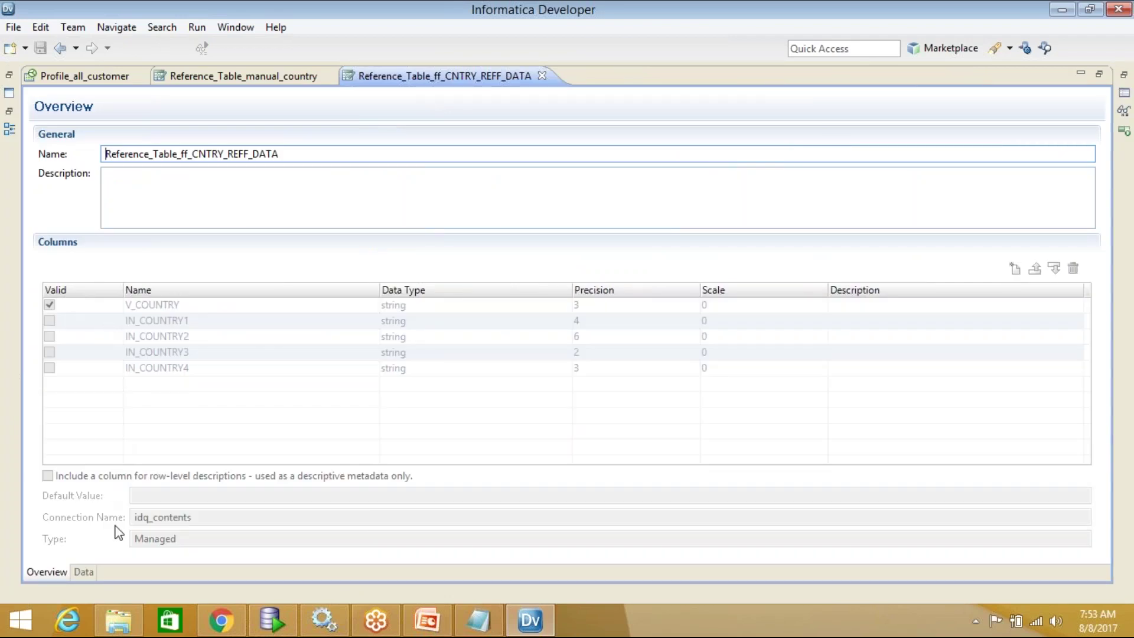
pyautogui.click(83, 572)
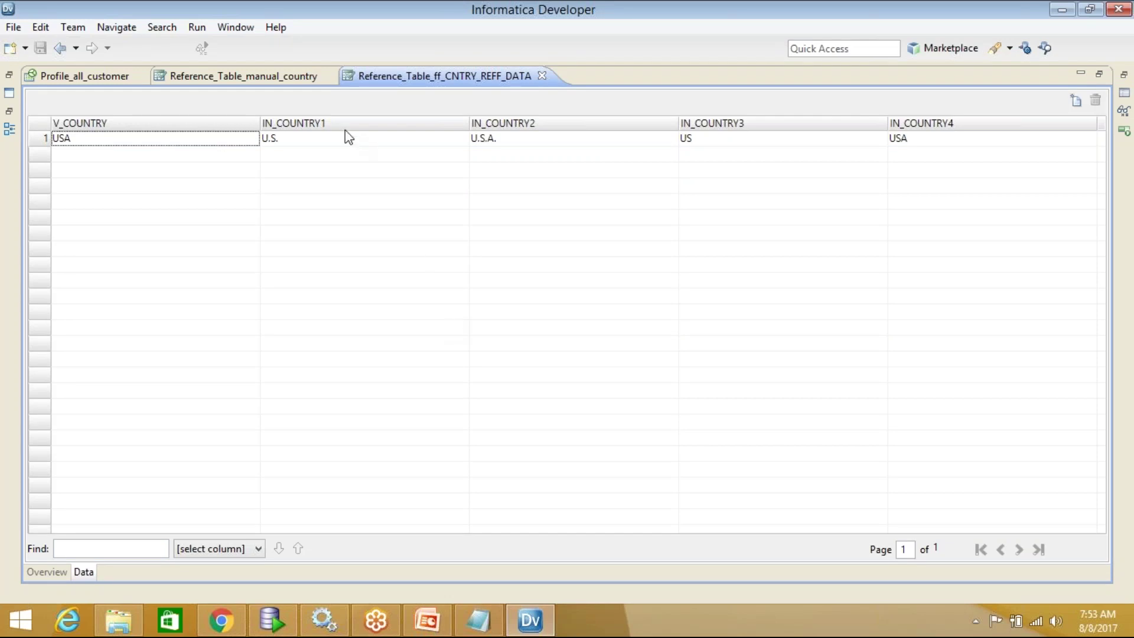
pyautogui.click(309, 140)
pyautogui.click(308, 138)
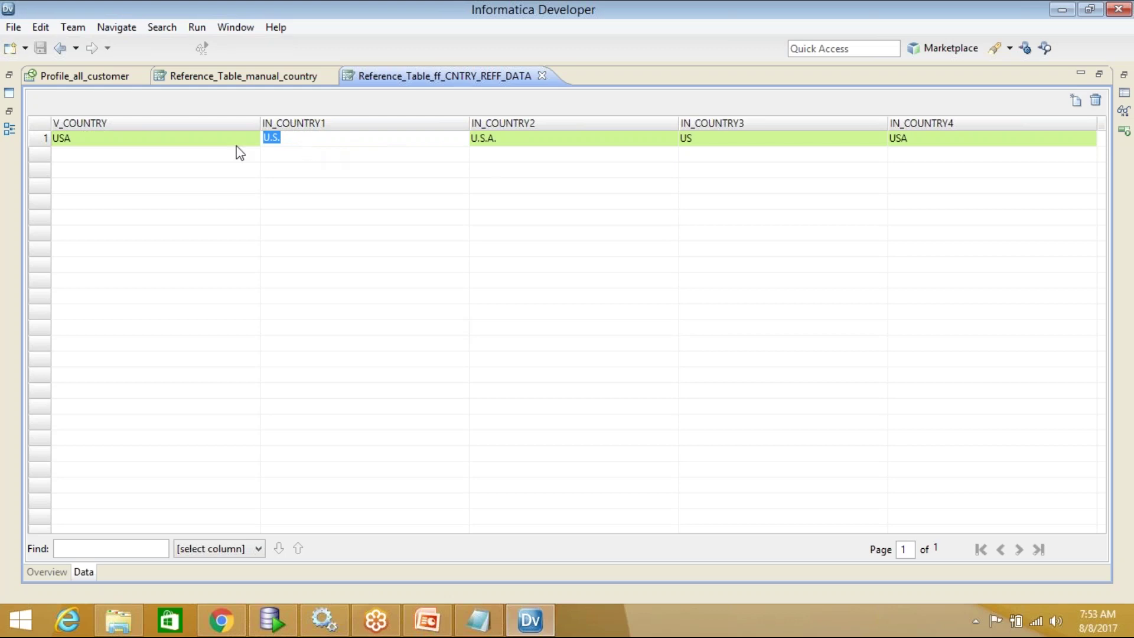
pyautogui.click(137, 143)
pyautogui.click(288, 139)
pyautogui.click(919, 139)
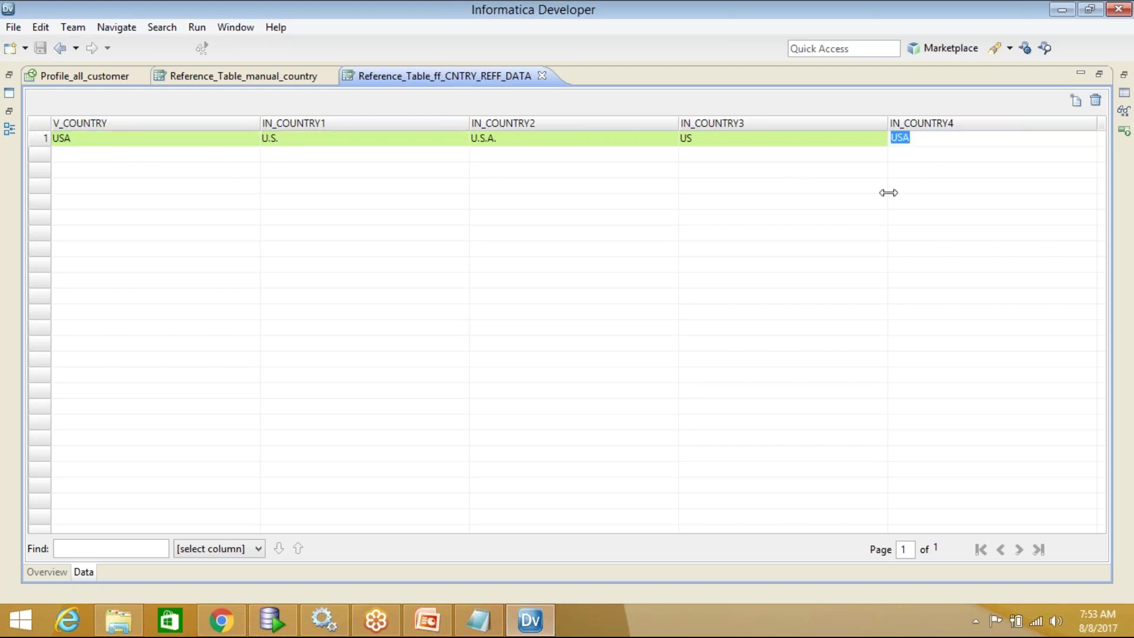
# Add a row to Reference_Table_manual_country with v_Country USA and in_country USA, and save the table
pyautogui.click(203, 77)
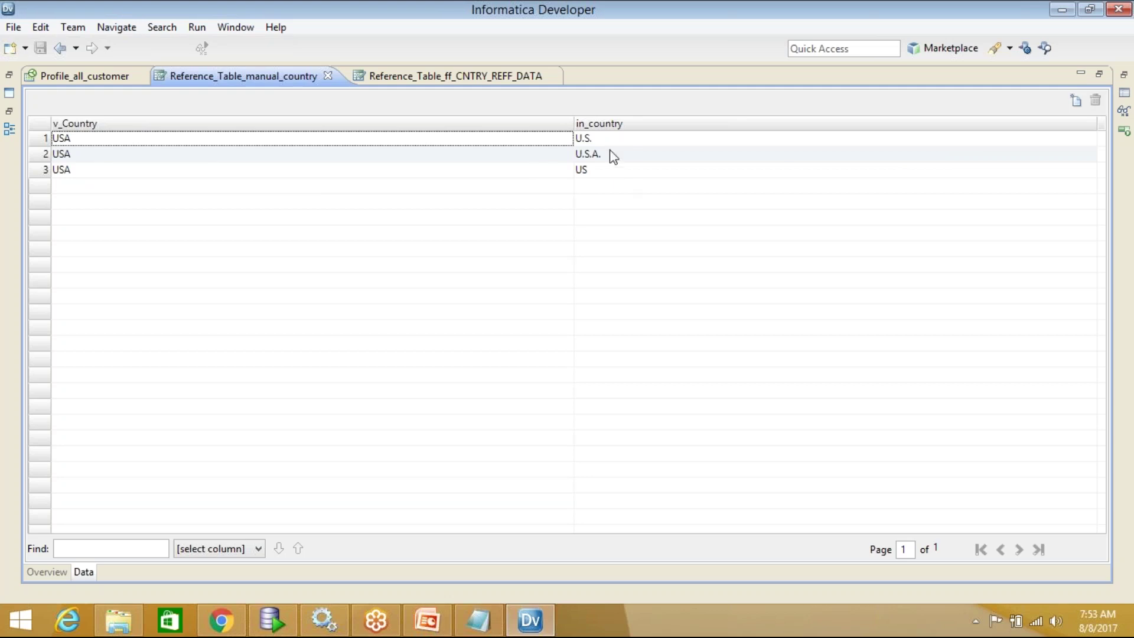
pyautogui.click(1077, 101)
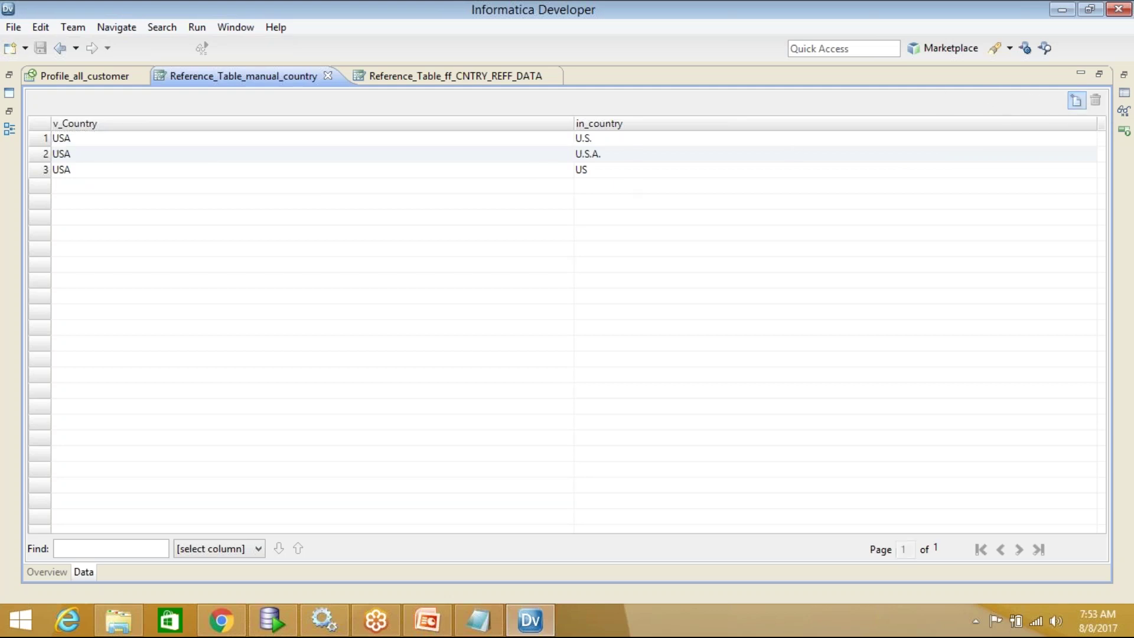
pyautogui.write('USA')
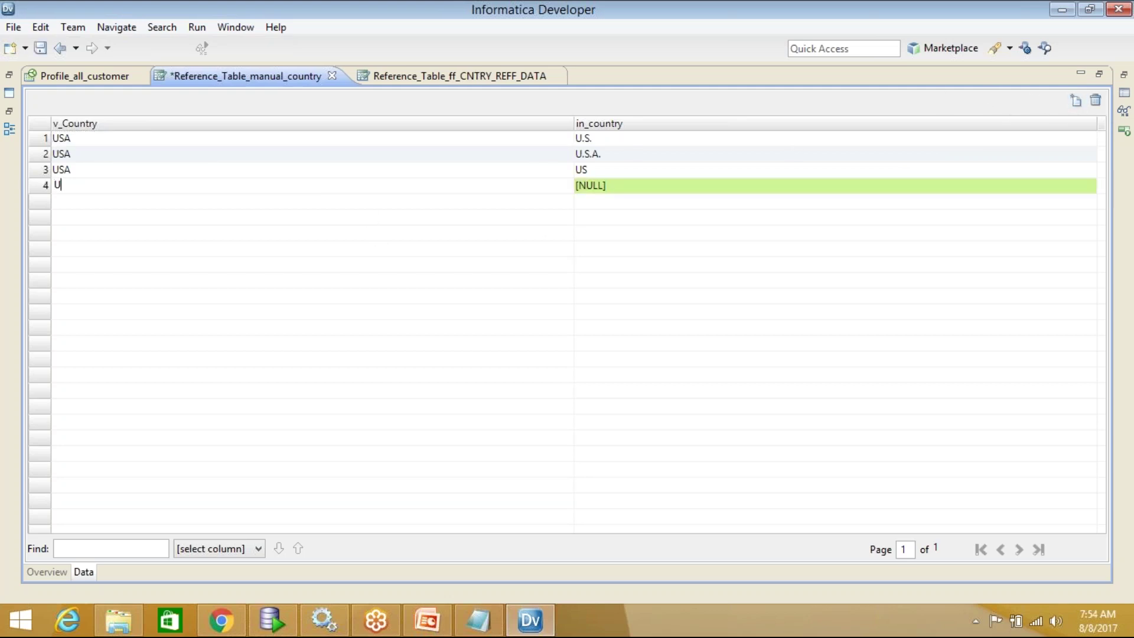
pyautogui.click(633, 189)
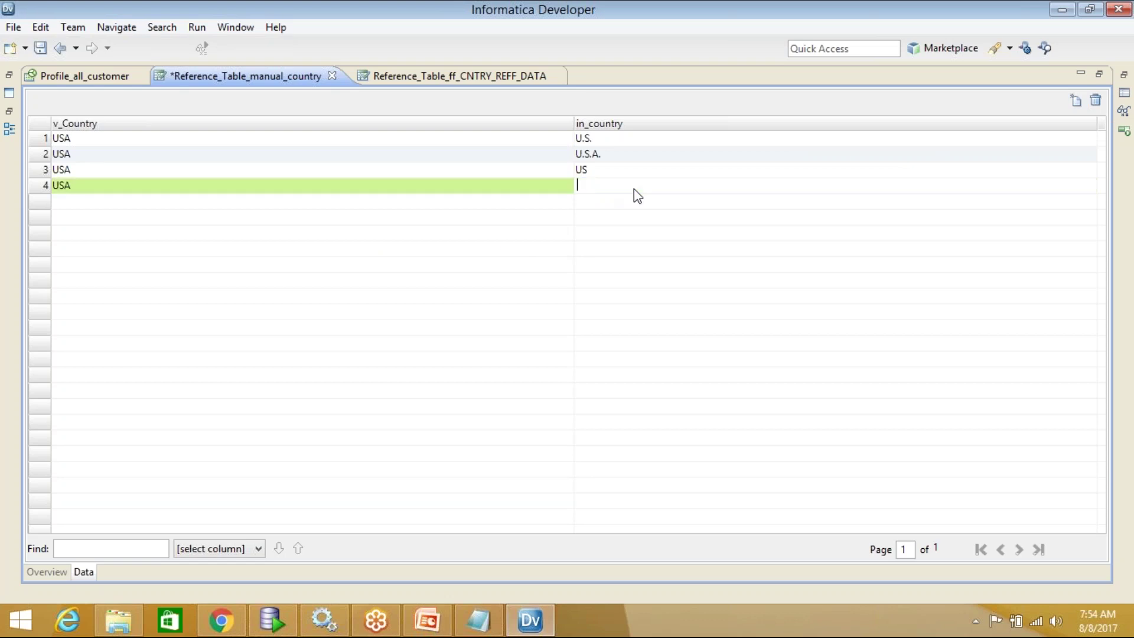
pyautogui.write('USA')
pyautogui.click(40, 47)
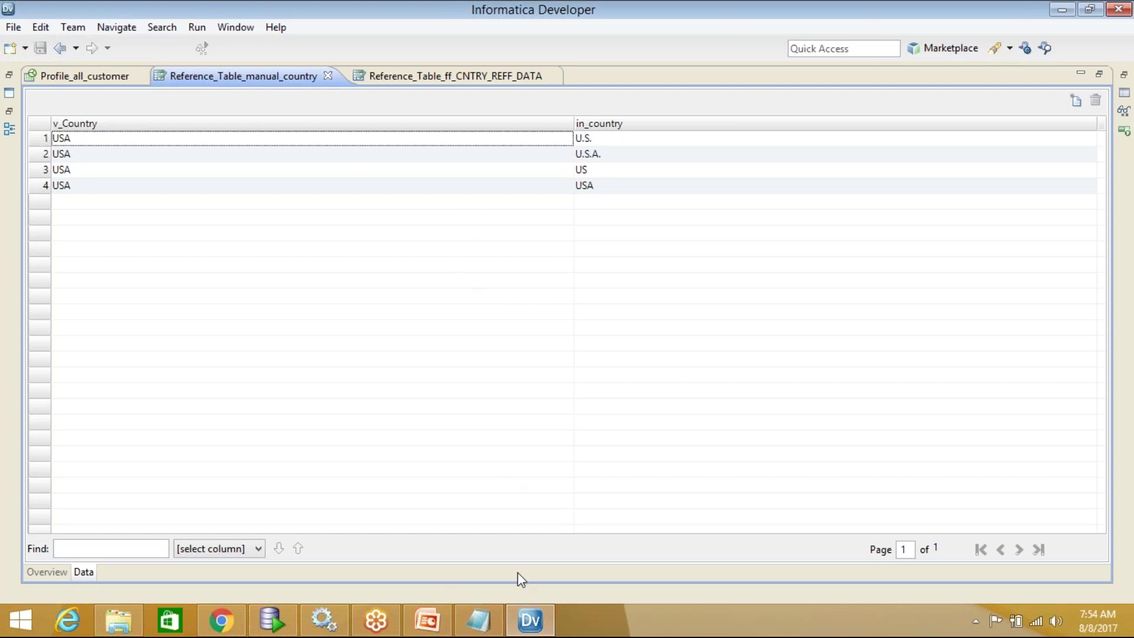
# Switch to the Notepad notes, review the list of ways to create reference tables, and minimise them again
pyautogui.click(479, 628)
pyautogui.click(74, 127)
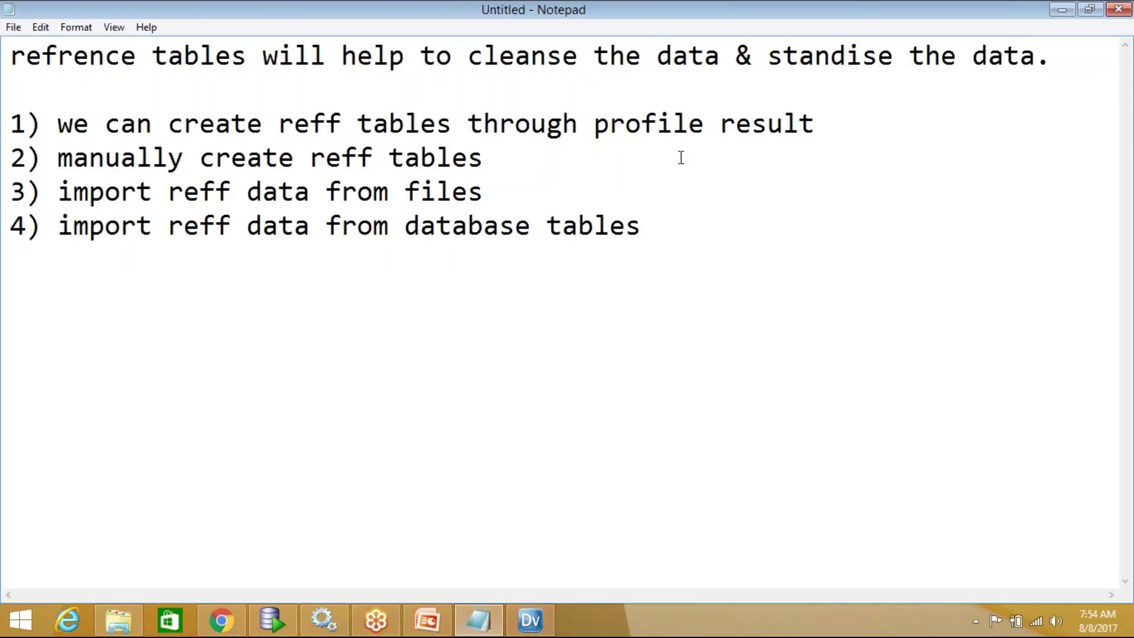
pyautogui.moveTo(502, 160); pyautogui.dragTo(104, 156)
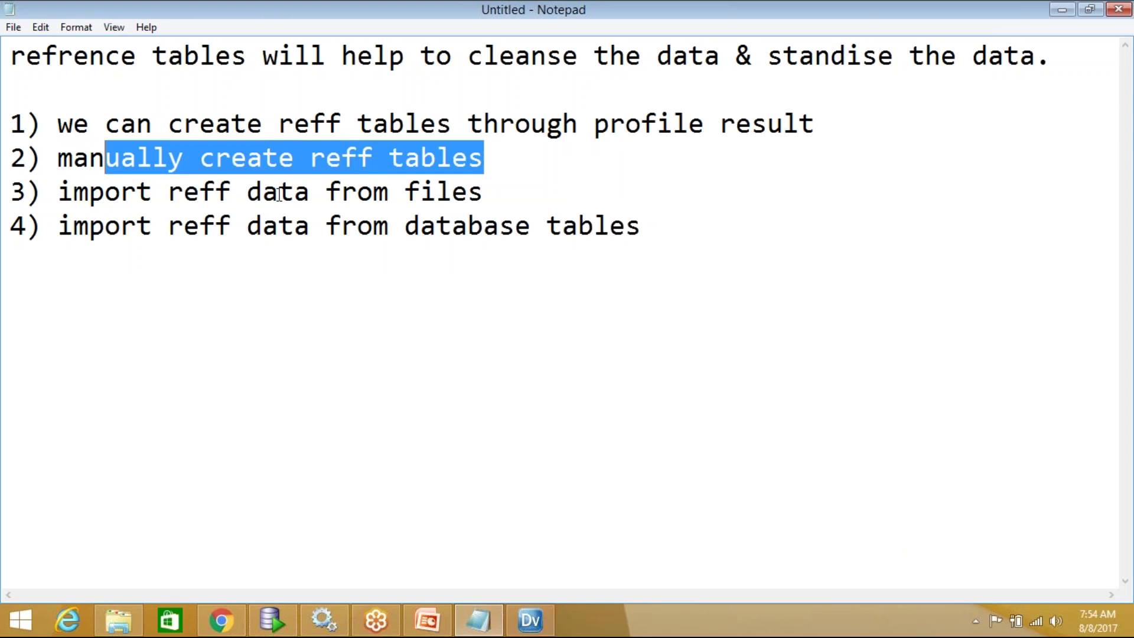
pyautogui.moveTo(493, 194); pyautogui.dragTo(650, 234)
pyautogui.click(650, 233)
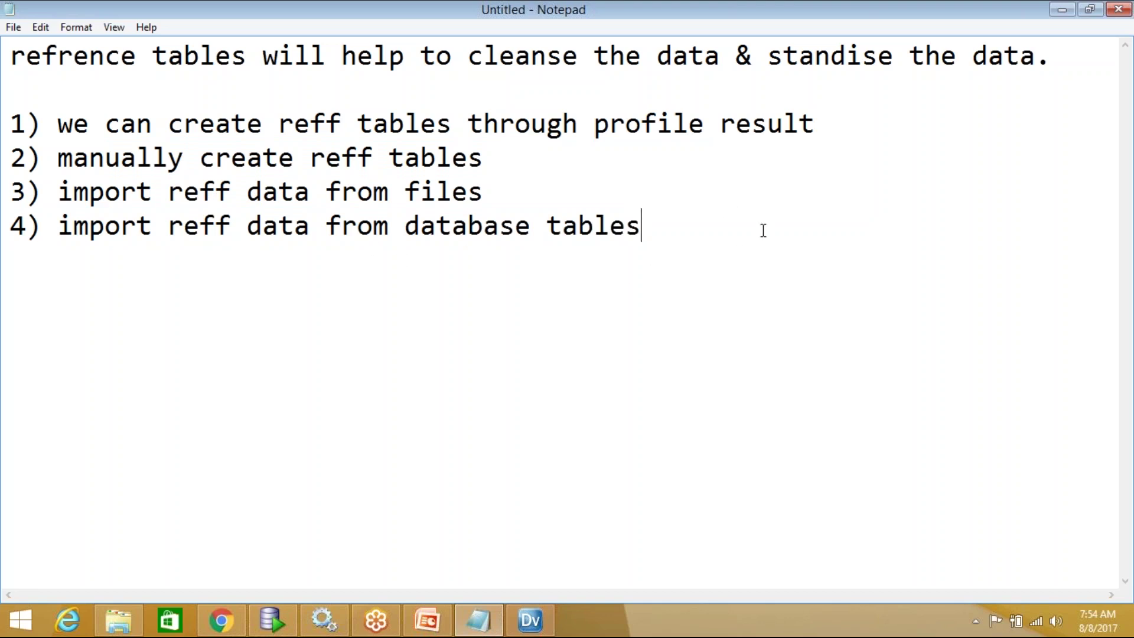
pyautogui.click(1061, 12)
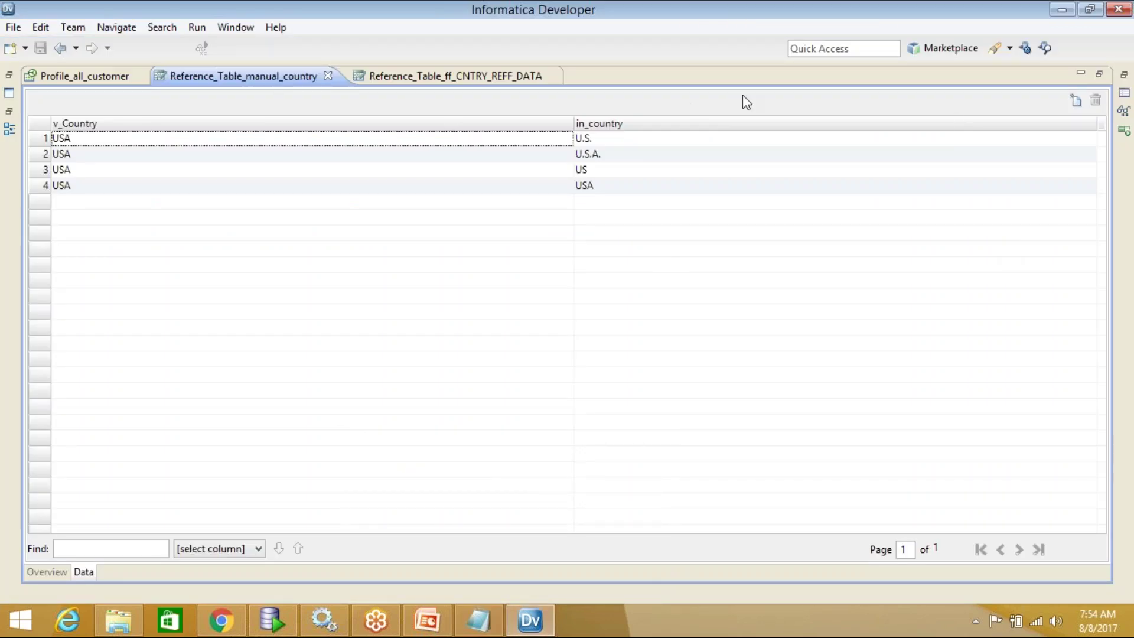
# Restore the editor's size, collapse the Reference Tables and Profiles groups, and close both open reference tables
pyautogui.doubleClick(755, 82)
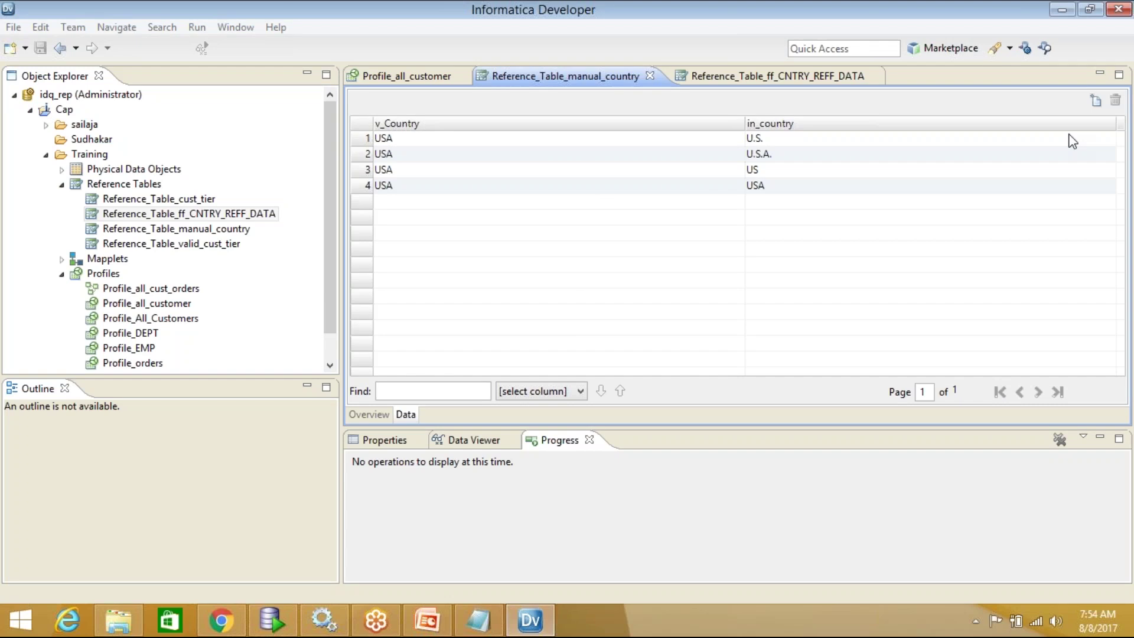
pyautogui.click(972, 349)
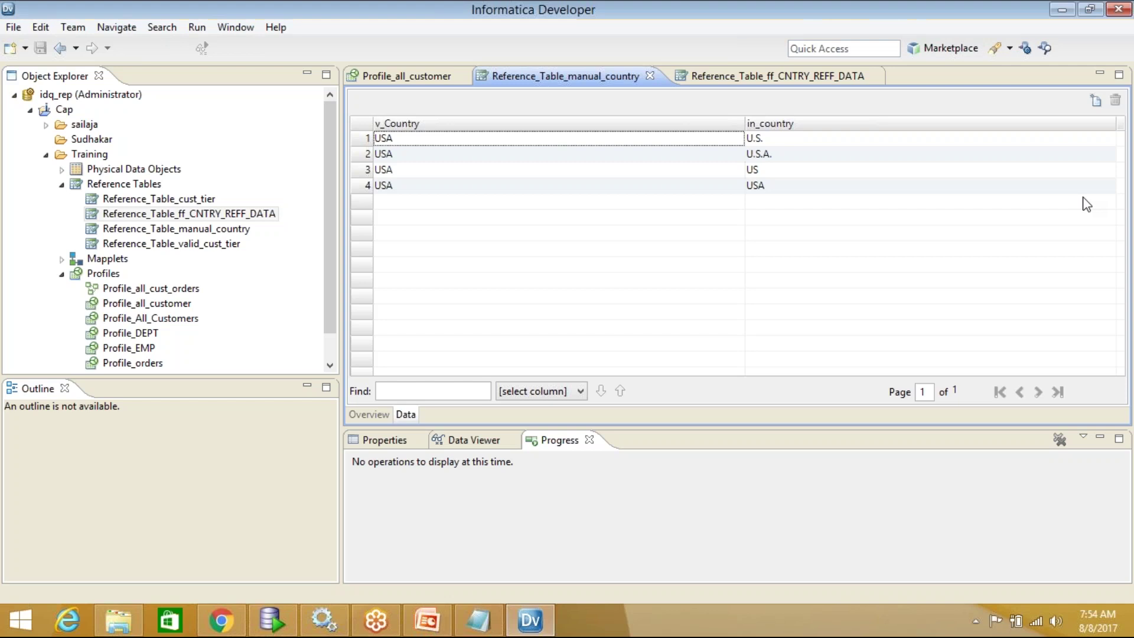
pyautogui.click(761, 283)
pyautogui.click(61, 185)
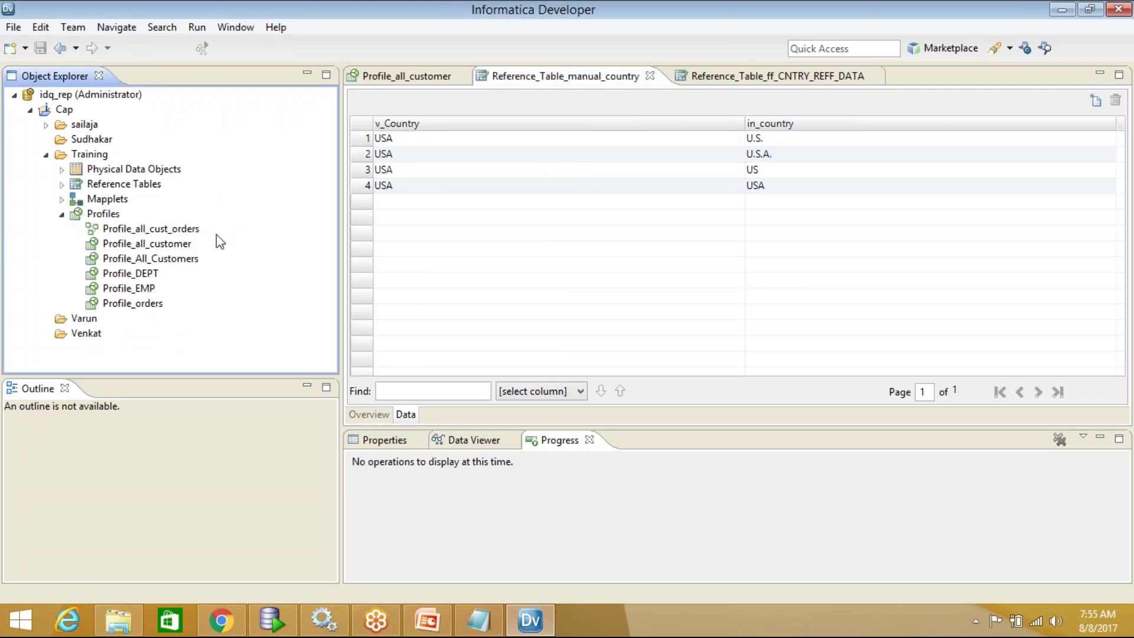
pyautogui.click(62, 215)
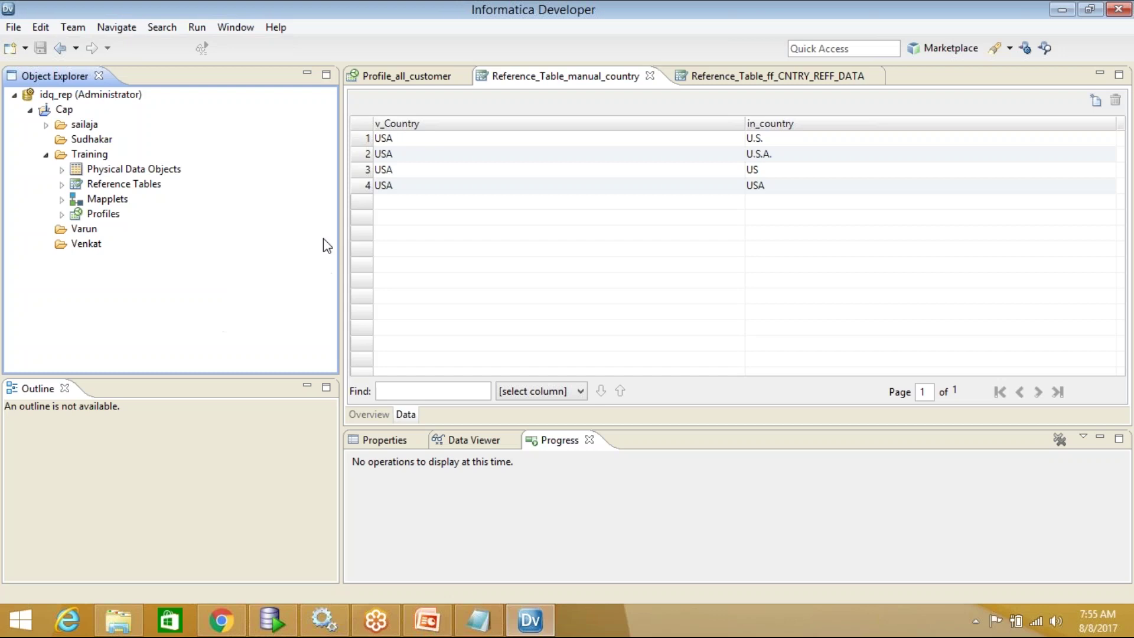
pyautogui.click(650, 75)
pyautogui.click(676, 77)
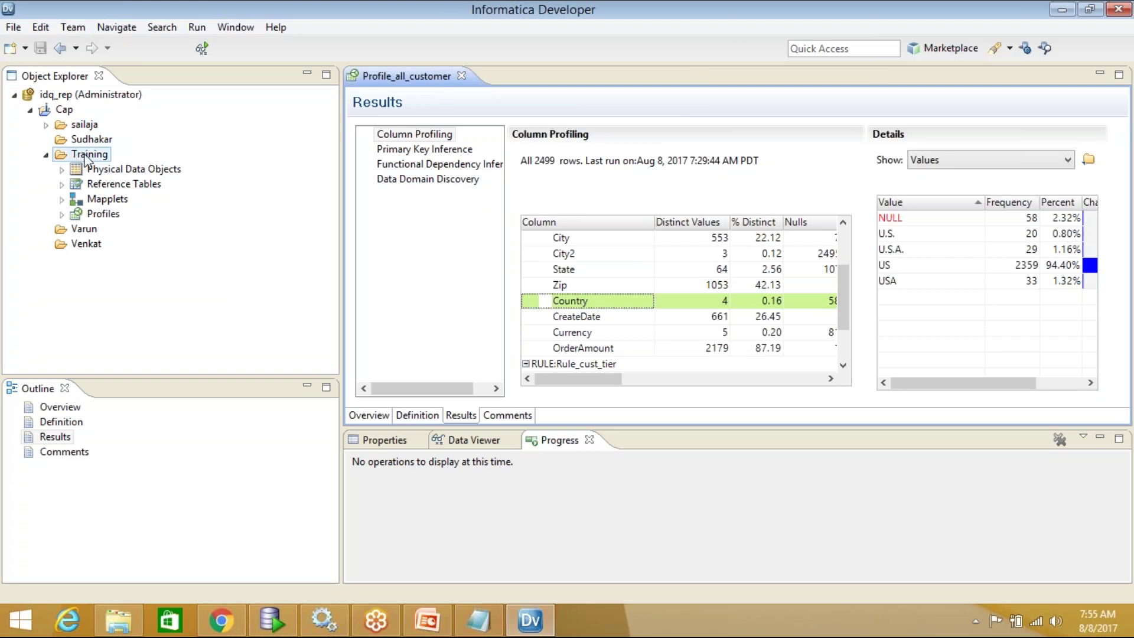
# Create a new mapplet named Rule_Cust_tier1 in the Training folder
pyautogui.moveTo(86, 157)
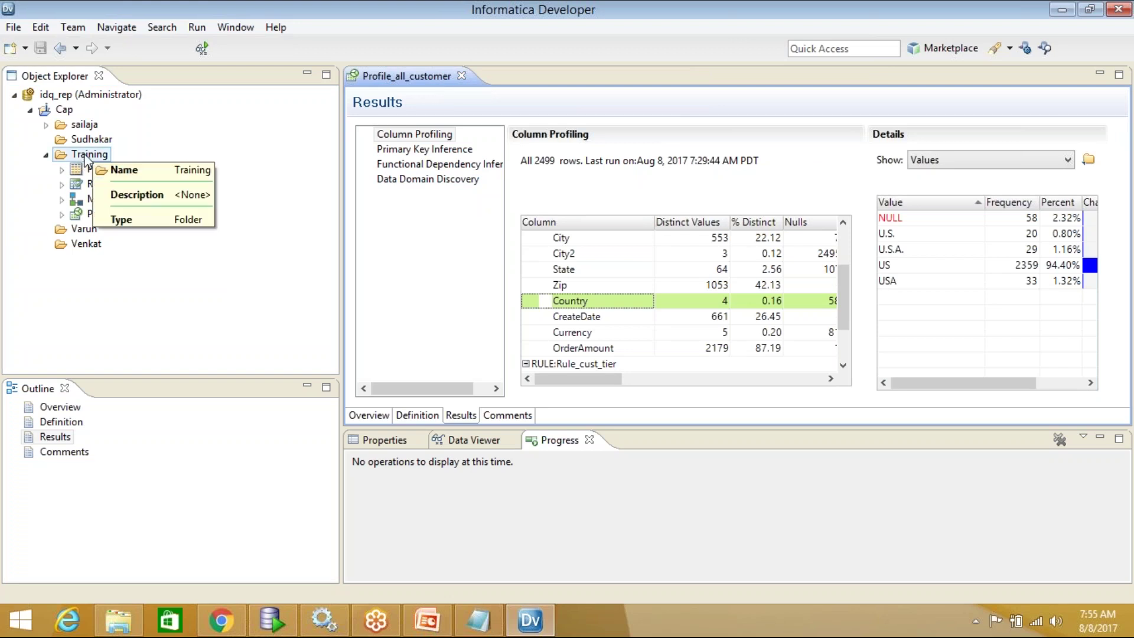
pyautogui.rightClick(86, 157)
pyautogui.moveTo(197, 167)
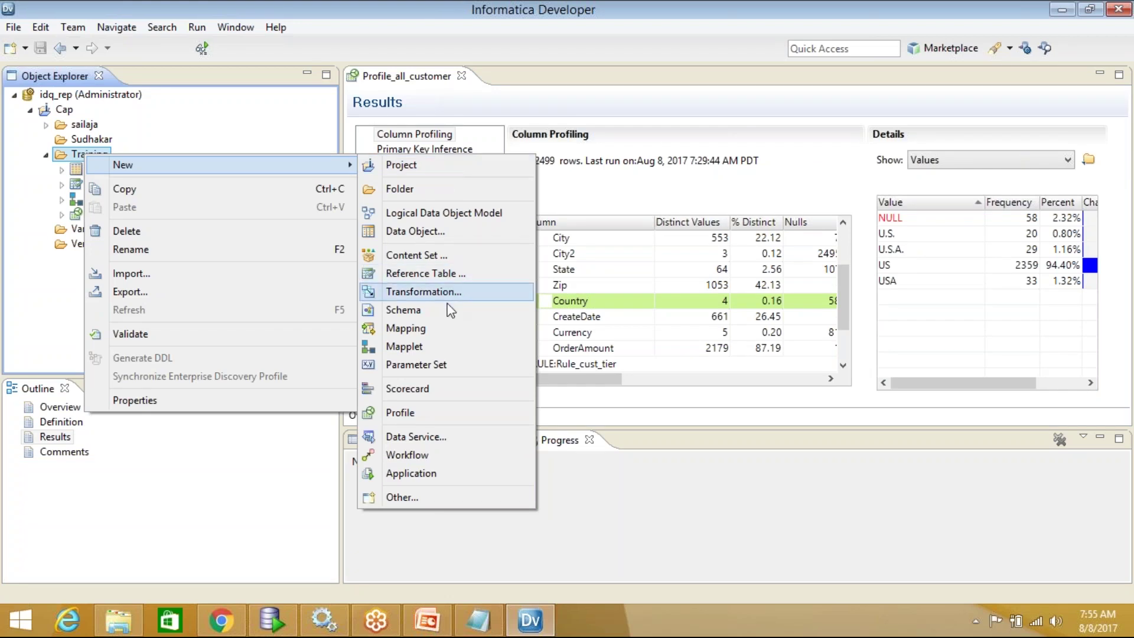
pyautogui.click(412, 349)
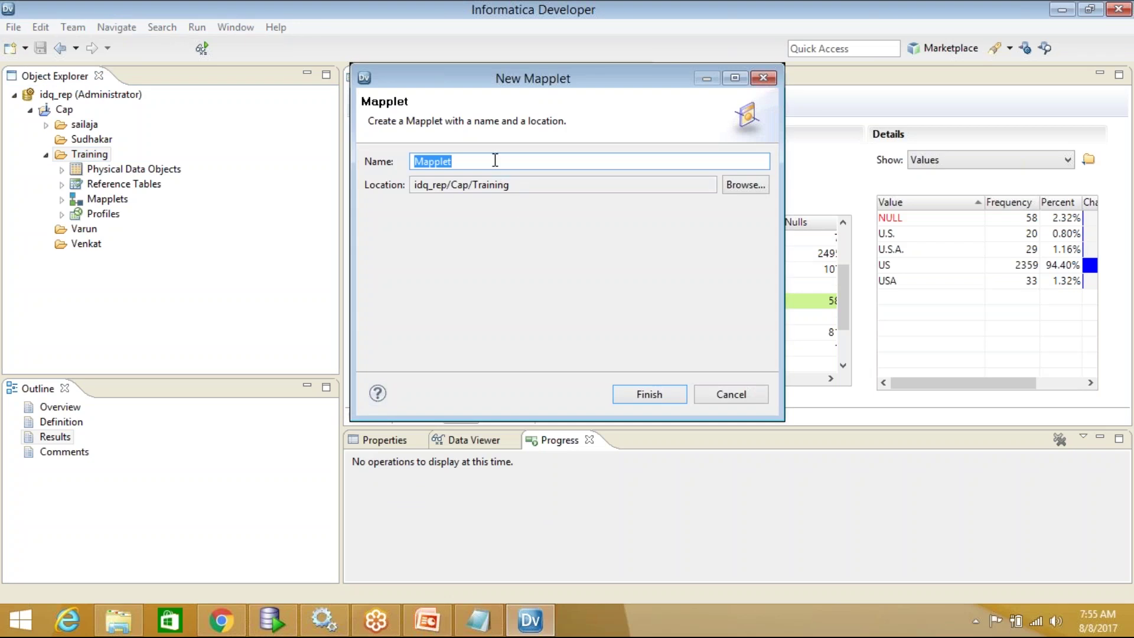
pyautogui.write('rmAp')
pyautogui.press('BackSpace')
pyautogui.press('BackSpace')
pyautogui.press('BackSpace')
pyautogui.press('BackSpace')
pyautogui.write('Rule_')
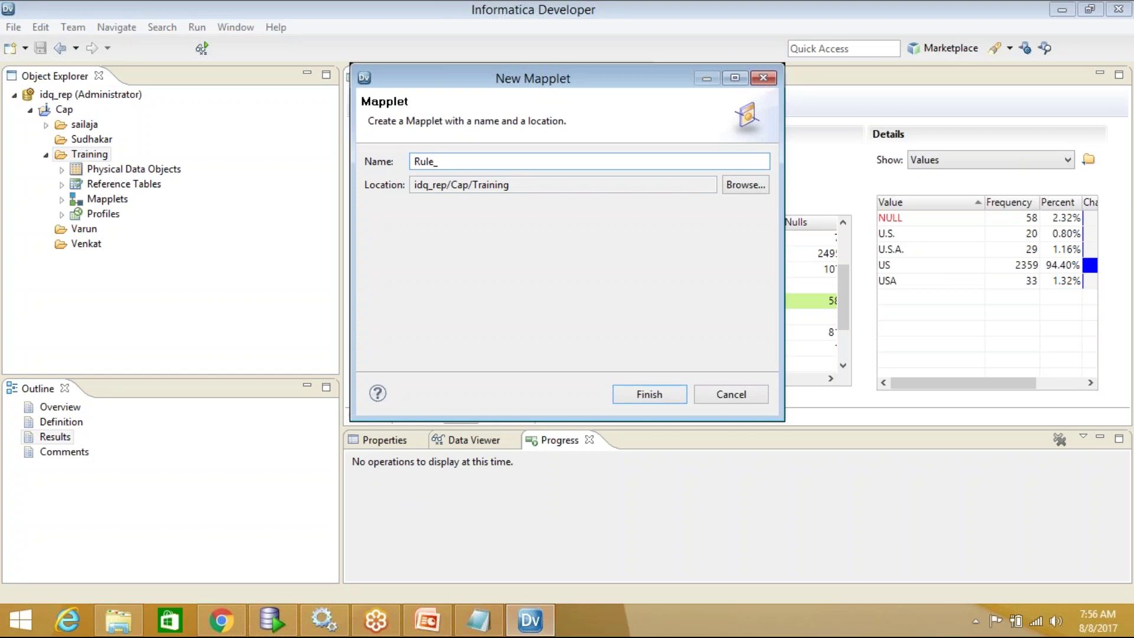
pyautogui.write('Cust_tier')
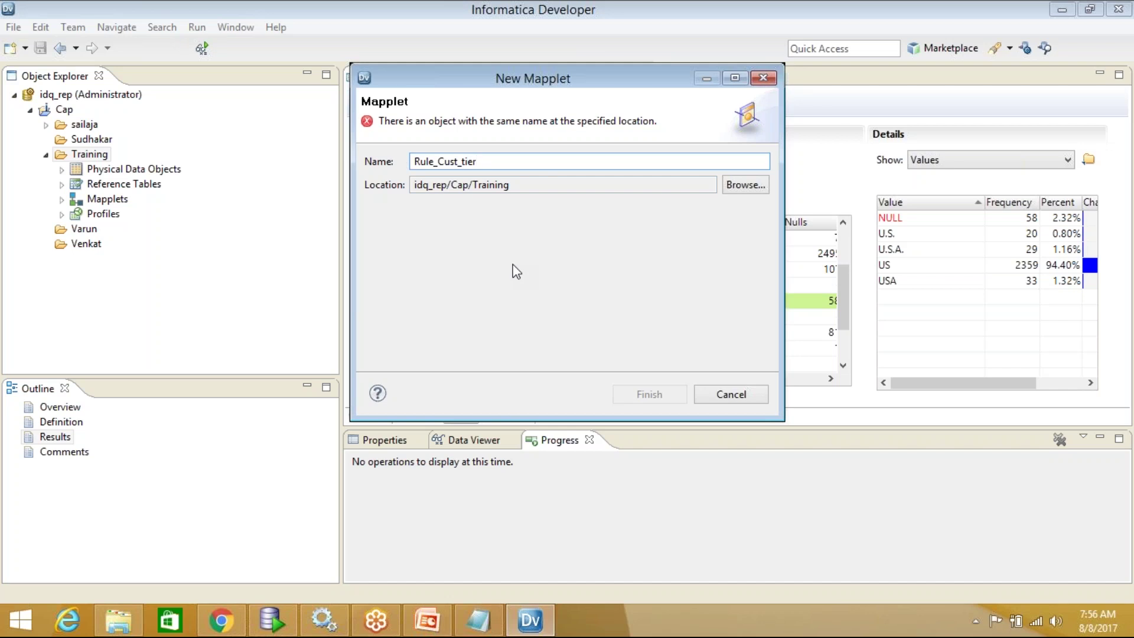
pyautogui.press('BackSpace')
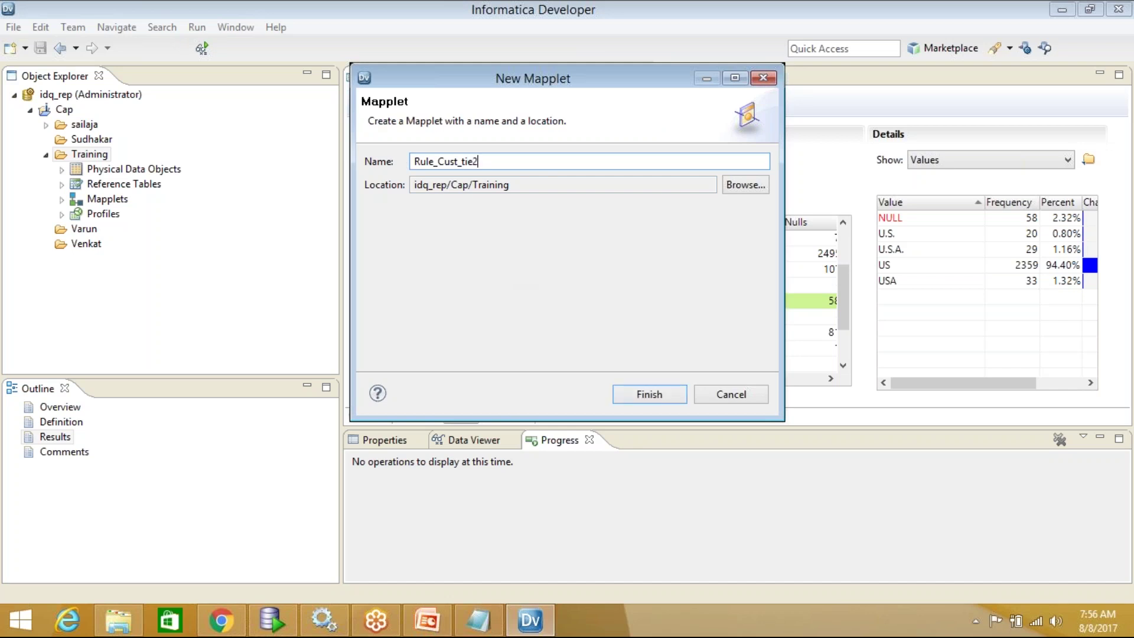
pyautogui.write('r1')
pyautogui.doubleClick(495, 161)
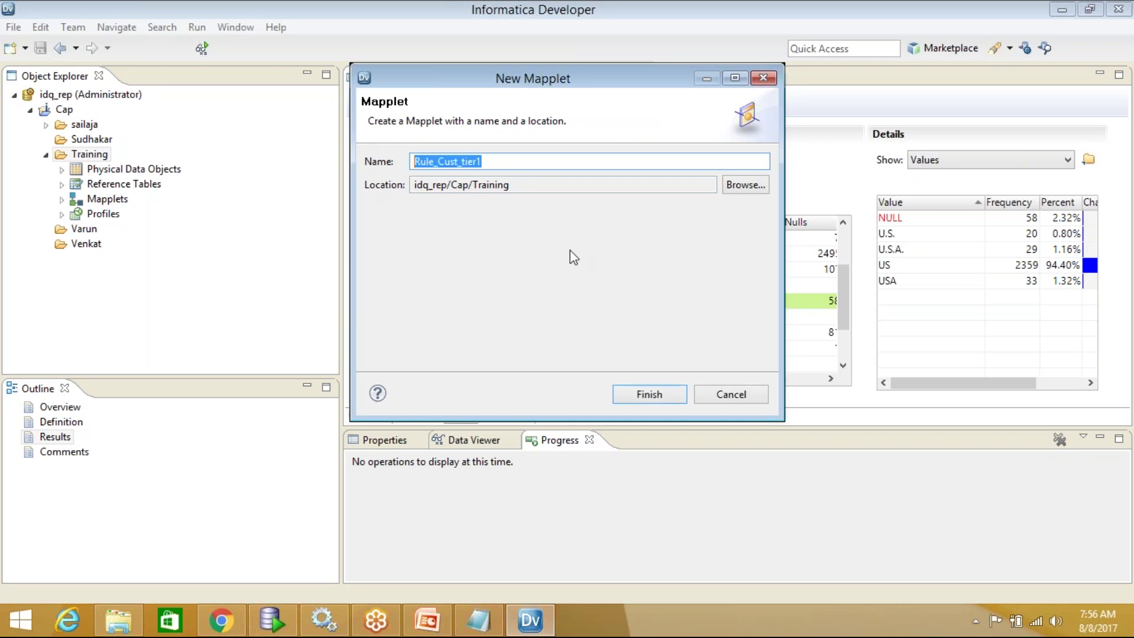
pyautogui.click(644, 400)
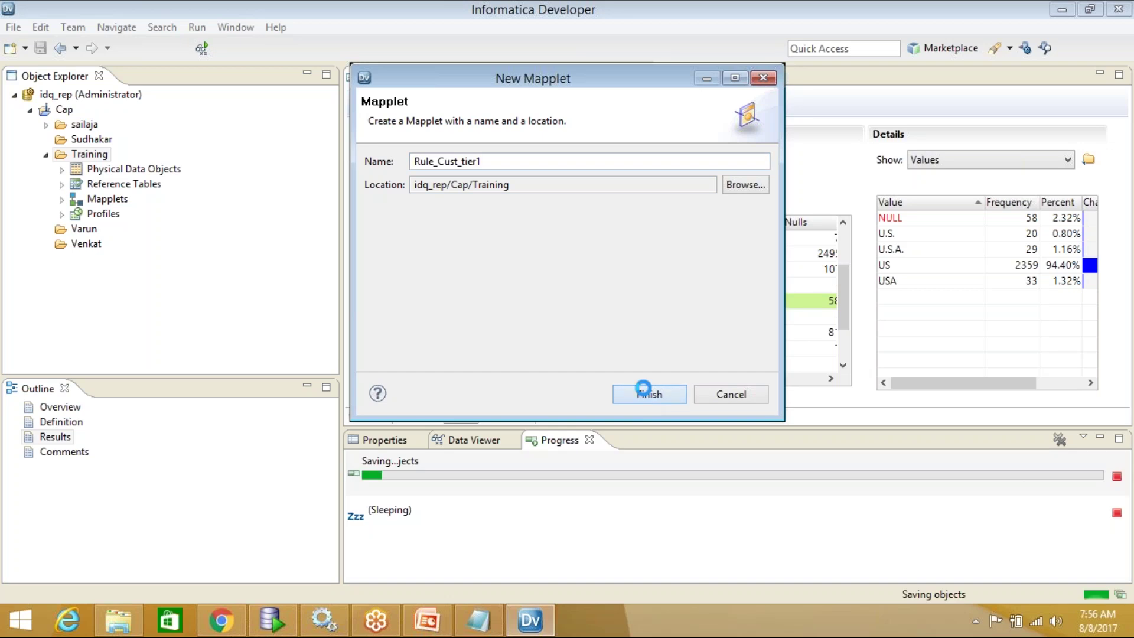
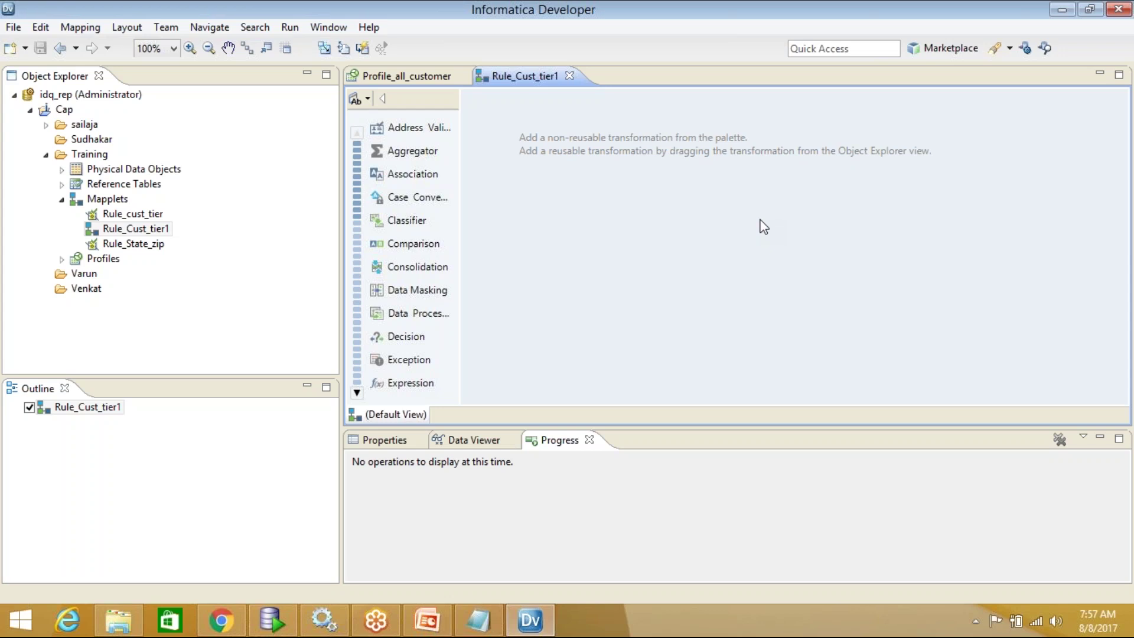
# Examine the profiled values of in_CUST_TIER under Rule_cust_tier in the Profile_all_customer column profiling results
pyautogui.click(391, 72)
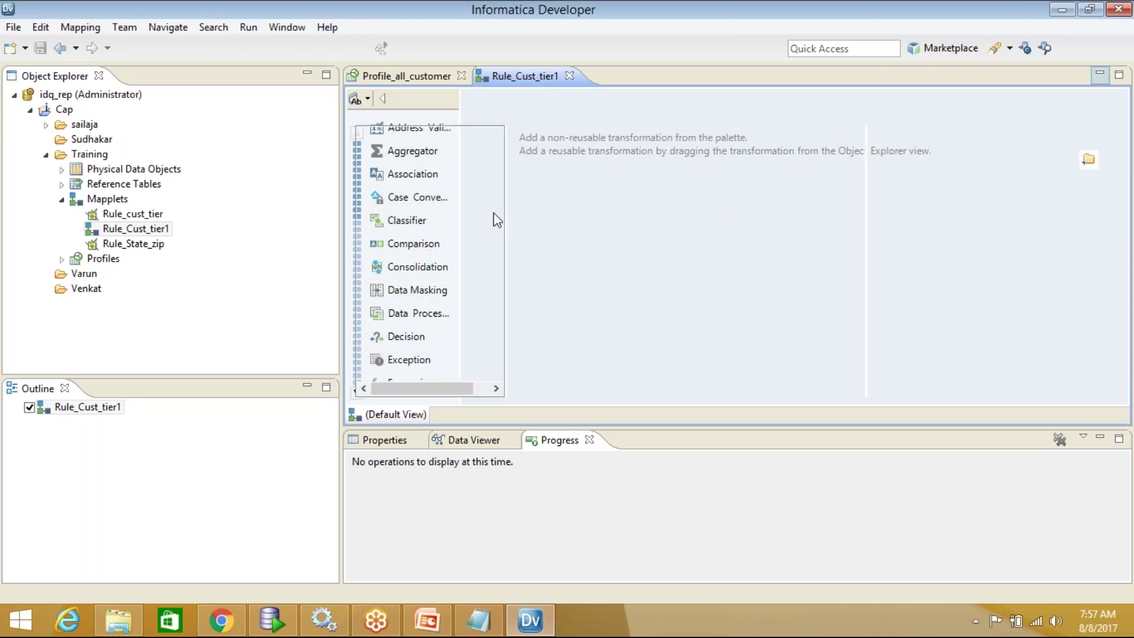
pyautogui.moveTo(851, 301); pyautogui.dragTo(849, 354)
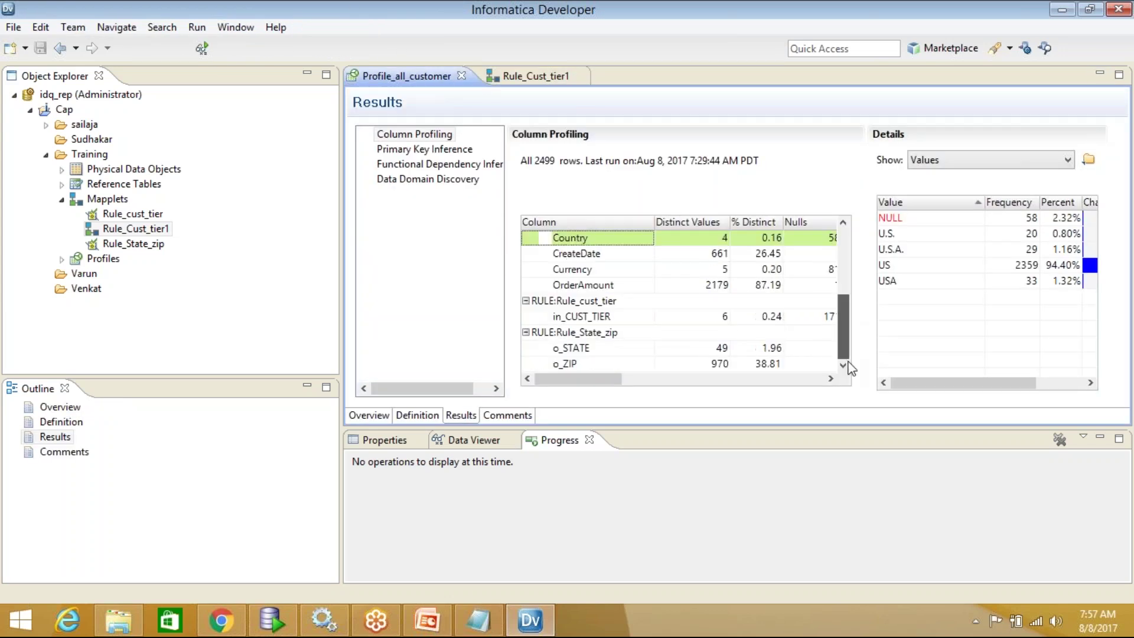
pyautogui.click(603, 319)
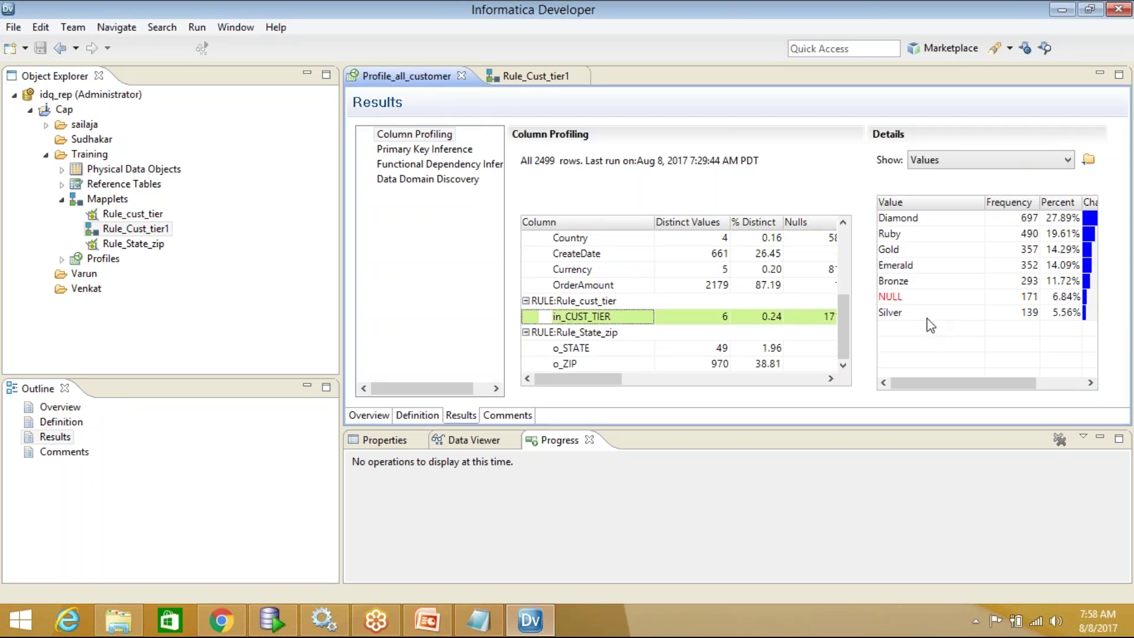
# Add an Input transformation to the Rule_Cust_tier1 mapplet and make its box taller
pyautogui.click(520, 77)
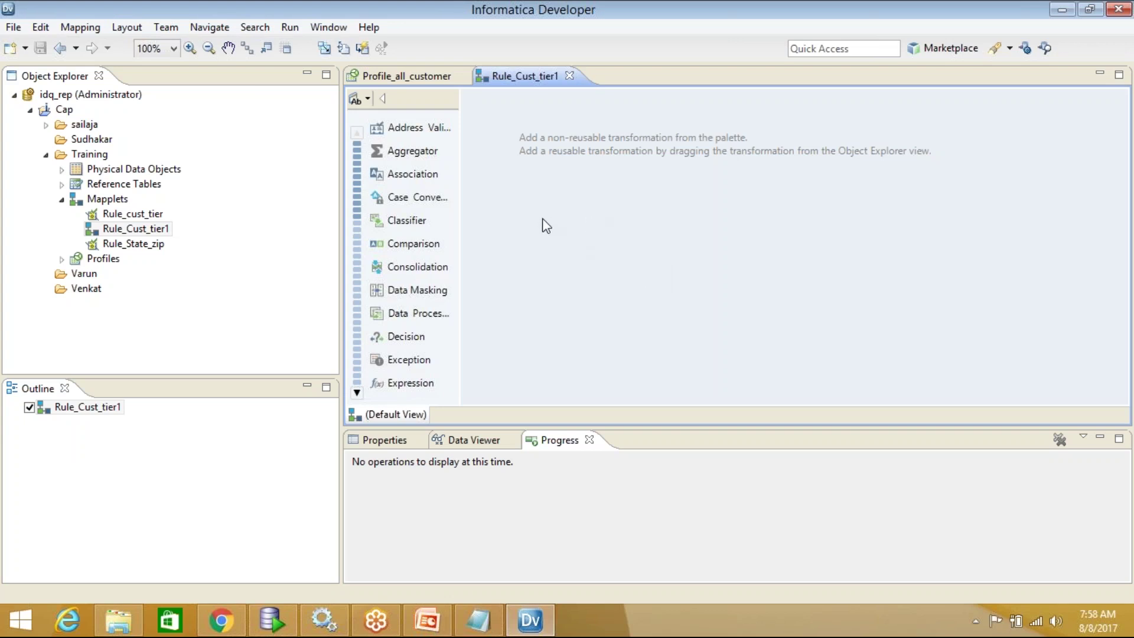
pyautogui.rightClick(531, 172)
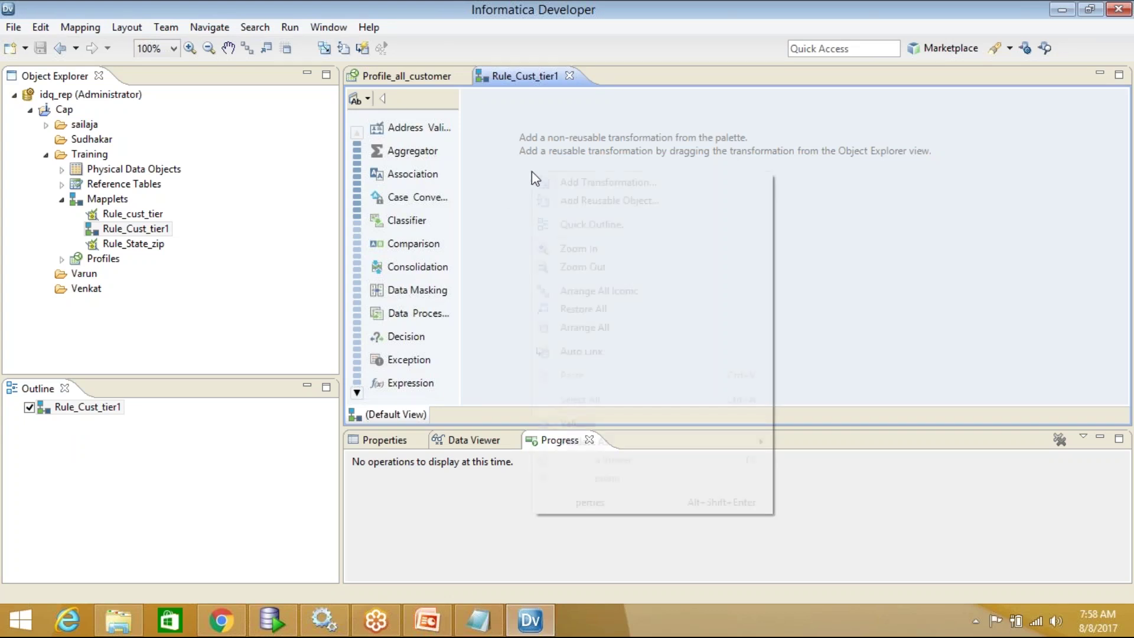
pyautogui.click(588, 180)
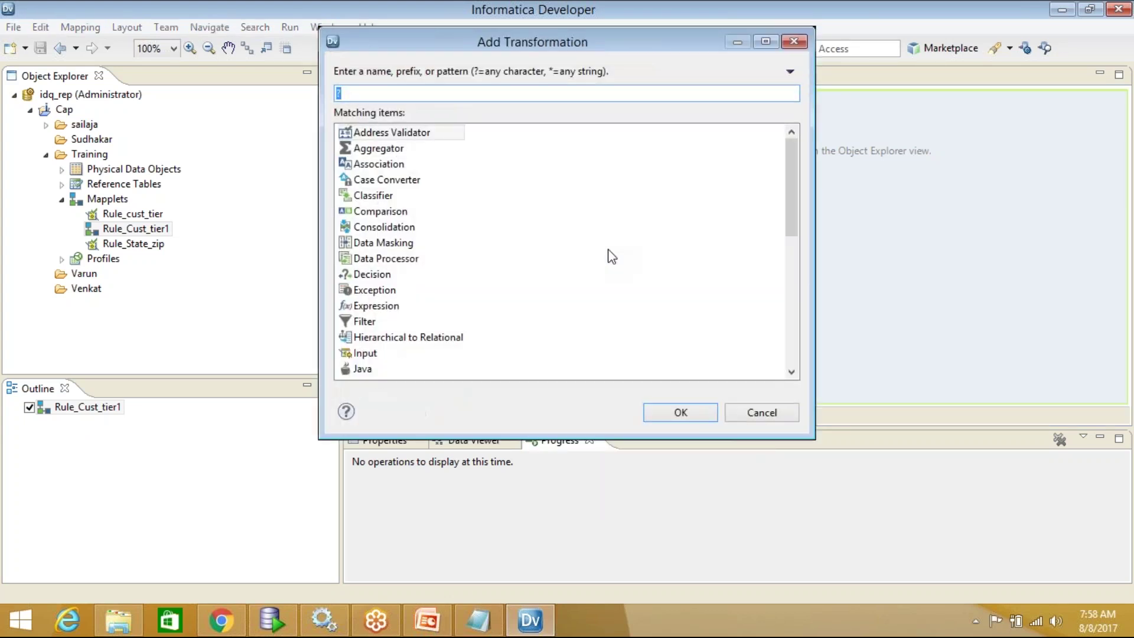
pyautogui.write('inpu')
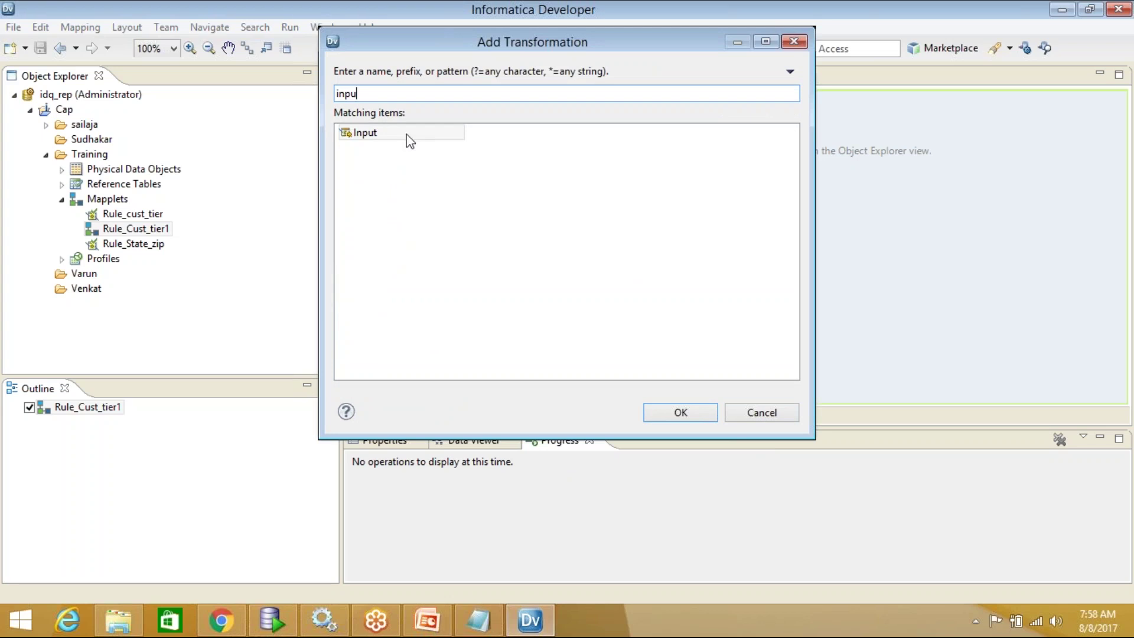
pyautogui.click(364, 132)
pyautogui.click(681, 414)
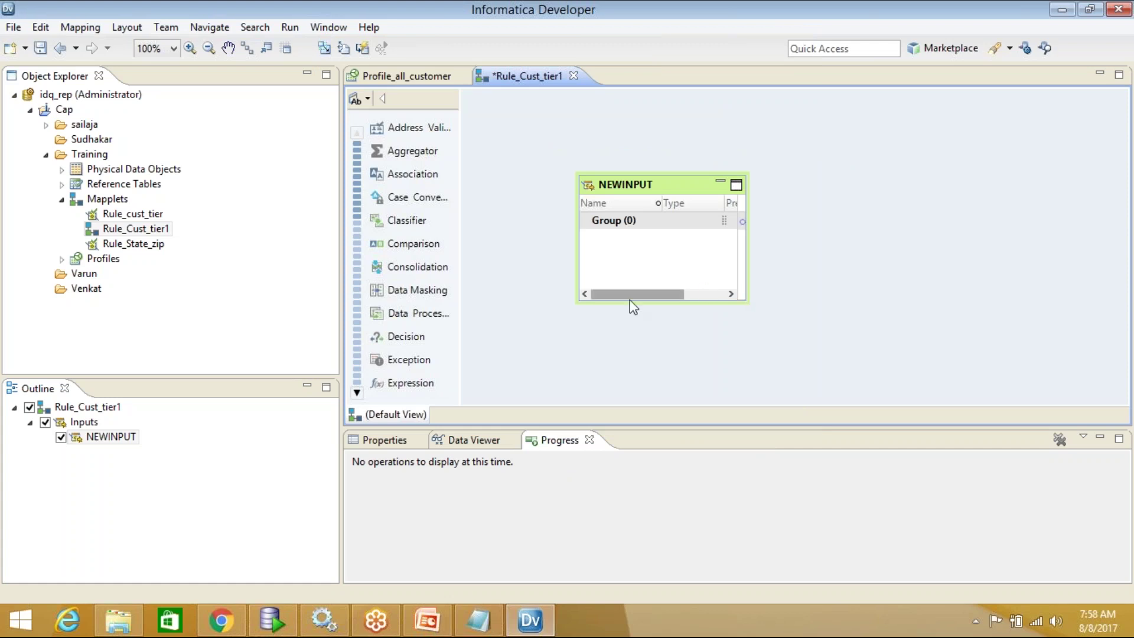
pyautogui.moveTo(628, 302); pyautogui.dragTo(626, 357)
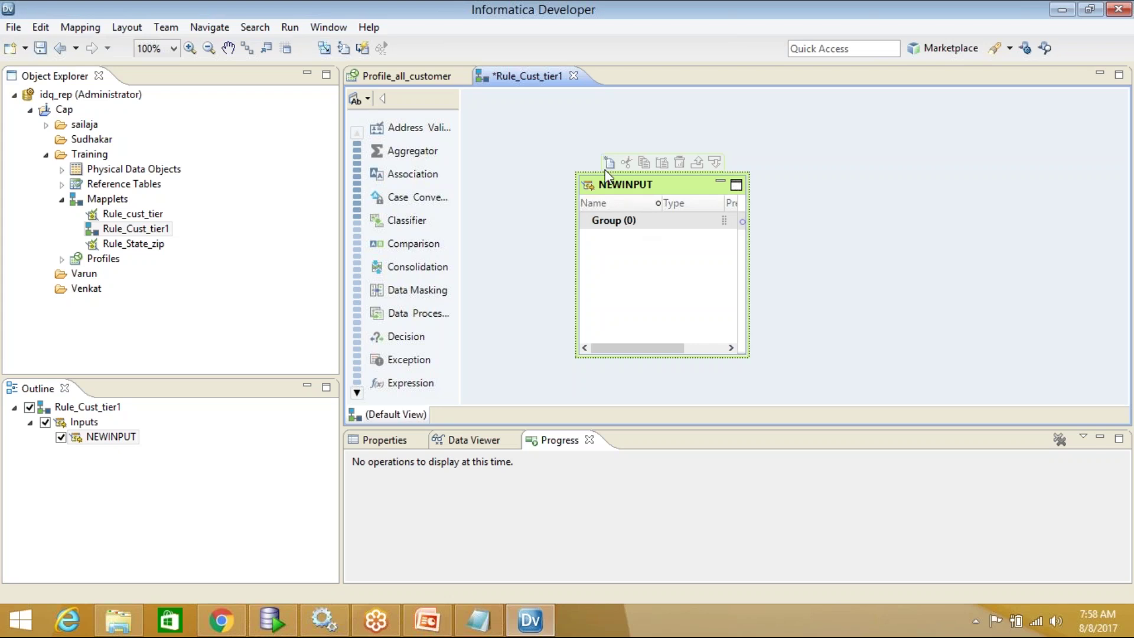
# Add a port named in_CUST_TIER to the NEWINPUT transformation
pyautogui.click(382, 439)
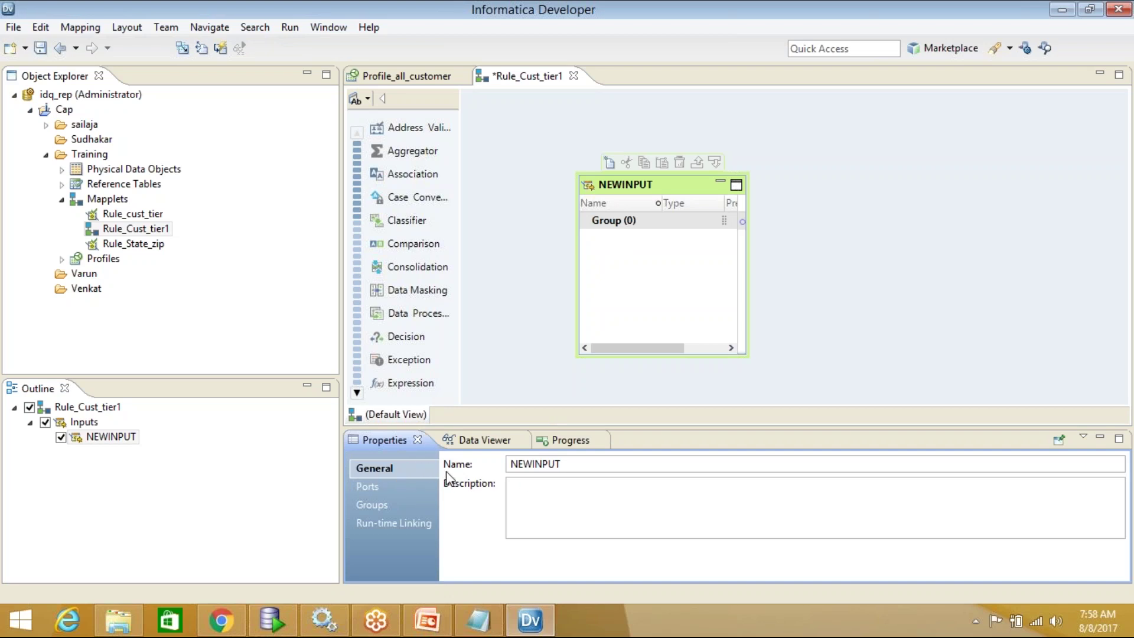
pyautogui.click(584, 464)
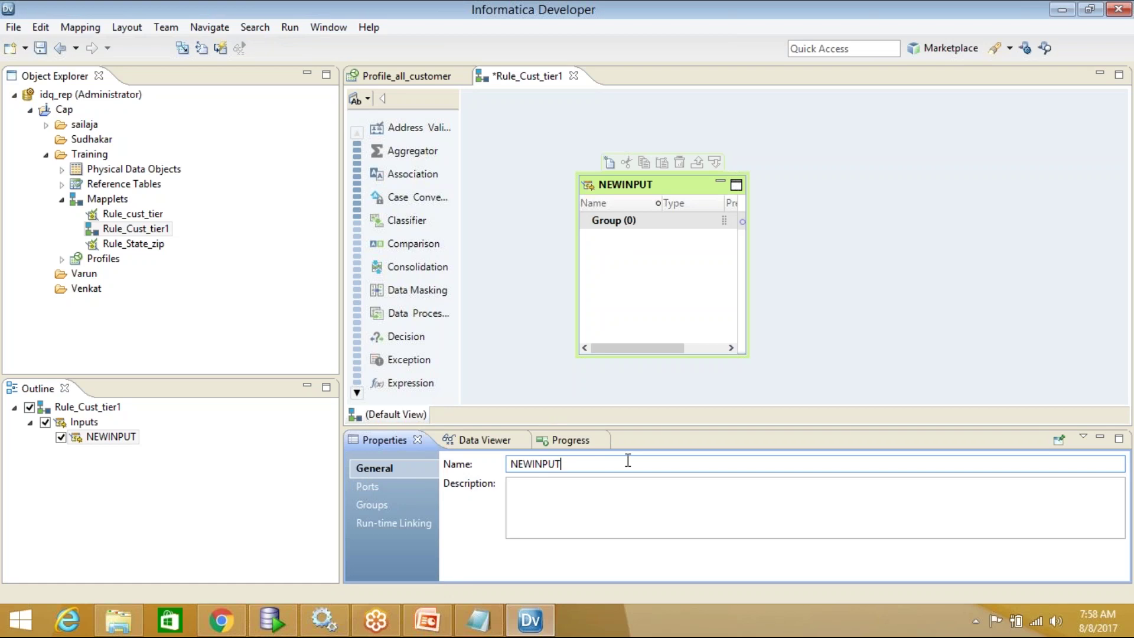
pyautogui.click(367, 486)
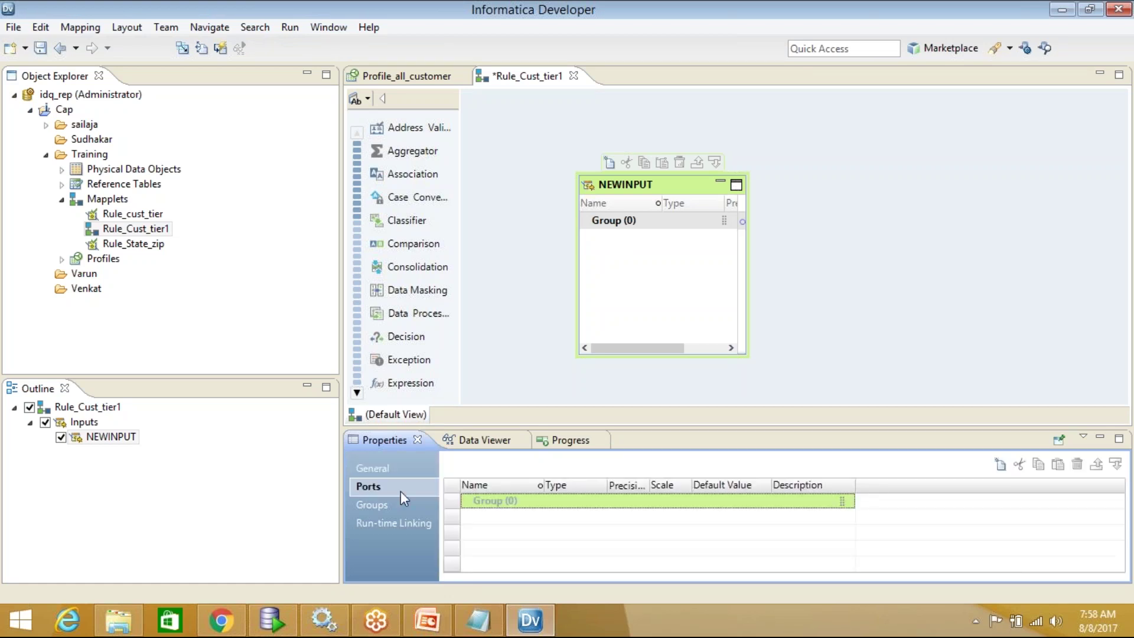
pyautogui.click(999, 465)
pyautogui.write('IN')
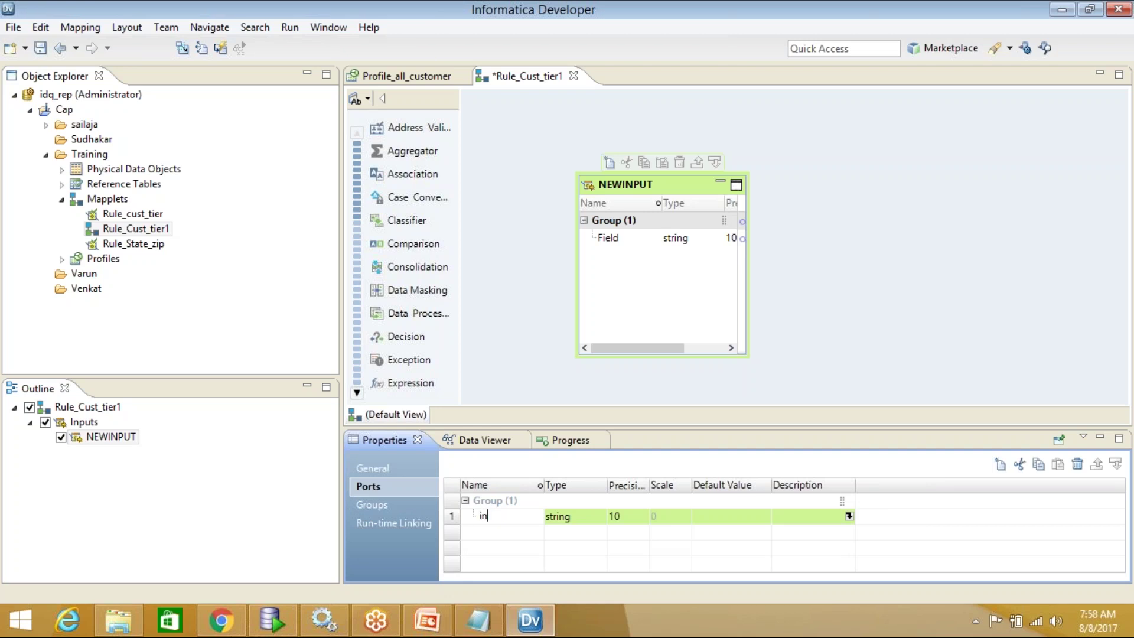
pyautogui.write('_CUST_TIER')
# Save the mapplet, then widen the NEWINPUT box and move it closer to the transformation palette
pyautogui.click(40, 47)
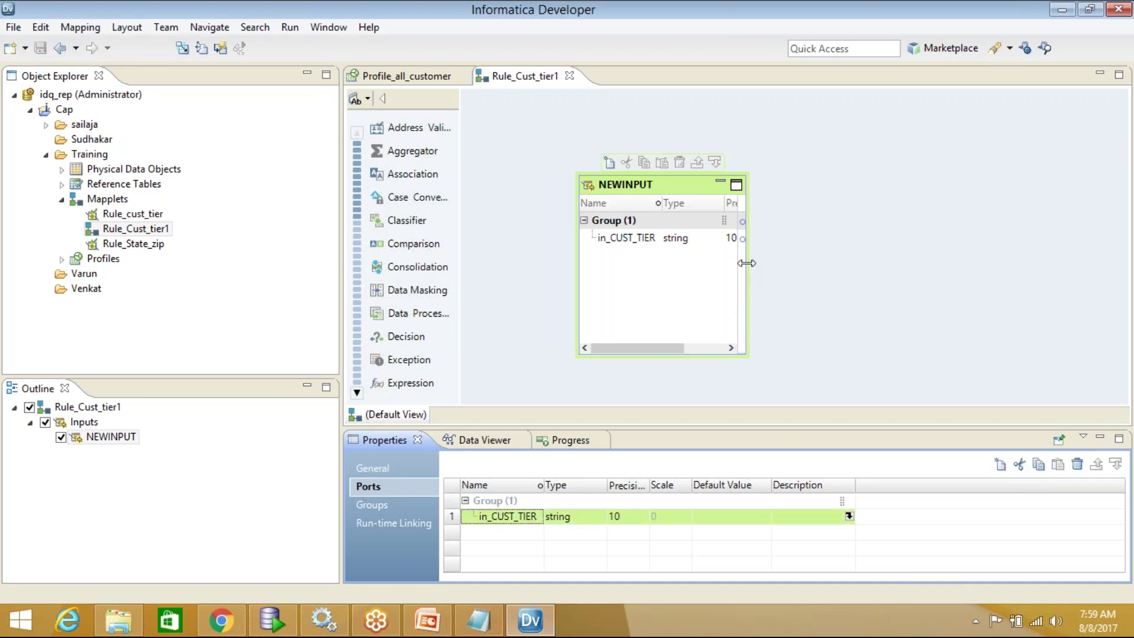
pyautogui.moveTo(747, 263); pyautogui.dragTo(879, 242)
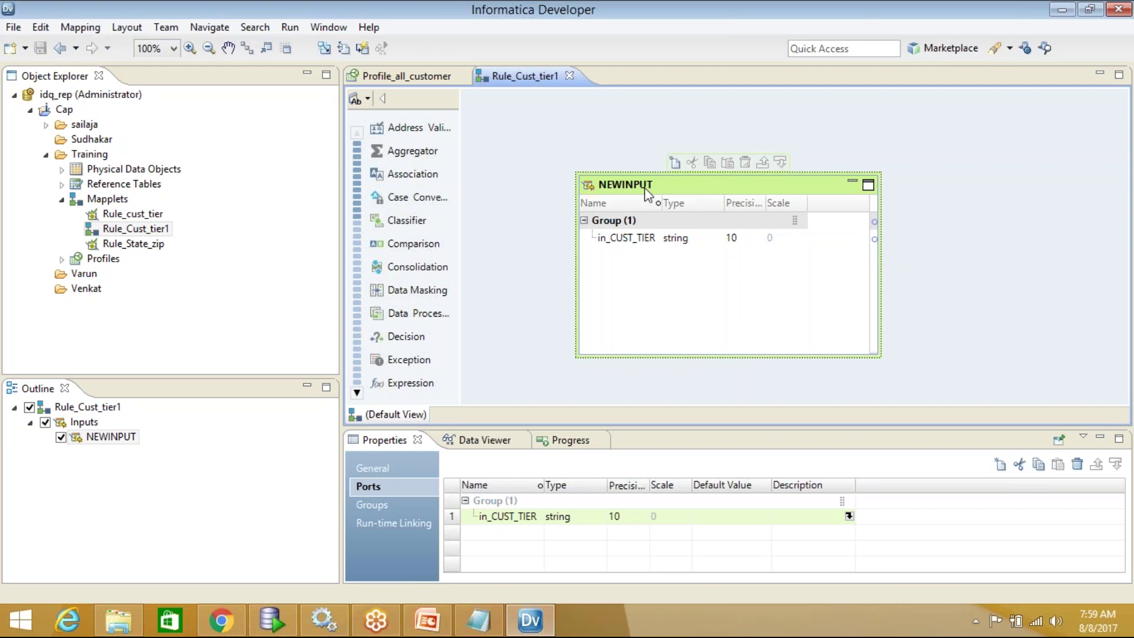
pyautogui.moveTo(648, 195); pyautogui.dragTo(585, 195)
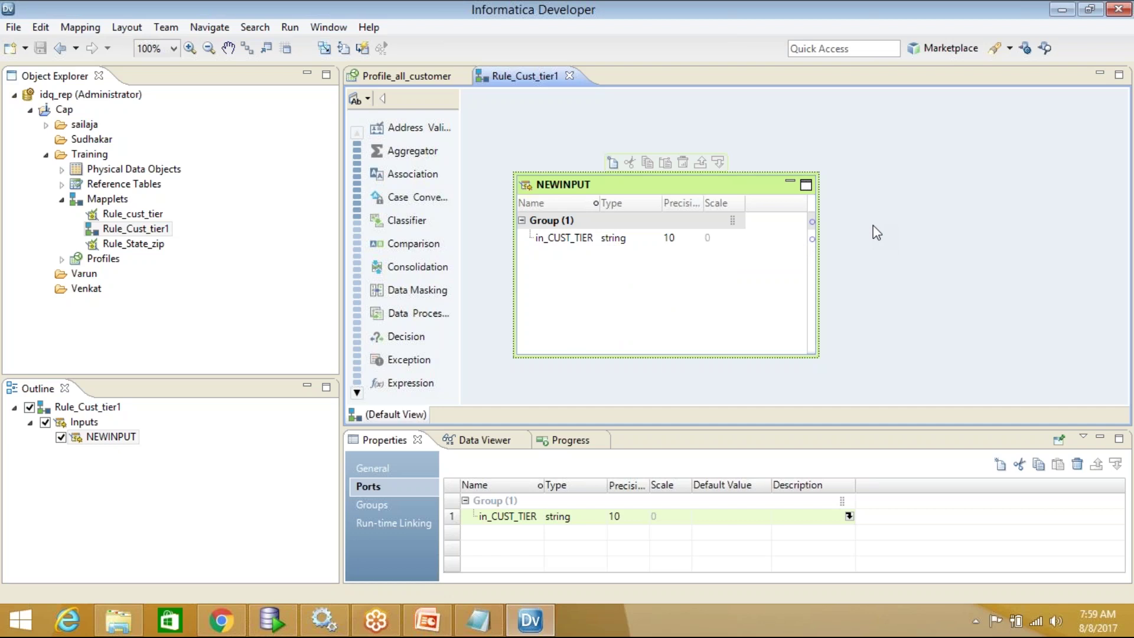
# Add a Parser transformation to the Rule_Cust_tier1 mapplet
pyautogui.click(903, 158)
pyautogui.rightClick(903, 158)
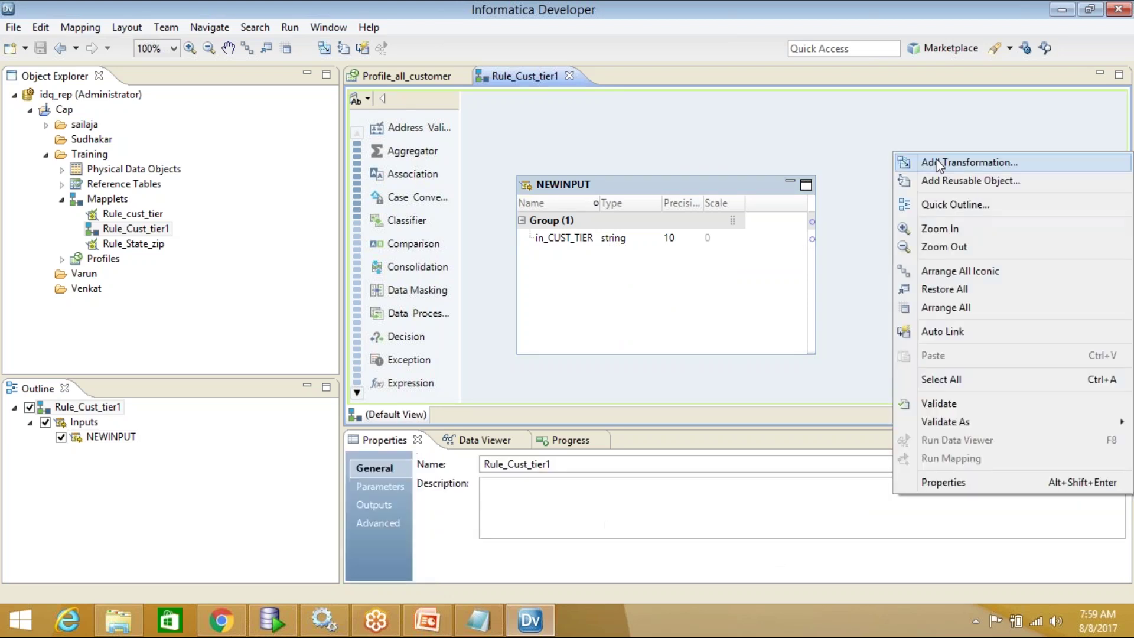
pyautogui.click(958, 164)
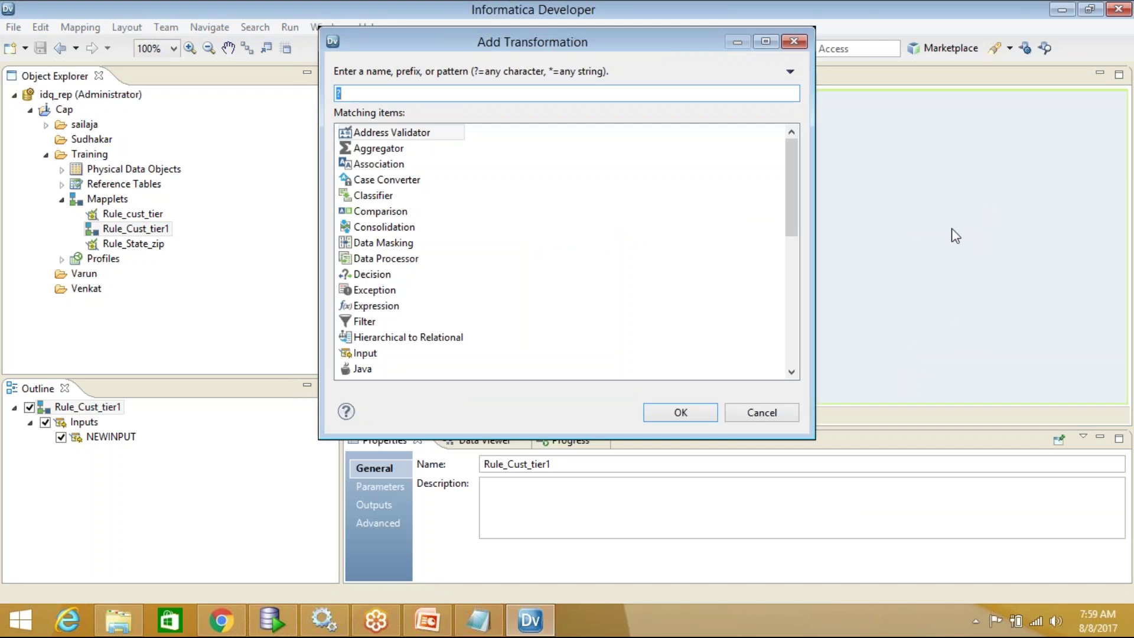
pyautogui.write('PARSE')
pyautogui.click(400, 132)
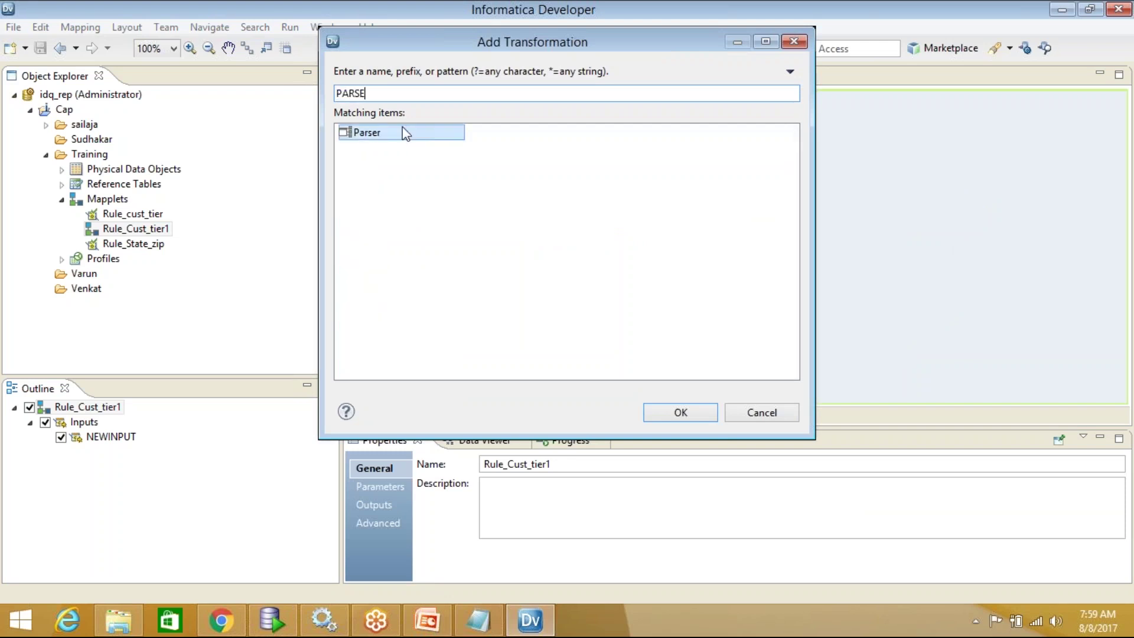
pyautogui.click(681, 412)
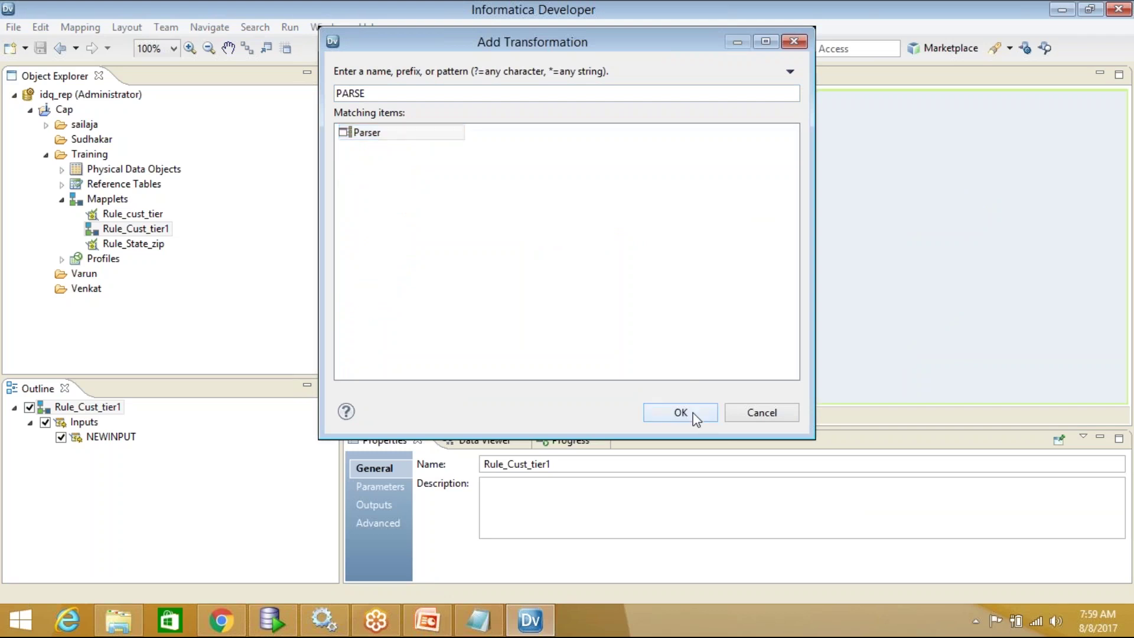
pyautogui.click(474, 168)
pyautogui.click(473, 175)
pyautogui.click(650, 395)
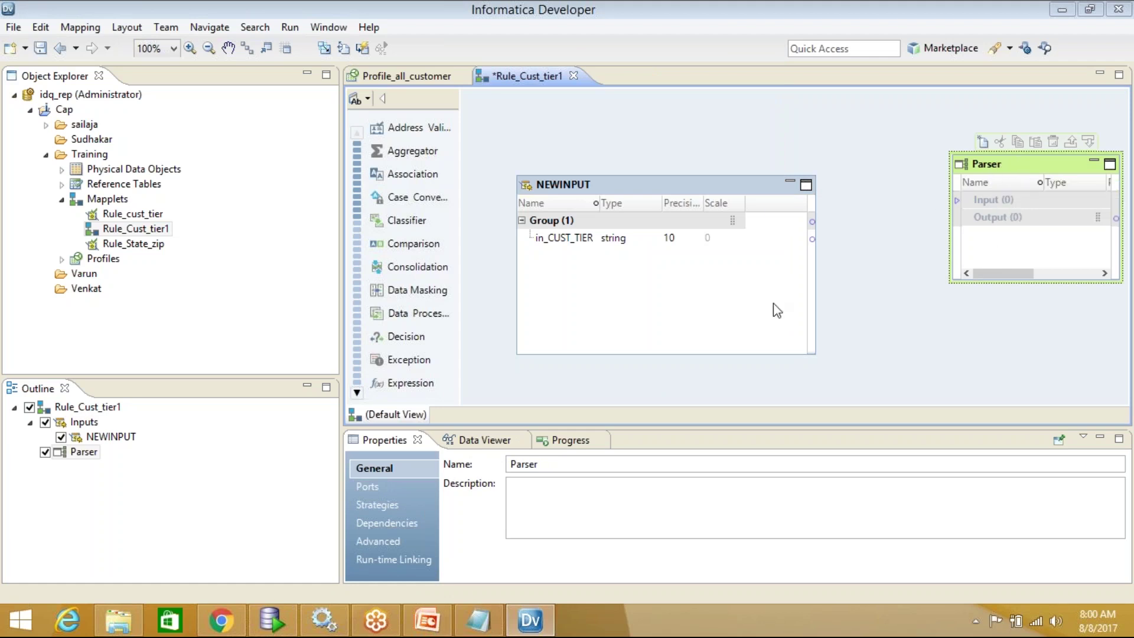
# Link the in_CUST_TIER port of NEWINPUT to the Parser transformation's input group
pyautogui.click(405, 485)
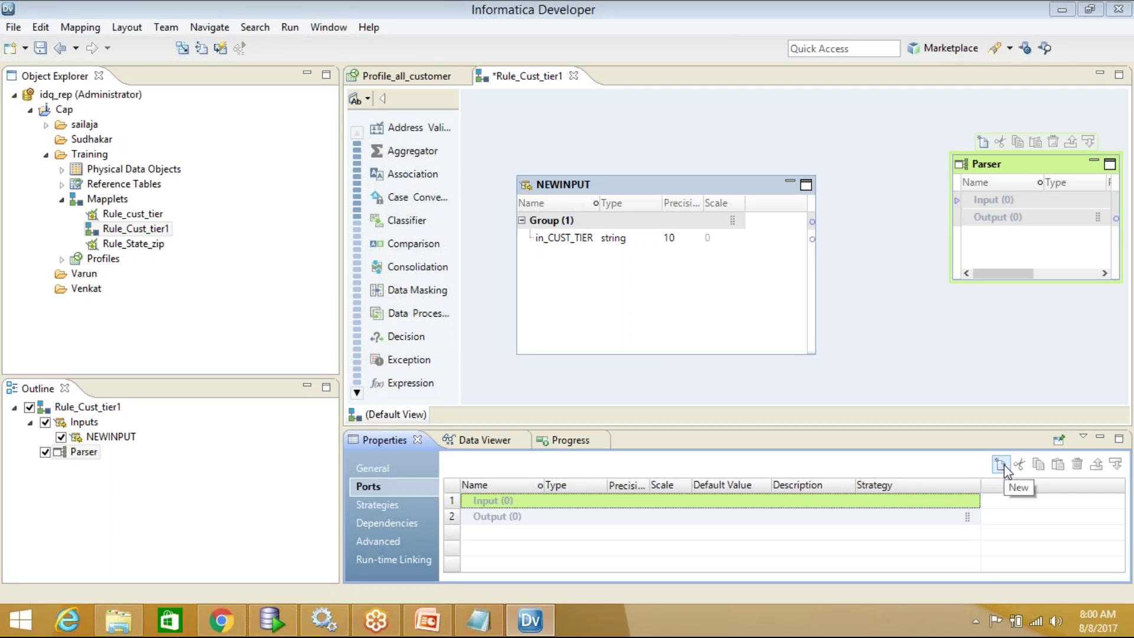
pyautogui.click(551, 241)
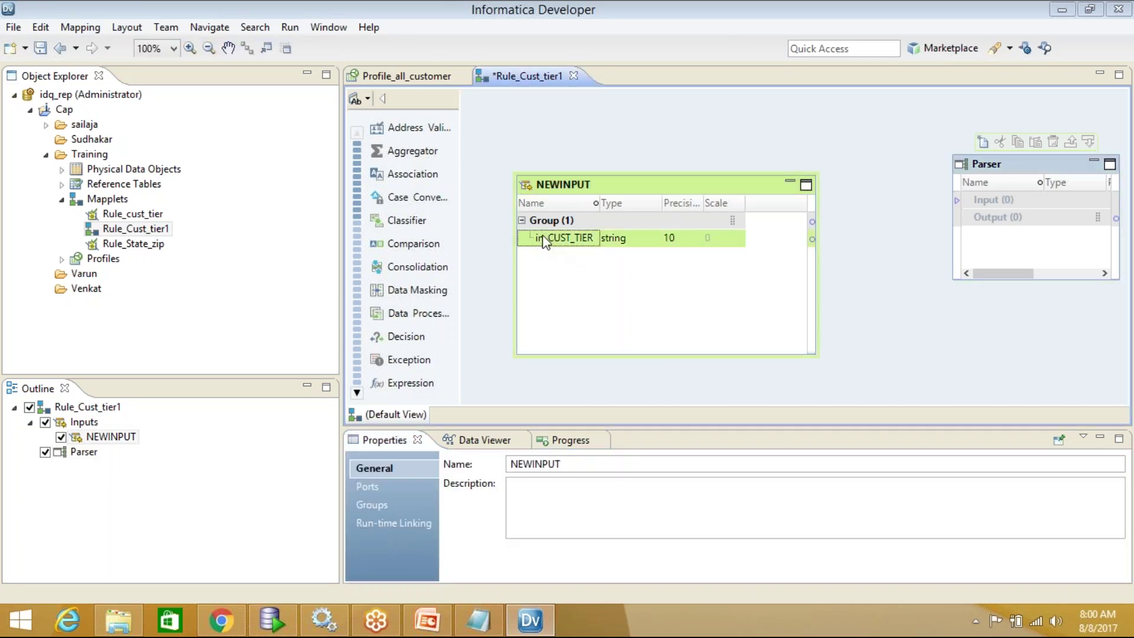
pyautogui.moveTo(551, 241); pyautogui.dragTo(1004, 217)
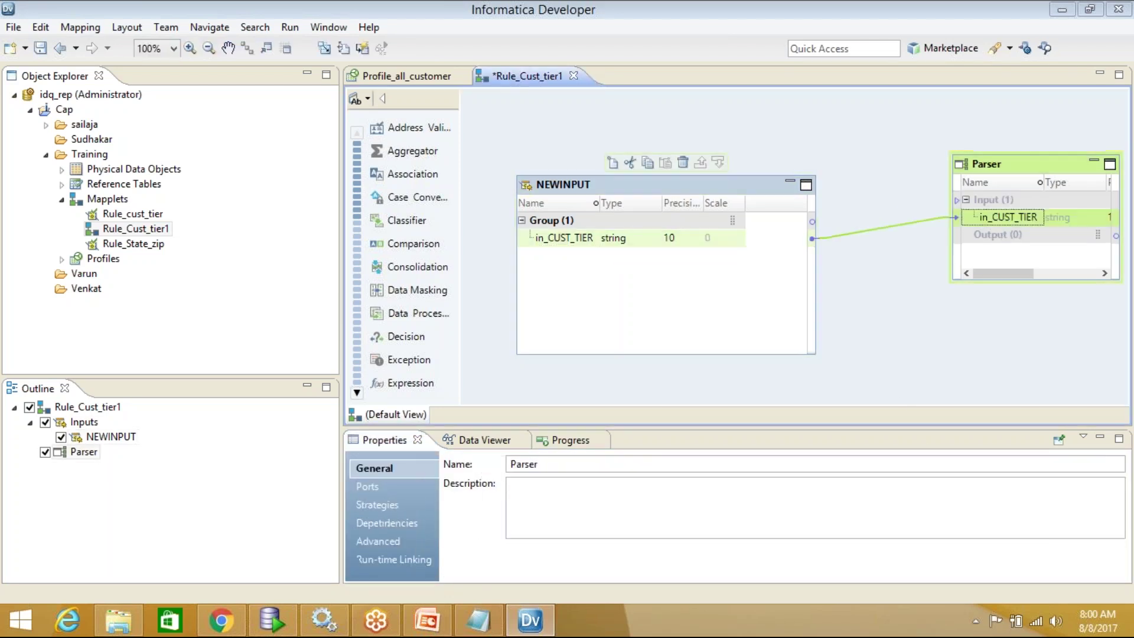
pyautogui.click(396, 505)
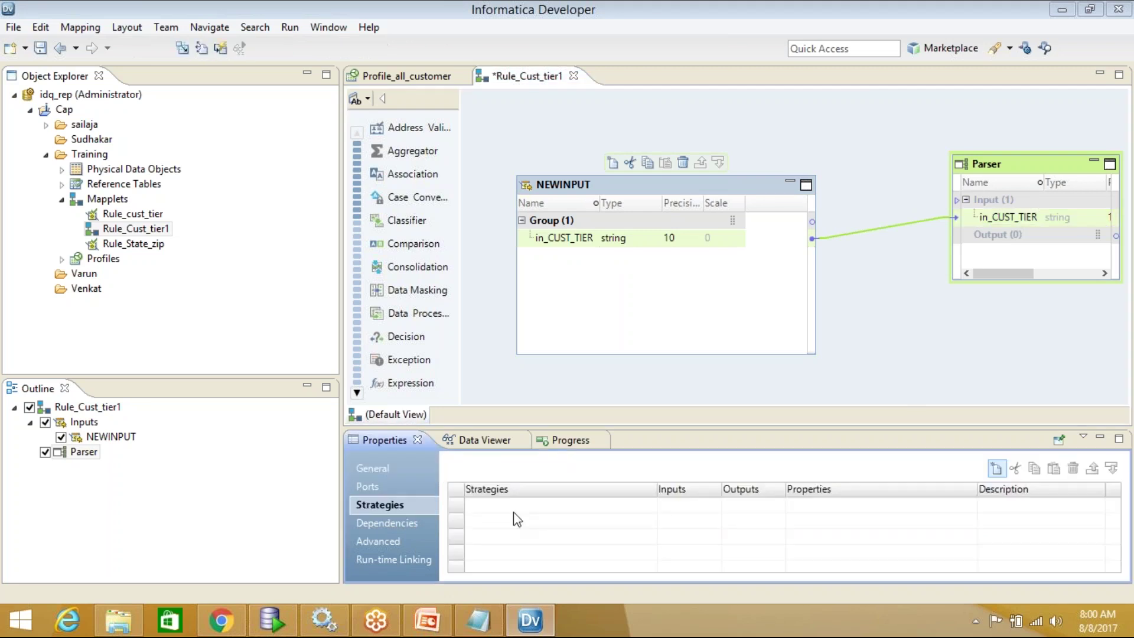
pyautogui.click(996, 469)
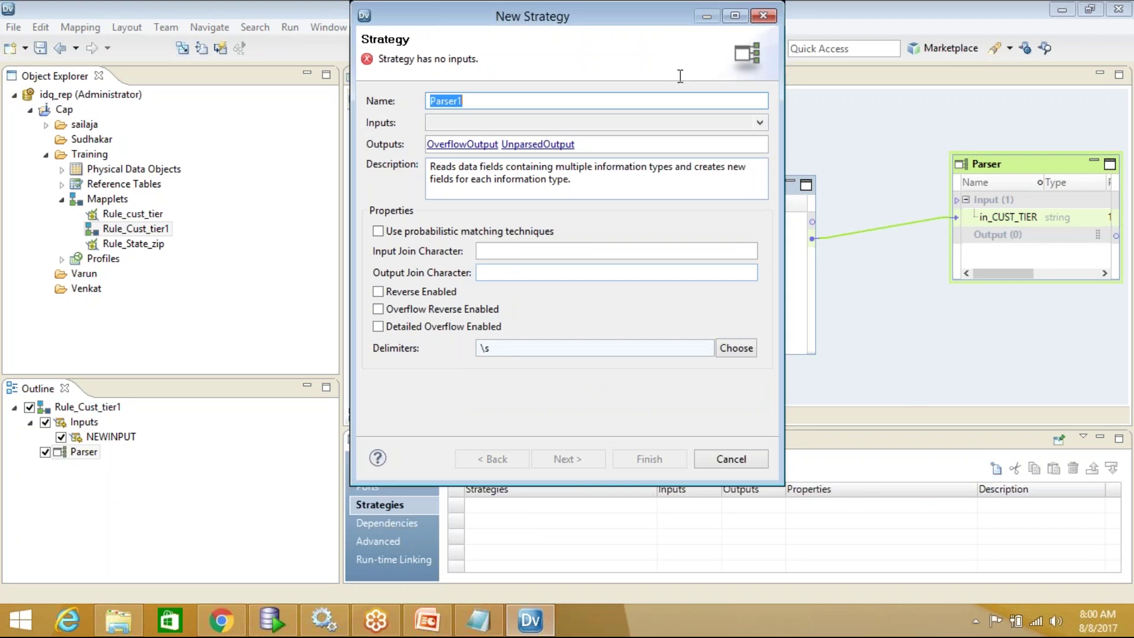
pyautogui.moveTo(522, 20); pyautogui.dragTo(395, 33)
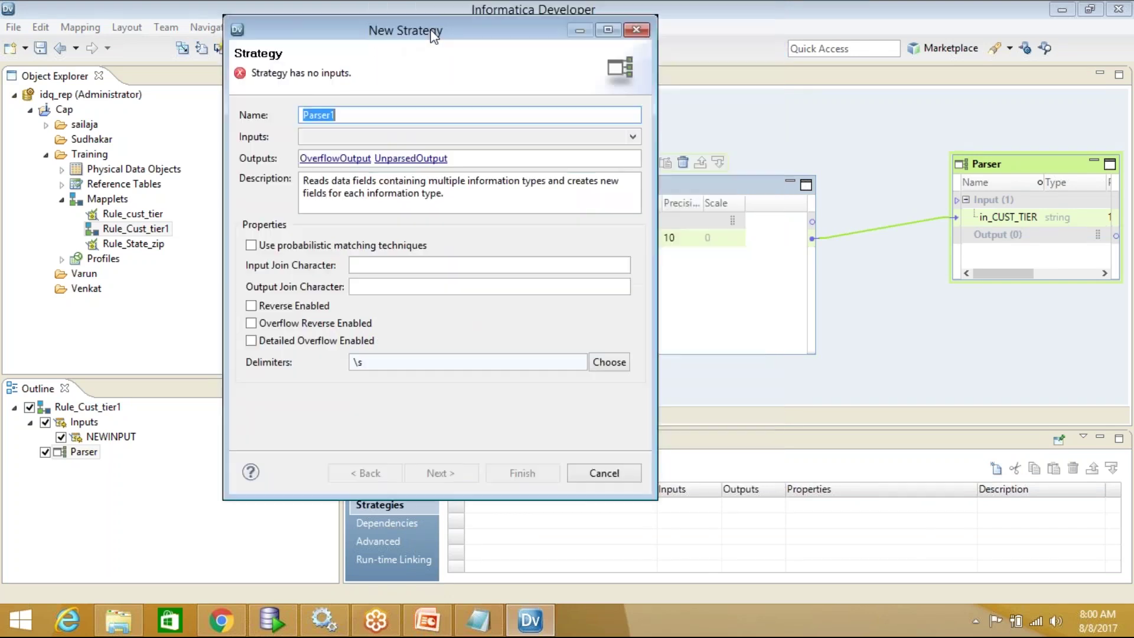
pyautogui.click(636, 30)
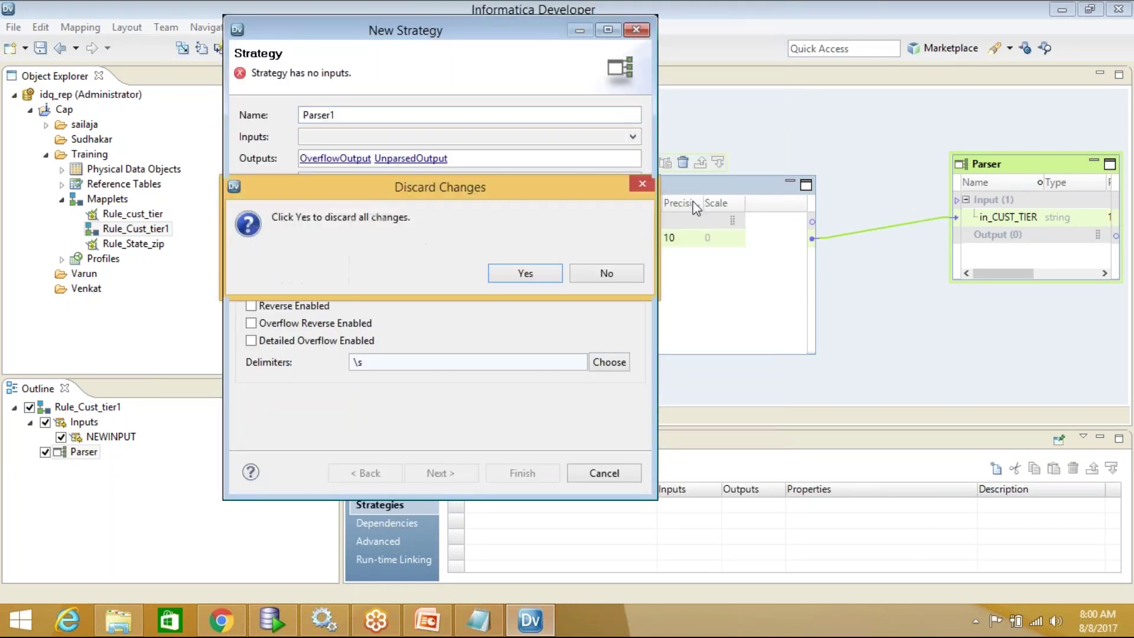
pyautogui.click(526, 274)
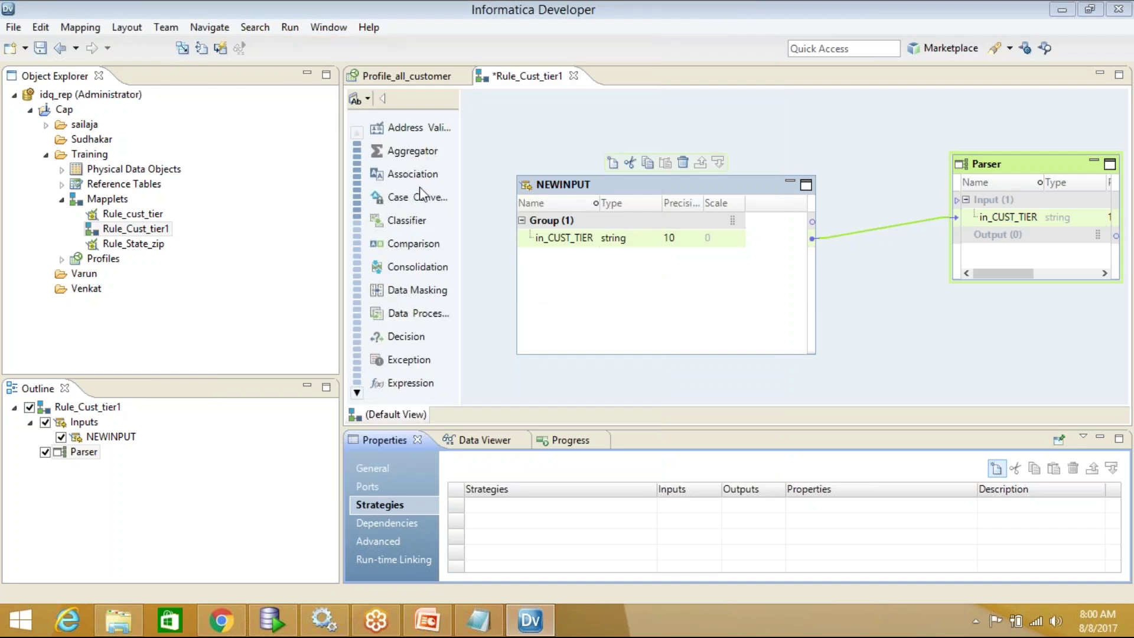
# Maximize the mapplet editor, move the Parser transformation slightly lower and make its box taller
pyautogui.doubleClick(677, 82)
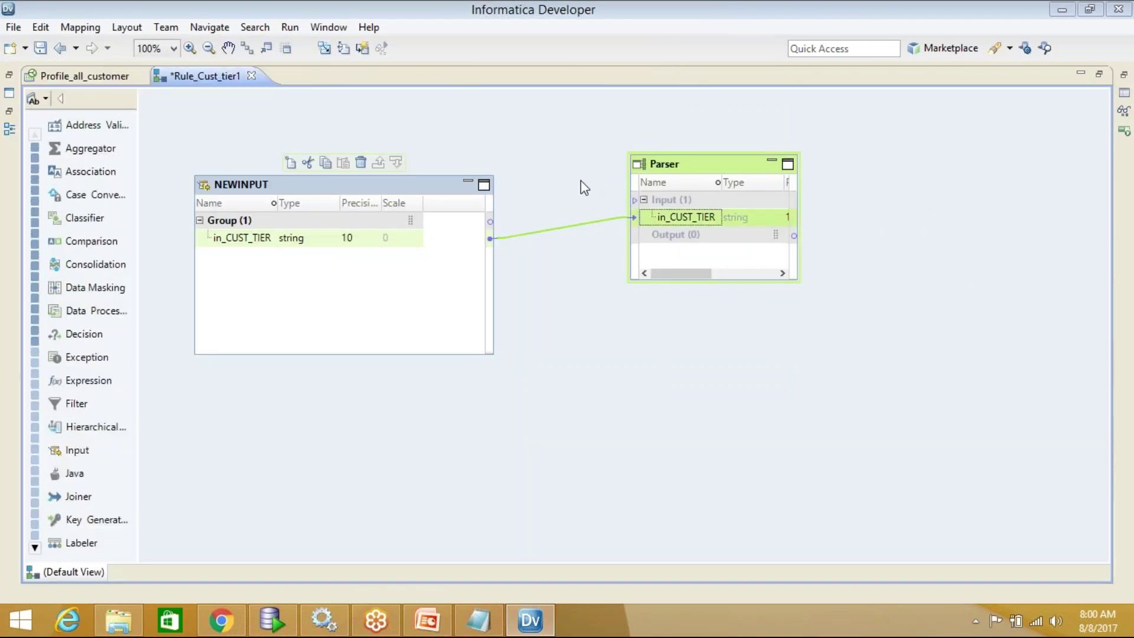
pyautogui.moveTo(679, 166); pyautogui.dragTo(699, 206)
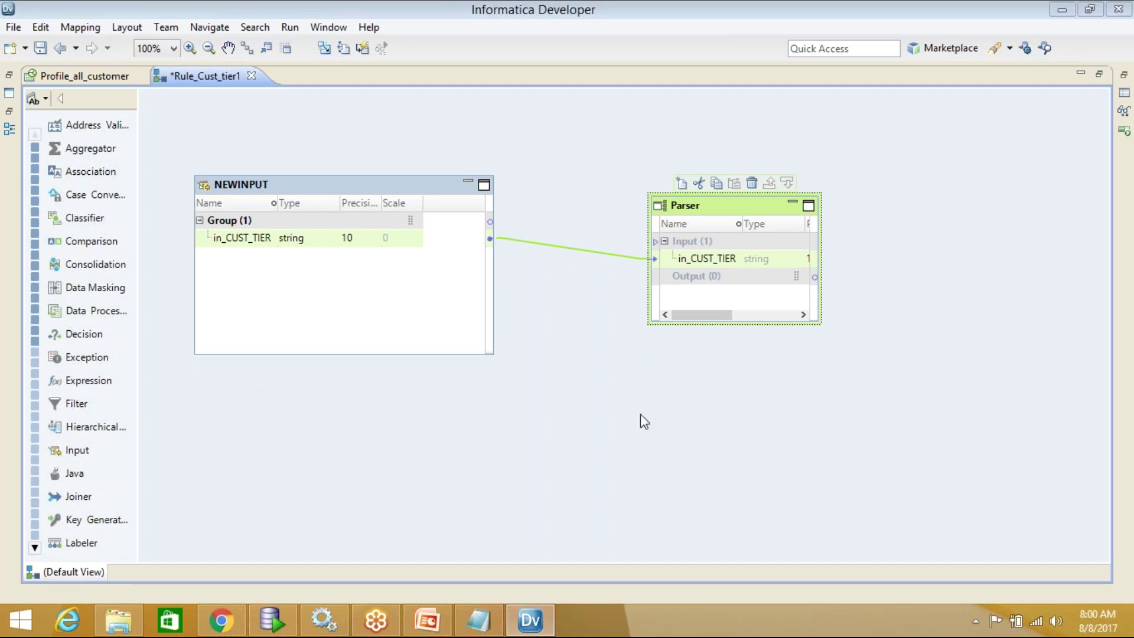
pyautogui.moveTo(709, 324); pyautogui.dragTo(699, 373)
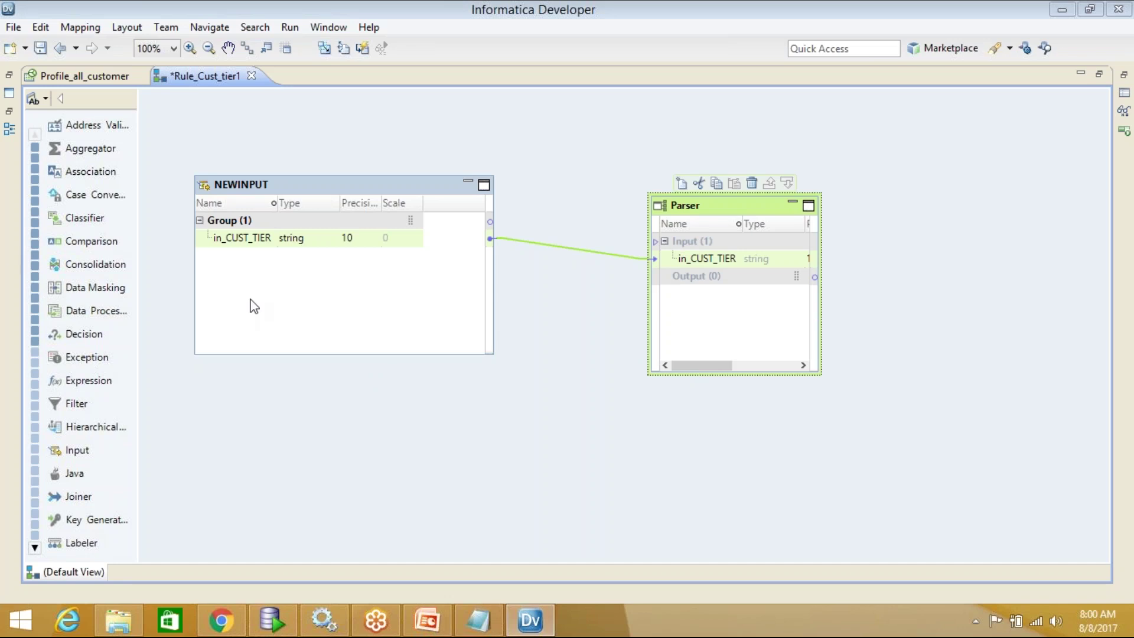
pyautogui.rightClick(459, 425)
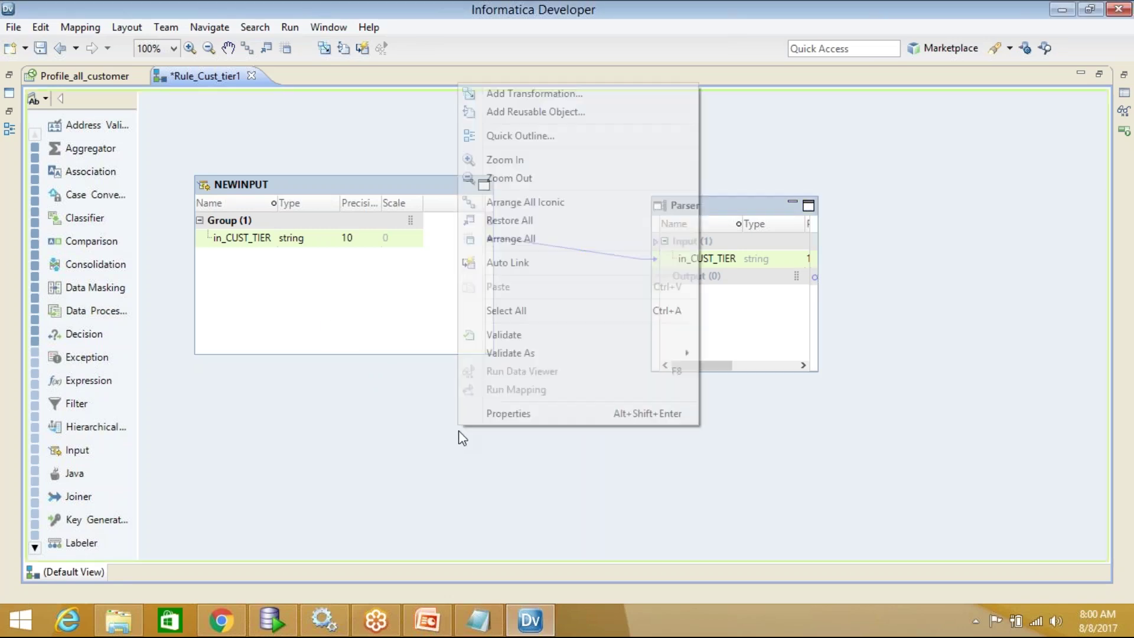
pyautogui.click(562, 99)
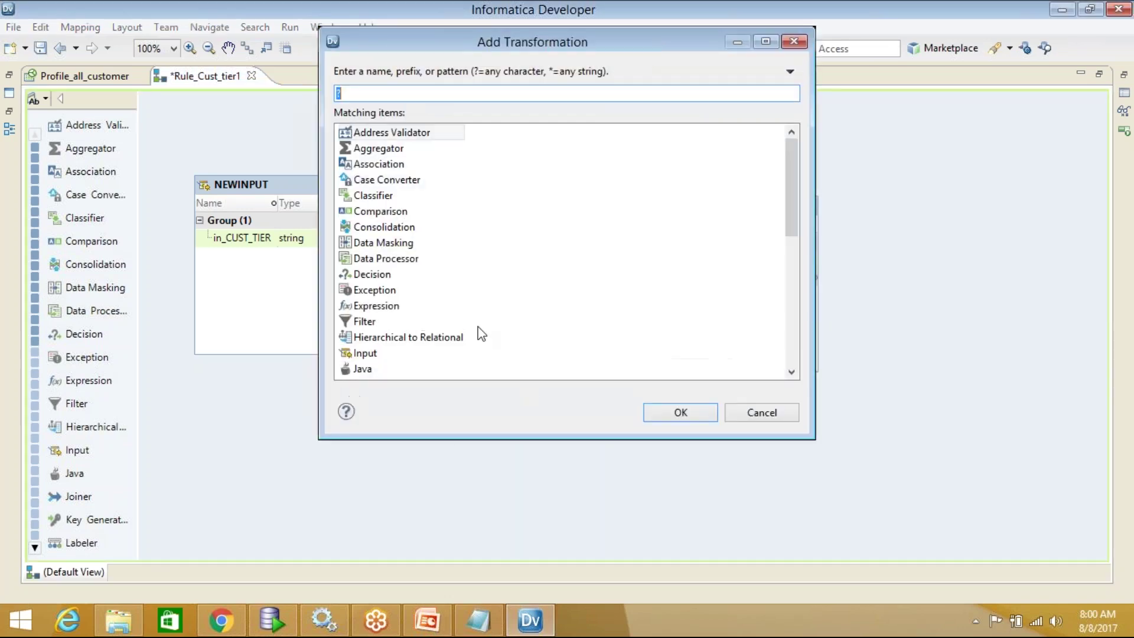
pyautogui.click(753, 414)
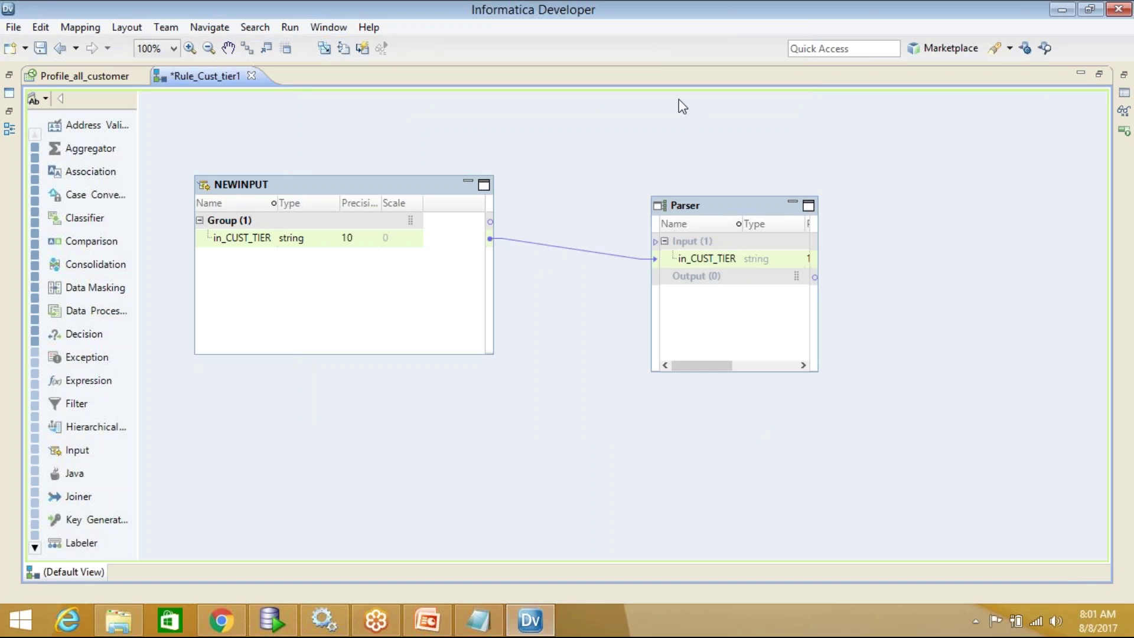
# Restore the editor layout and start a new Parser strategy named Parser_CUST_TIER with in_CUST_TIER as its input
pyautogui.doubleClick(674, 79)
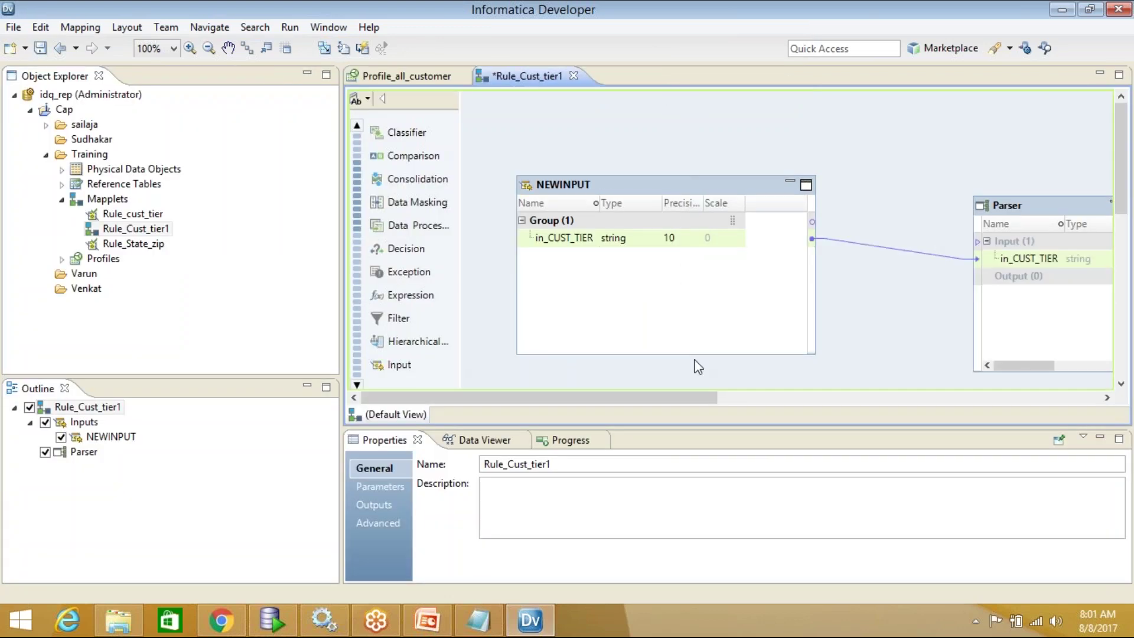
pyautogui.moveTo(644, 395); pyautogui.dragTo(697, 396)
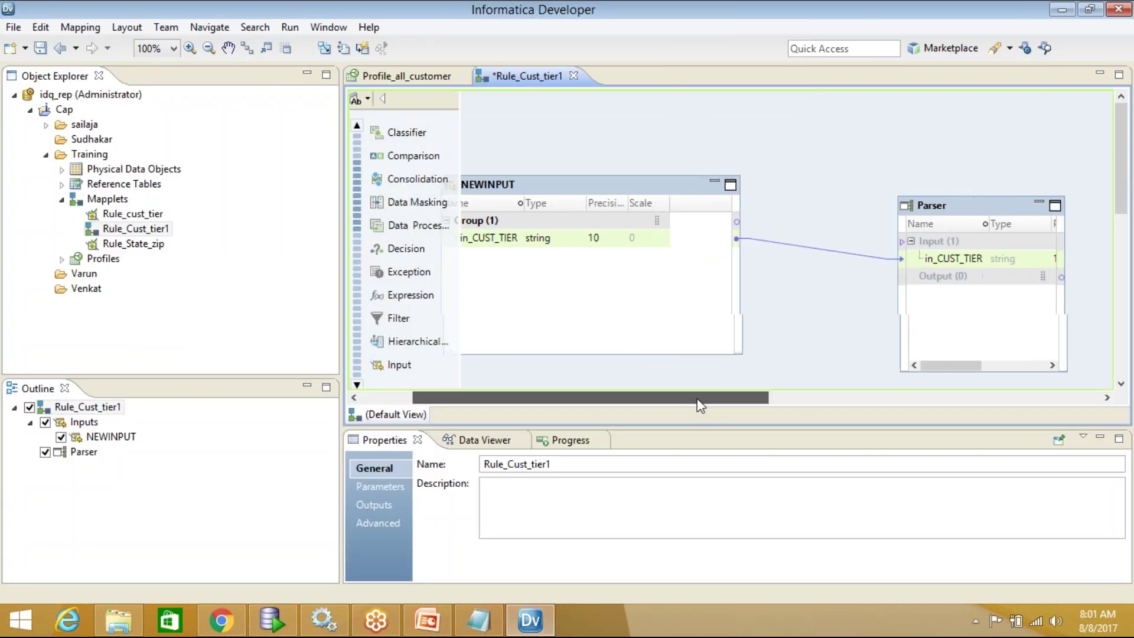
pyautogui.click(942, 211)
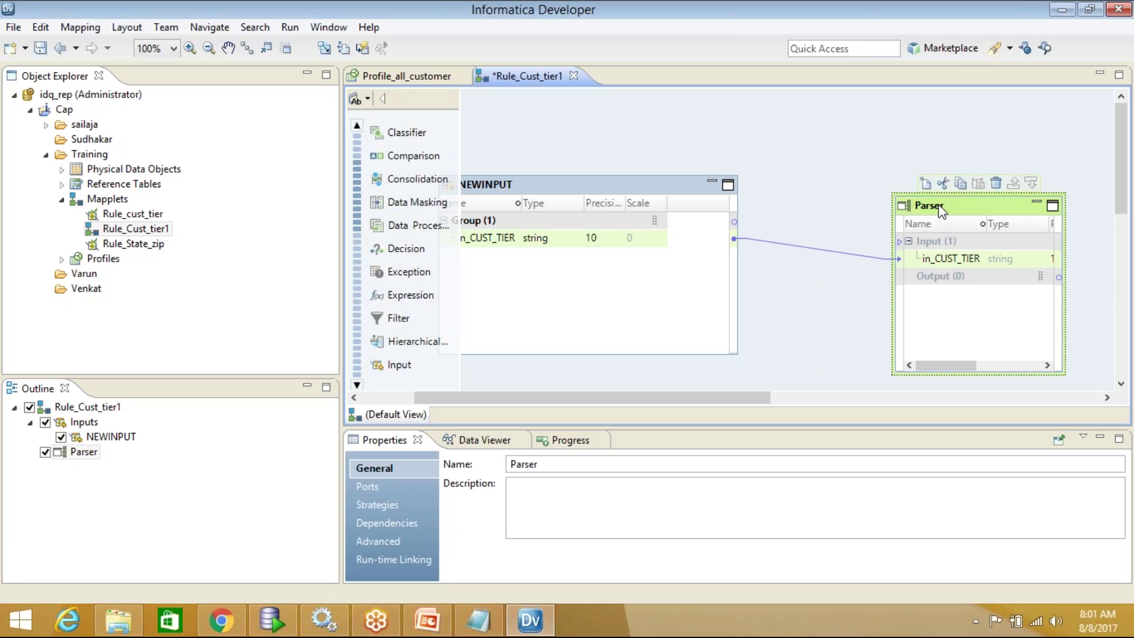
pyautogui.click(395, 487)
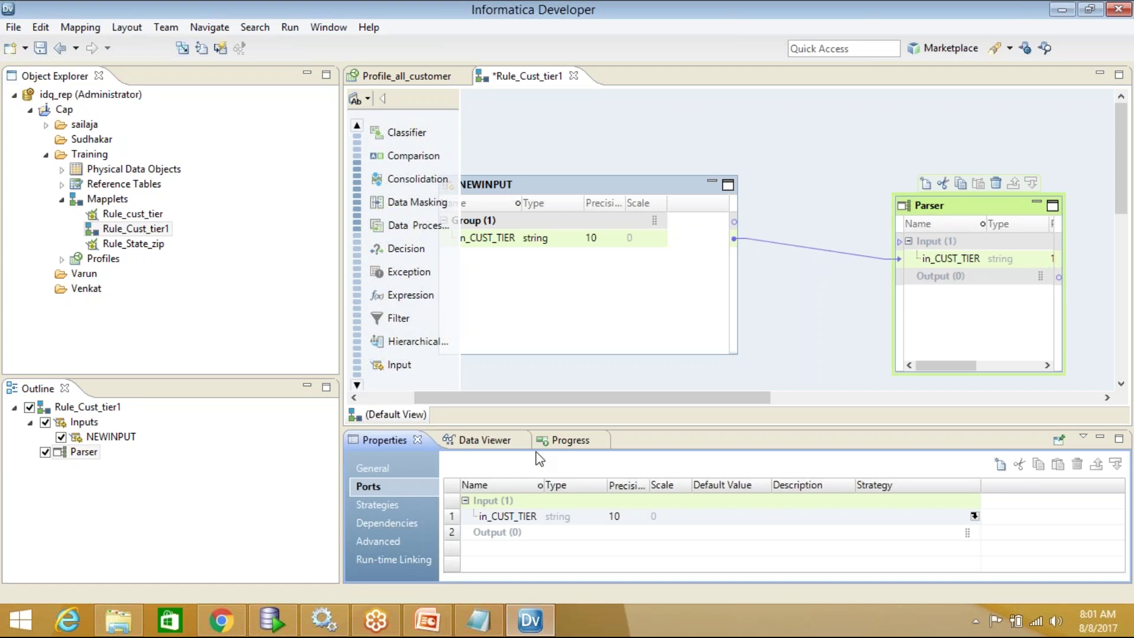
pyautogui.moveTo(629, 427); pyautogui.dragTo(642, 382)
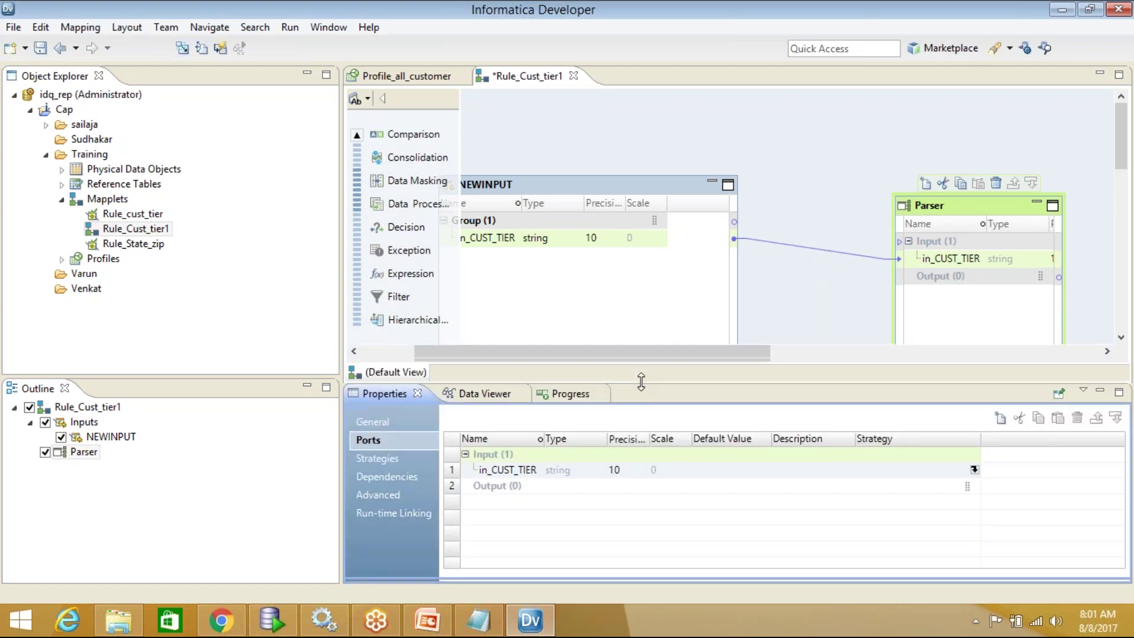
pyautogui.click(390, 459)
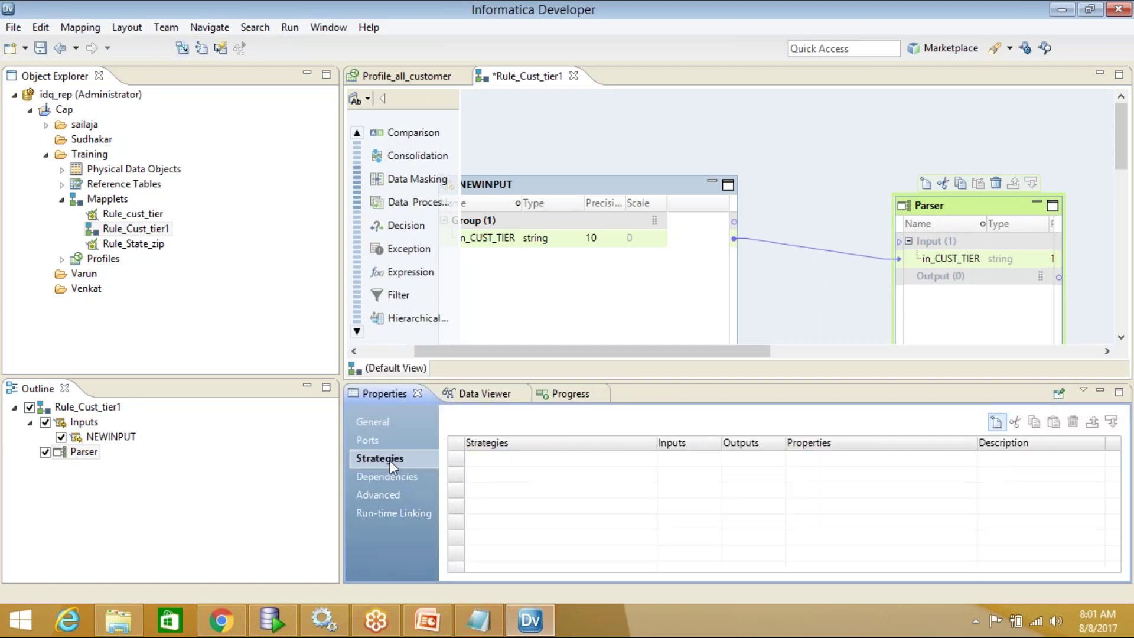
pyautogui.click(998, 422)
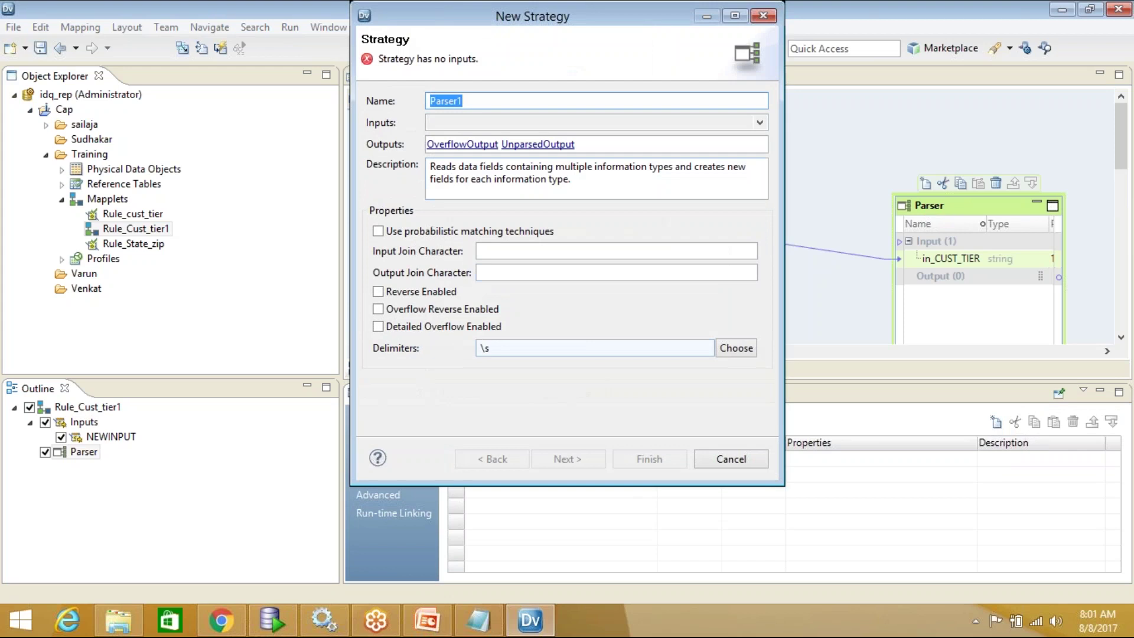
pyautogui.click(560, 101)
pyautogui.write('_CUST_TIER')
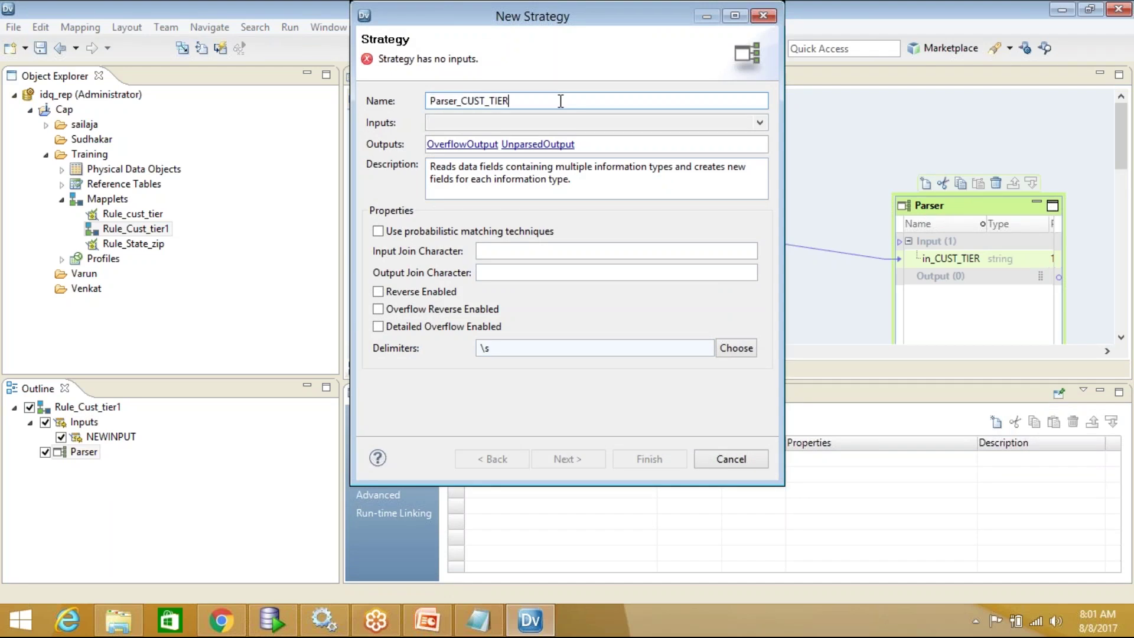
pyautogui.click(501, 126)
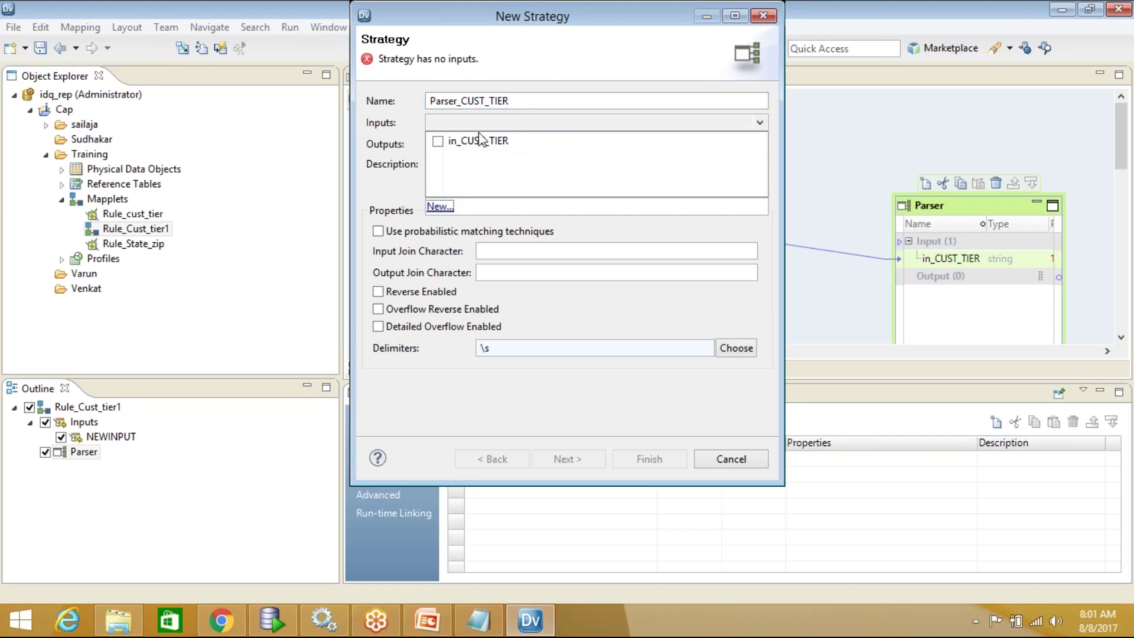
pyautogui.click(438, 141)
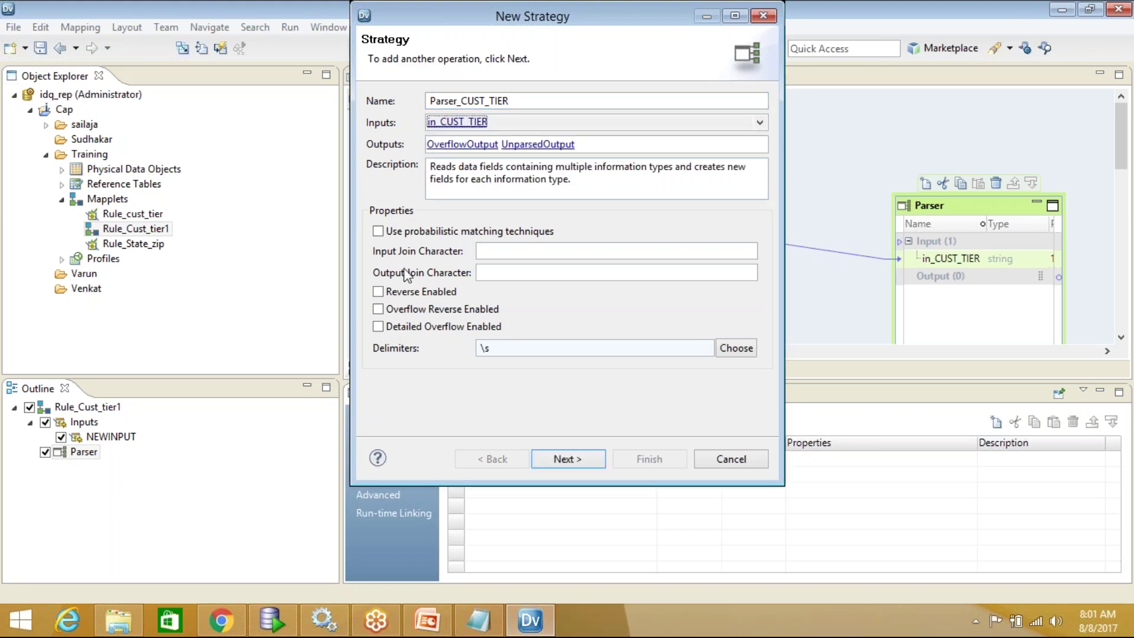
# Add a Parse using Reference Table operation to the Parser_CUST_TIER strategy
pyautogui.click(562, 459)
pyautogui.click(464, 117)
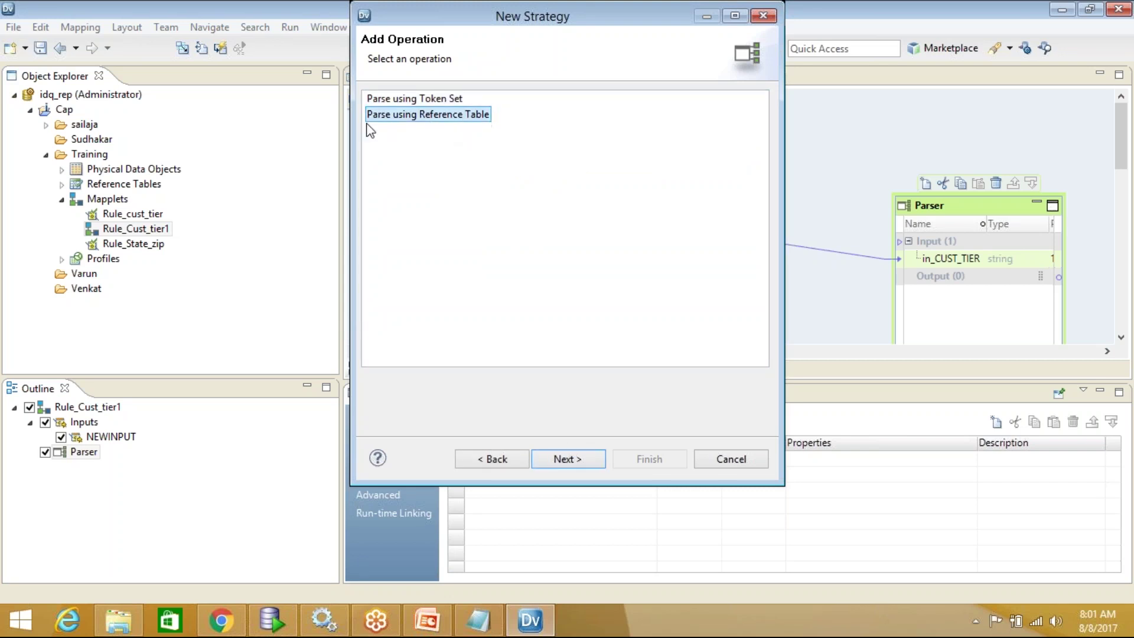
pyautogui.click(572, 459)
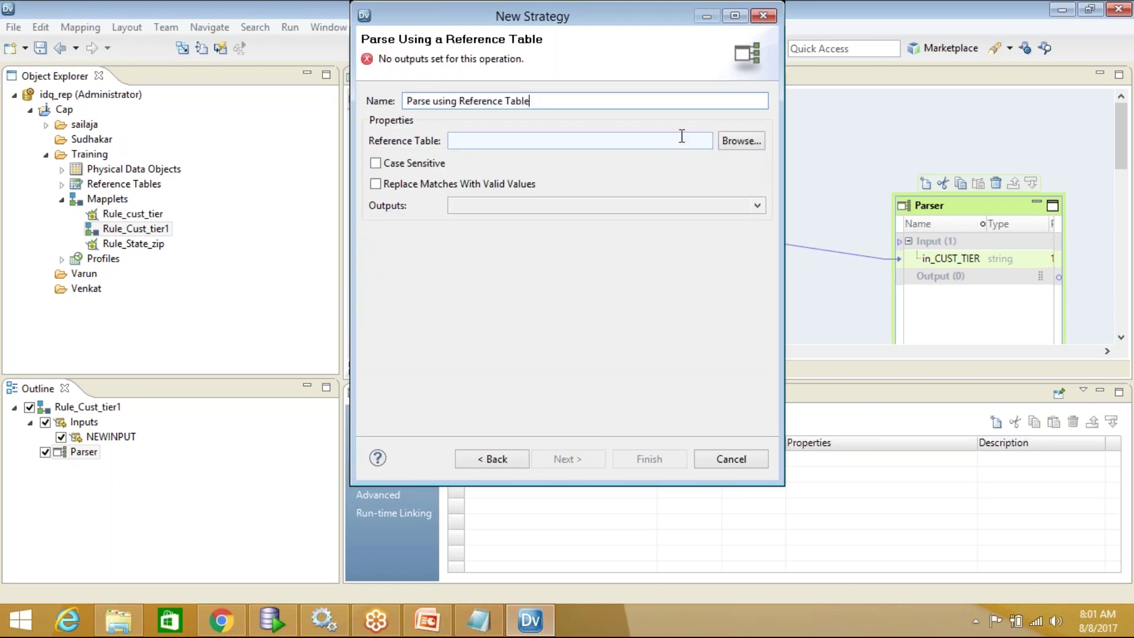
# Select Reference_Table_valid_cust_tier from the Cap project's Training folder as the reference table for the parse operation
pyautogui.click(741, 141)
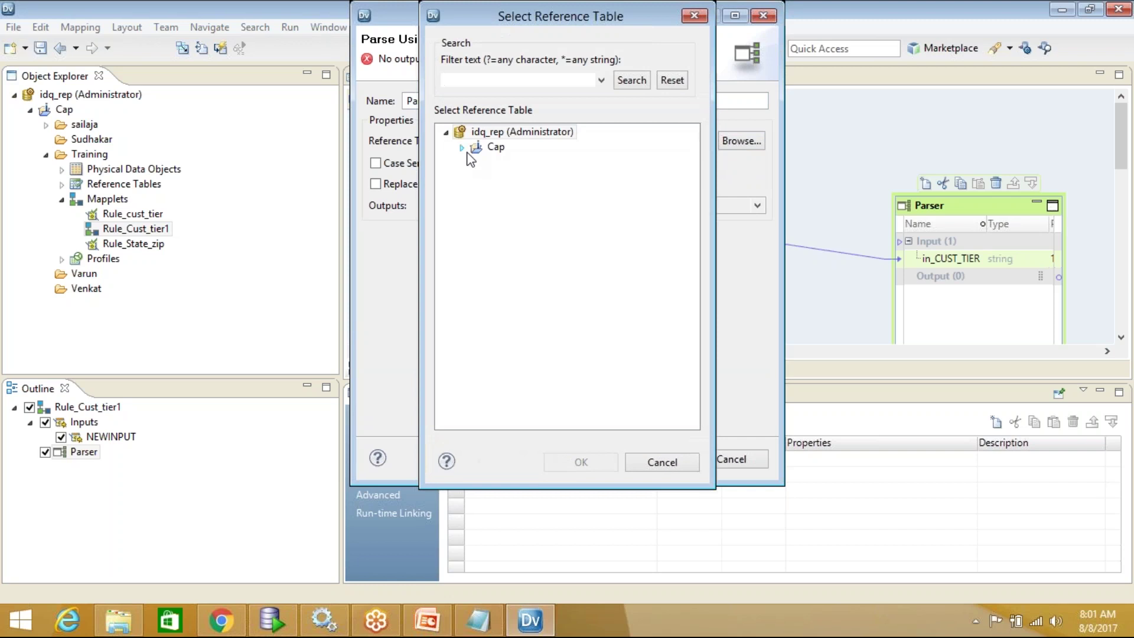
pyautogui.click(495, 148)
pyautogui.doubleClick(521, 162)
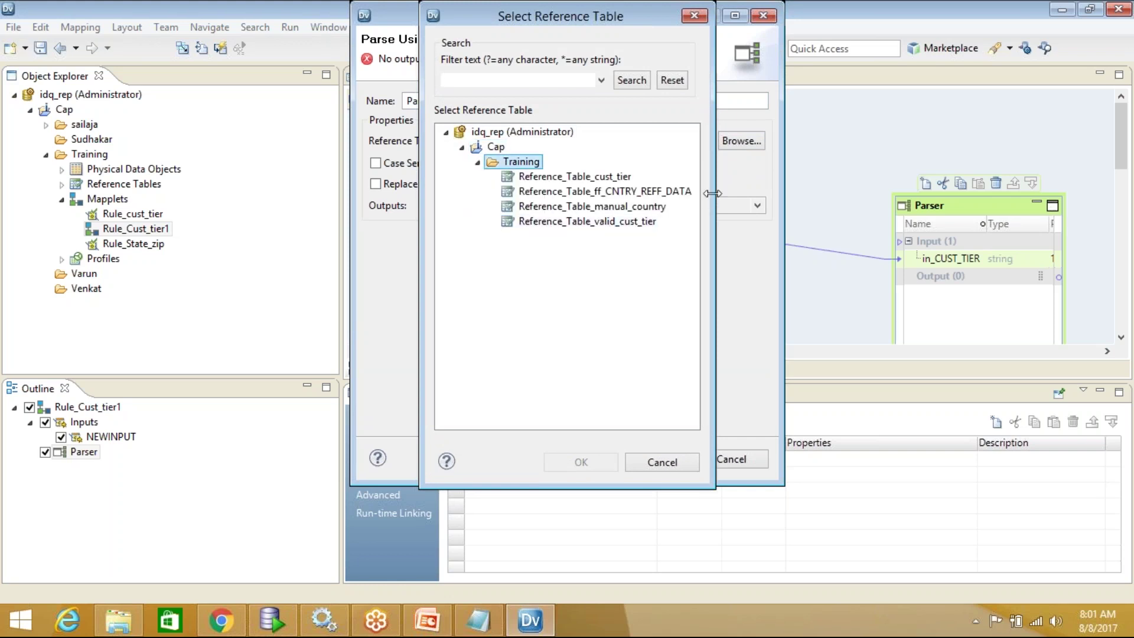
pyautogui.moveTo(714, 194); pyautogui.dragTo(798, 194)
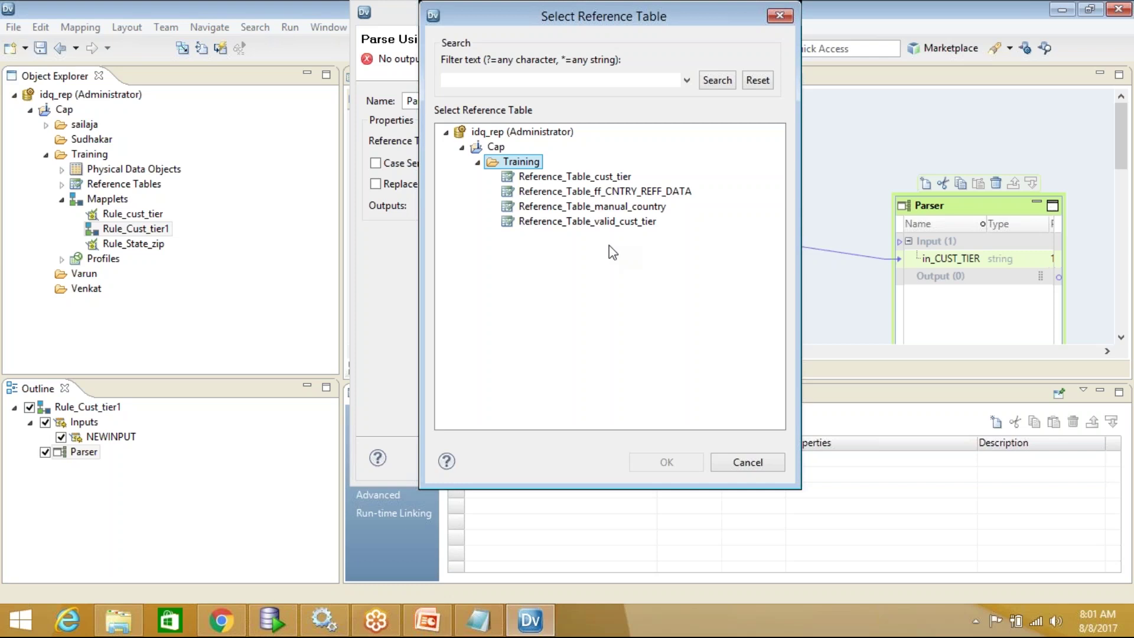
pyautogui.click(597, 222)
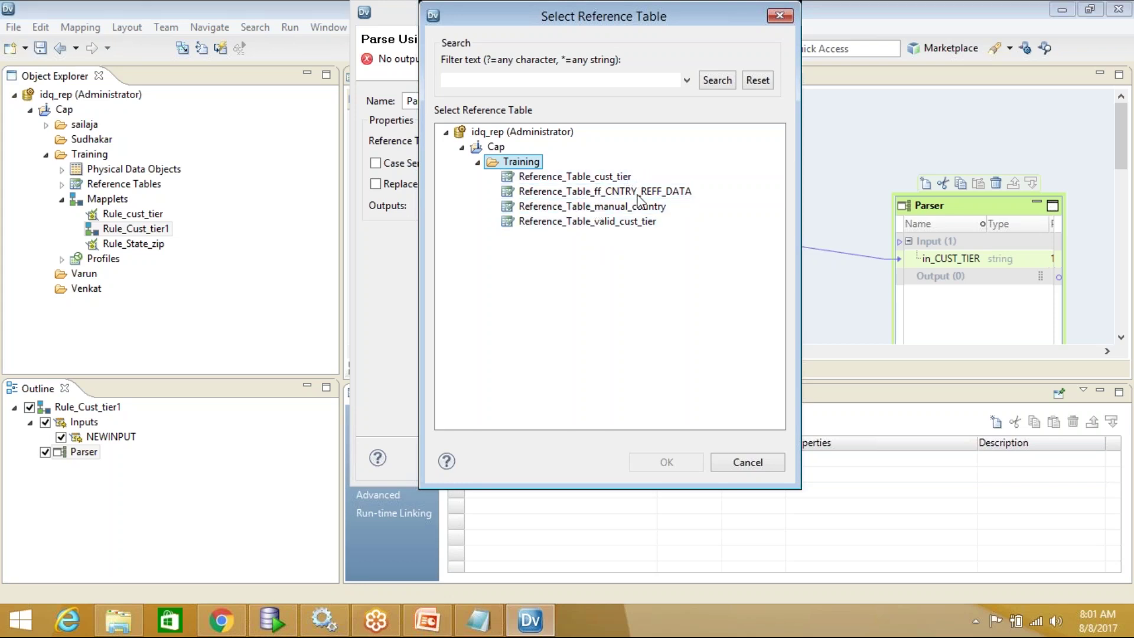
pyautogui.click(640, 222)
pyautogui.click(667, 463)
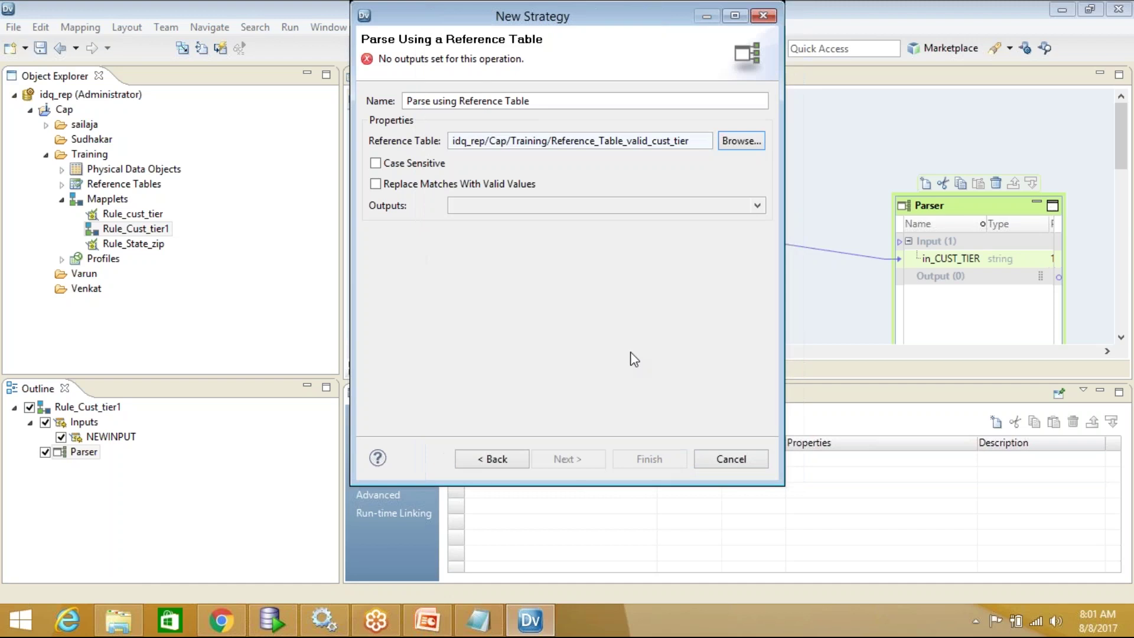
# Define a new operation output named out_CUST_TIER and finish the Parser_CUST_TIER strategy
pyautogui.click(497, 208)
pyautogui.click(463, 287)
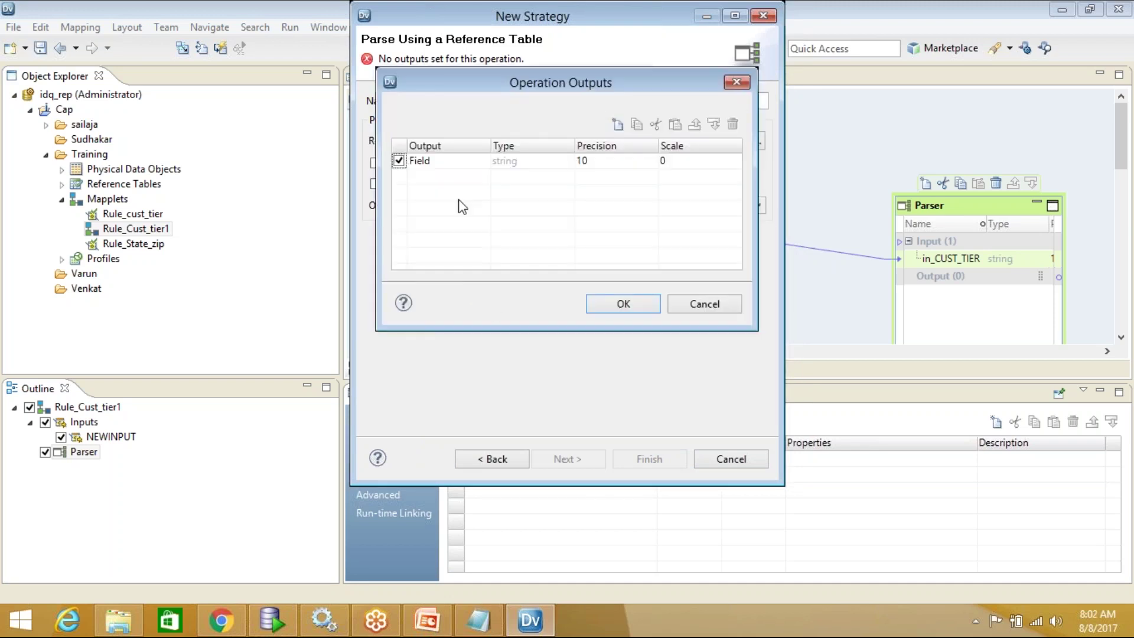
pyautogui.click(451, 165)
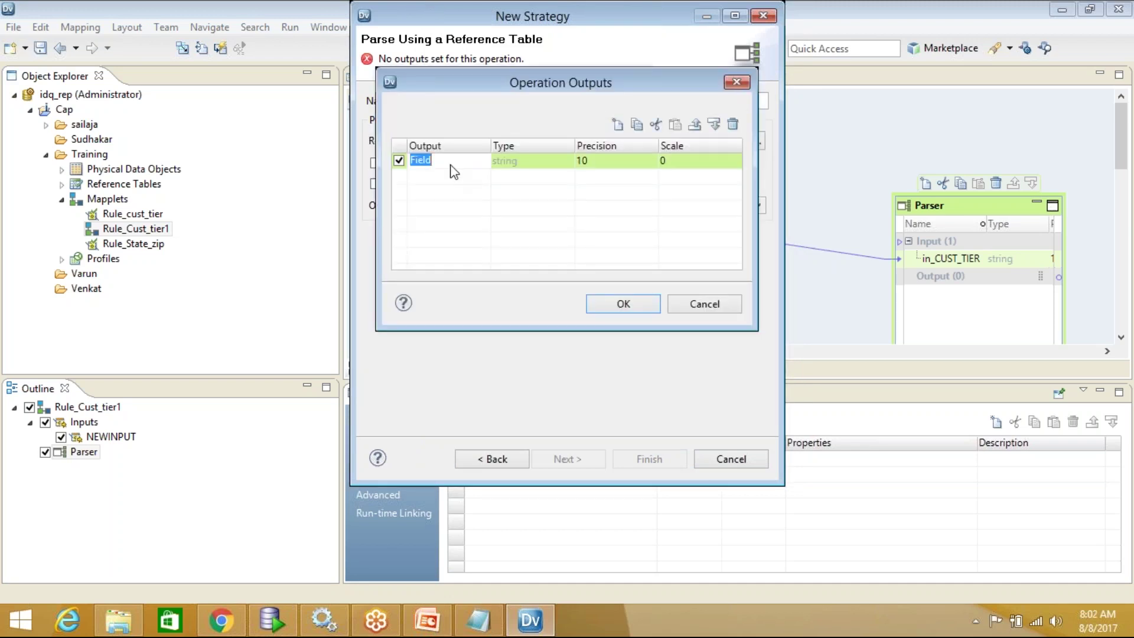
pyautogui.write('out_CUST_TIER')
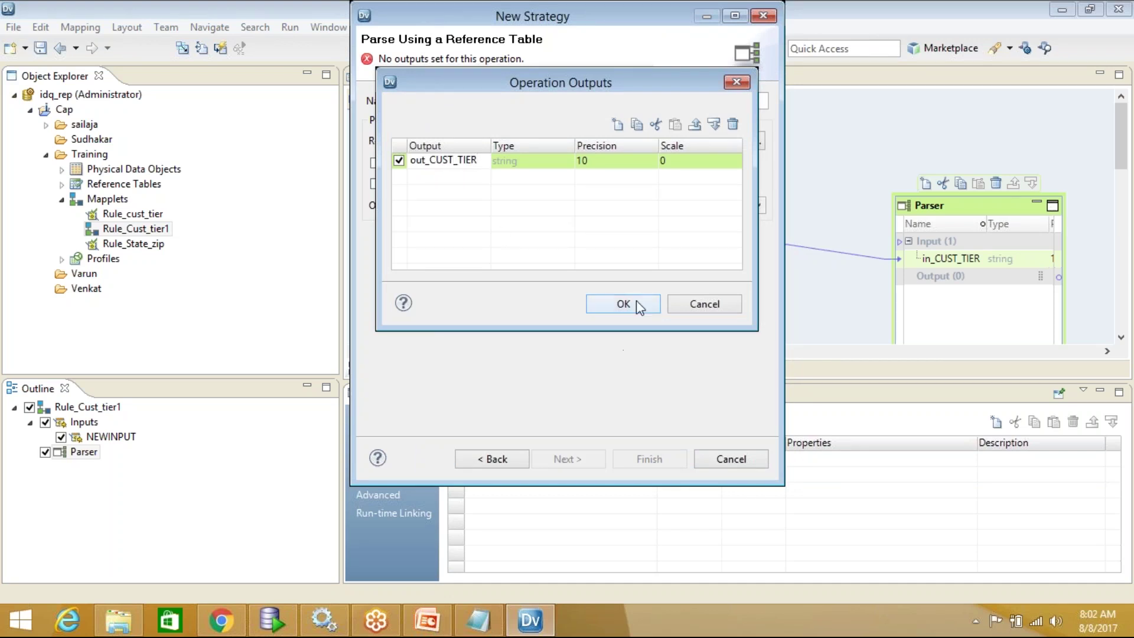
pyautogui.click(636, 300)
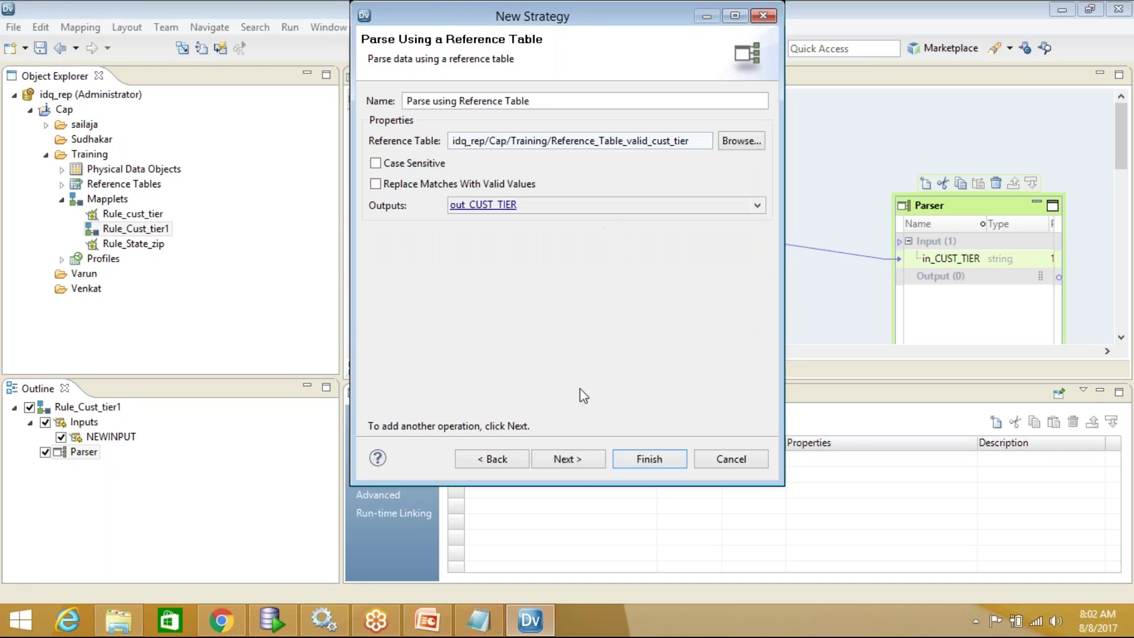
pyautogui.click(642, 459)
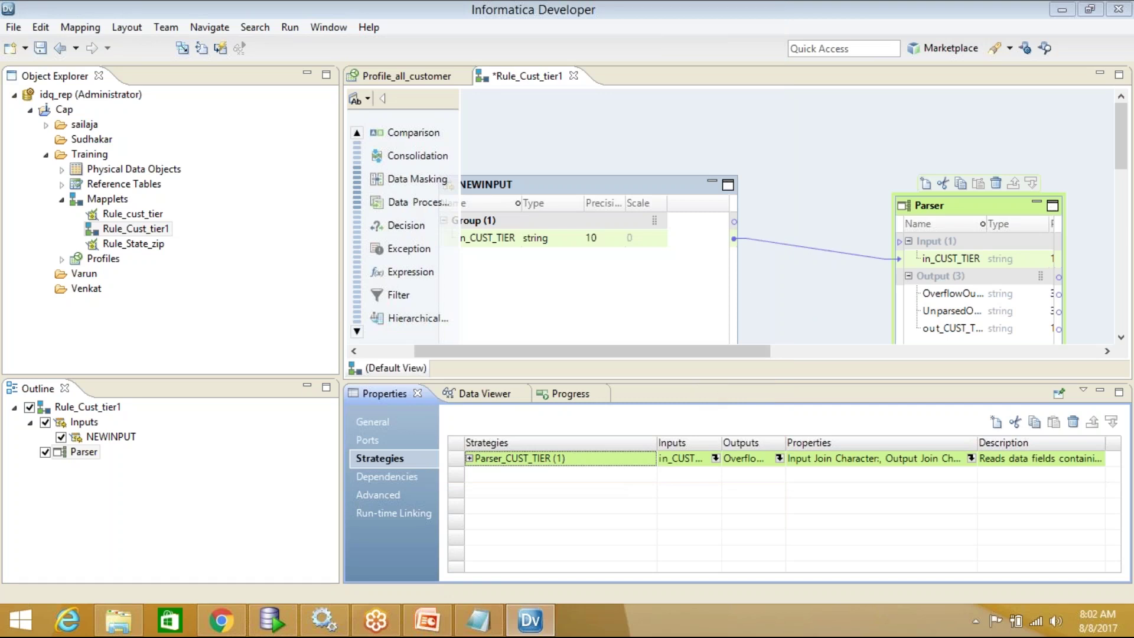
# Maximize the mapplet editor, shift the Parser closer to NEWINPUT and add an Output transformation beside it
pyautogui.doubleClick(638, 80)
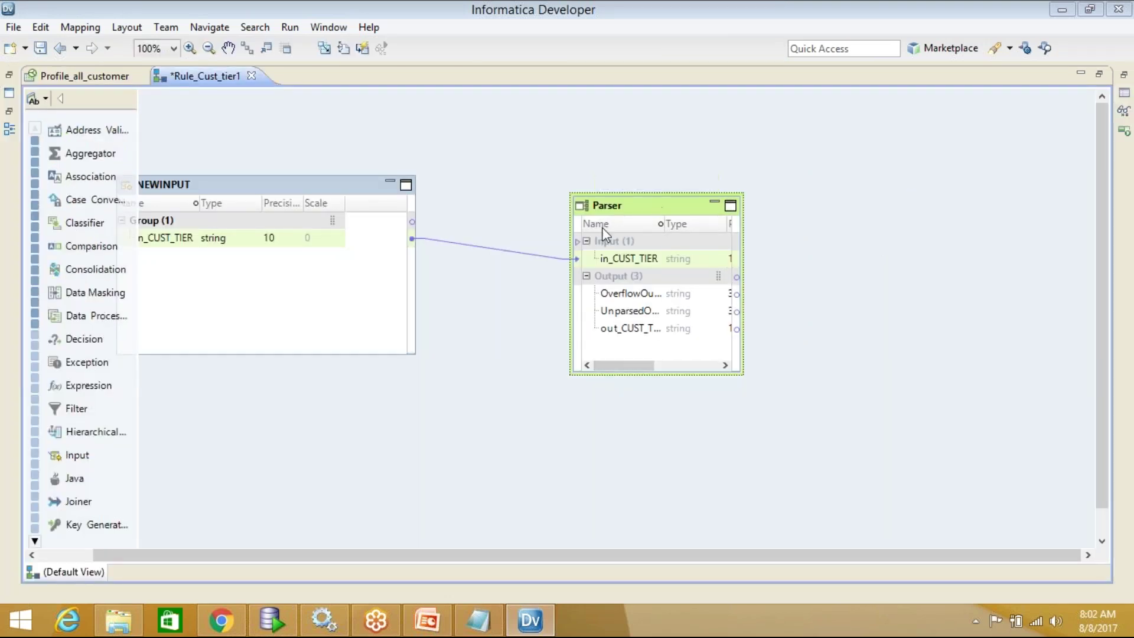
pyautogui.moveTo(656, 205); pyautogui.dragTo(614, 226)
pyautogui.rightClick(798, 211)
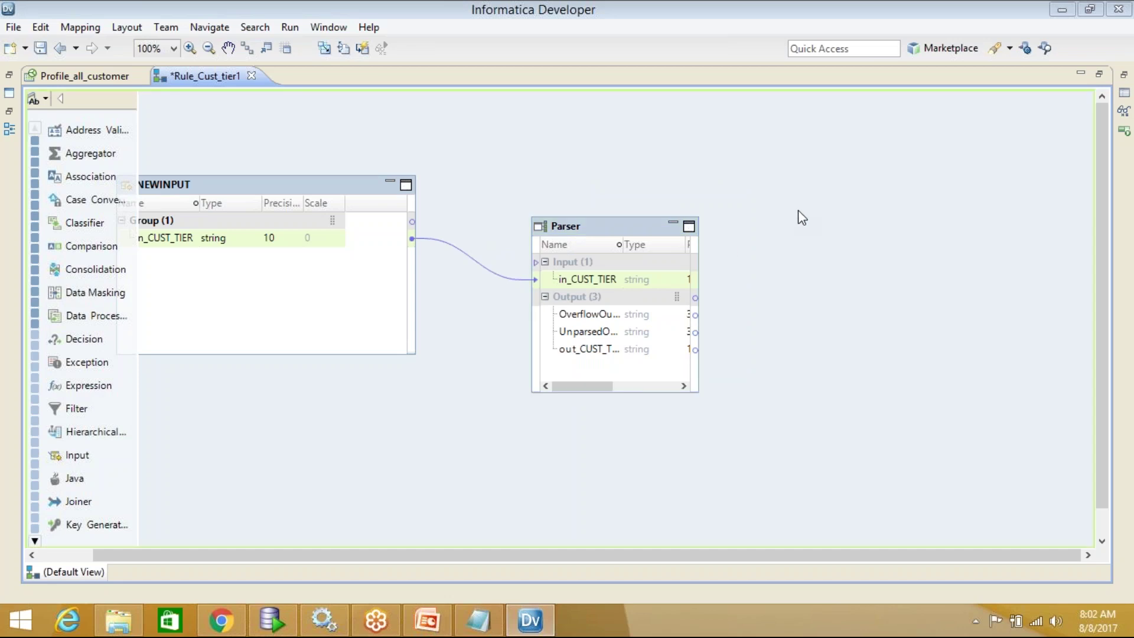
pyautogui.click(853, 221)
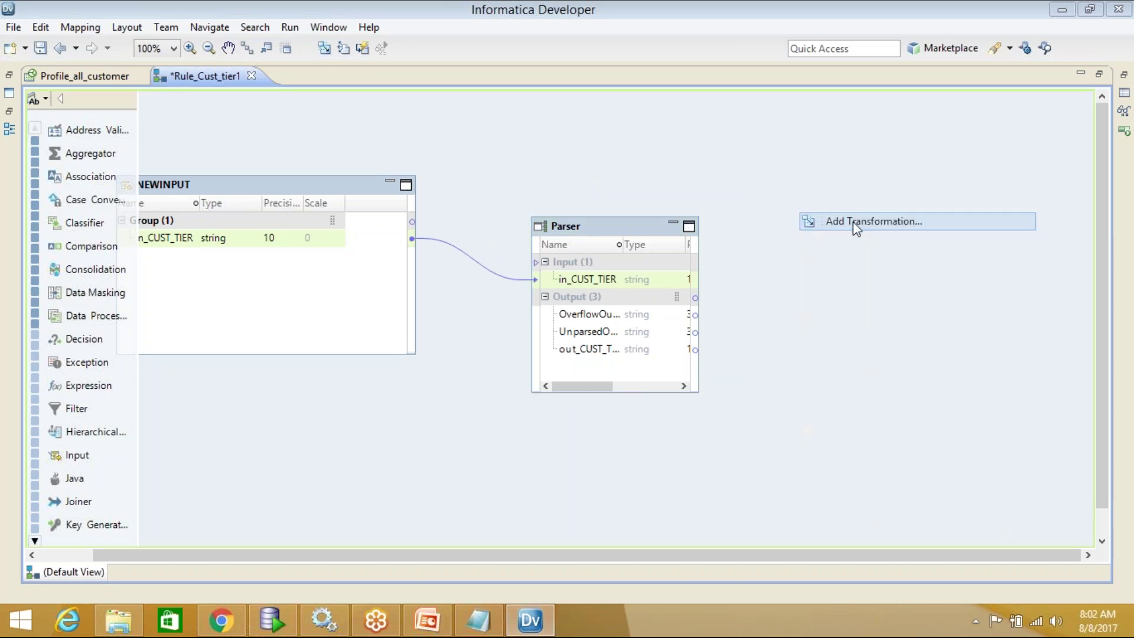
pyautogui.write('ou')
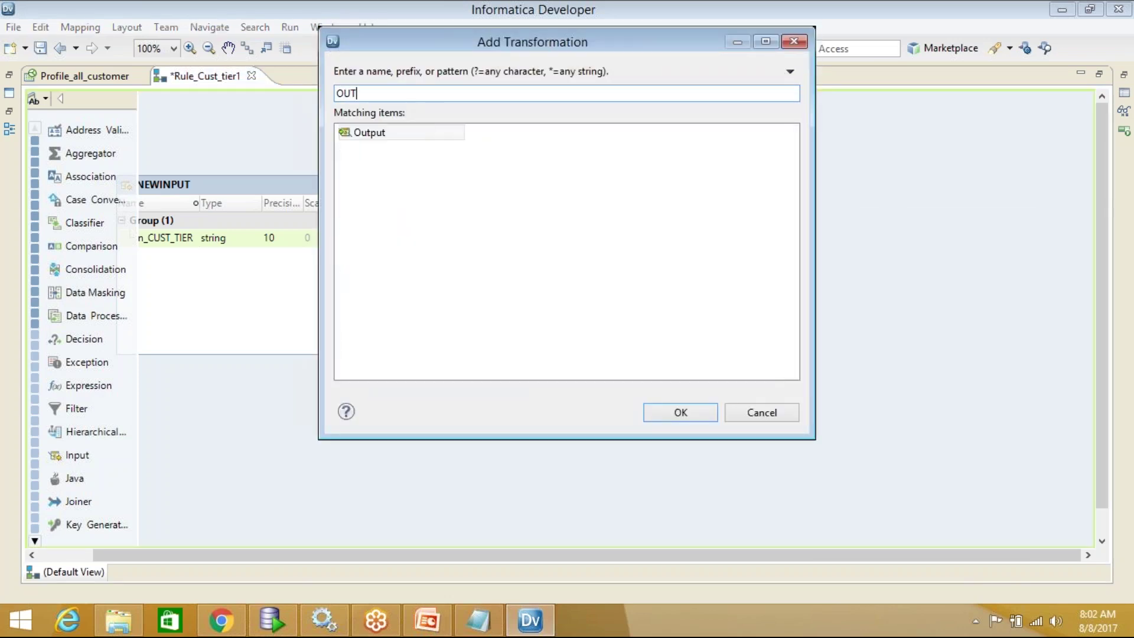
pyautogui.click(411, 131)
pyautogui.click(700, 410)
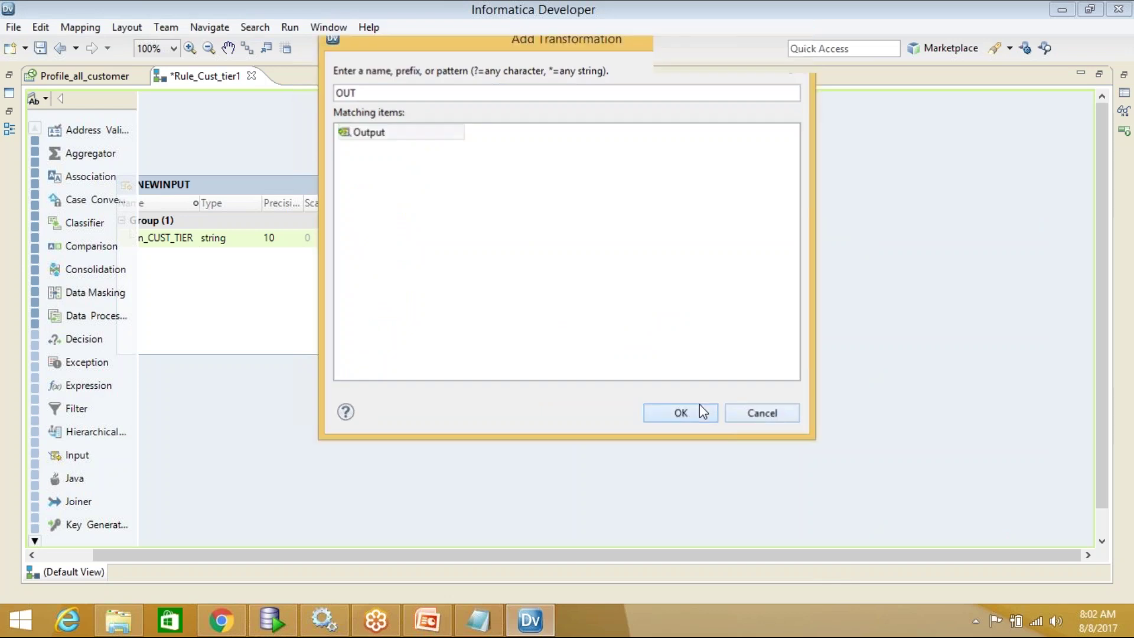
# Link the Parser's out_CUST_TIER port to the NEWOUTPUT transformation and save the mapplet
pyautogui.moveTo(591, 350); pyautogui.dragTo(931, 304)
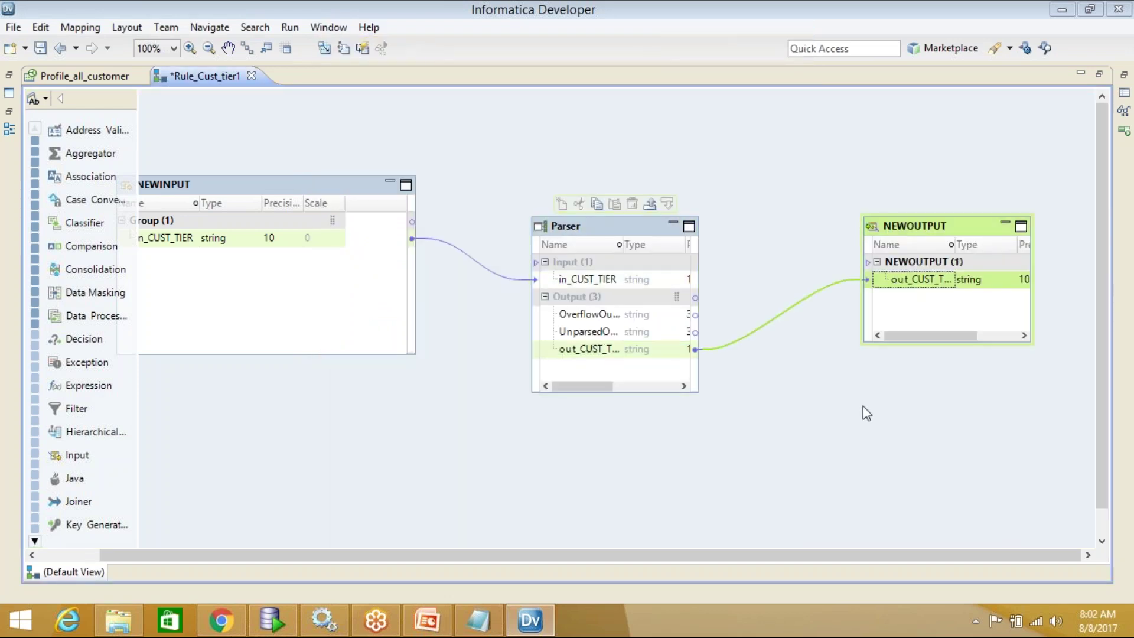
pyautogui.hotkey('ctrl', 's')
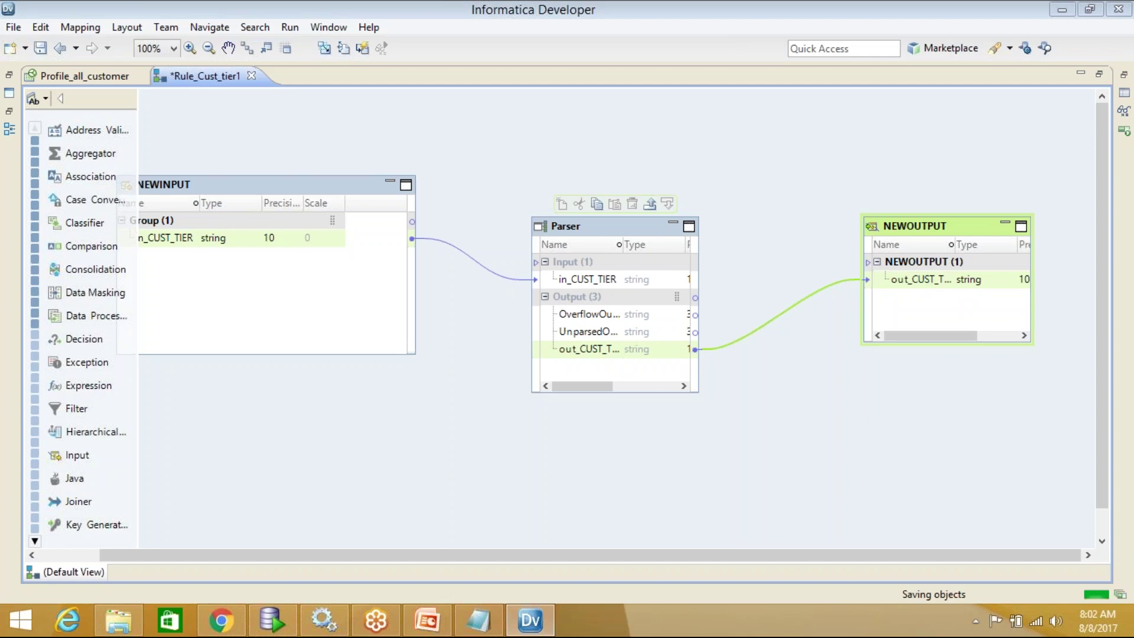
# Arrange all transformations as icons and validate the mapplet
pyautogui.rightClick(757, 155)
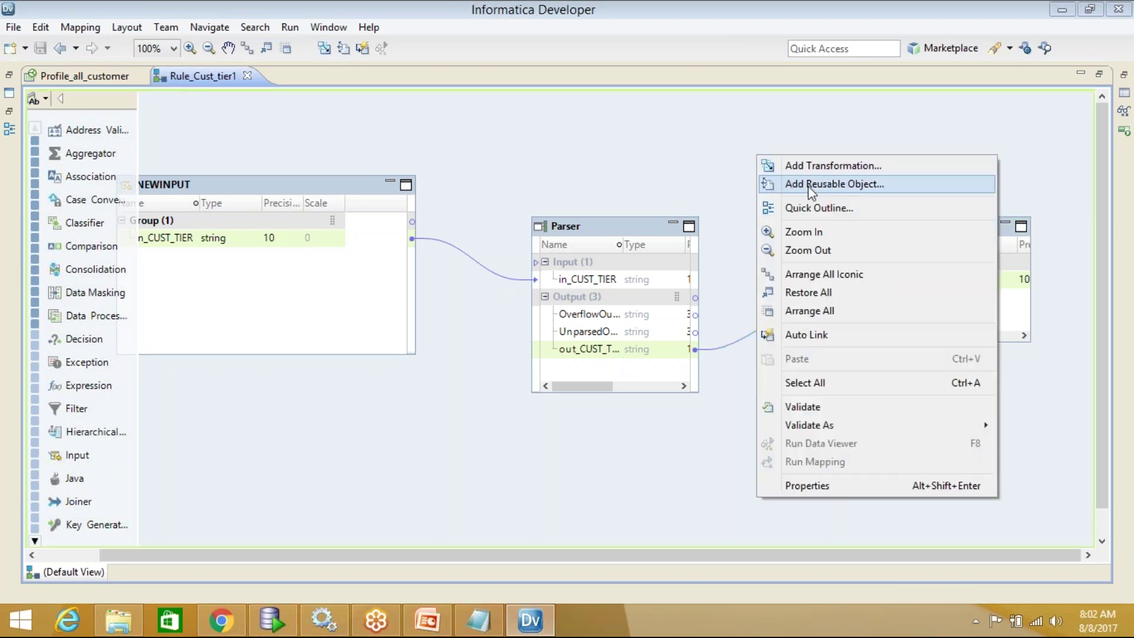
pyautogui.click(841, 281)
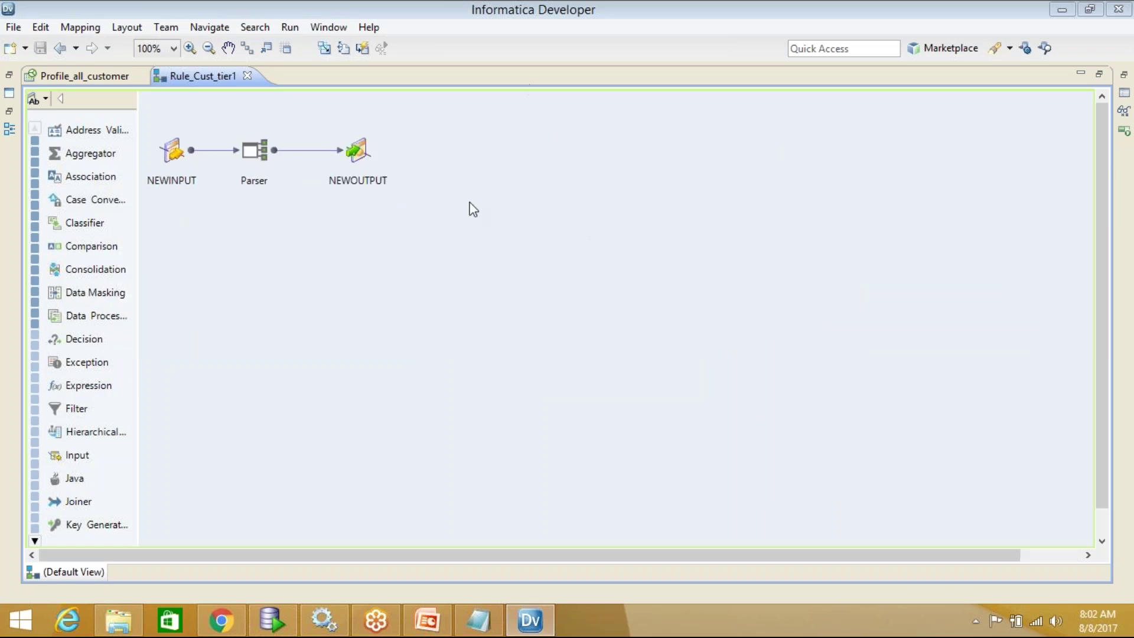
pyautogui.rightClick(556, 150)
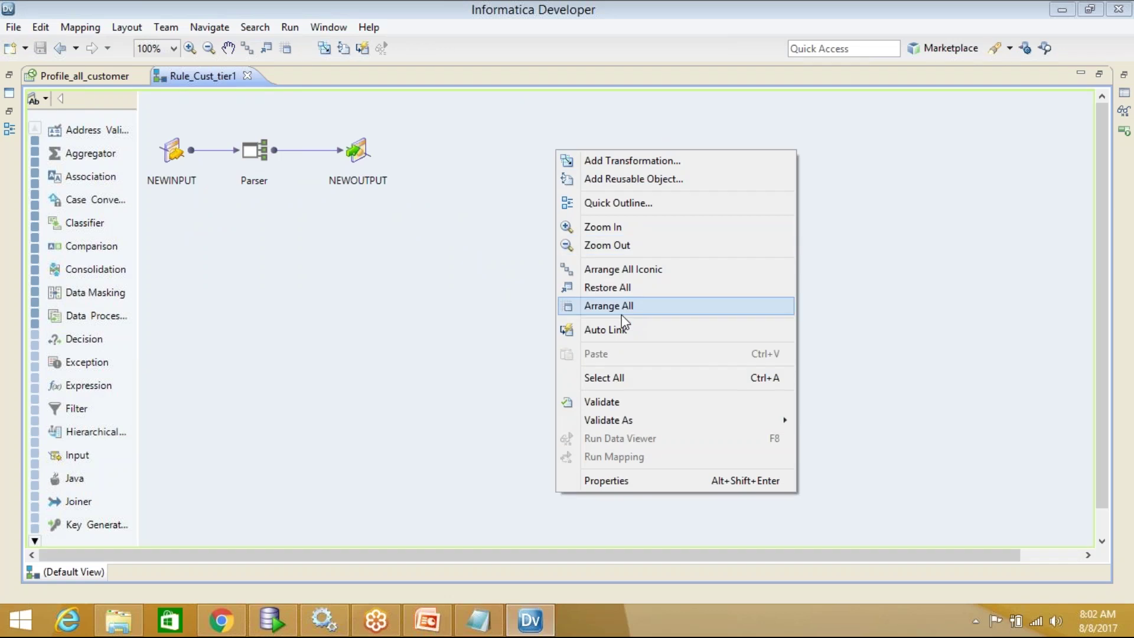
pyautogui.click(624, 403)
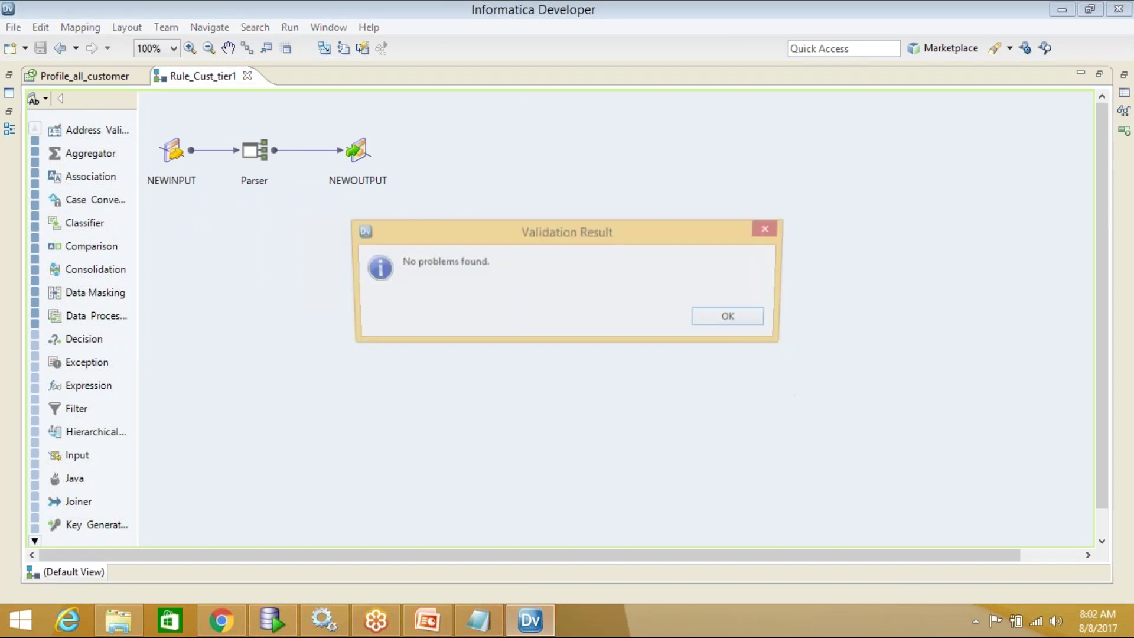
pyautogui.click(719, 318)
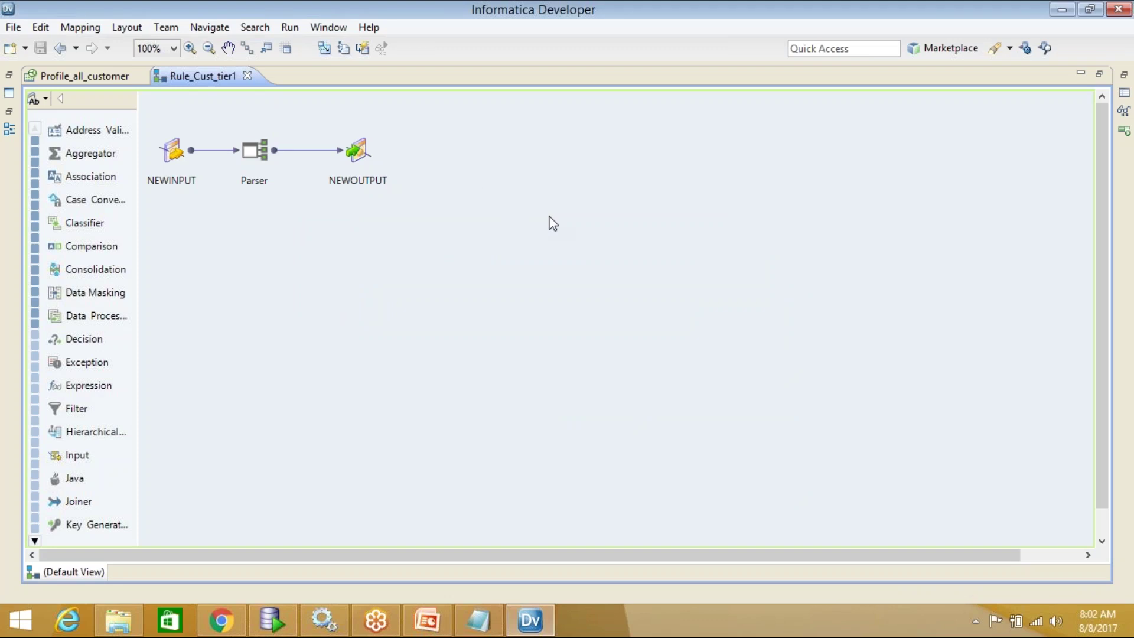
# Validate Rule_Cust_tier1 as a rule, restore the editor layout and save the object
pyautogui.rightClick(499, 164)
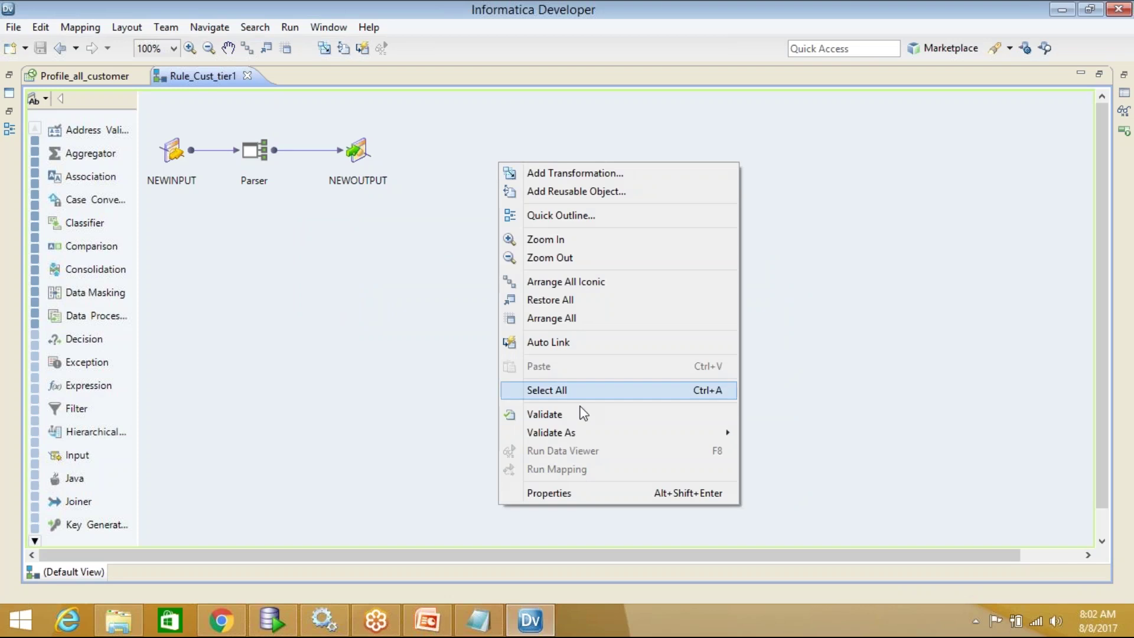
pyautogui.moveTo(581, 440)
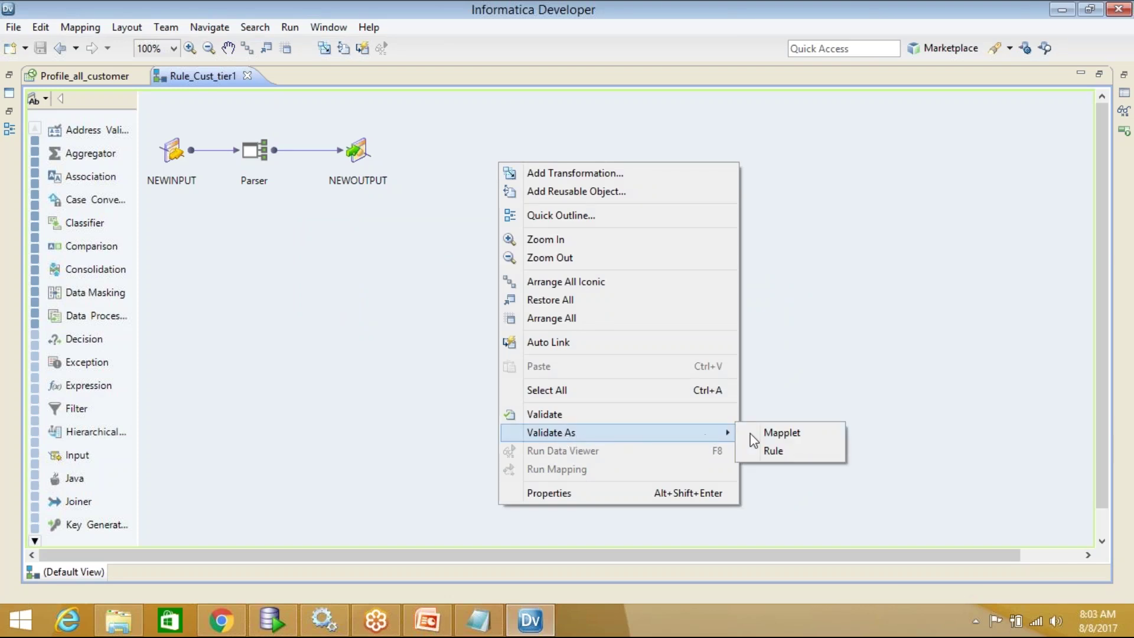
pyautogui.click(816, 452)
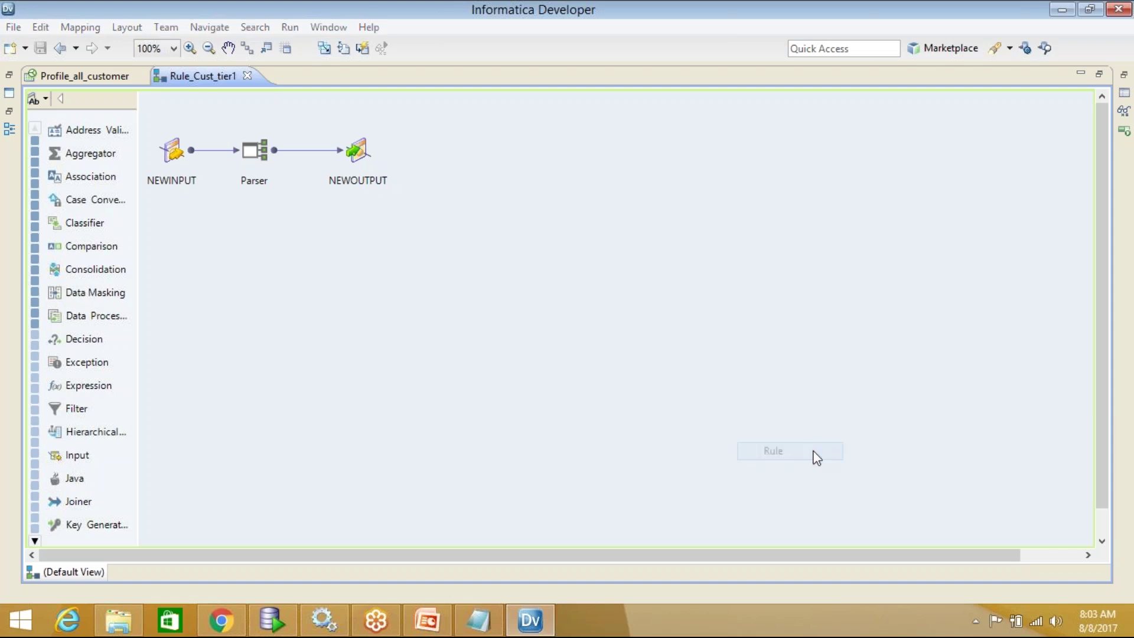
pyautogui.click(722, 317)
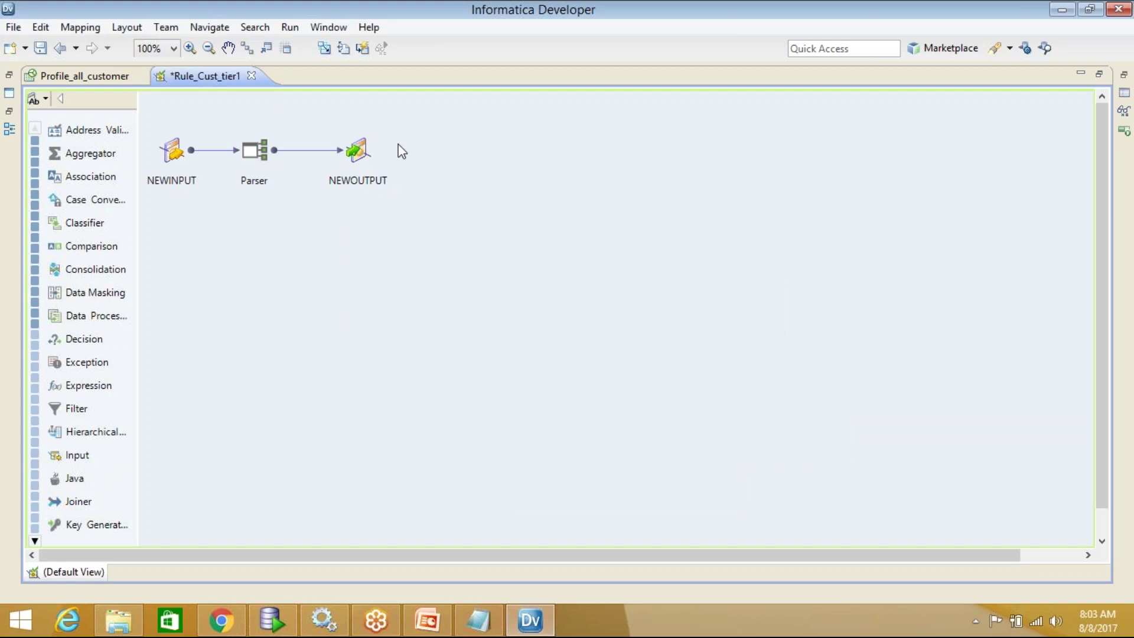
pyautogui.doubleClick(600, 75)
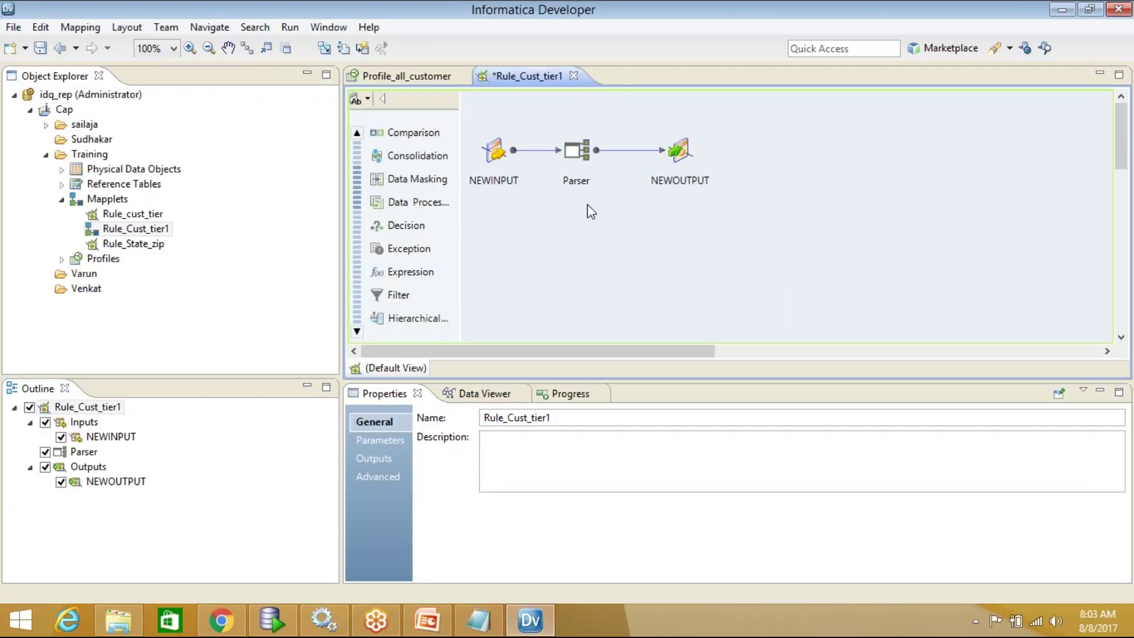
pyautogui.hotkey('ctrl', 's')
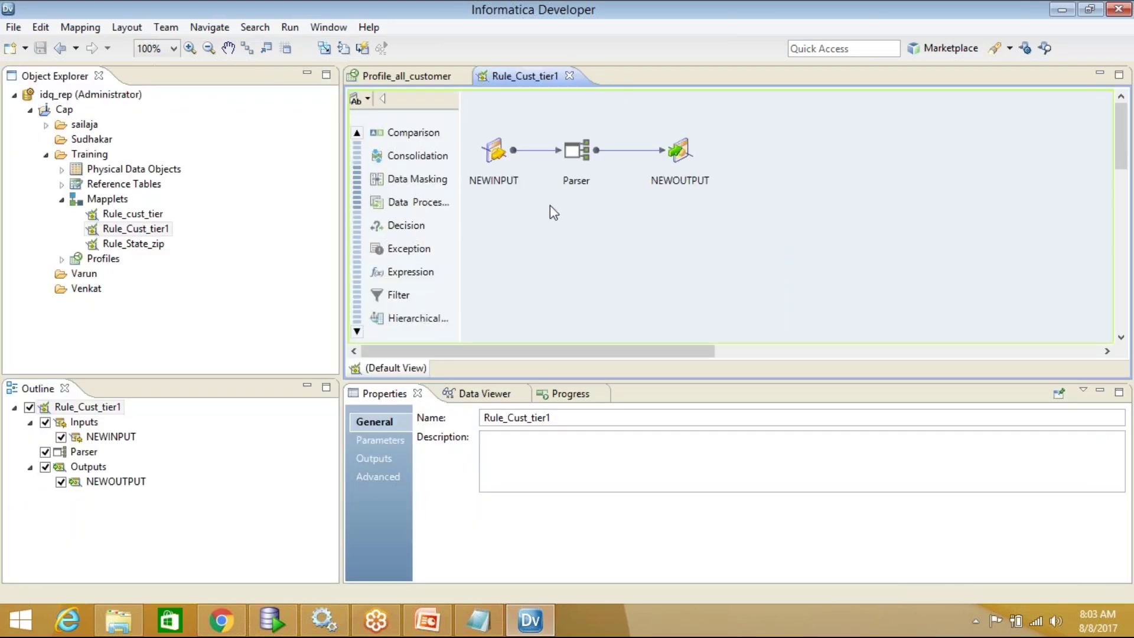
# Select Rule_Cust_tier1 in the Training mapplets, and move the NEWOUTPUT icon farther away from the Parser
pyautogui.click(95, 230)
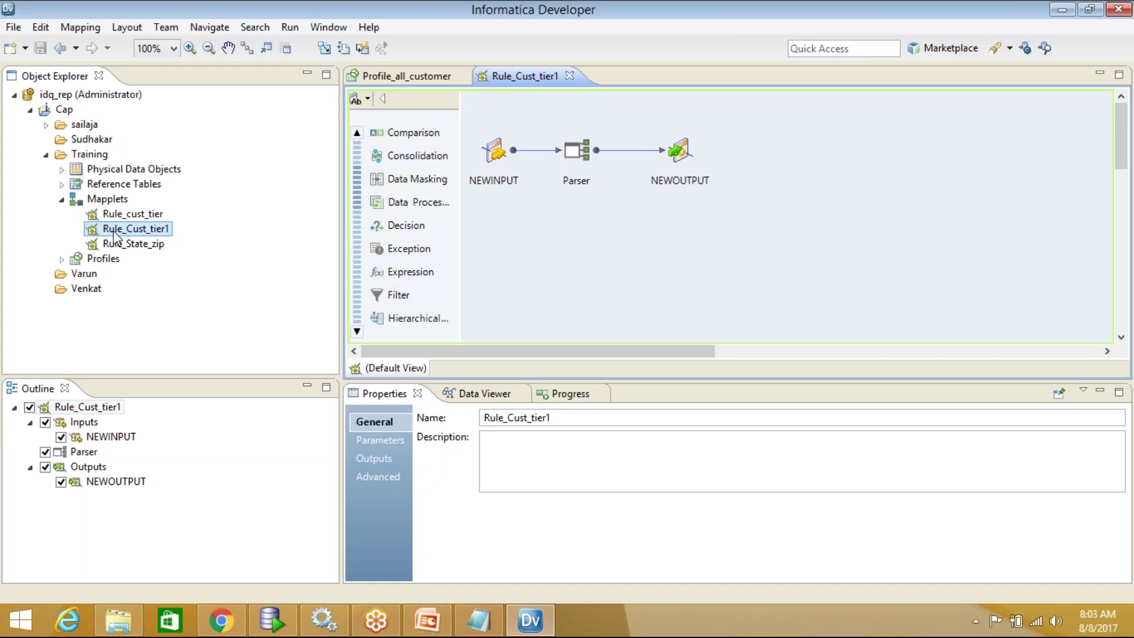
pyautogui.moveTo(131, 236)
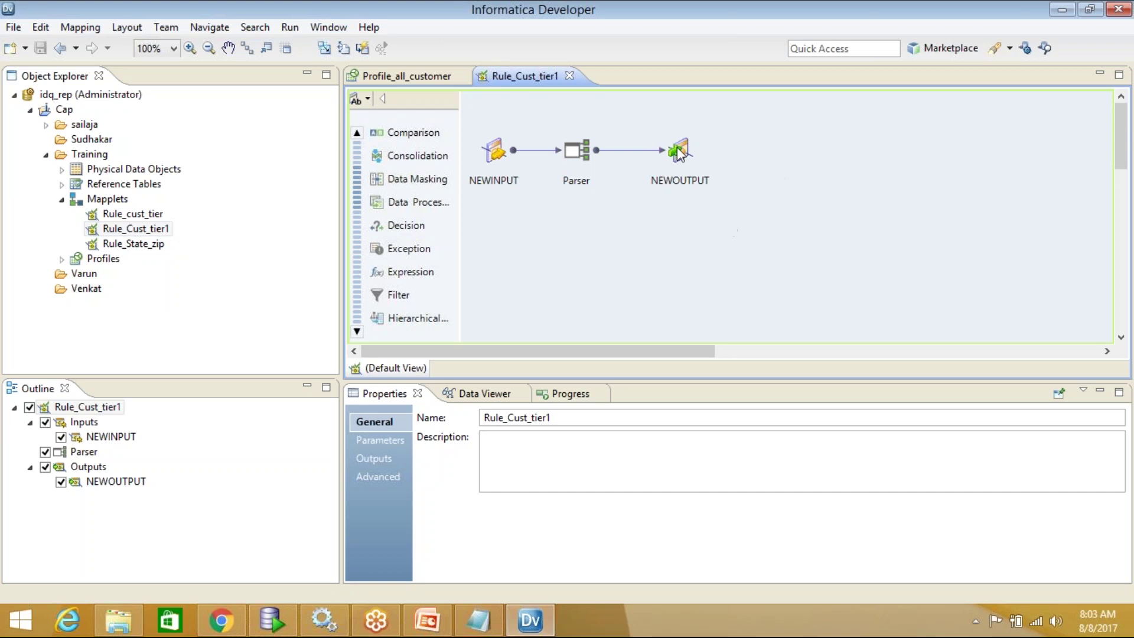
pyautogui.moveTo(691, 153); pyautogui.dragTo(795, 152)
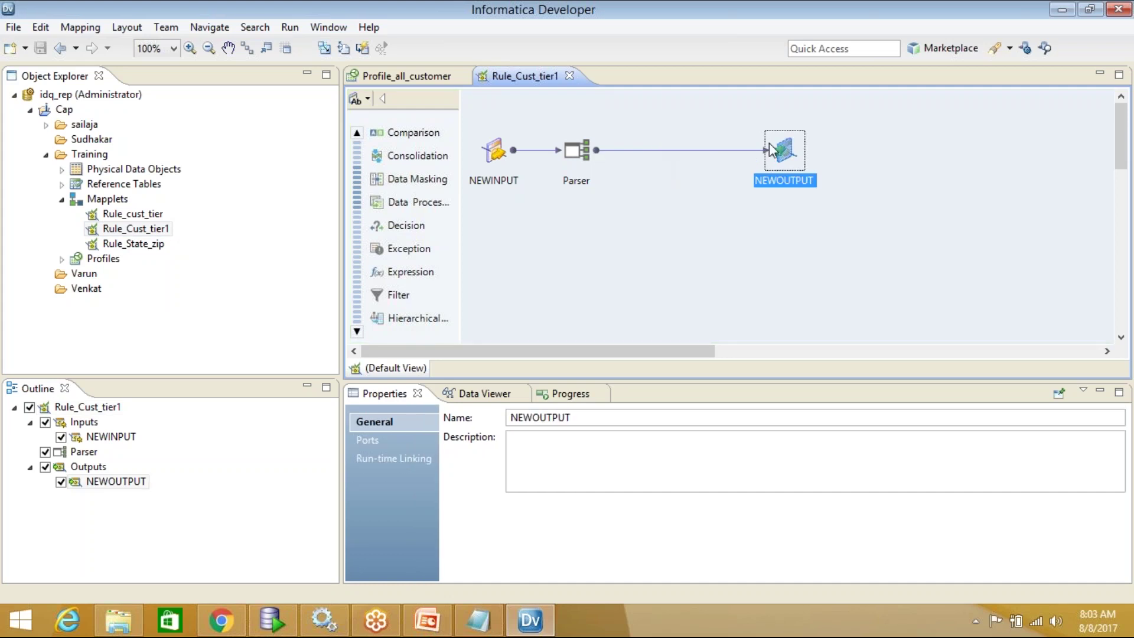
pyautogui.click(882, 142)
pyautogui.rightClick(882, 142)
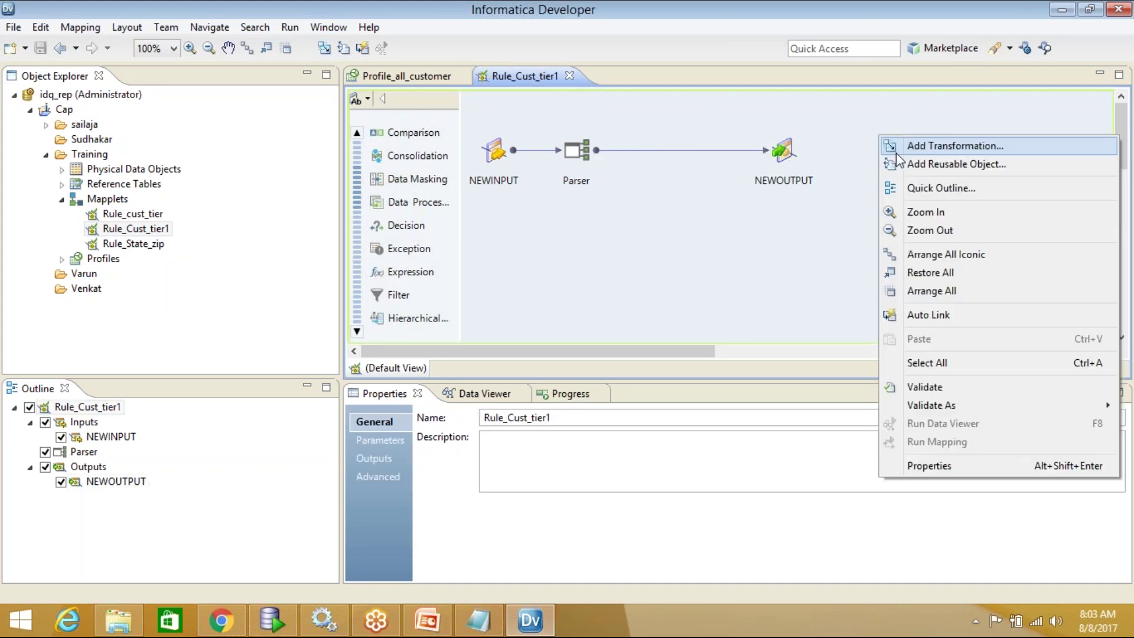
pyautogui.click(954, 147)
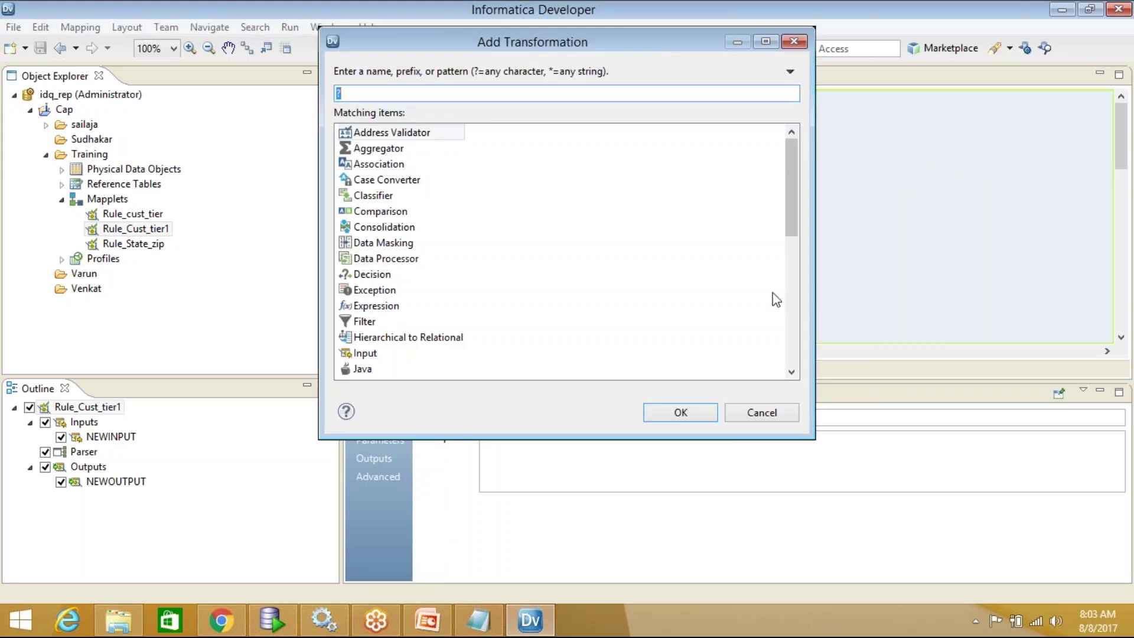
pyautogui.click(760, 414)
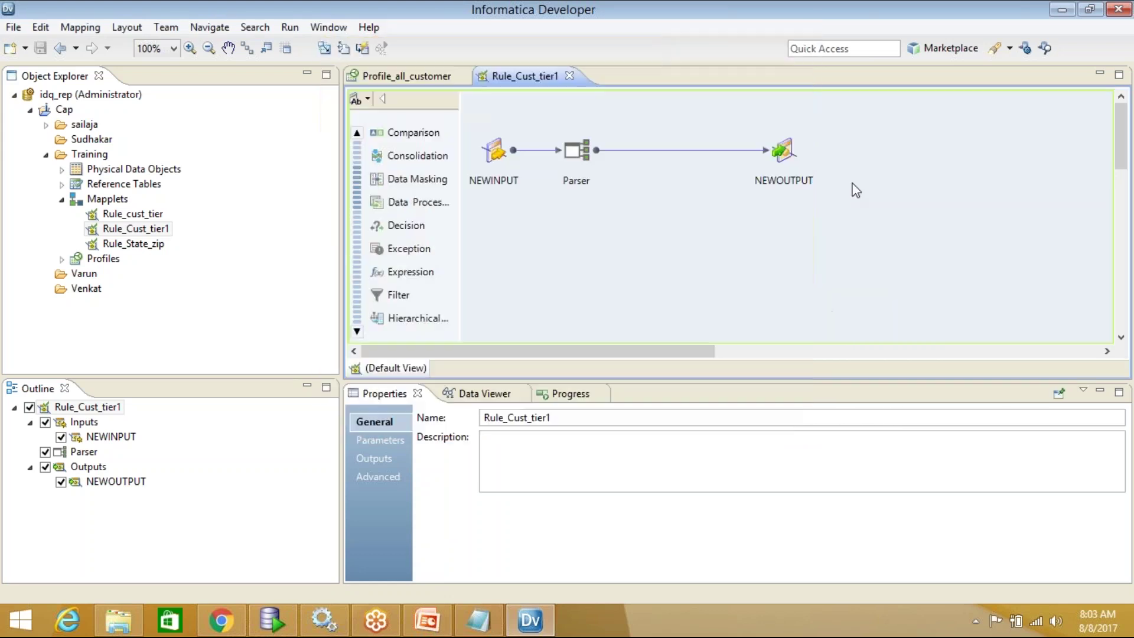
# Restore all transformations of Rule_Cust_tier1 from icons to full size and maximize the mapplet editor
pyautogui.rightClick(853, 173)
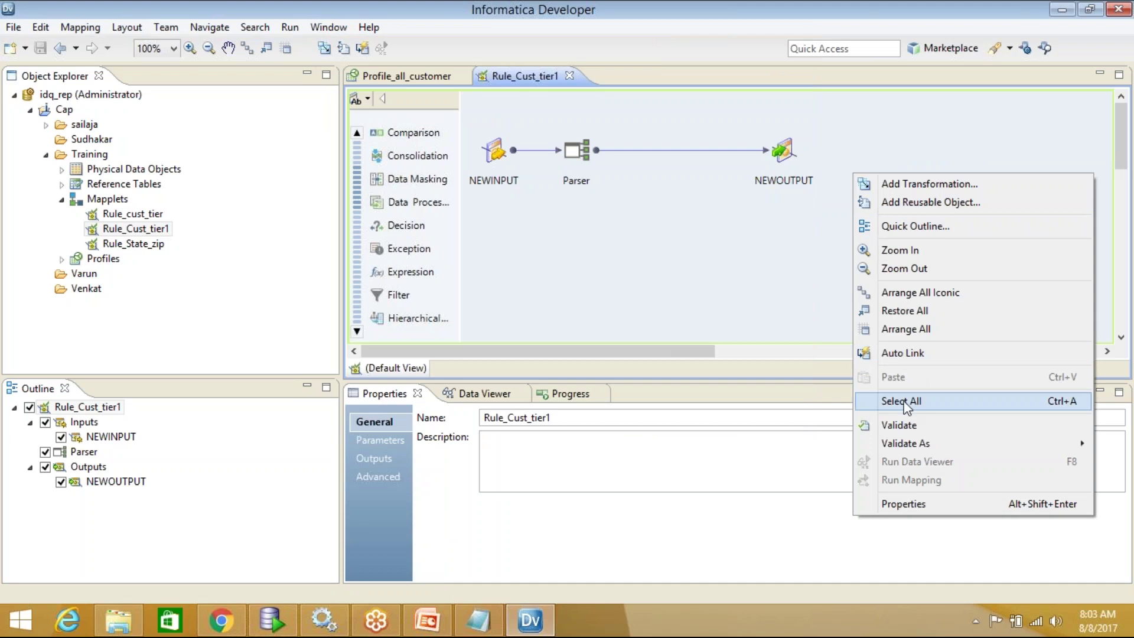
pyautogui.click(939, 311)
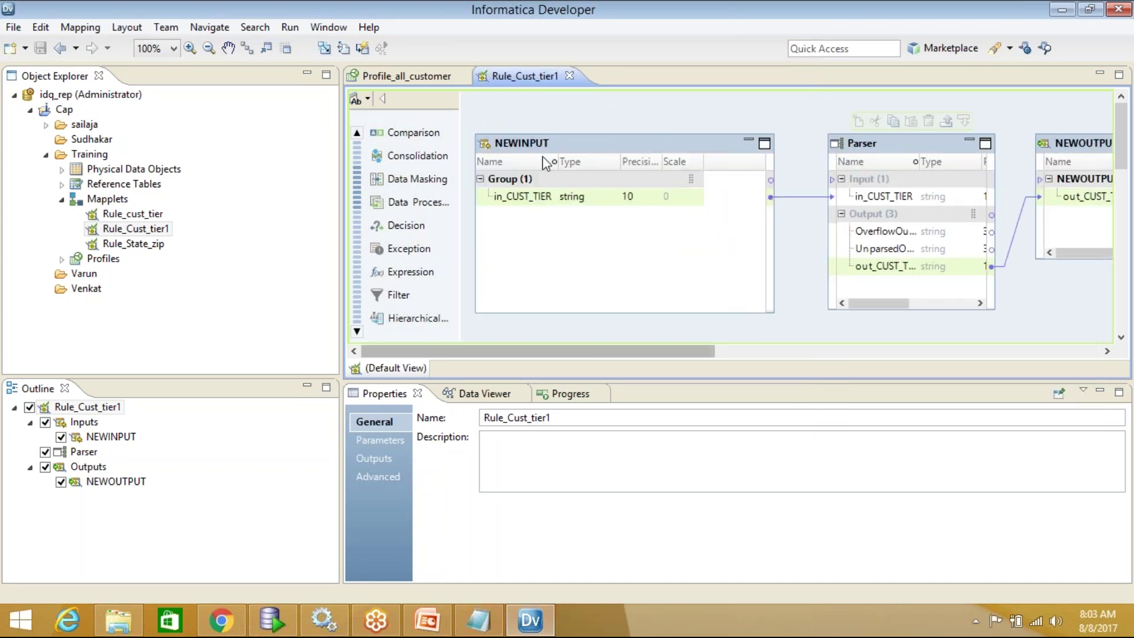
pyautogui.doubleClick(679, 76)
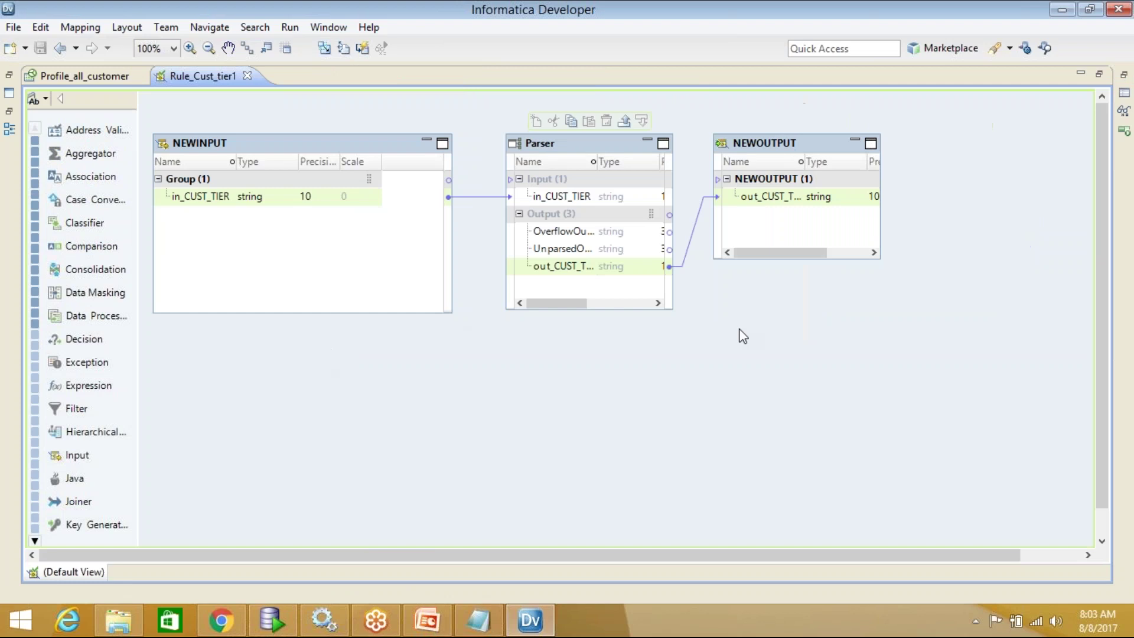
# Add a Filter transformation to the mapplet and move NEWOUTPUT up and away from the Parser
pyautogui.rightClick(754, 346)
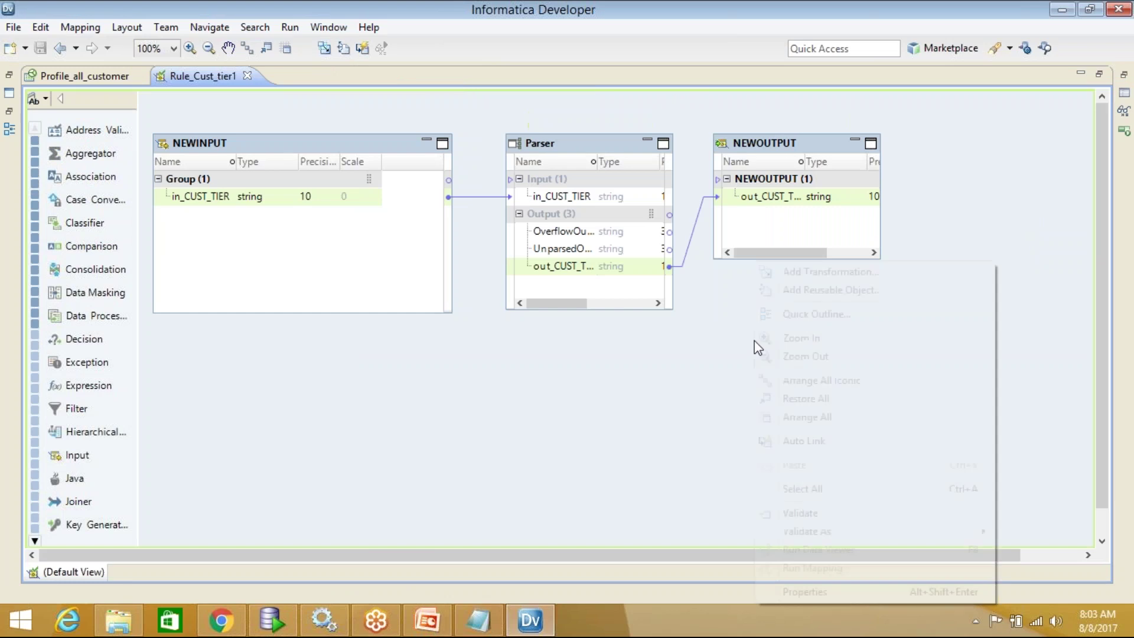
pyautogui.click(850, 273)
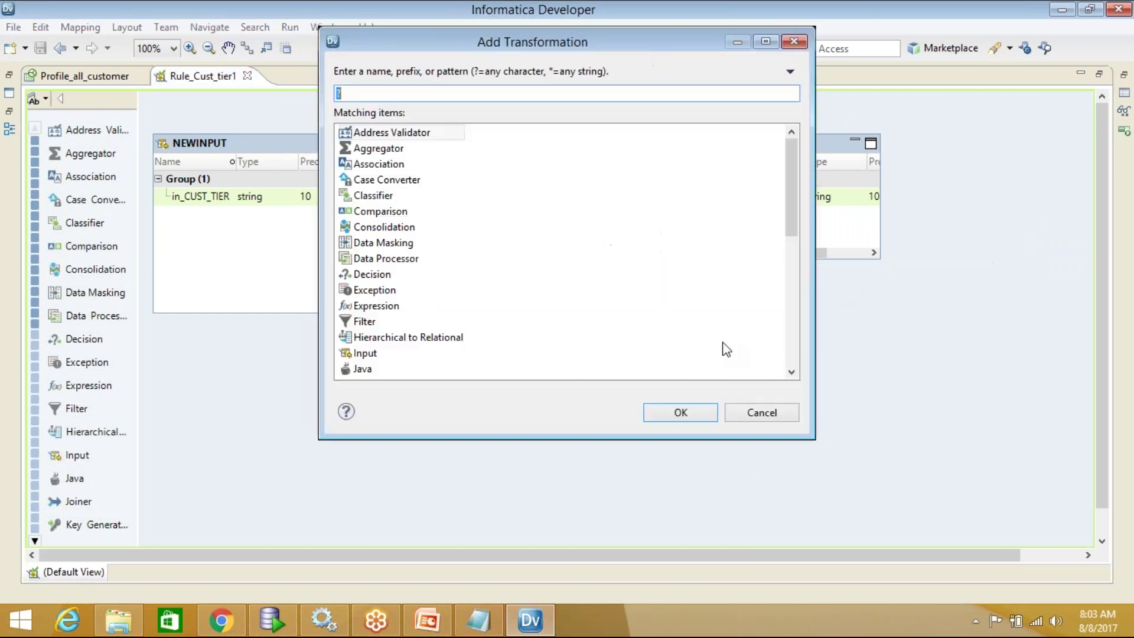
pyautogui.write('FIL')
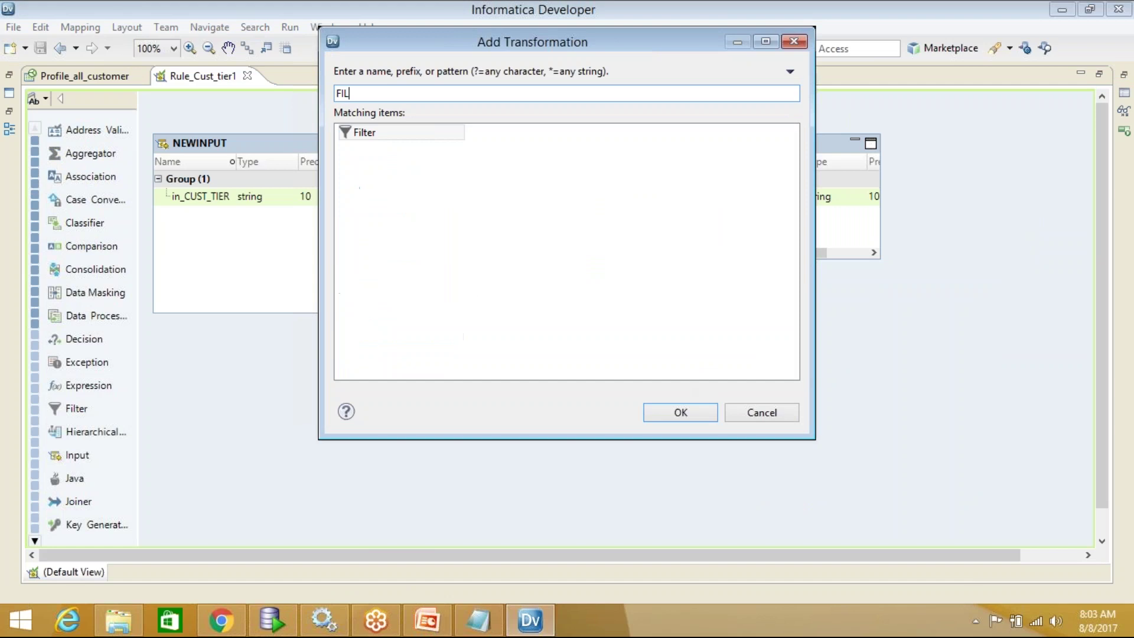
pyautogui.click(362, 134)
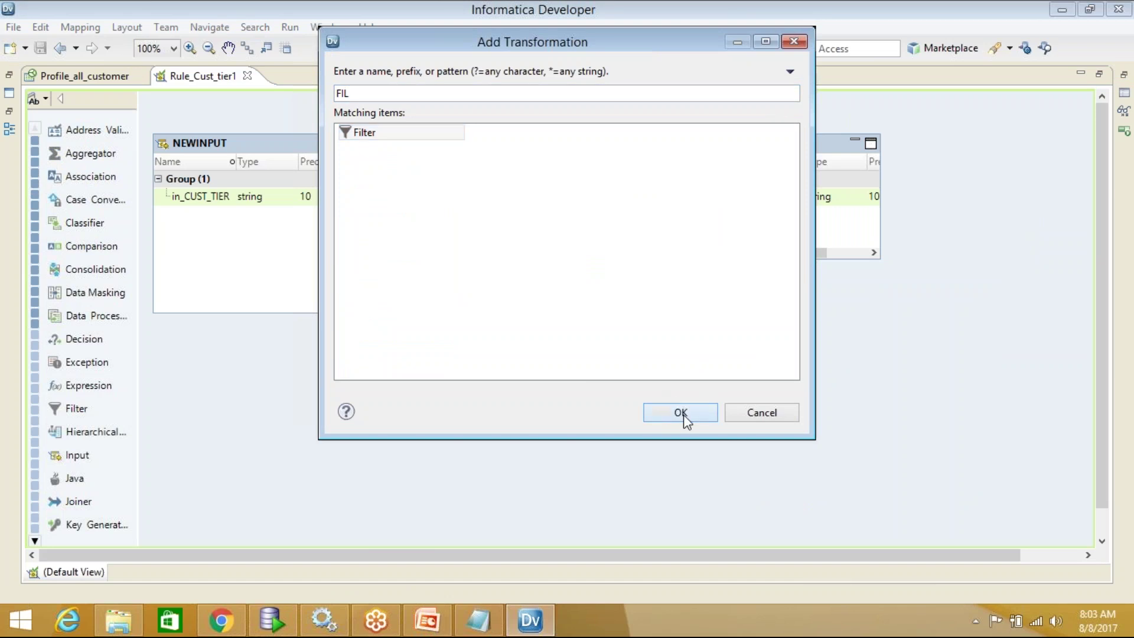
pyautogui.click(681, 413)
pyautogui.moveTo(859, 135); pyautogui.dragTo(987, 115)
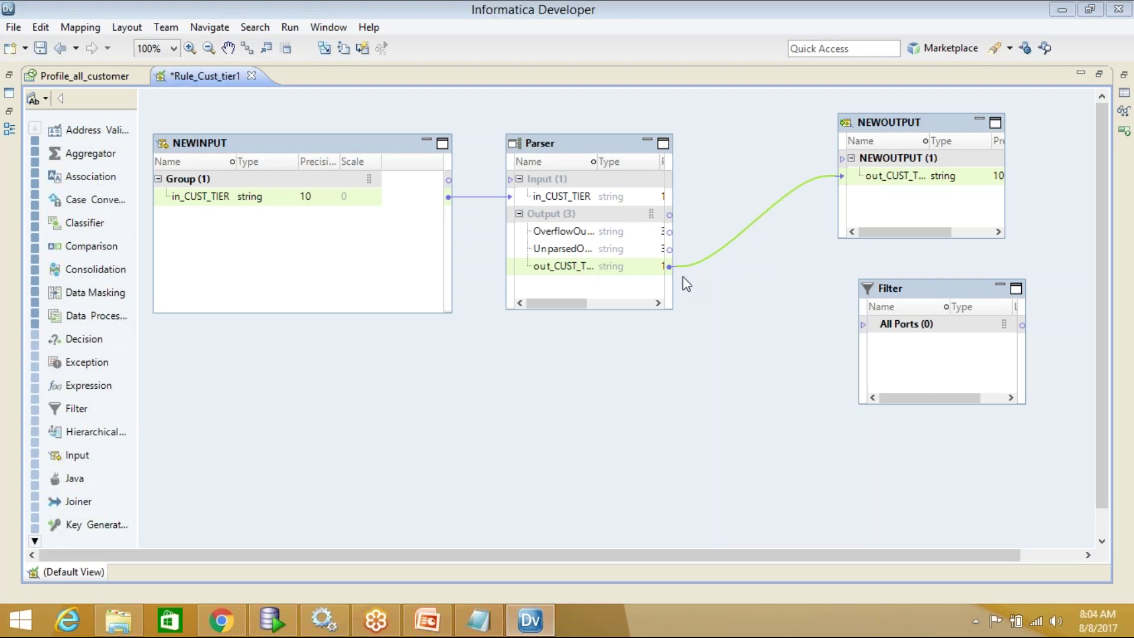
# Delete the link between the Parser's out_CUST_TIER port and NEWOUTPUT
pyautogui.click(735, 241)
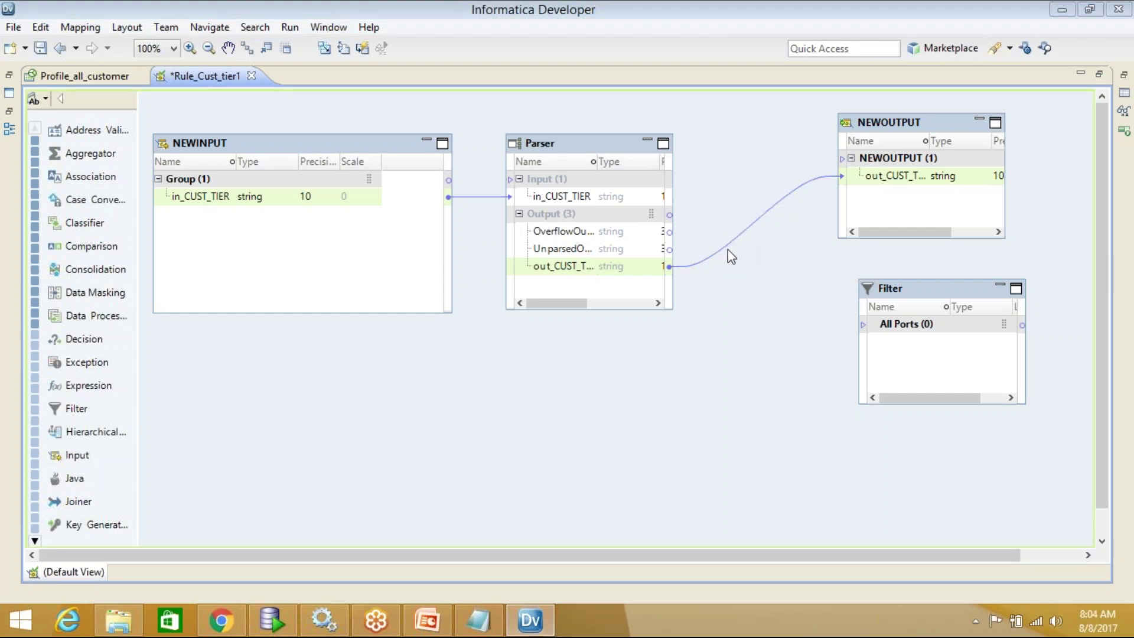
pyautogui.click(728, 245)
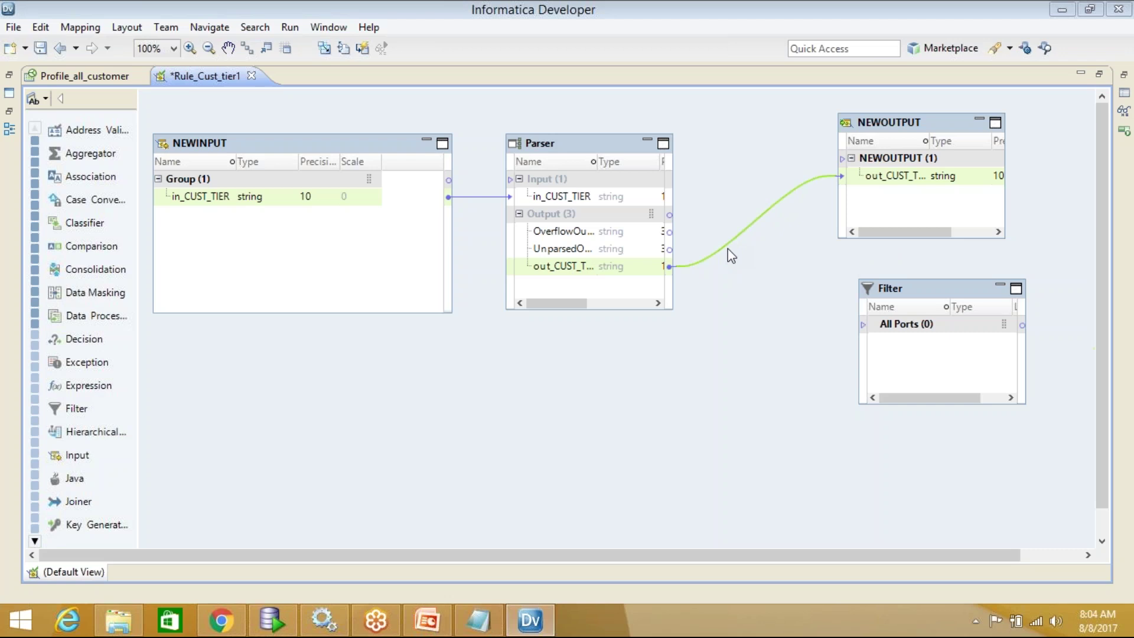
pyautogui.rightClick(735, 246)
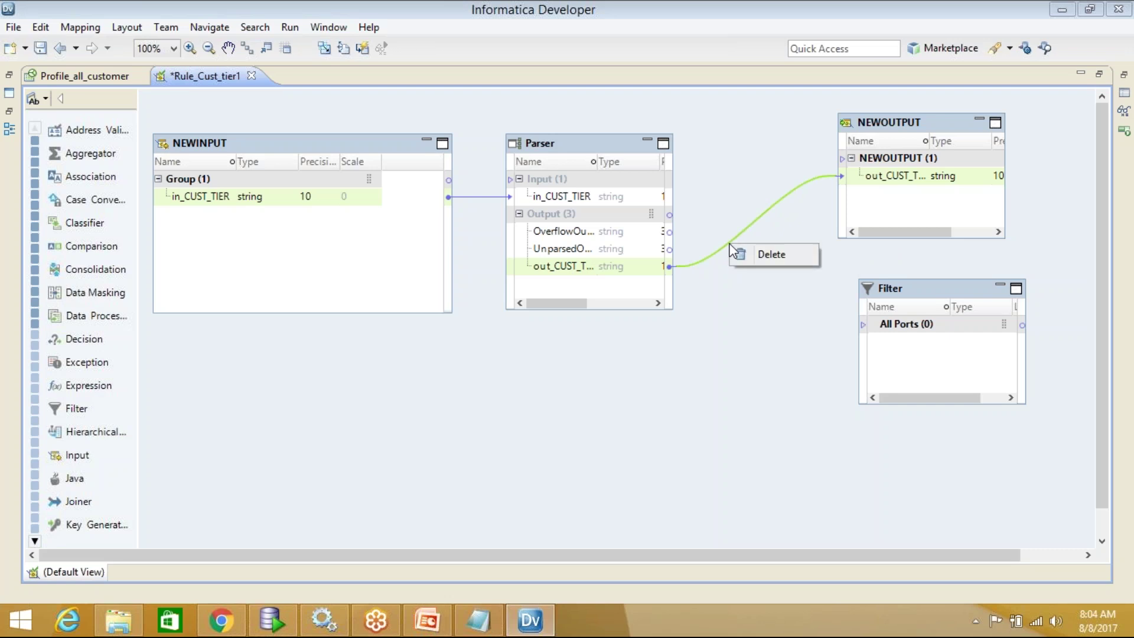
pyautogui.click(770, 257)
# Link the Parser's out_CUST_TIER output port to the Filter transformation
pyautogui.click(570, 269)
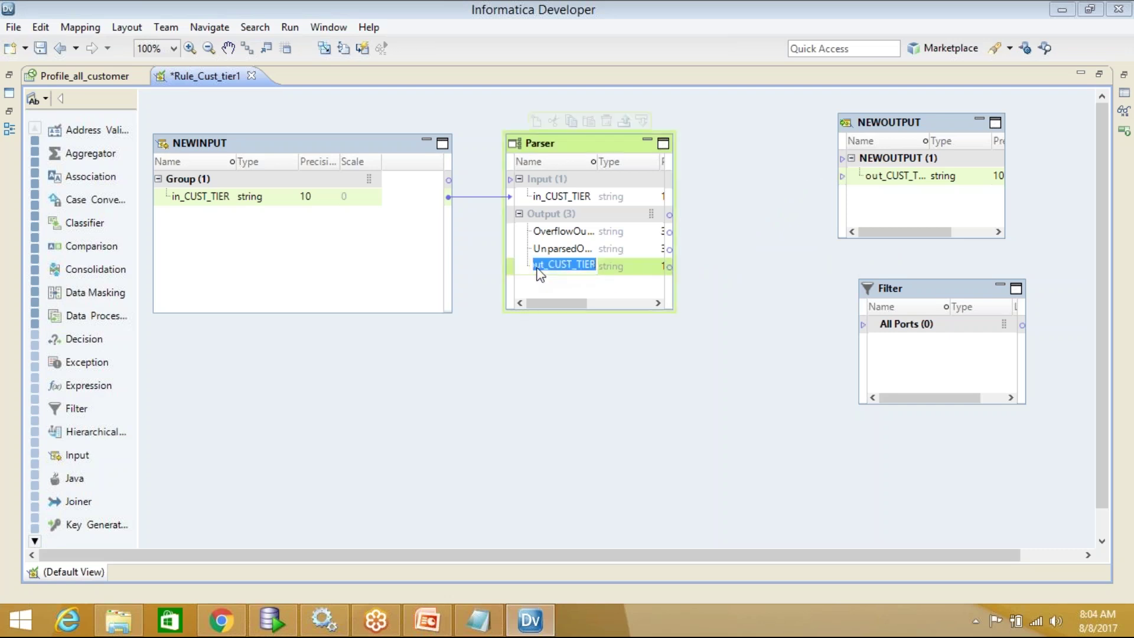
pyautogui.click(562, 303)
pyautogui.moveTo(558, 270); pyautogui.dragTo(886, 341)
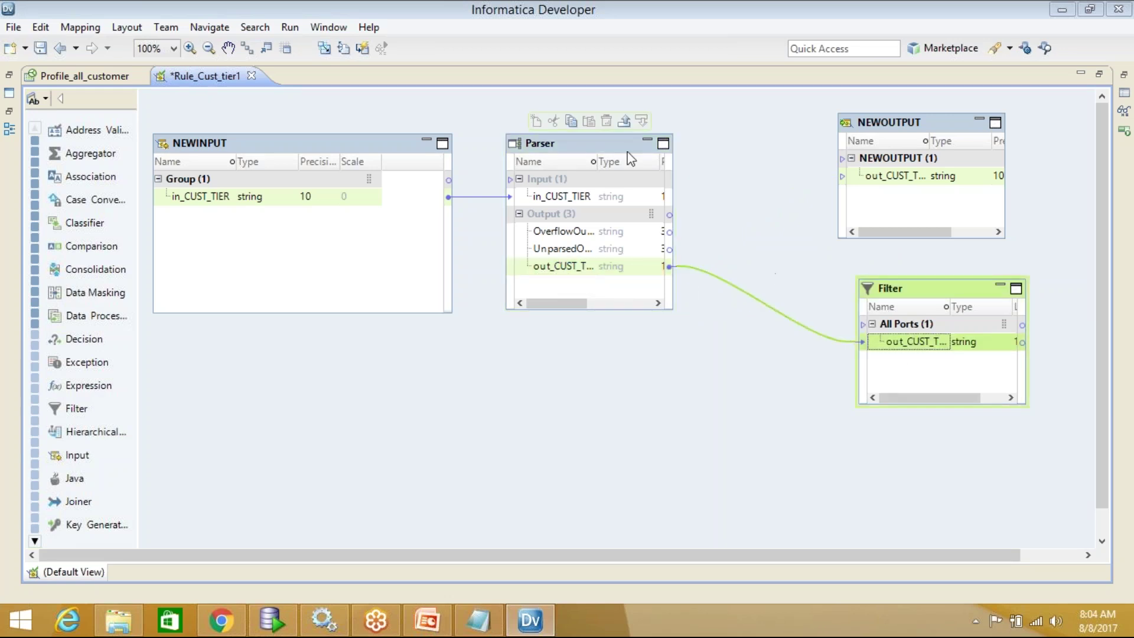
# Iconize the Parser, move the Filter closer to it, and link the Filter's out_CUST_TIER port to the matching port in NEWOUTPUT
pyautogui.click(647, 144)
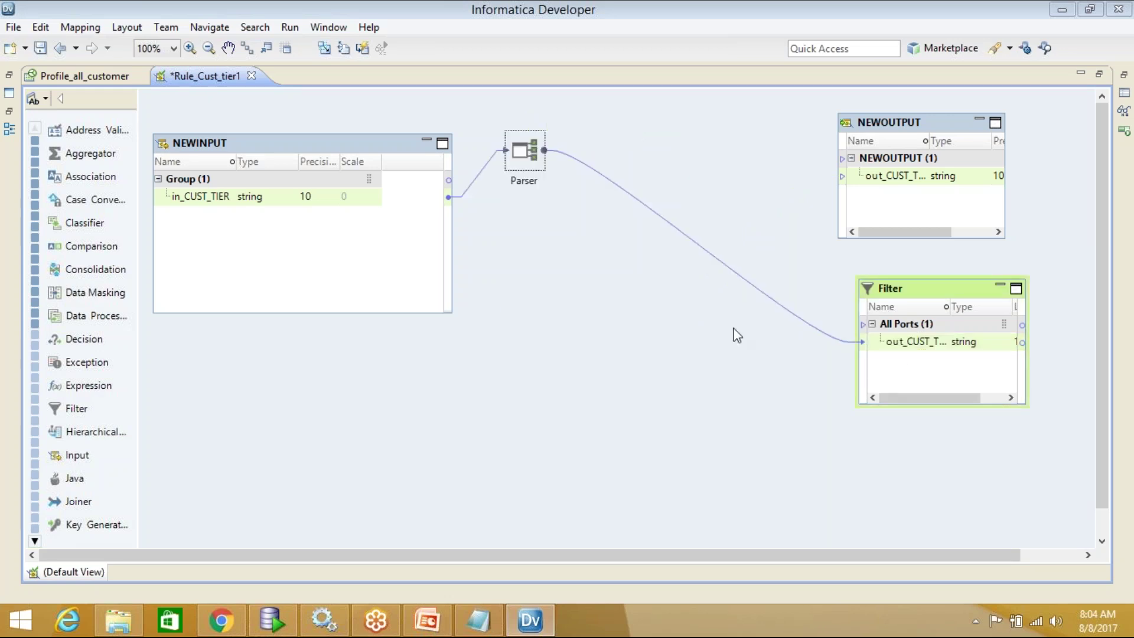
pyautogui.moveTo(937, 292); pyautogui.dragTo(730, 292)
pyautogui.click(700, 342)
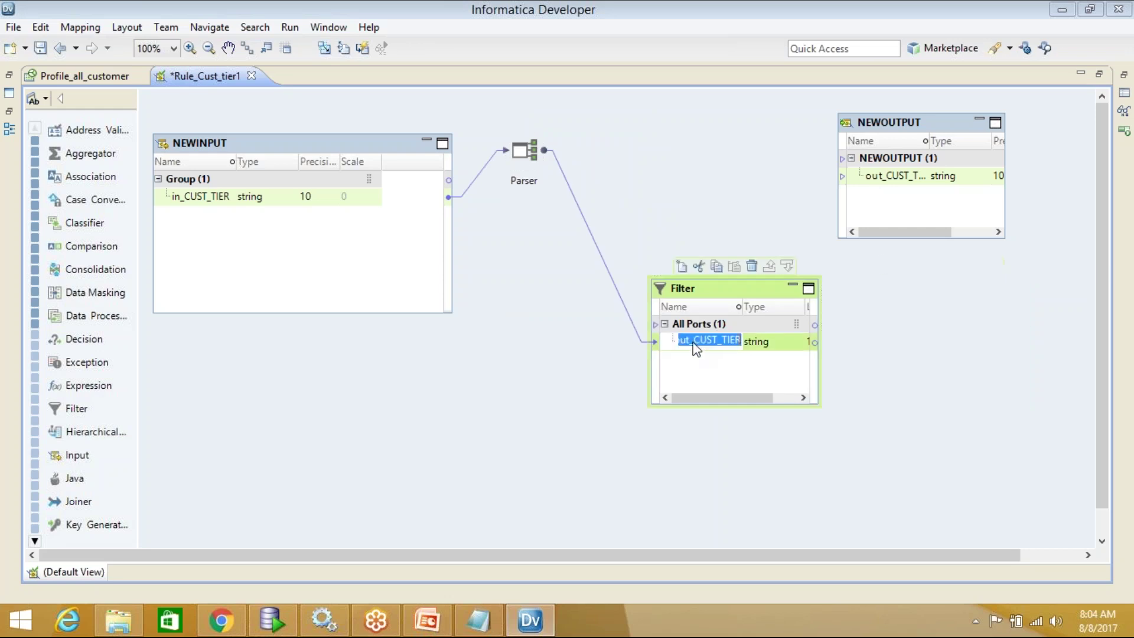
pyautogui.moveTo(747, 342); pyautogui.dragTo(890, 189)
# Arrange all transformations, including the Filter, as icons and save the mapplet
pyautogui.rightClick(856, 366)
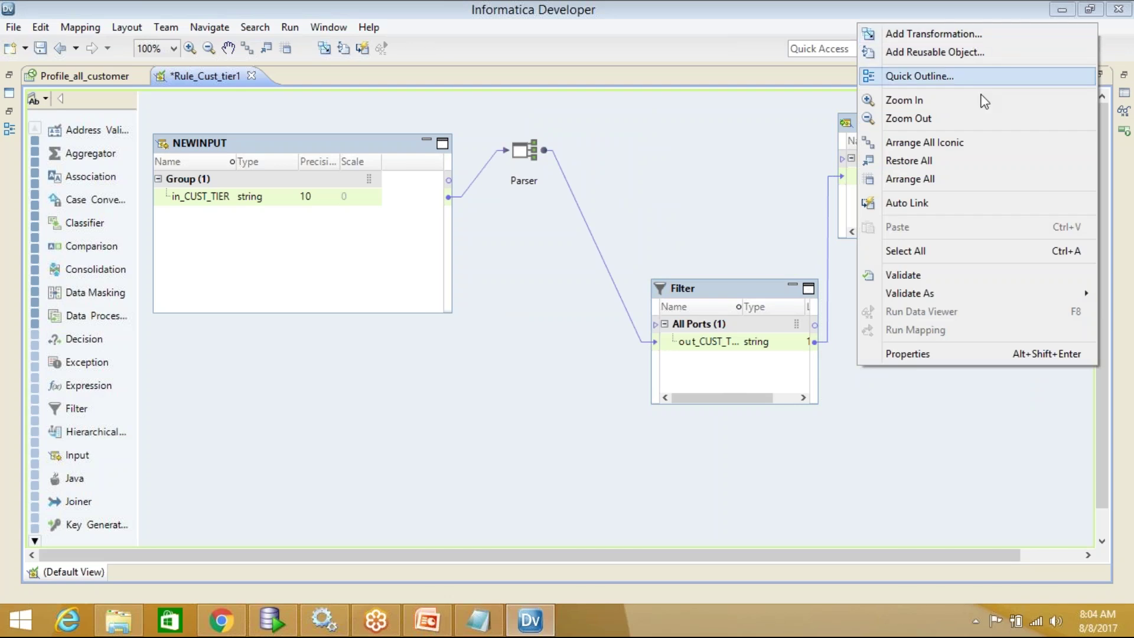
pyautogui.click(925, 143)
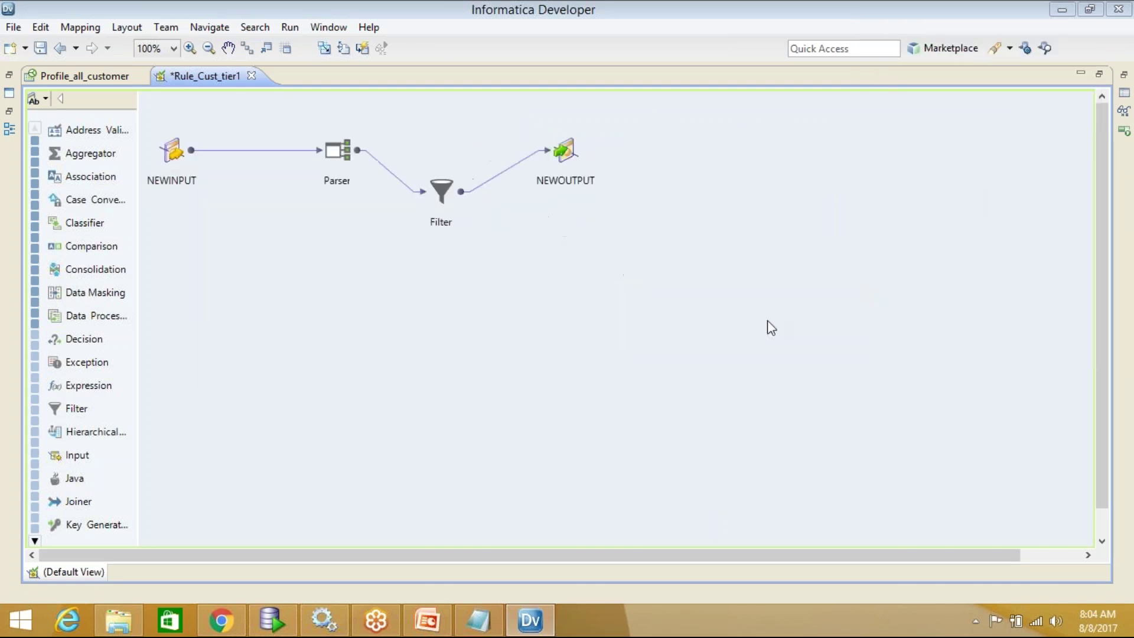
pyautogui.hotkey('ctrl', 's')
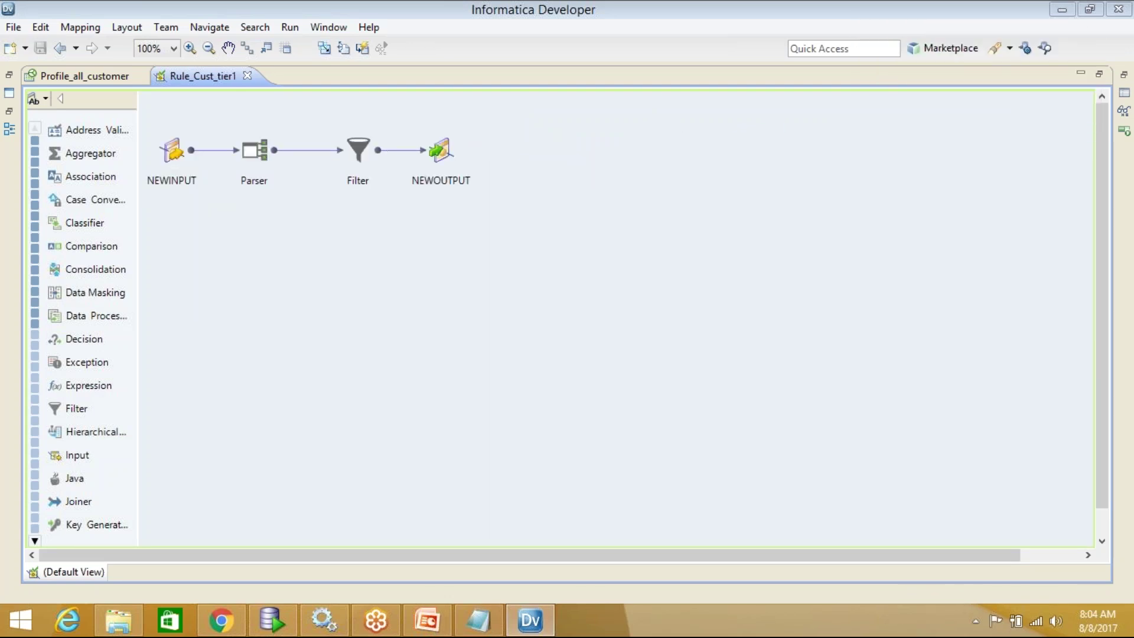
# Validate the mapplet with the Filter in it as a rule and read the validation log
pyautogui.rightClick(558, 187)
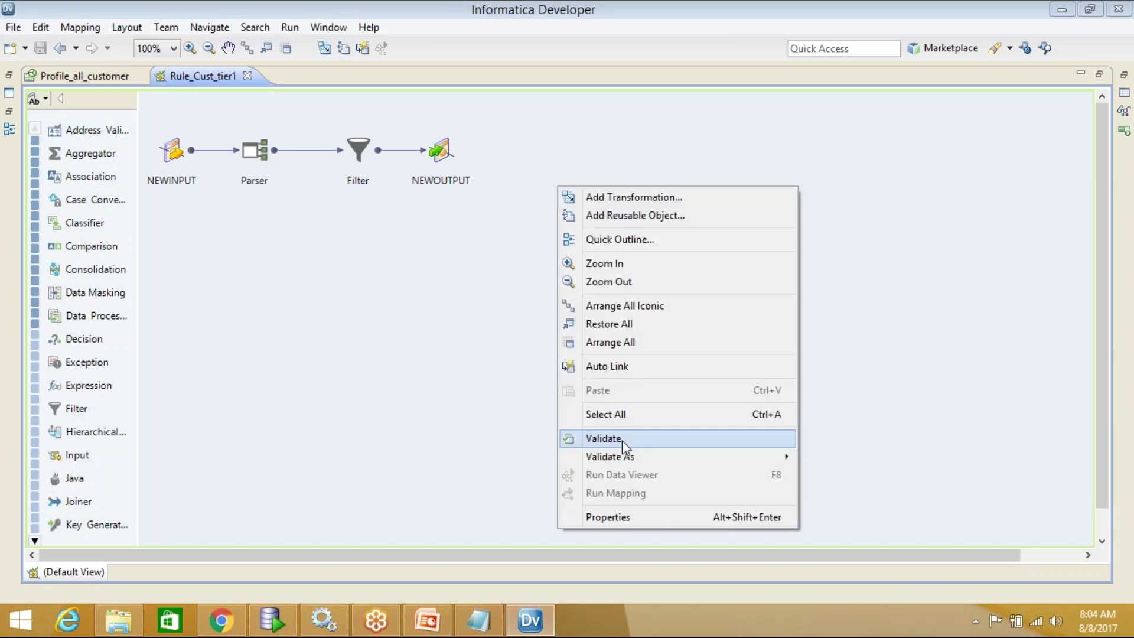
pyautogui.moveTo(622, 457)
pyautogui.click(845, 474)
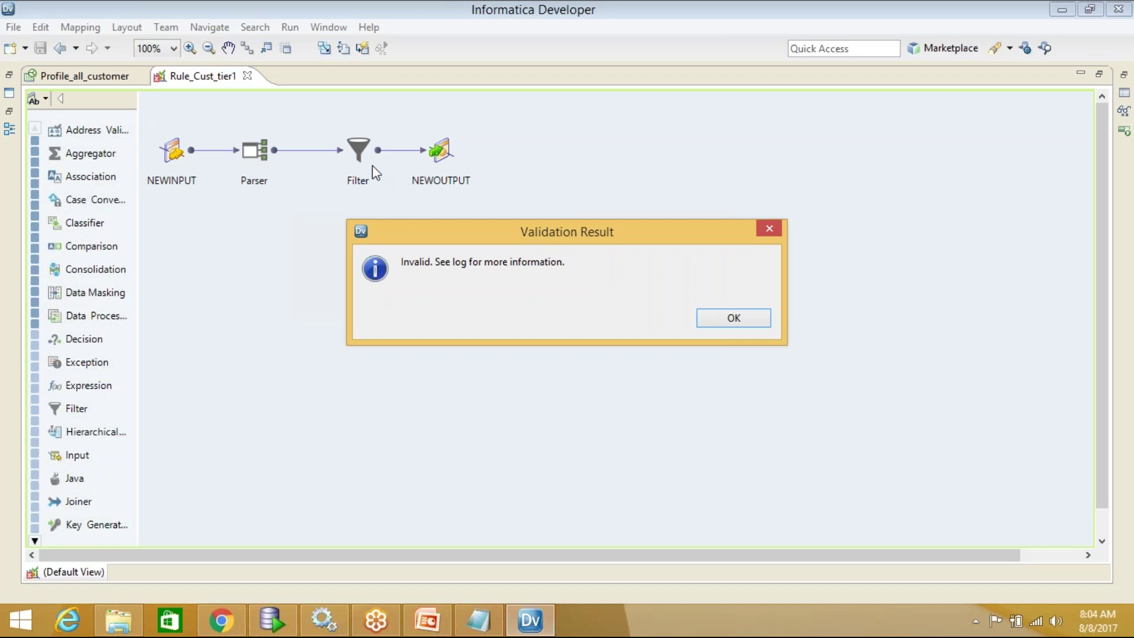
pyautogui.click(734, 317)
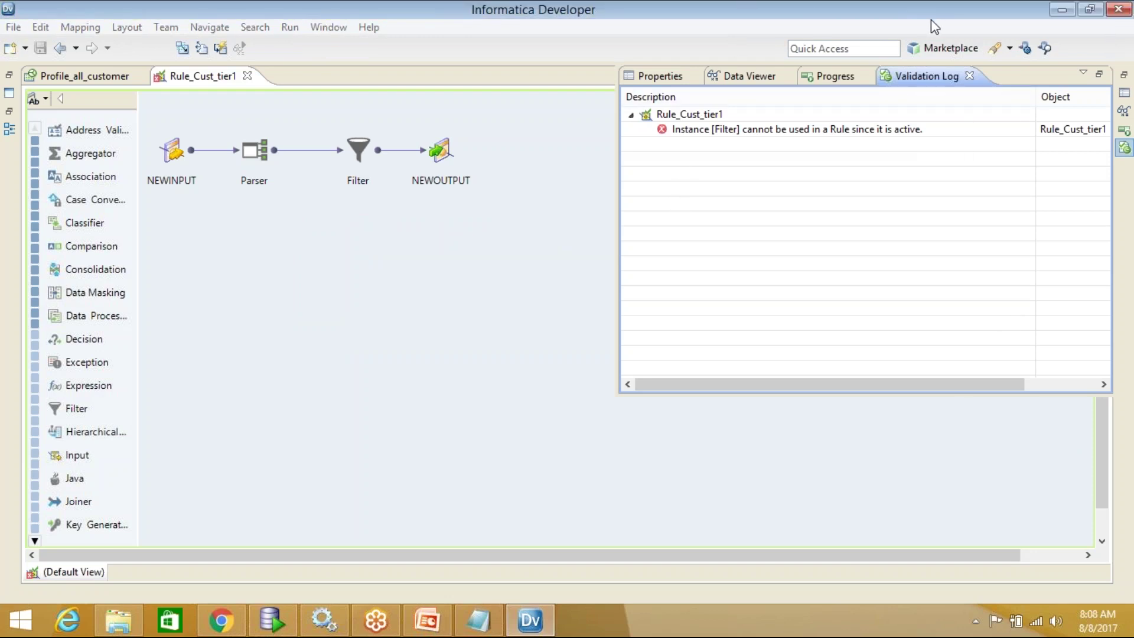
pyautogui.click(951, 433)
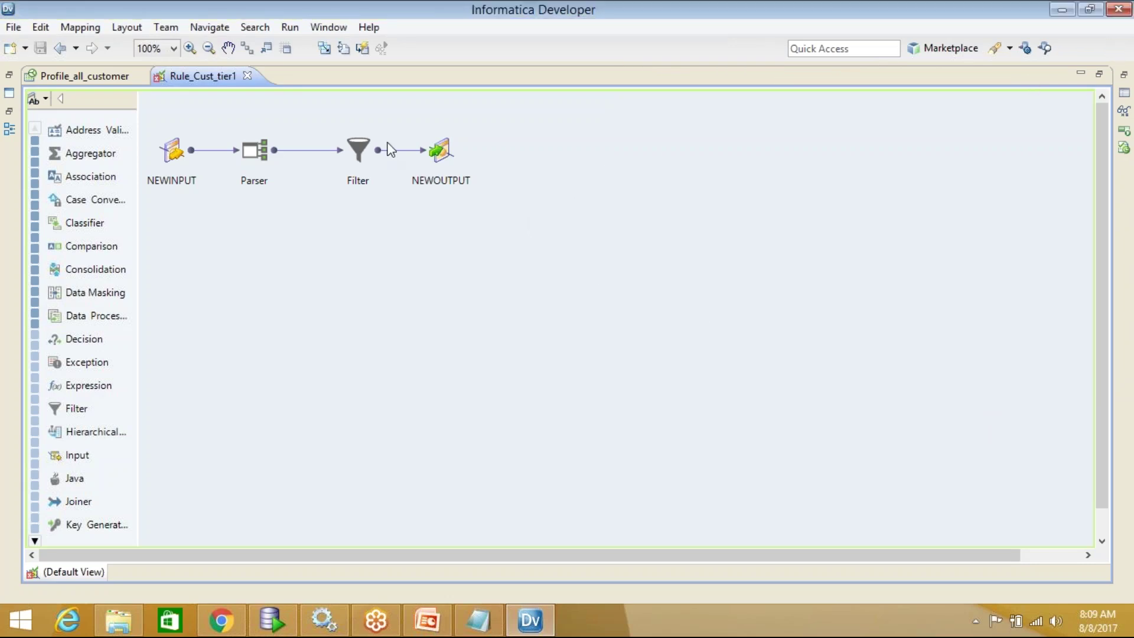
# Repeat the rule validation of Rule_Cust_tier1, review the logged entry and return to the maximized editor
pyautogui.rightClick(597, 138)
pyautogui.moveTo(706, 408)
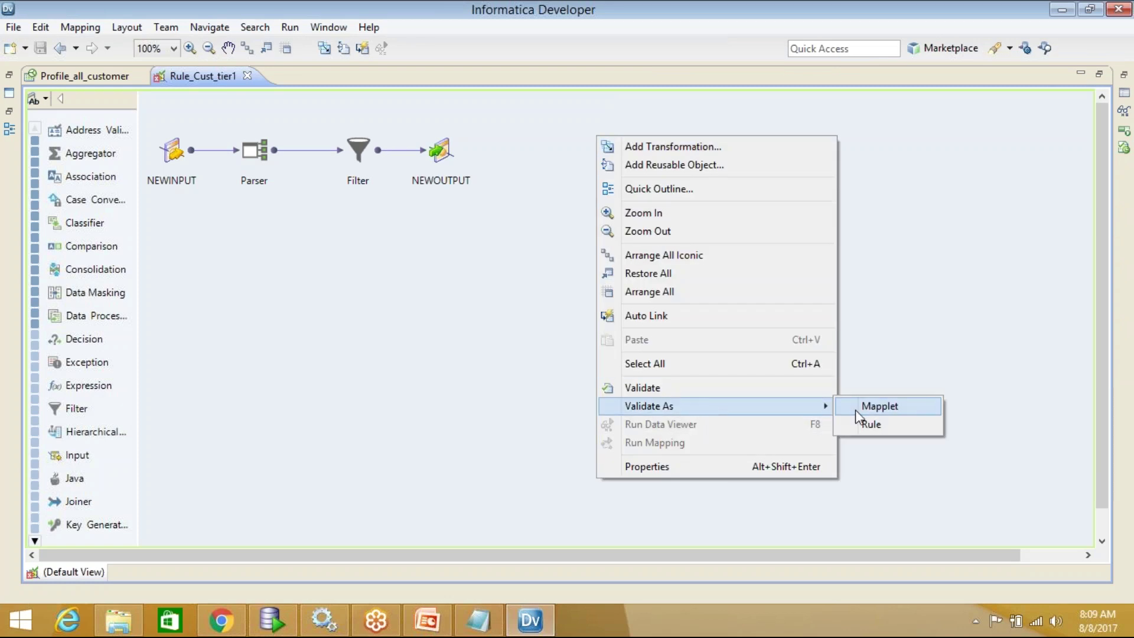
pyautogui.click(871, 424)
pyautogui.click(732, 320)
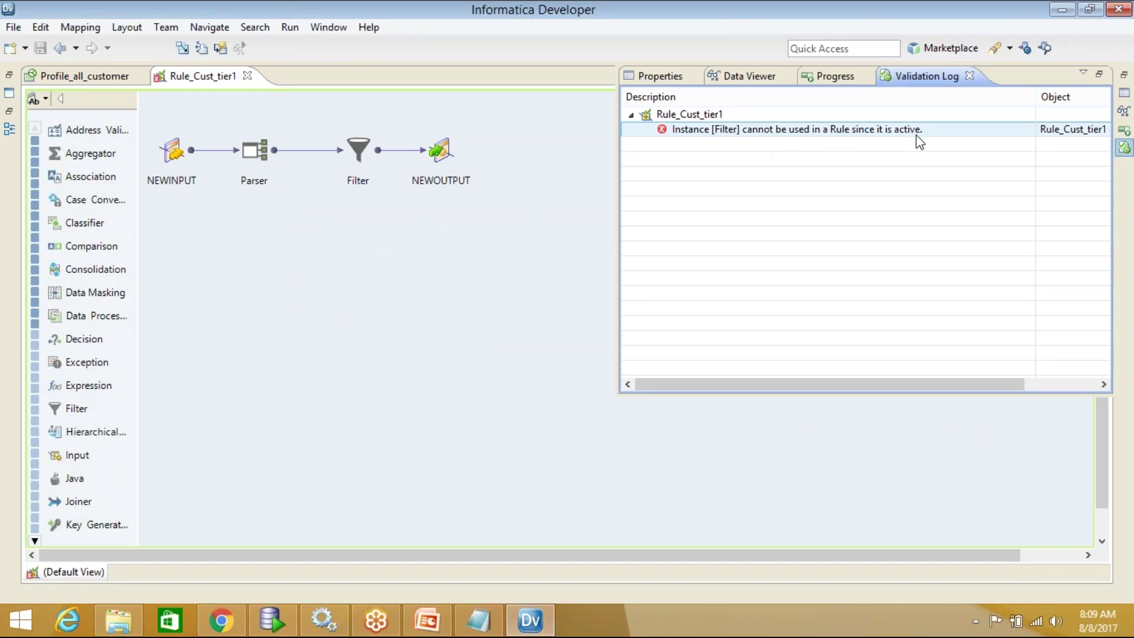
pyautogui.click(555, 222)
pyautogui.hotkey('ctrl', 'm')
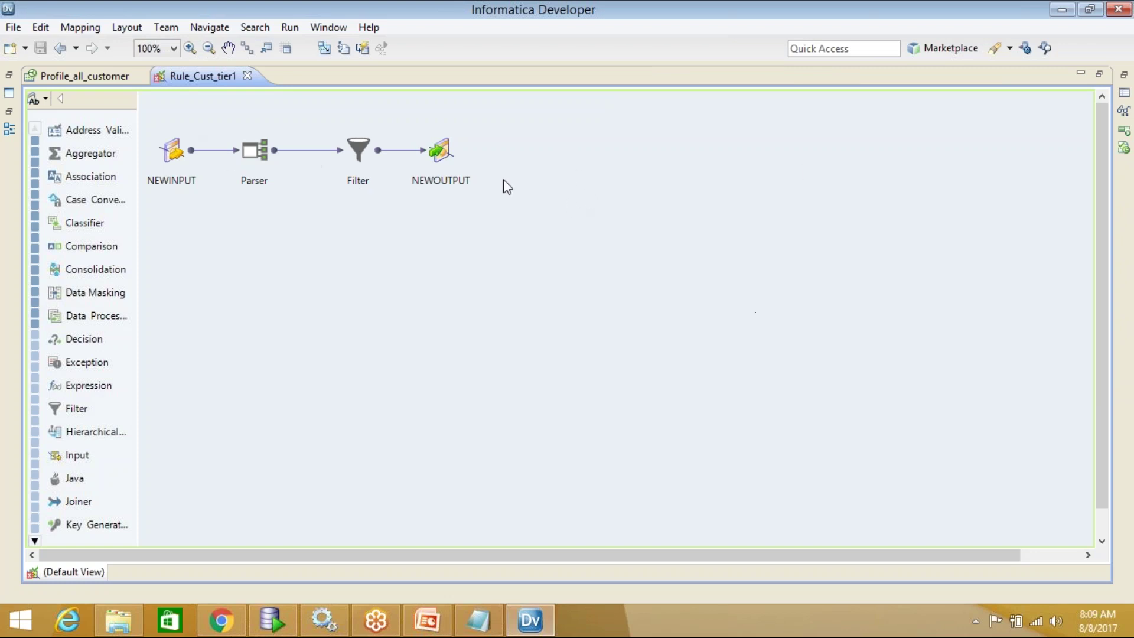
# Restore all transformations to full size and delete the Filter transformation together with its out_CUST_TIER port
pyautogui.click(372, 177)
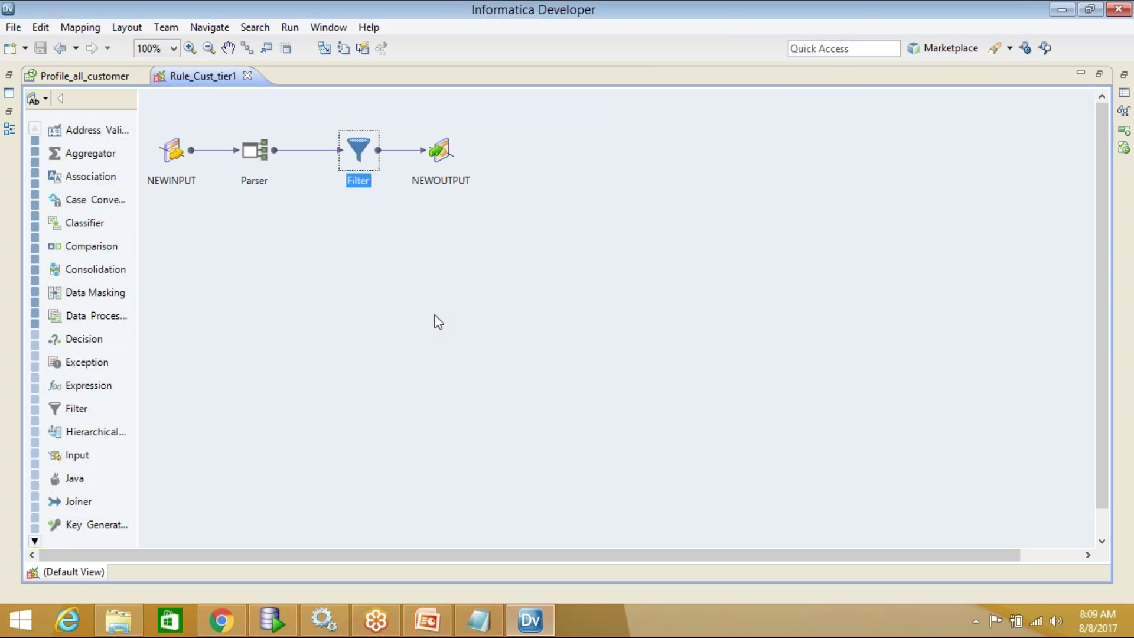
pyautogui.rightClick(449, 220)
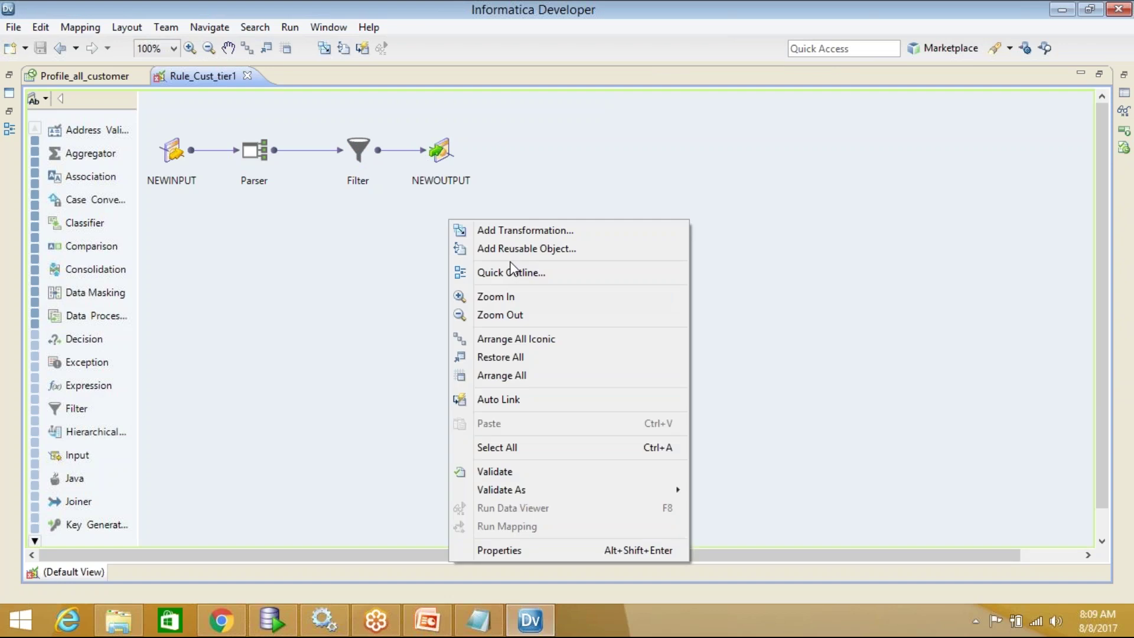
pyautogui.click(547, 357)
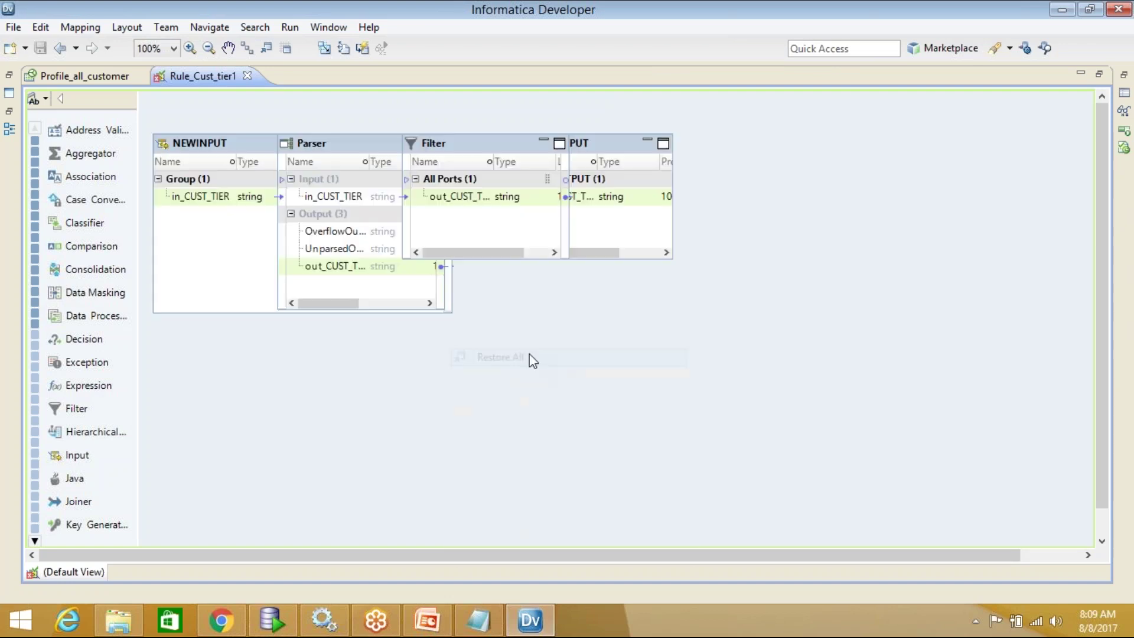
pyautogui.click(780, 146)
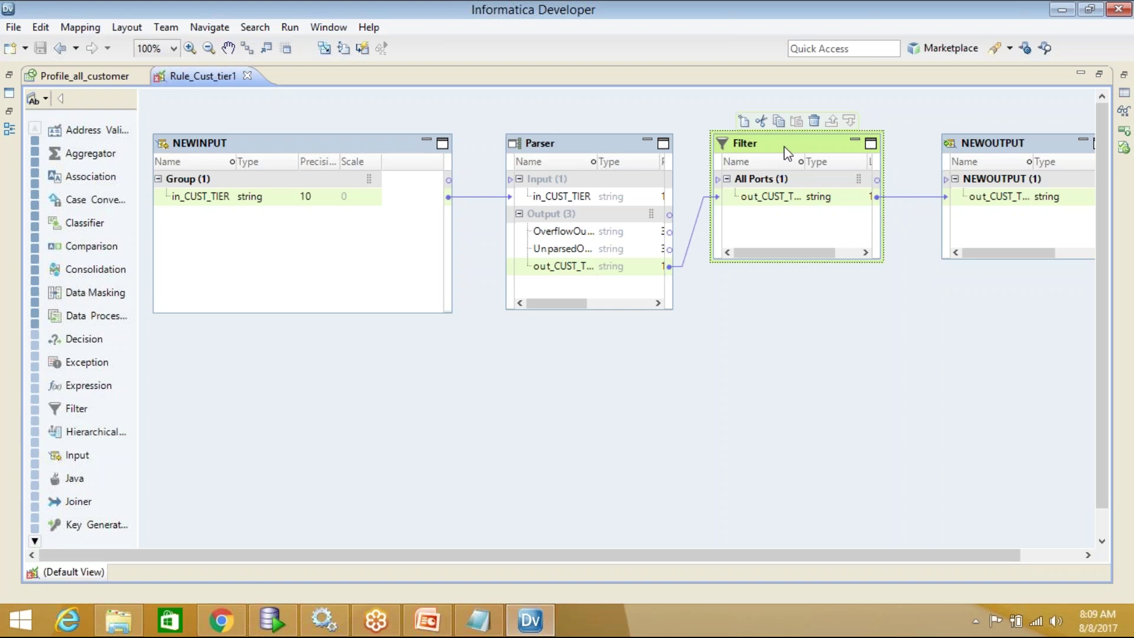
pyautogui.click(814, 122)
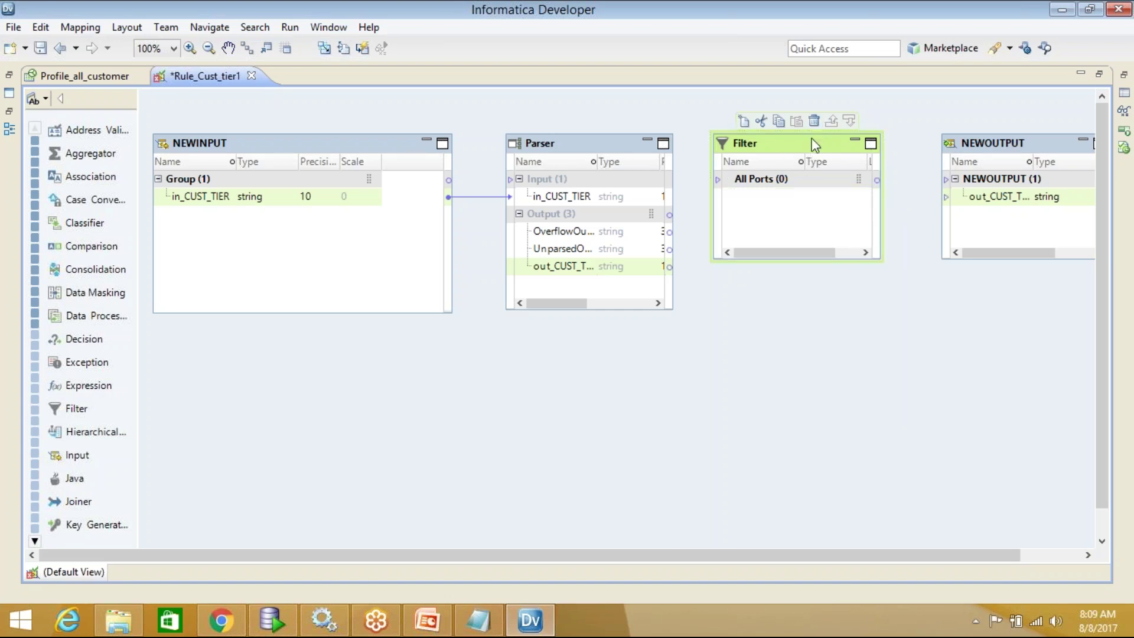
pyautogui.rightClick(806, 143)
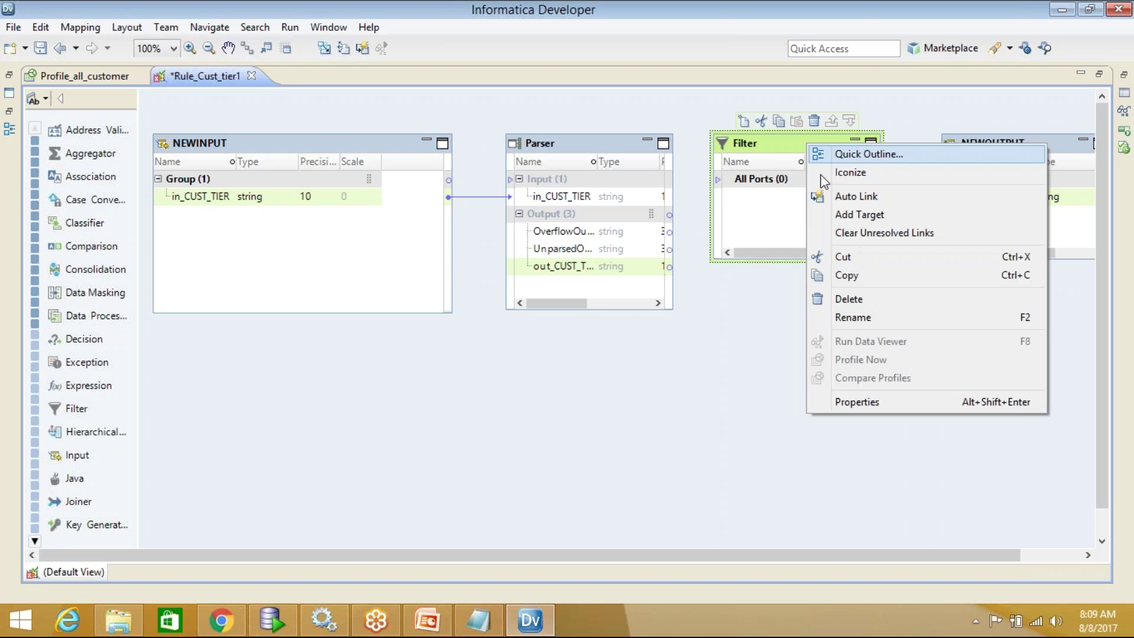
pyautogui.click(845, 296)
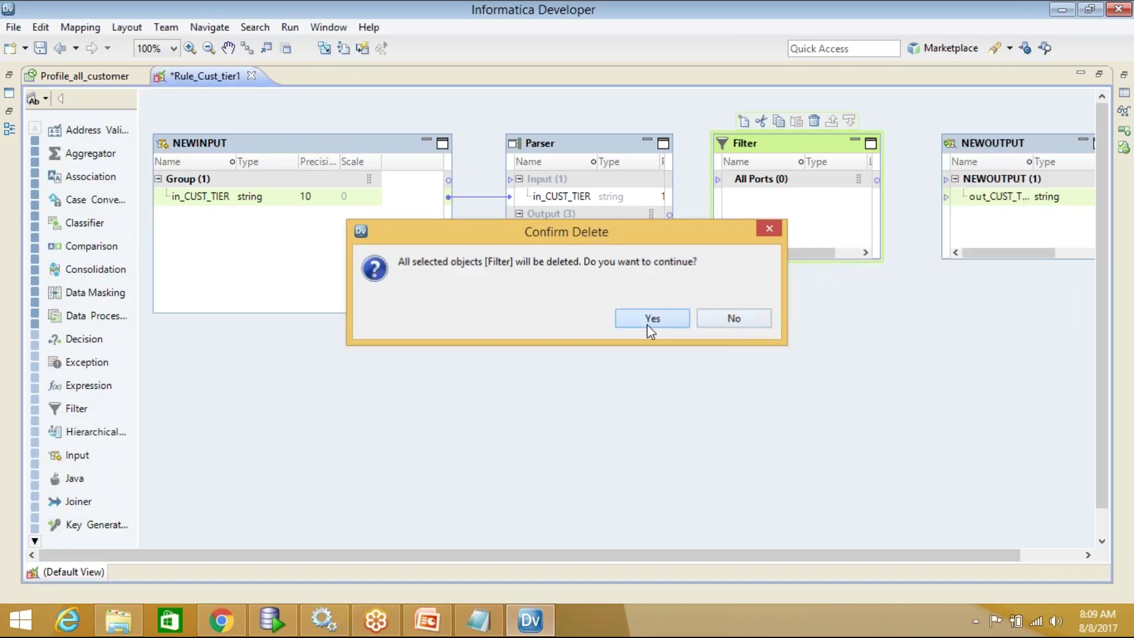
pyautogui.click(649, 318)
# Link the Parser's out_CUST_TIER port directly to out_CUST_TIER in NEWOUTPUT and save the mapplet
pyautogui.doubleClick(553, 267)
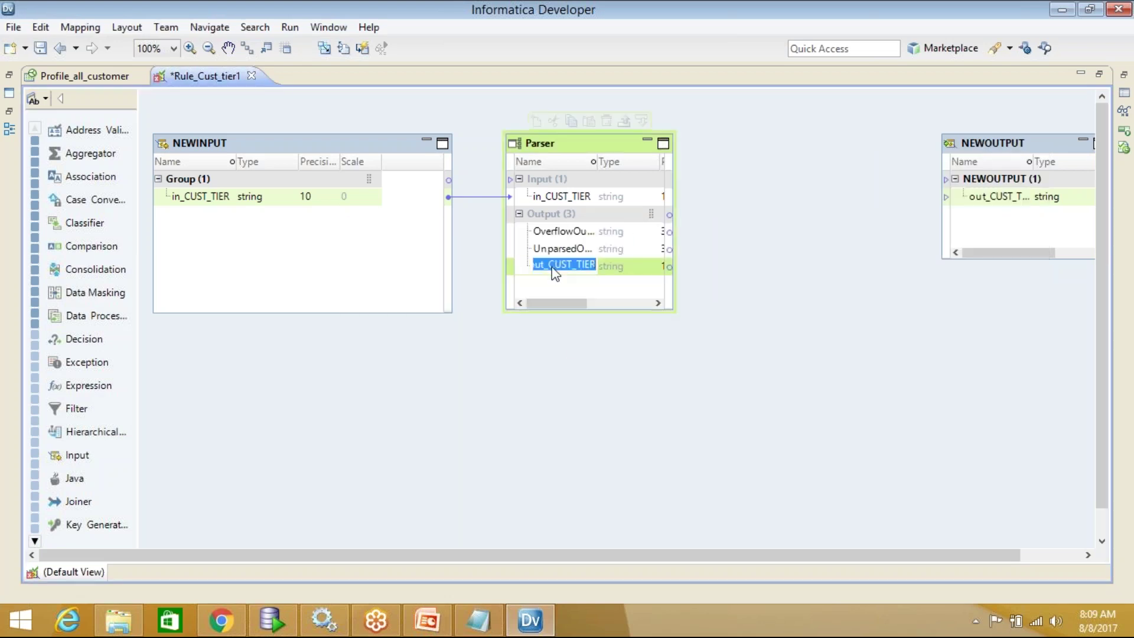
pyautogui.click(568, 342)
pyautogui.moveTo(557, 267); pyautogui.dragTo(1005, 196)
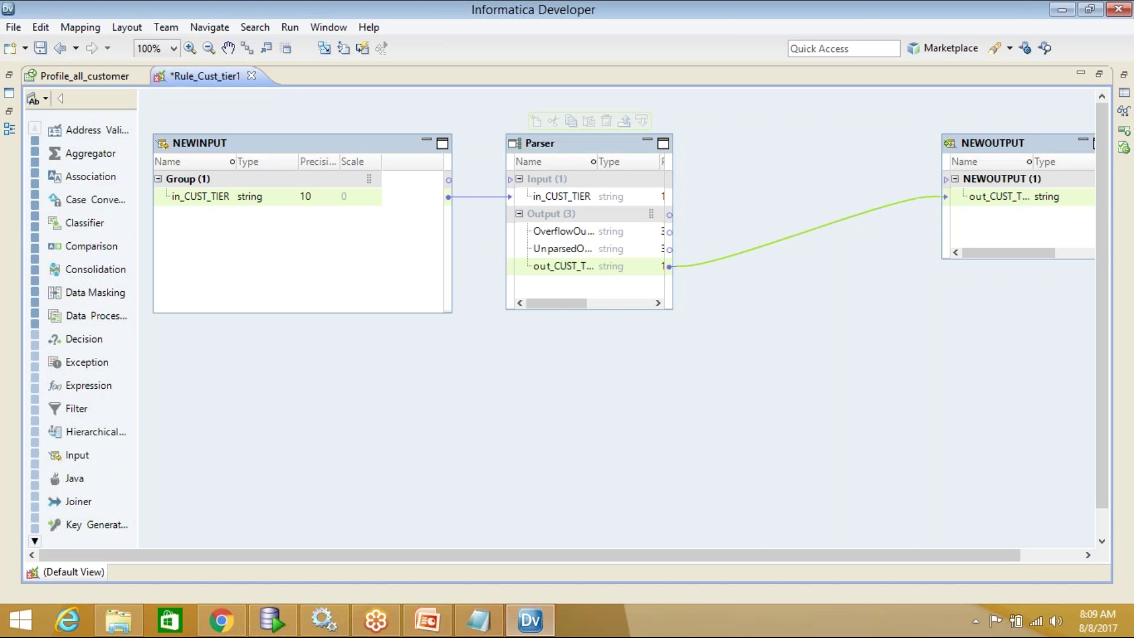
pyautogui.hotkey('ctrl', 's')
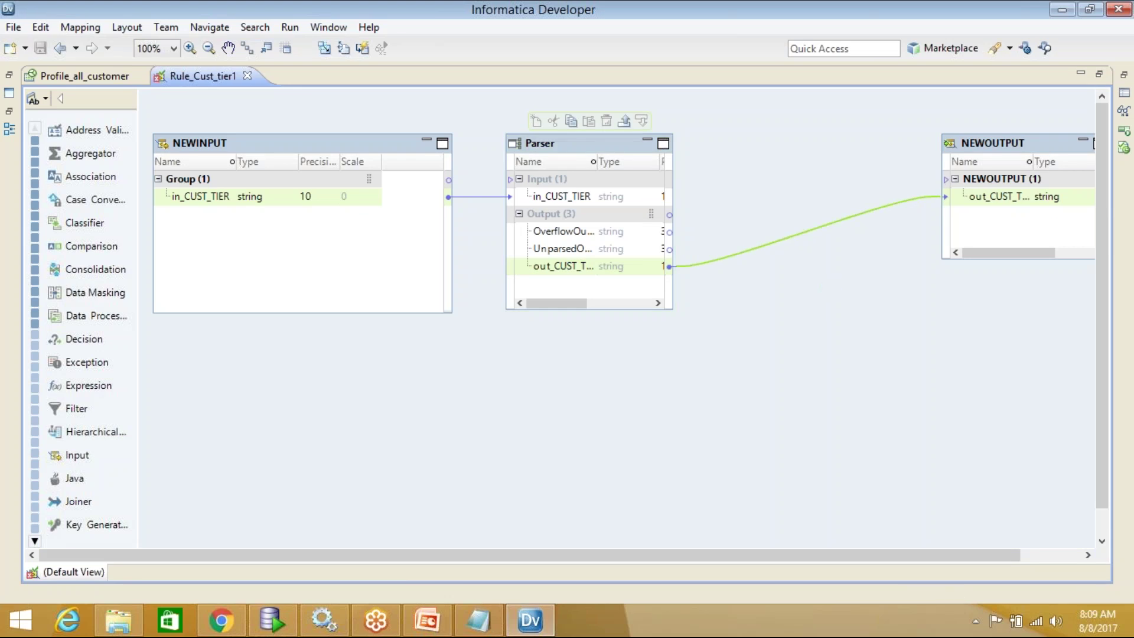
# Validate the Rule_Cust_tier1 mapplet as a rule with only the Parser between its input and output
pyautogui.rightClick(800, 247)
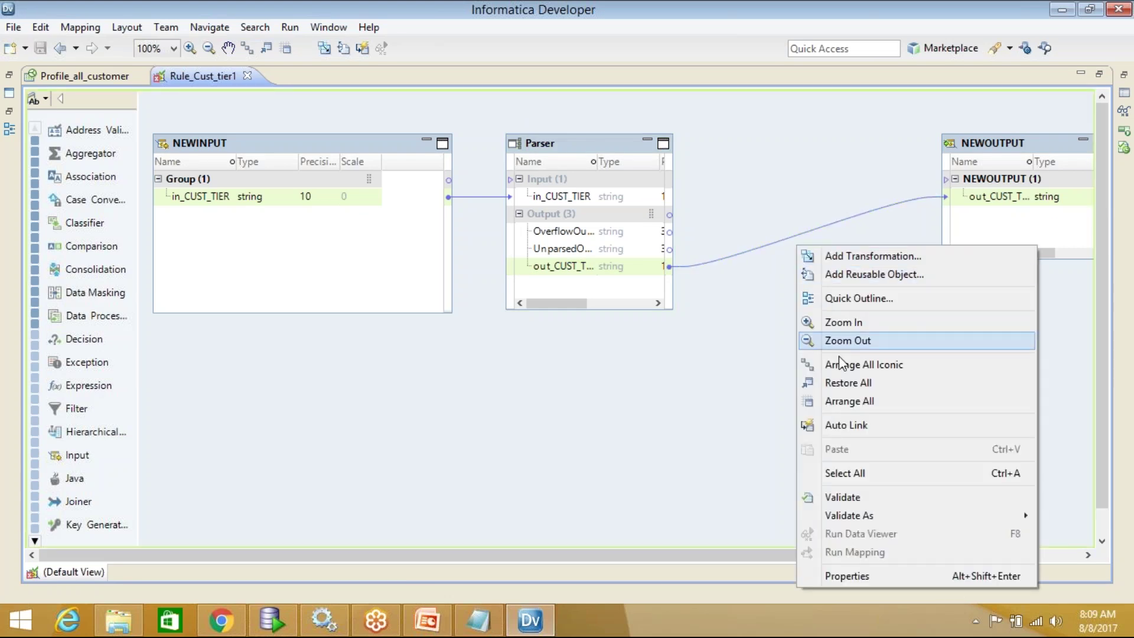
pyautogui.moveTo(842, 516)
pyautogui.click(749, 531)
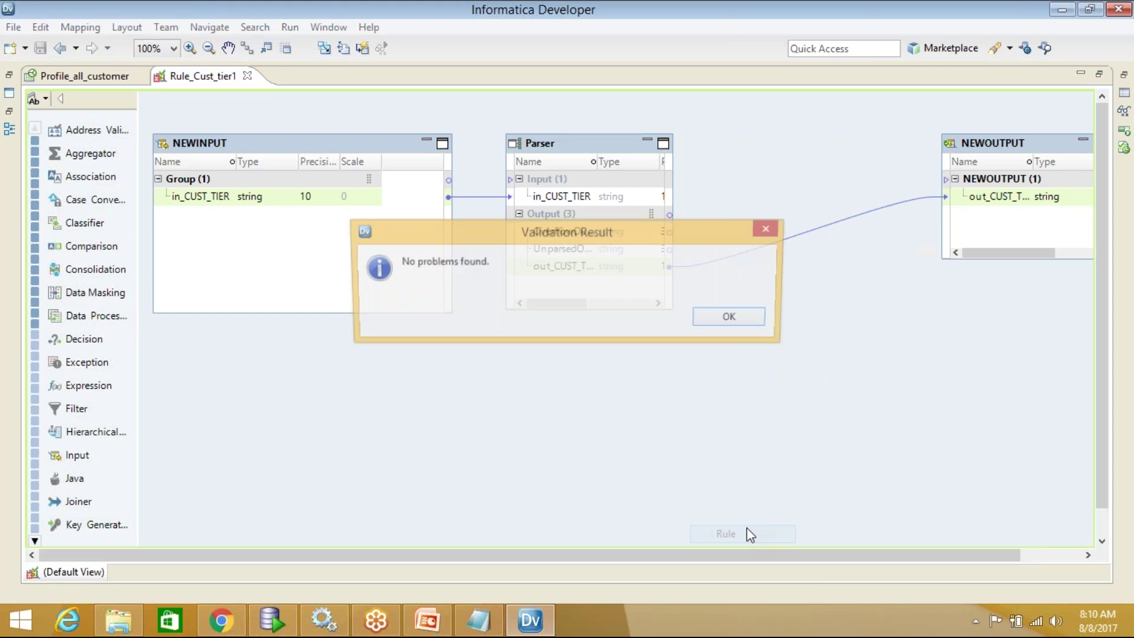
pyautogui.click(739, 320)
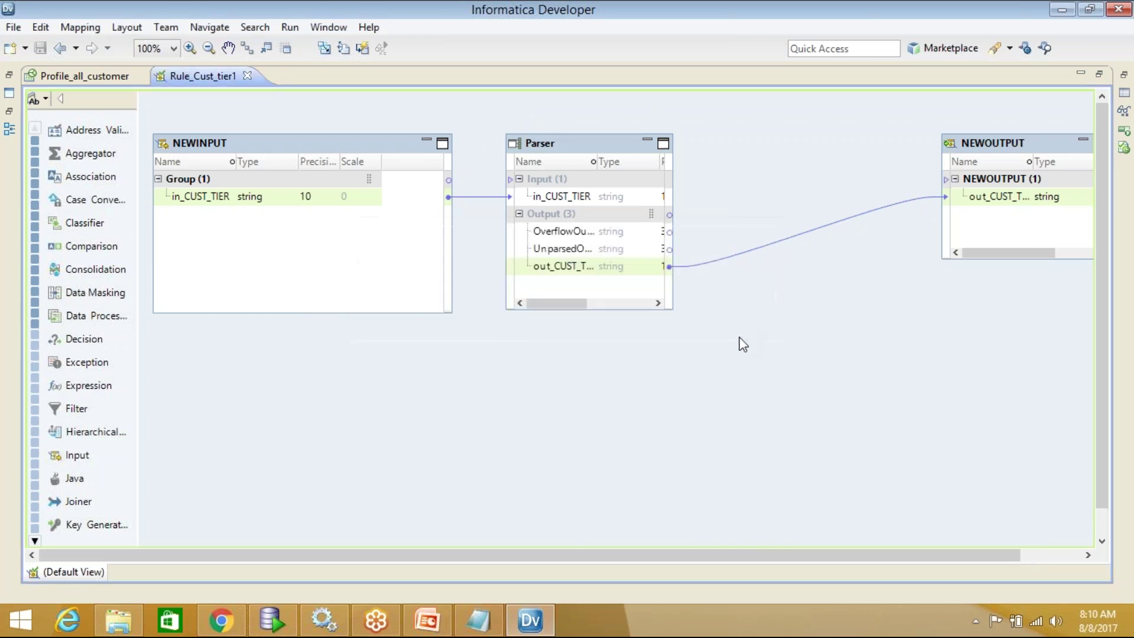
# Arrange all transformations as icons and restore the maximized editor to its normal size
pyautogui.rightClick(740, 261)
pyautogui.click(806, 380)
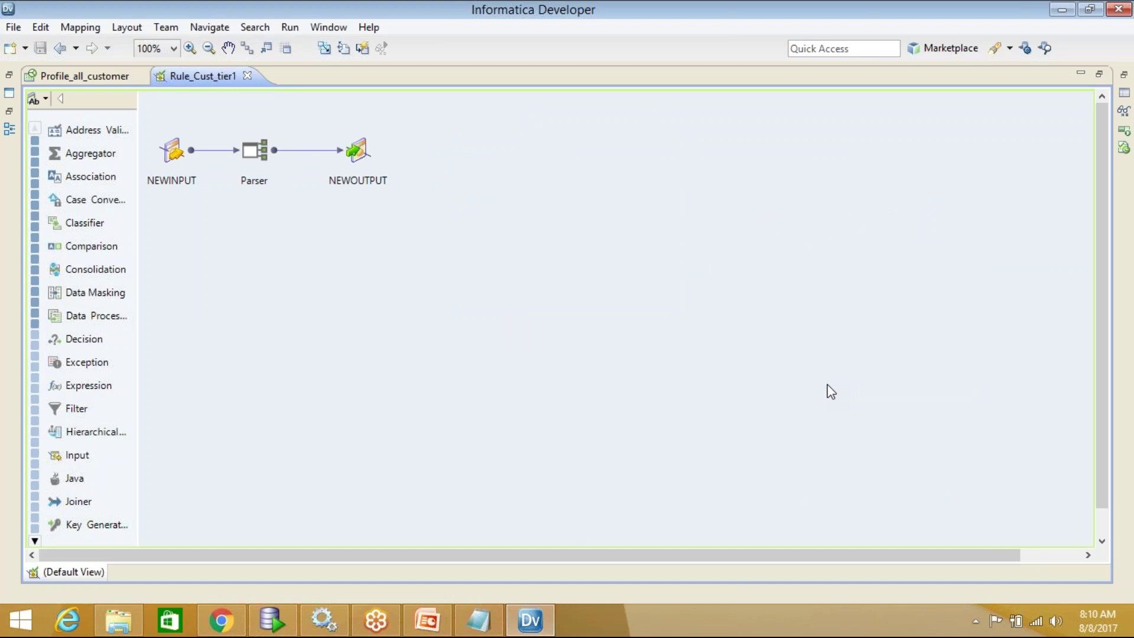
pyautogui.doubleClick(528, 83)
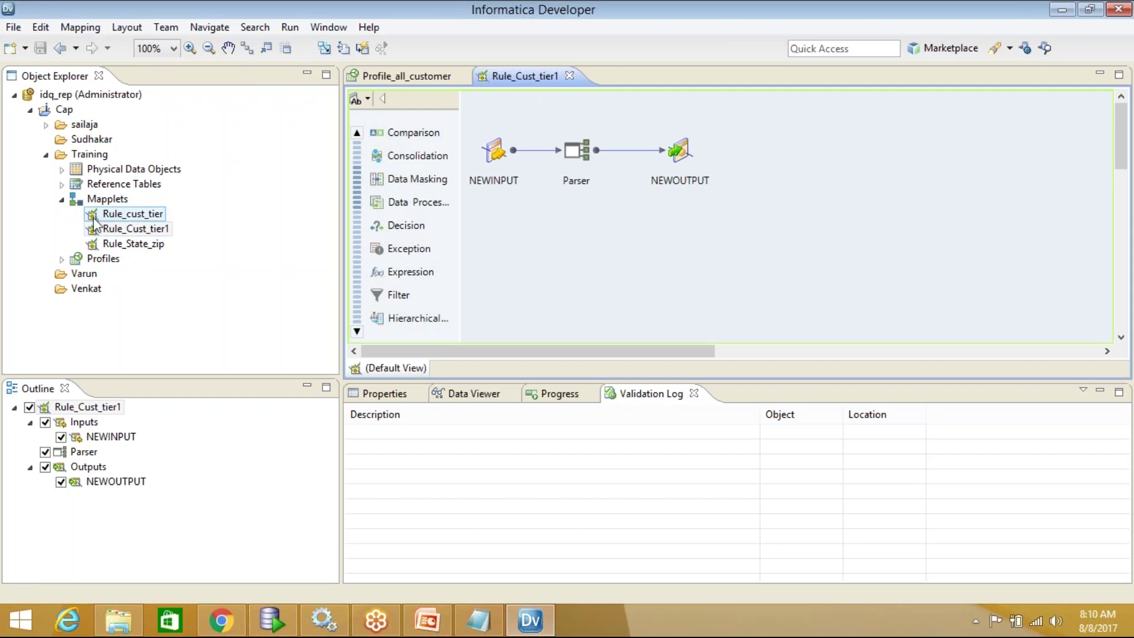
# Validate Rule_Cust_tier1 as a mapplet, save it, and check its entry under the Training folder's mapplets
pyautogui.rightClick(677, 225)
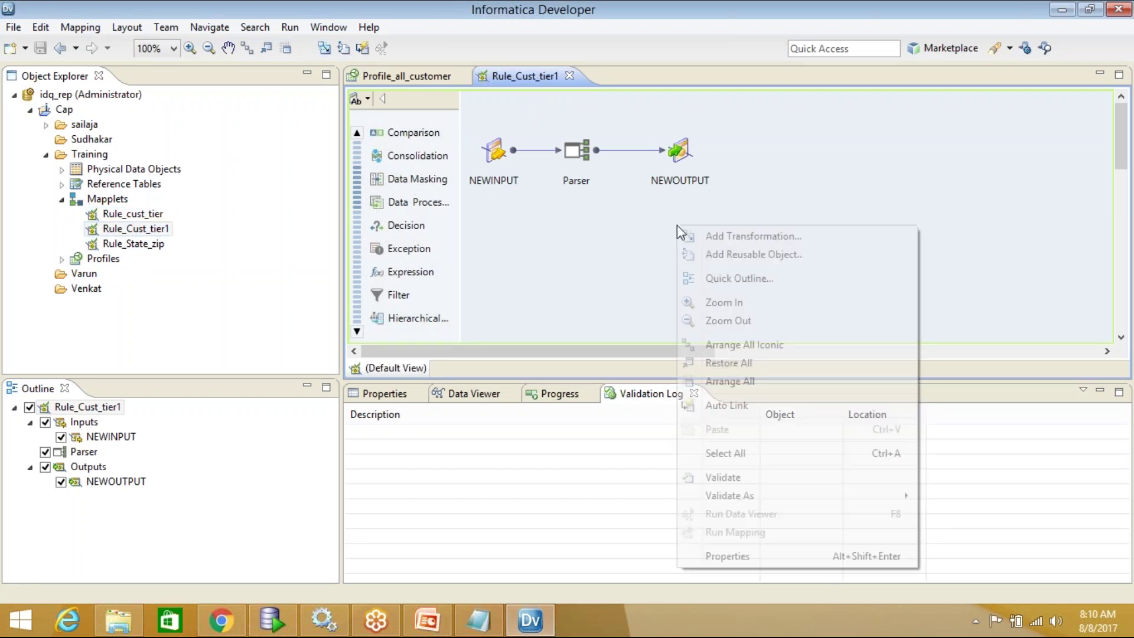
pyautogui.moveTo(774, 495)
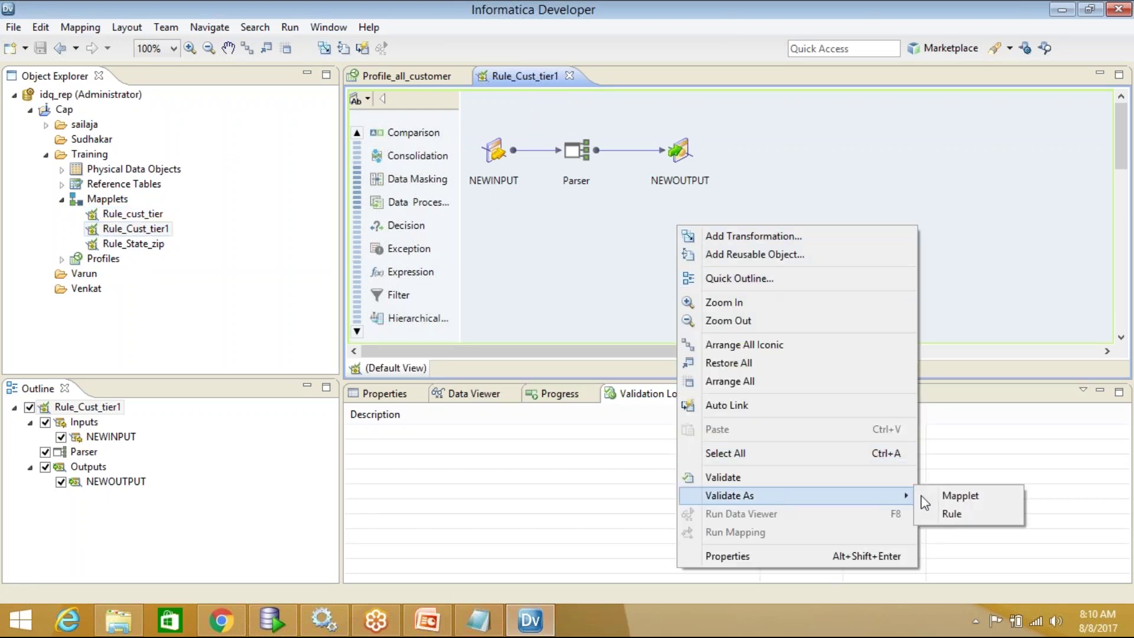
pyautogui.click(982, 496)
pyautogui.click(735, 318)
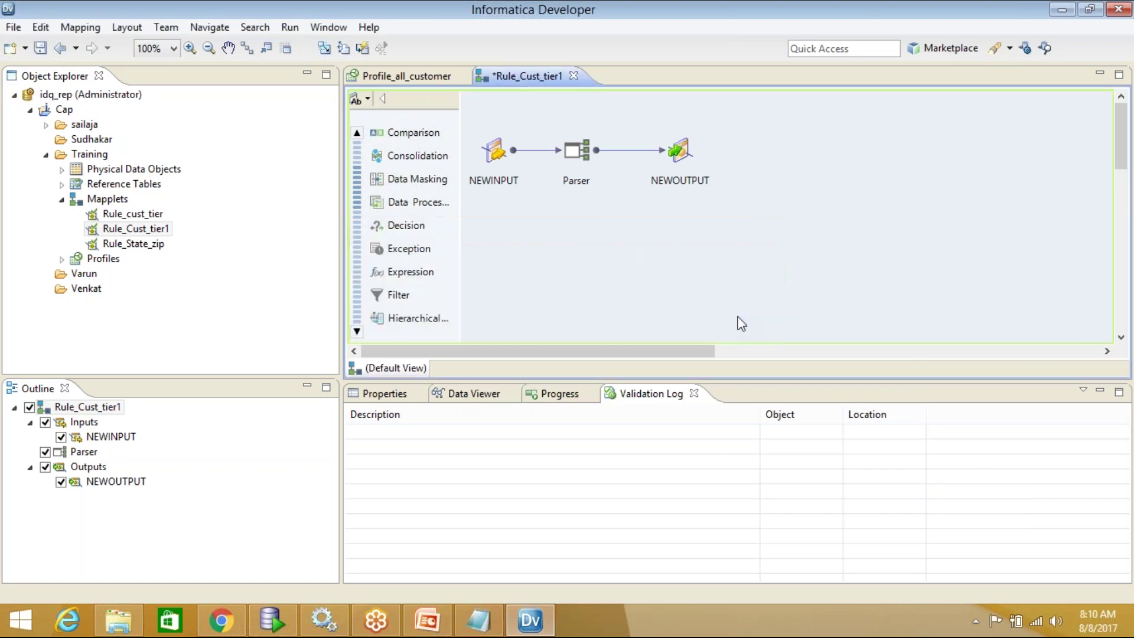
pyautogui.hotkey('ctrl', 's')
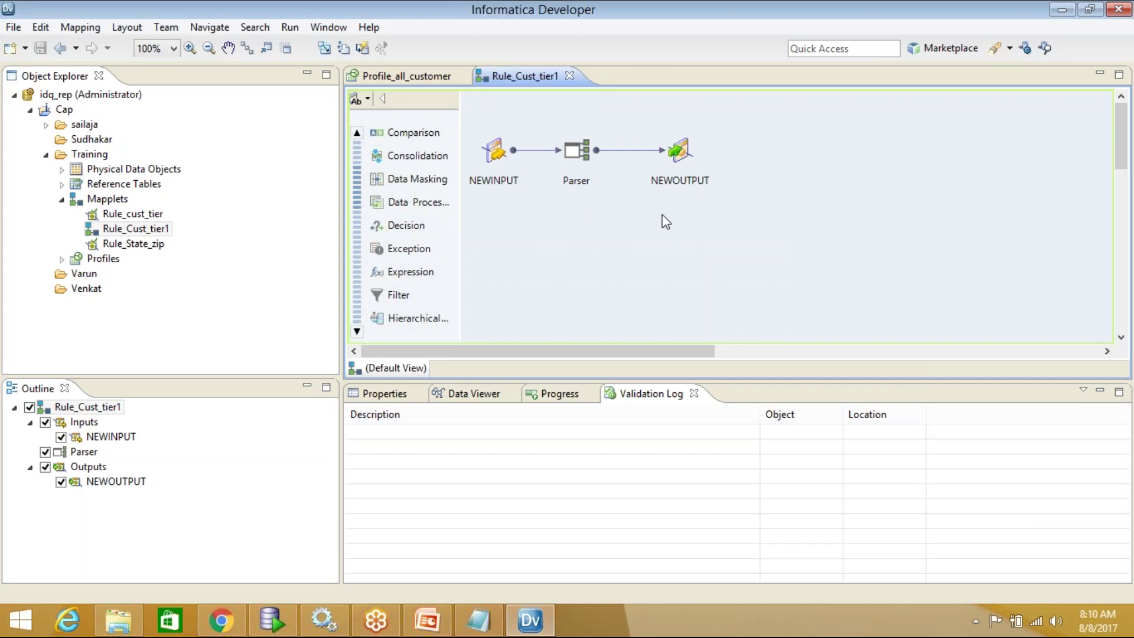
pyautogui.click(107, 231)
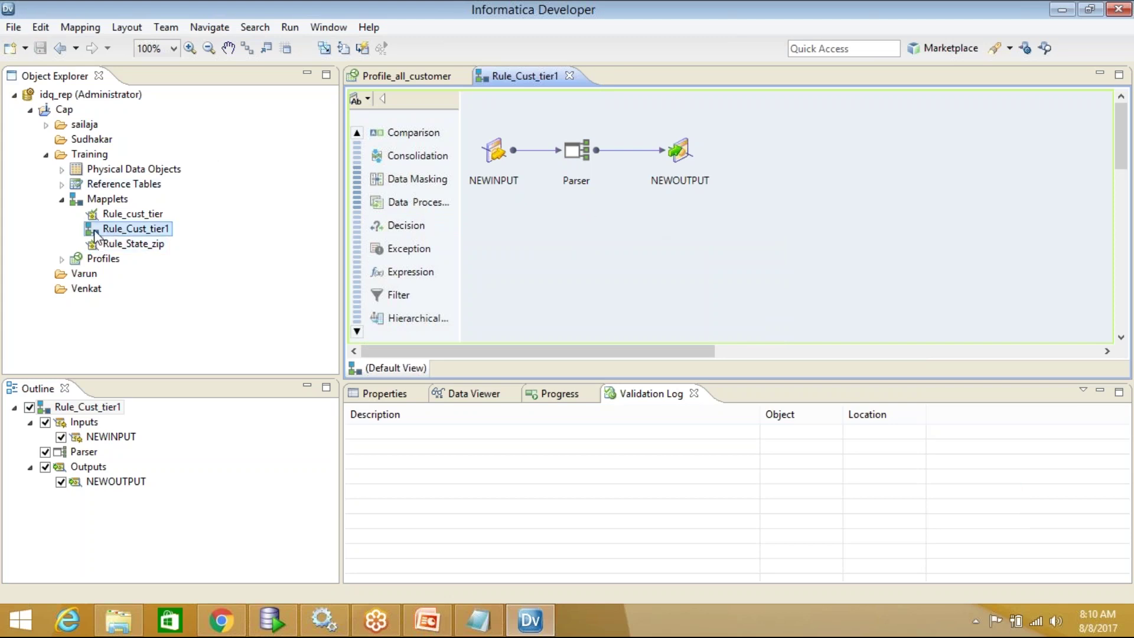
# Validate Rule_Cust_tier1 as a rule again and save it
pyautogui.click(751, 164)
pyautogui.rightClick(753, 160)
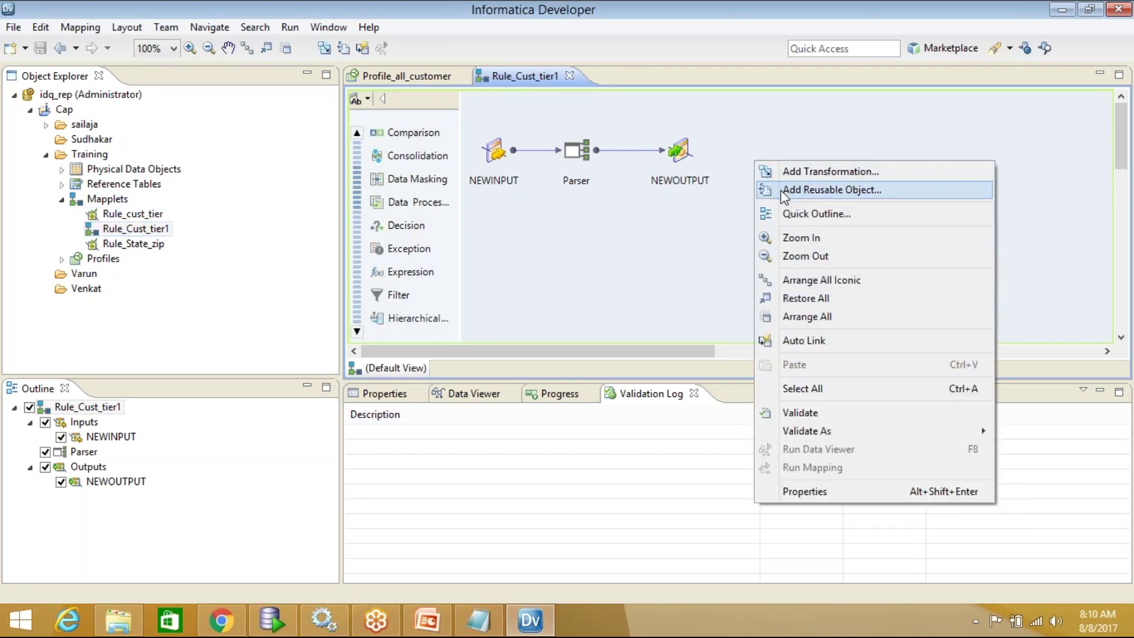
pyautogui.moveTo(827, 432)
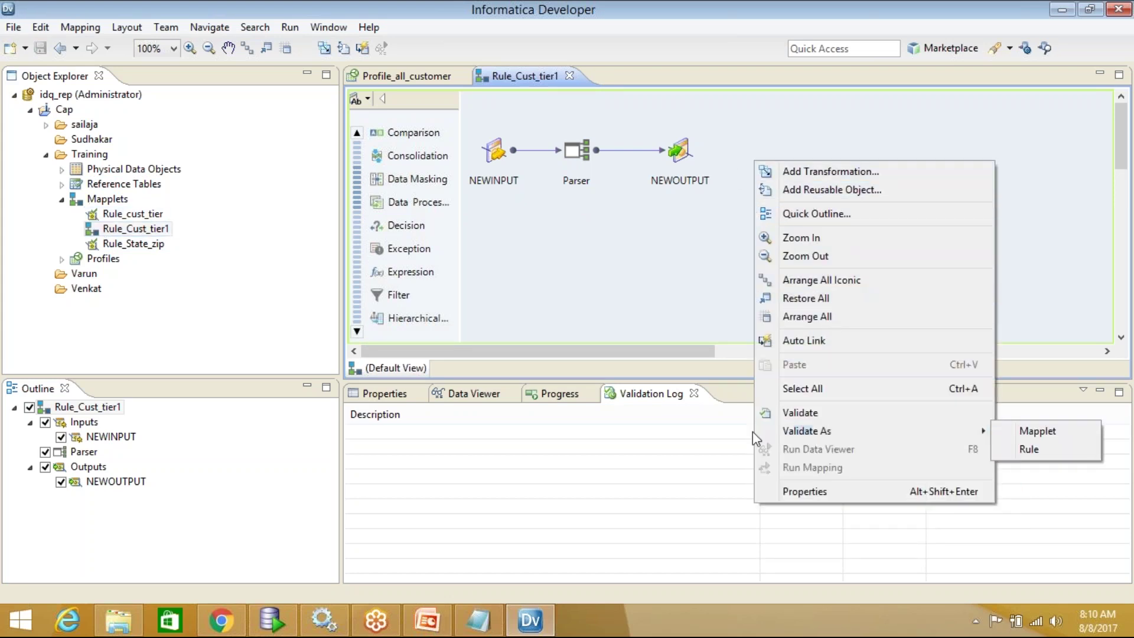
pyautogui.click(1062, 449)
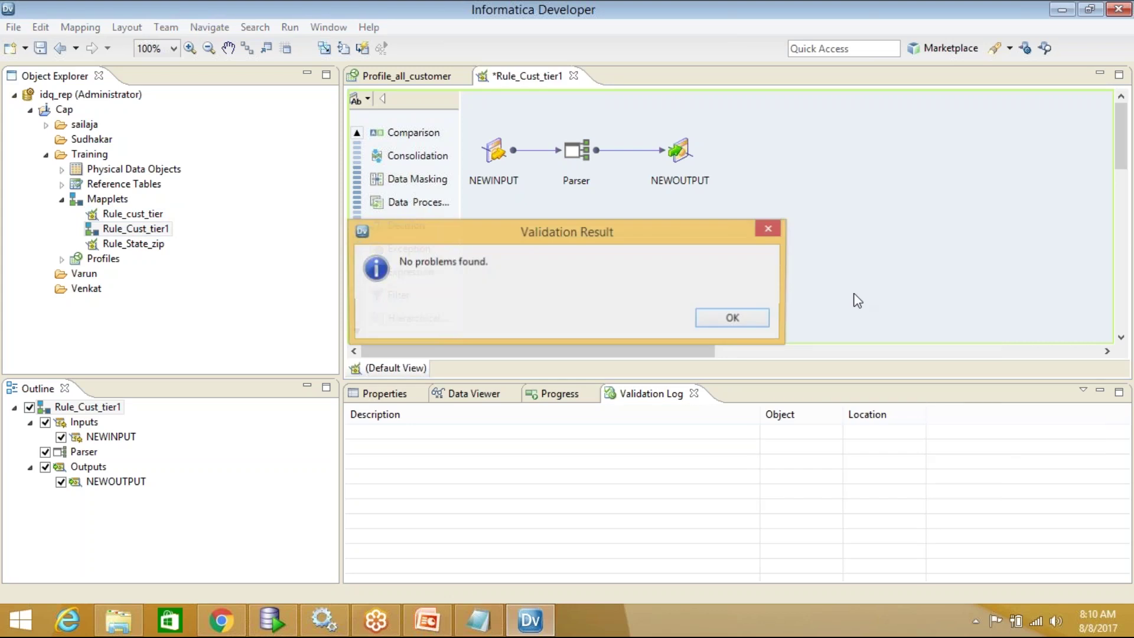
pyautogui.click(759, 318)
pyautogui.hotkey('ctrl', 's')
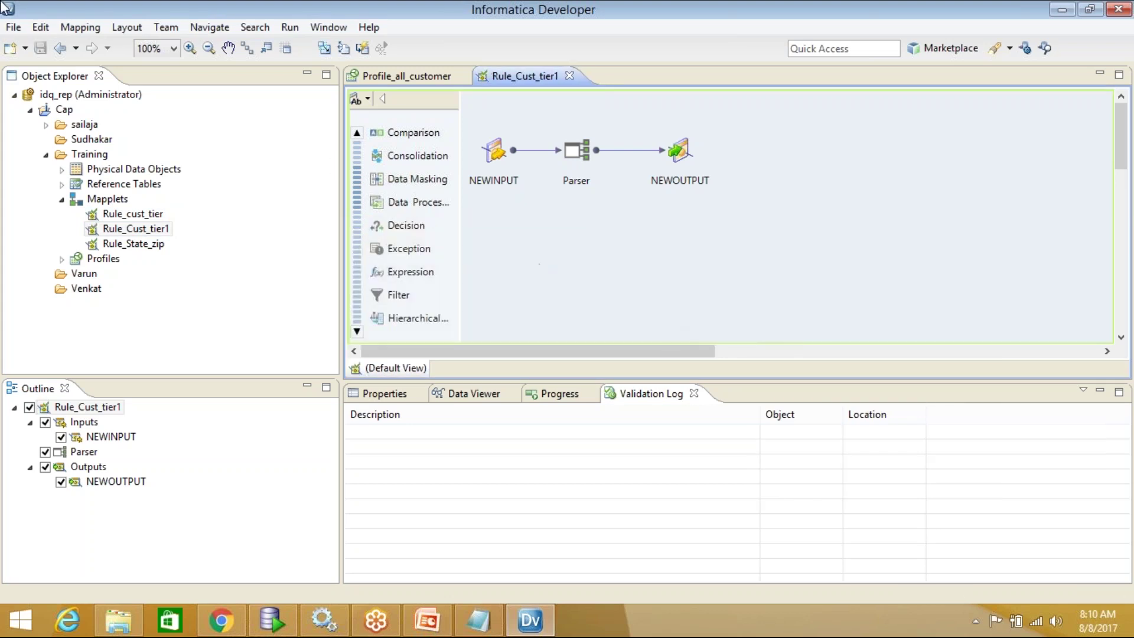
# Rename the Rule_Cust_tier1 mapplet as Rule_Cust_tier_parse
pyautogui.rightClick(130, 234)
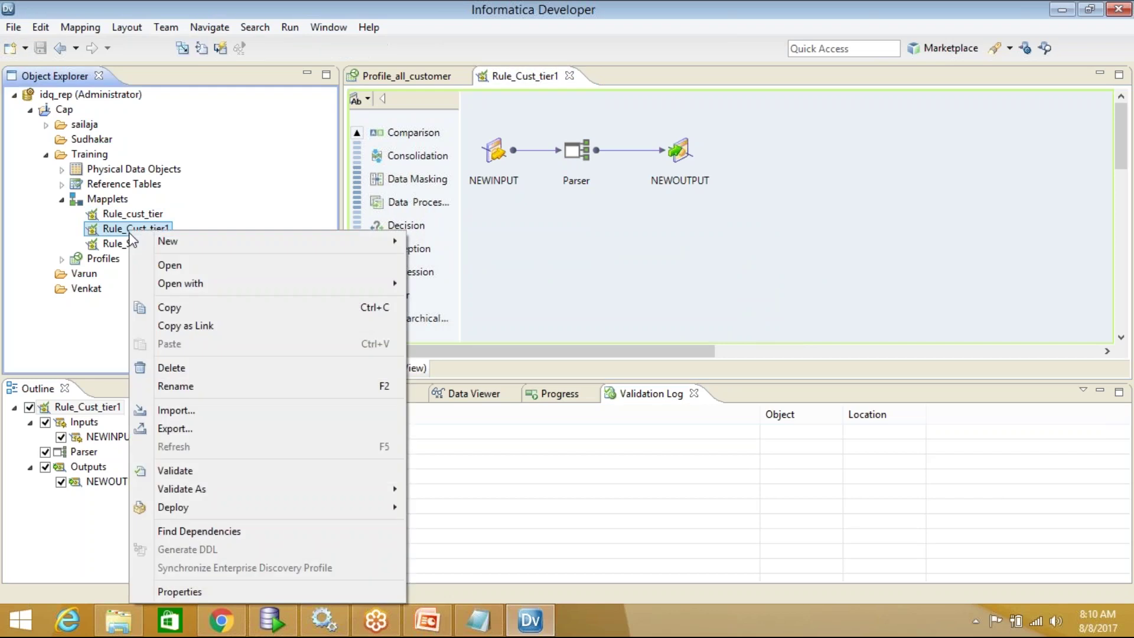
pyautogui.click(187, 386)
pyautogui.press('End')
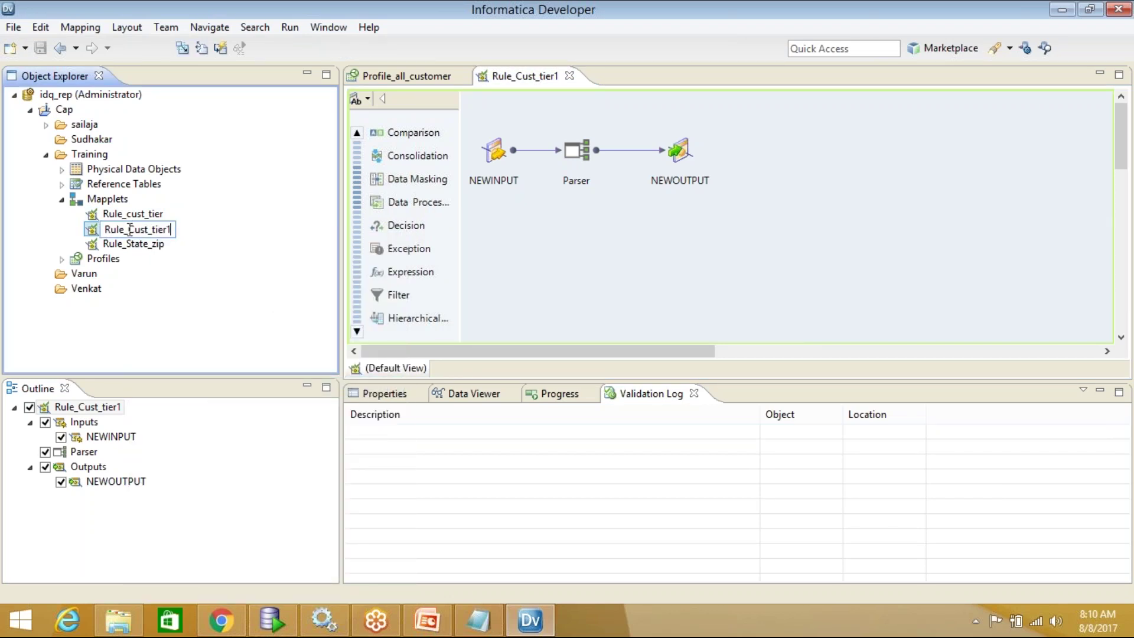
pyautogui.press('BackSpace')
pyautogui.write('_PARSE')
pyautogui.press('BackSpace')
pyautogui.press('BackSpace')
pyautogui.press('BackSpace')
pyautogui.press('BackSpace')
pyautogui.press('BackSpace')
pyautogui.write('parse')
pyautogui.click(664, 249)
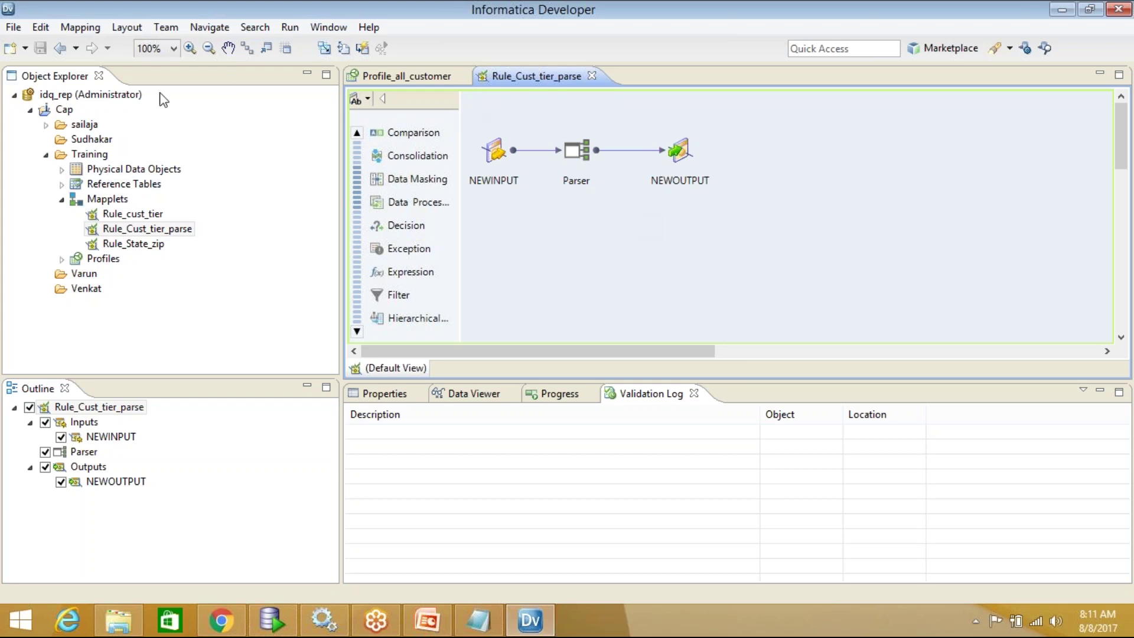
# Create a new mapplet named Rule_country_replace_valids in the Training folder
pyautogui.rightClick(97, 155)
pyautogui.moveTo(162, 166)
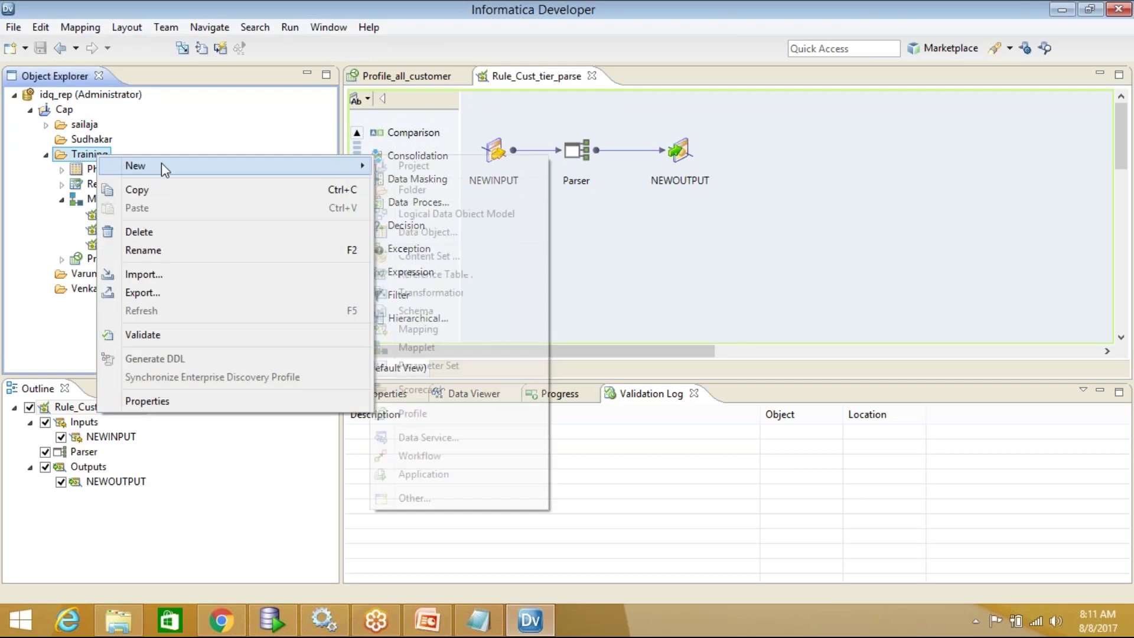
pyautogui.click(435, 347)
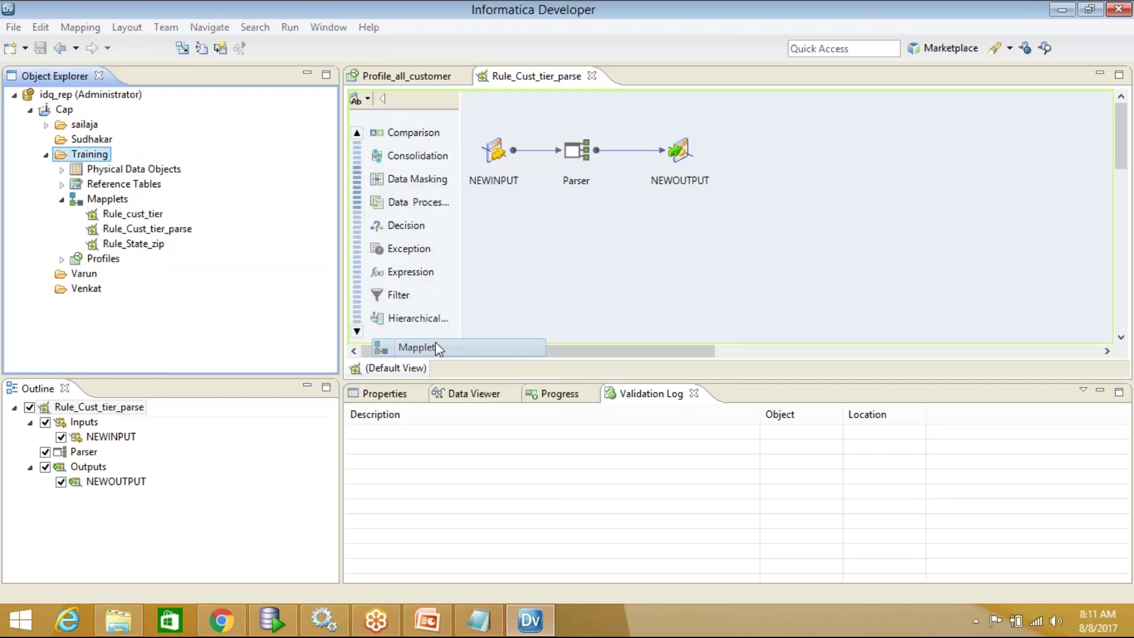
pyautogui.click(466, 162)
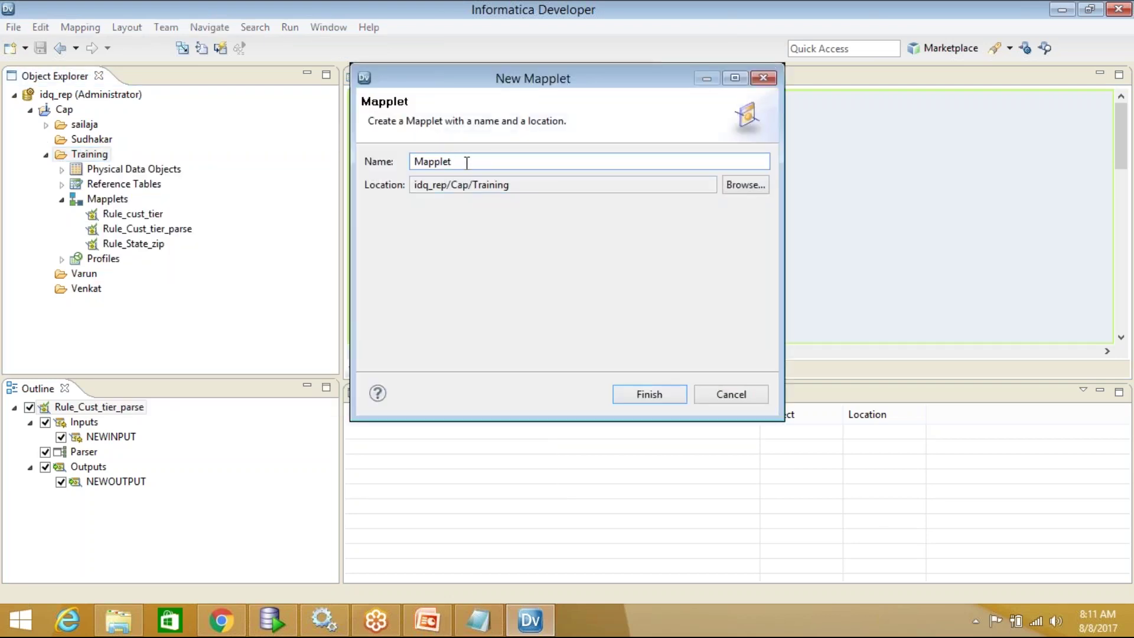
pyautogui.press('BackSpace')
pyautogui.press('BackSpace')
pyautogui.press('BackSpace')
pyautogui.press('BackSpace')
pyautogui.press('BackSpace')
pyautogui.press('BackSpace')
pyautogui.write('Re')
pyautogui.write('le')
pyautogui.write('_coun')
pyautogui.write('try_replace_valids')
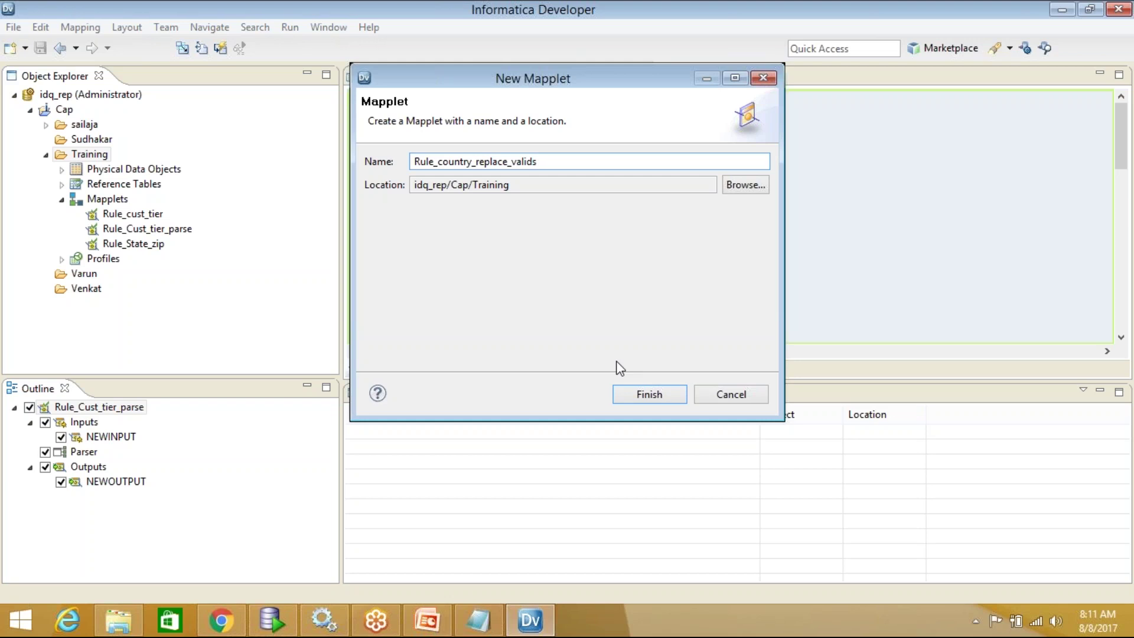
pyautogui.click(631, 404)
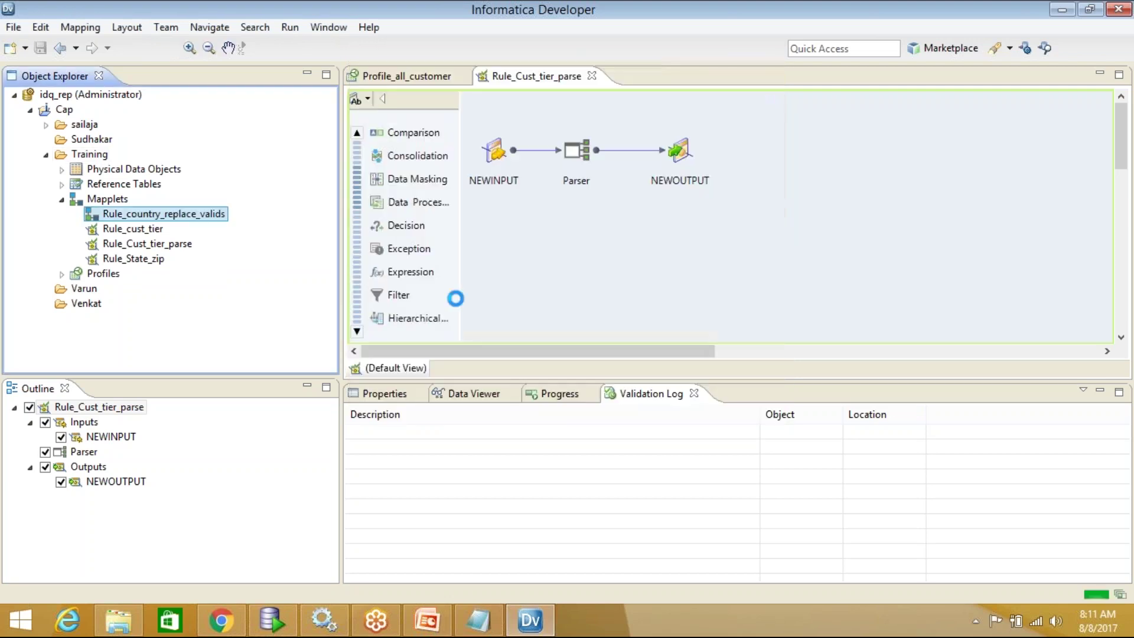
# Add an Input transformation to the empty mapplet and place it near the canvas's left side
pyautogui.click(610, 153)
pyautogui.rightClick(612, 154)
pyautogui.click(632, 166)
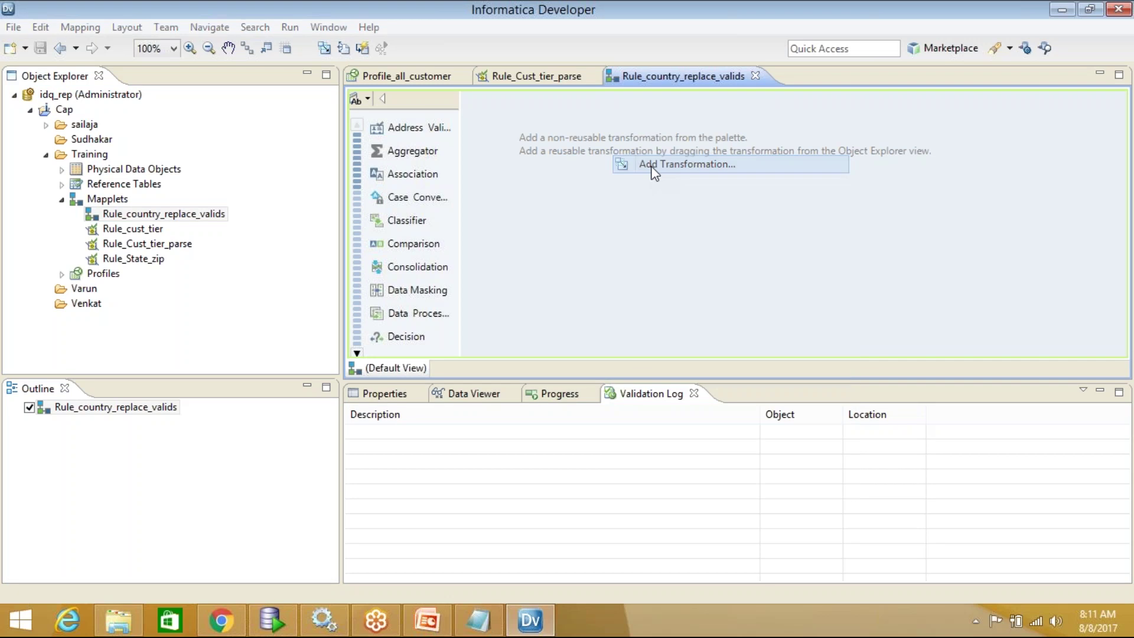
pyautogui.write('input')
pyautogui.click(681, 412)
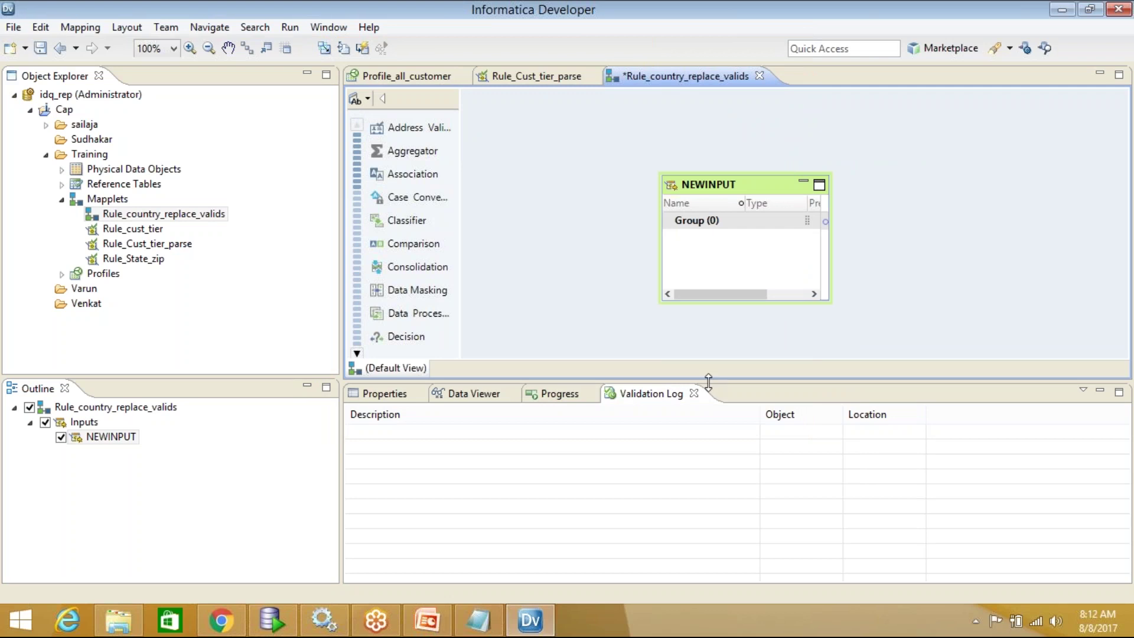
pyautogui.moveTo(758, 185); pyautogui.dragTo(612, 187)
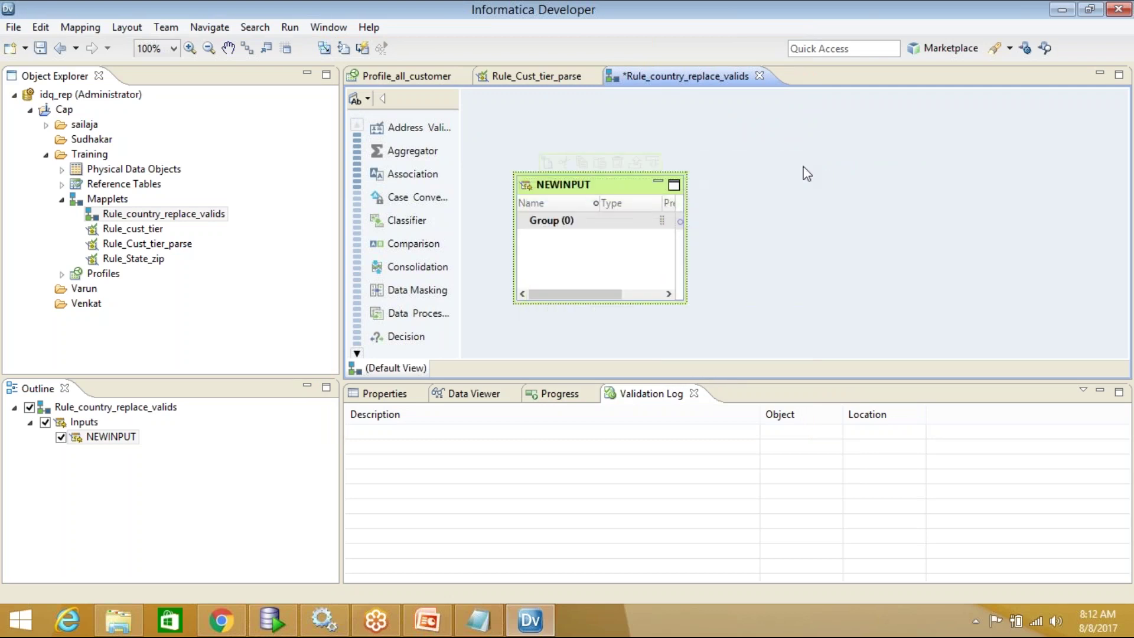
# Add a Parser transformation of type Token Parser beside NEWINPUT
pyautogui.rightClick(785, 195)
pyautogui.click(833, 207)
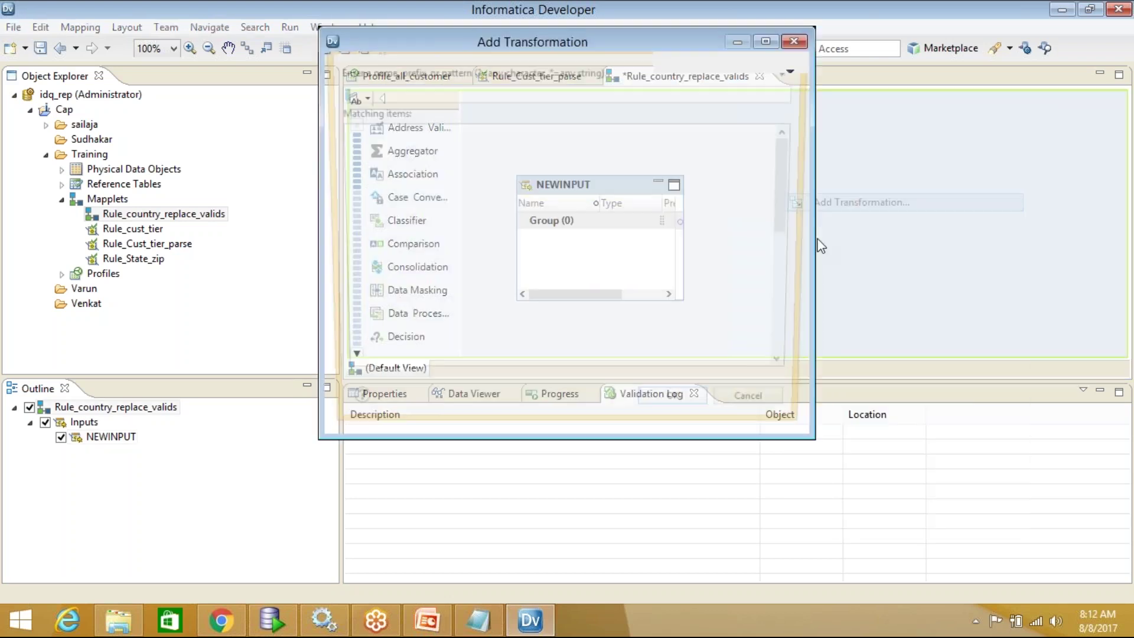
pyautogui.write('pa')
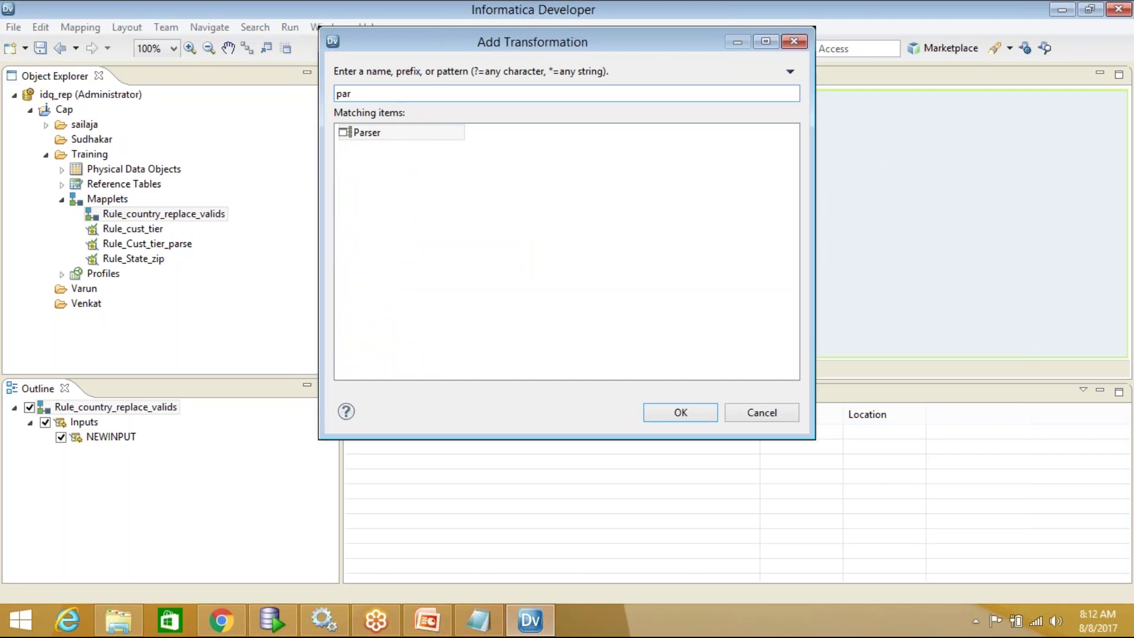
pyautogui.write('r')
pyautogui.click(431, 131)
pyautogui.click(679, 412)
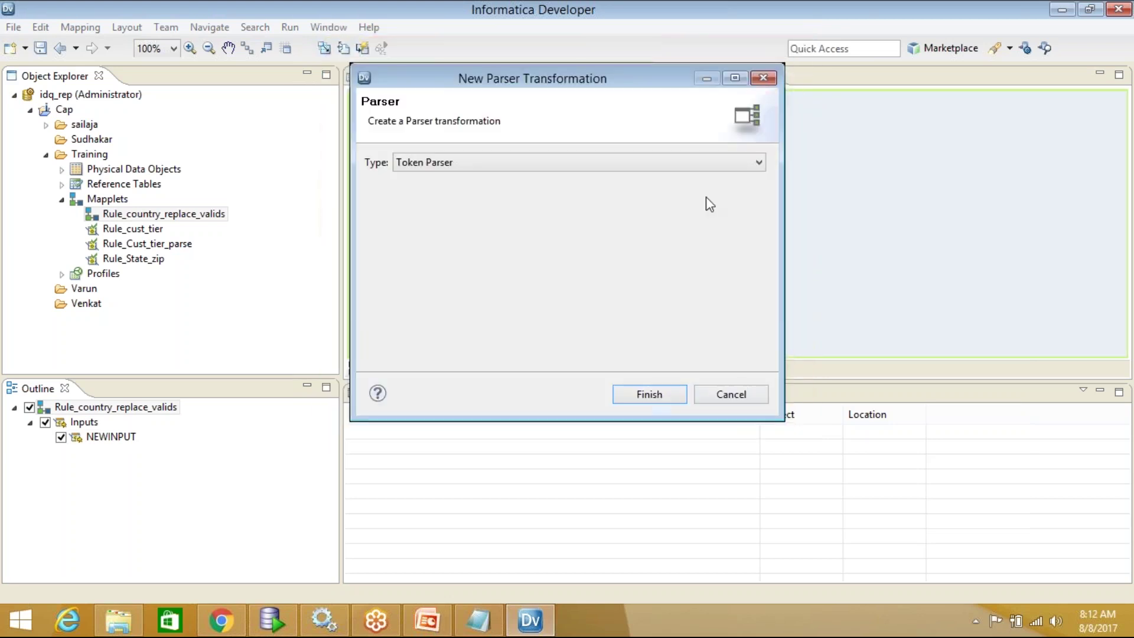
pyautogui.click(652, 394)
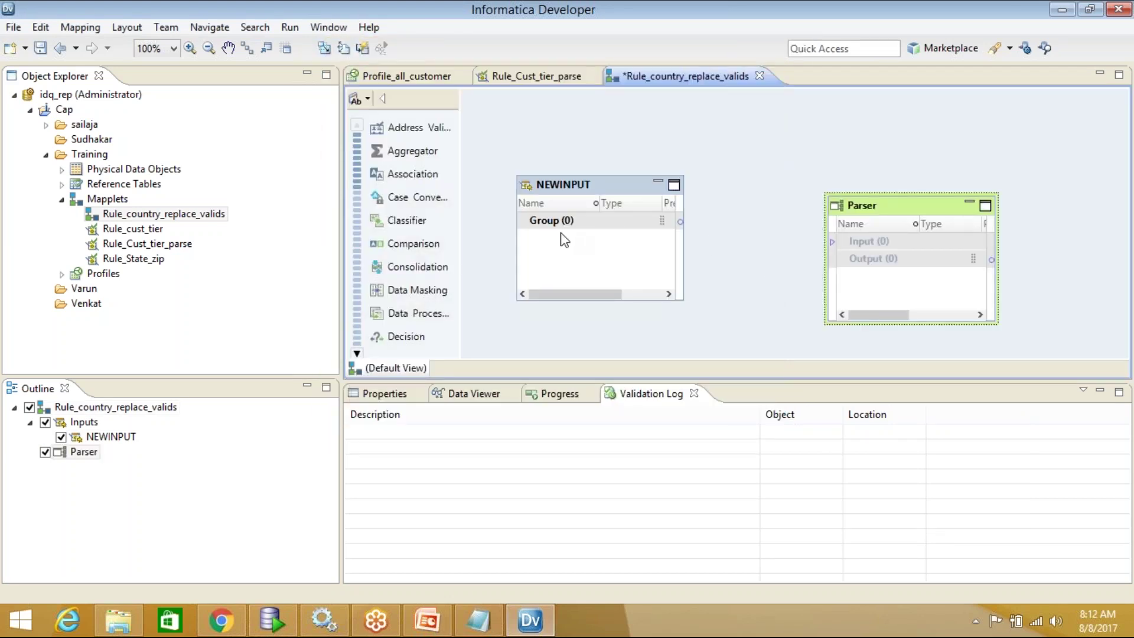
# Add a port named in_COUNTRY to the NEWINPUT transformation
pyautogui.click(562, 223)
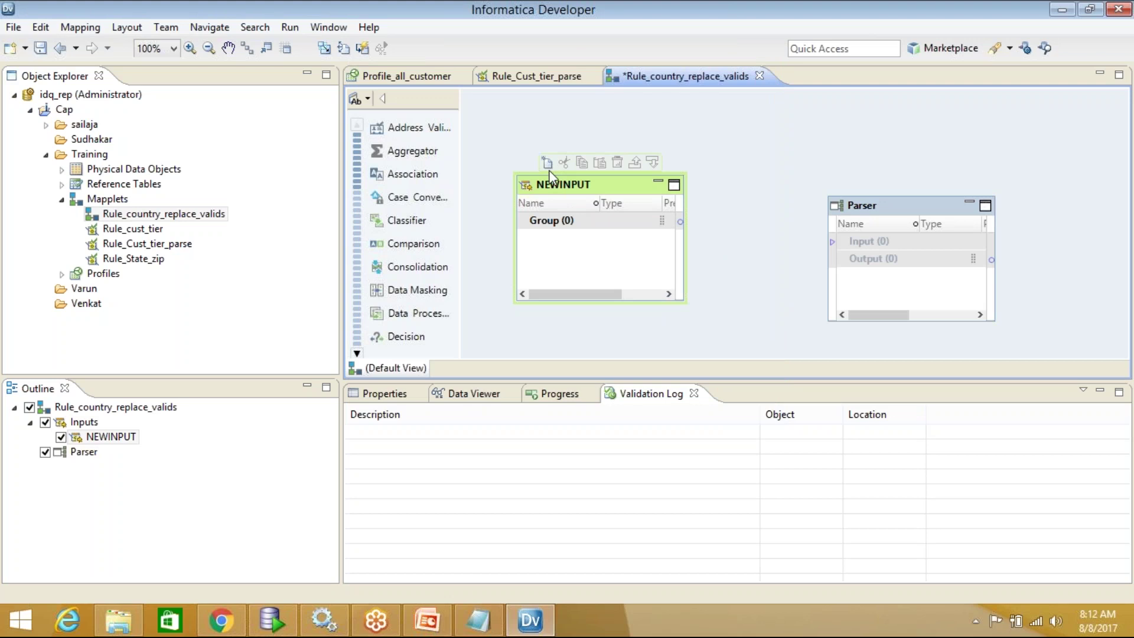
pyautogui.click(546, 163)
pyautogui.write('in_COUNTRY')
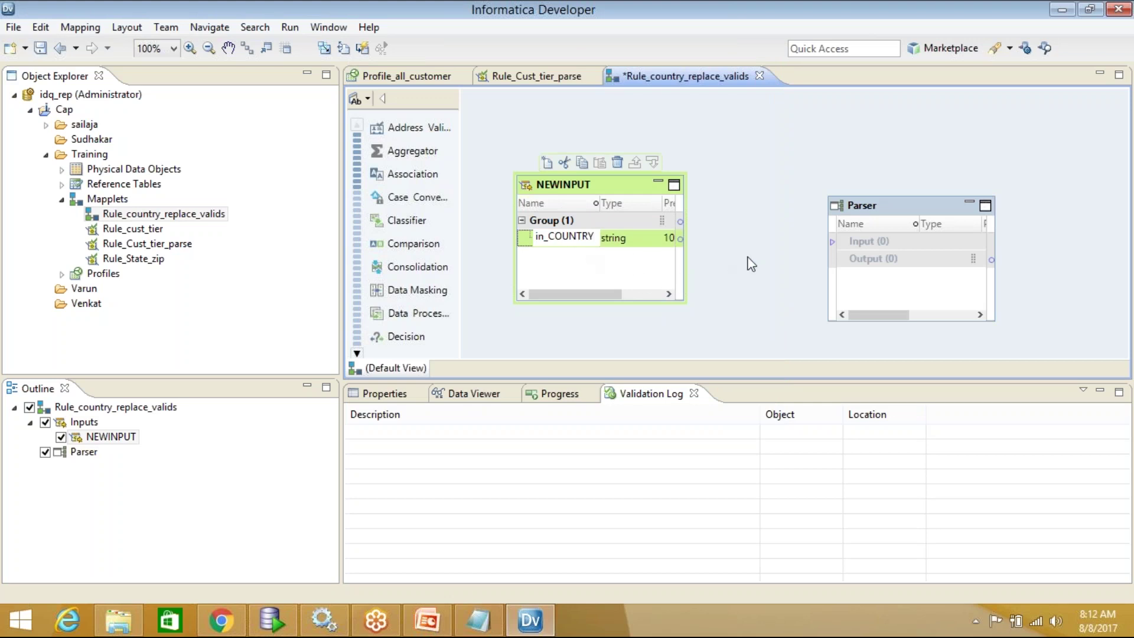
pyautogui.click(547, 238)
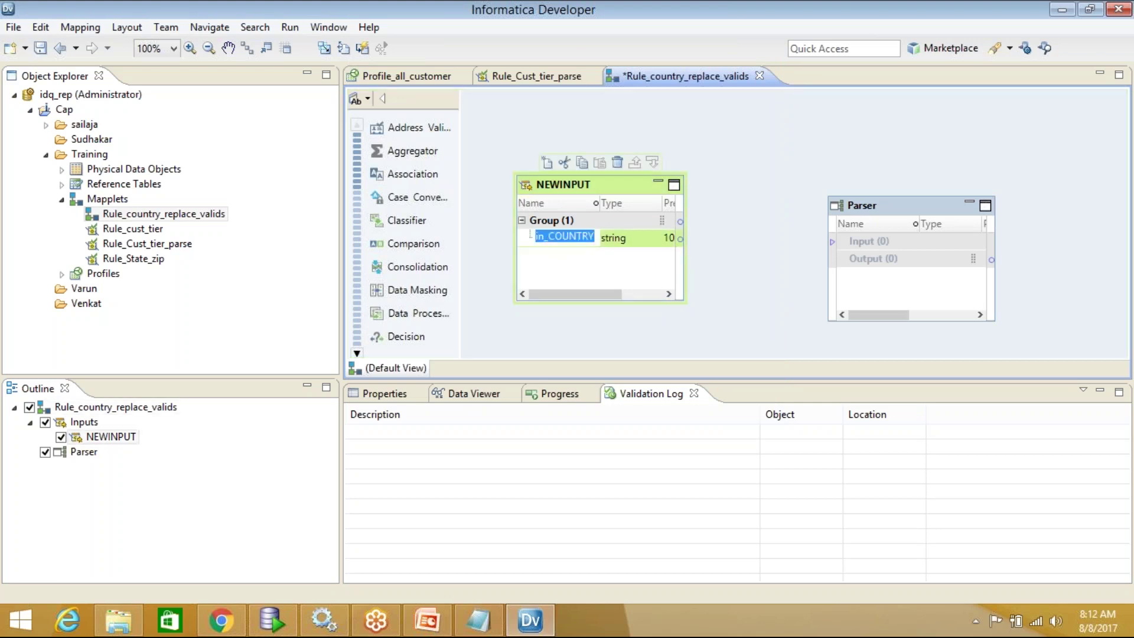
pyautogui.click(741, 258)
# Link in_COUNTRY from NEWINPUT into the Parser's input group and open the Parser's properties
pyautogui.moveTo(575, 243); pyautogui.dragTo(873, 240)
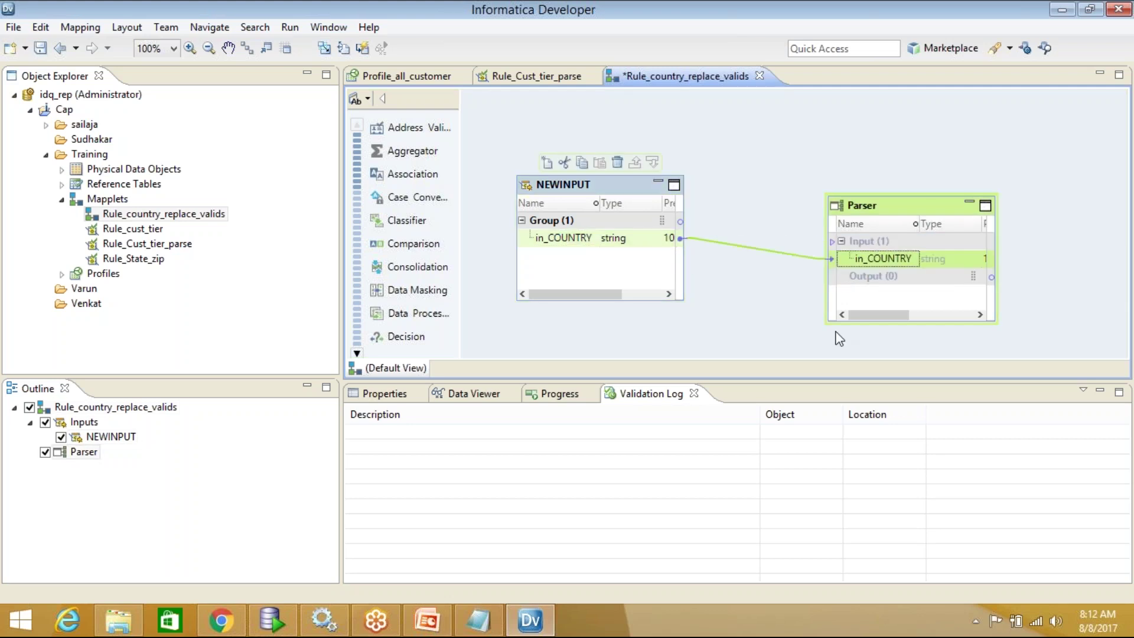
pyautogui.click(880, 208)
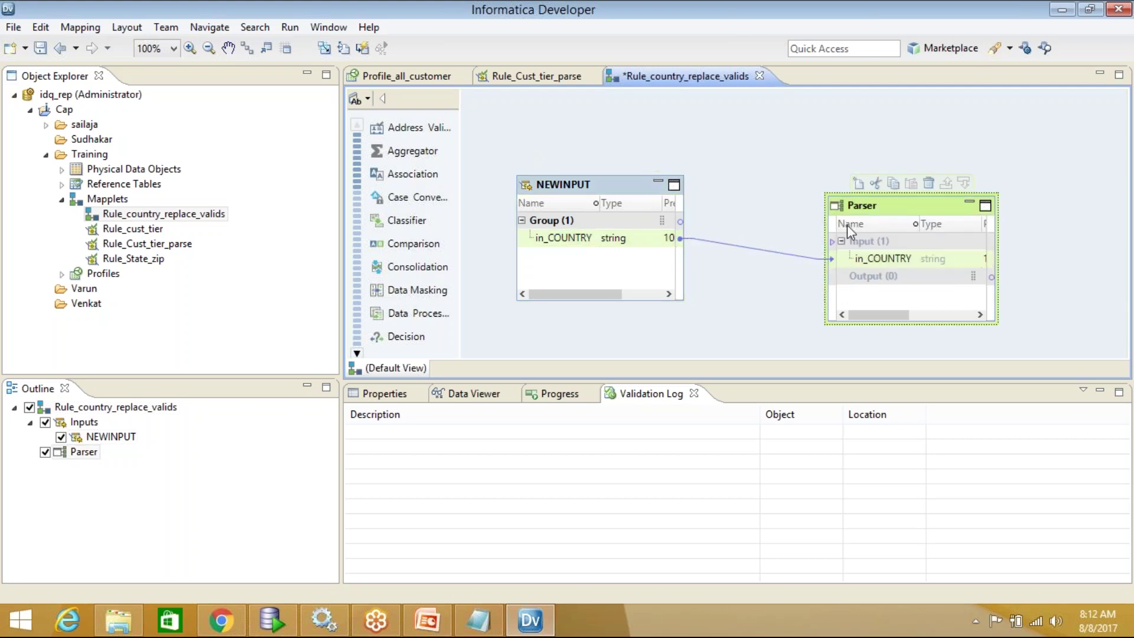
pyautogui.click(390, 399)
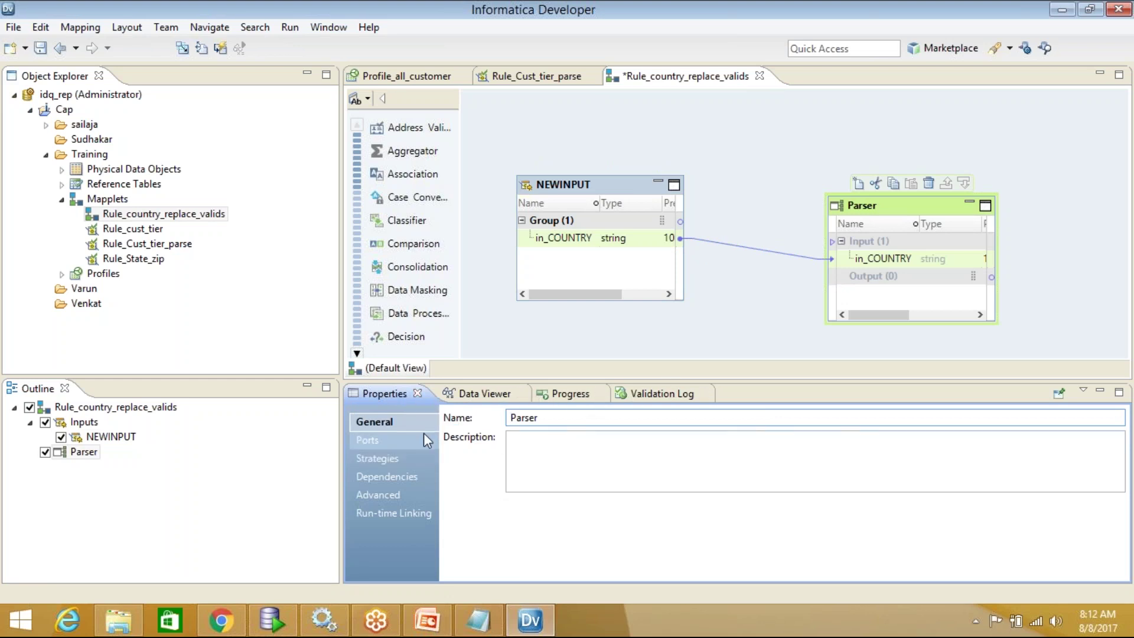
# Create a Parser strategy named Parser_COUNTRY that takes in_COUNTRY as its input
pyautogui.click(398, 444)
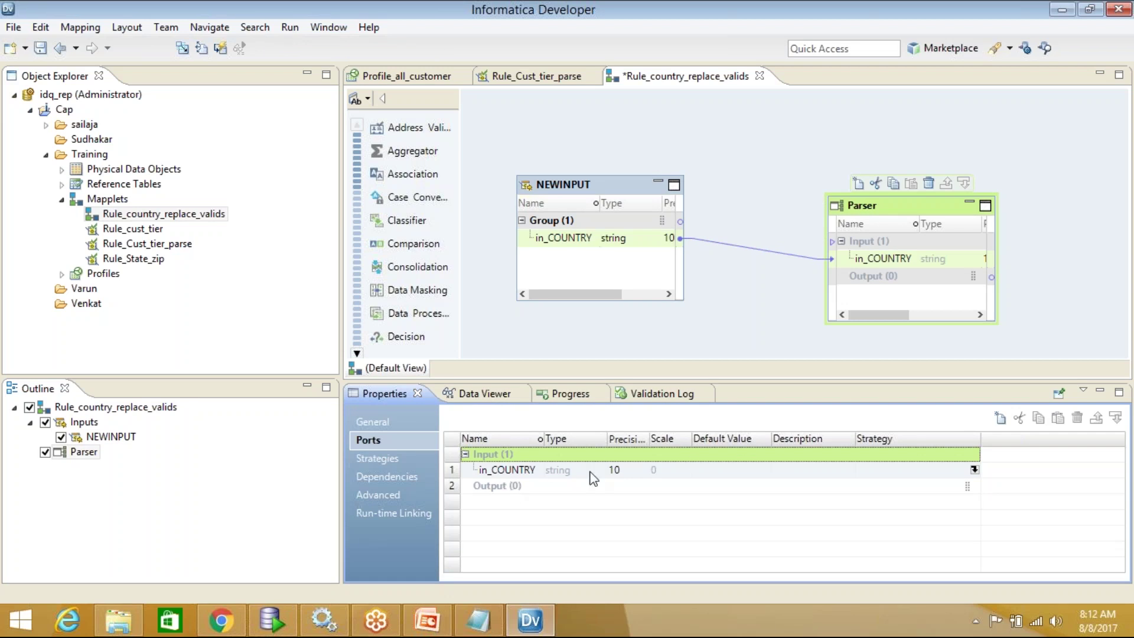
pyautogui.click(384, 462)
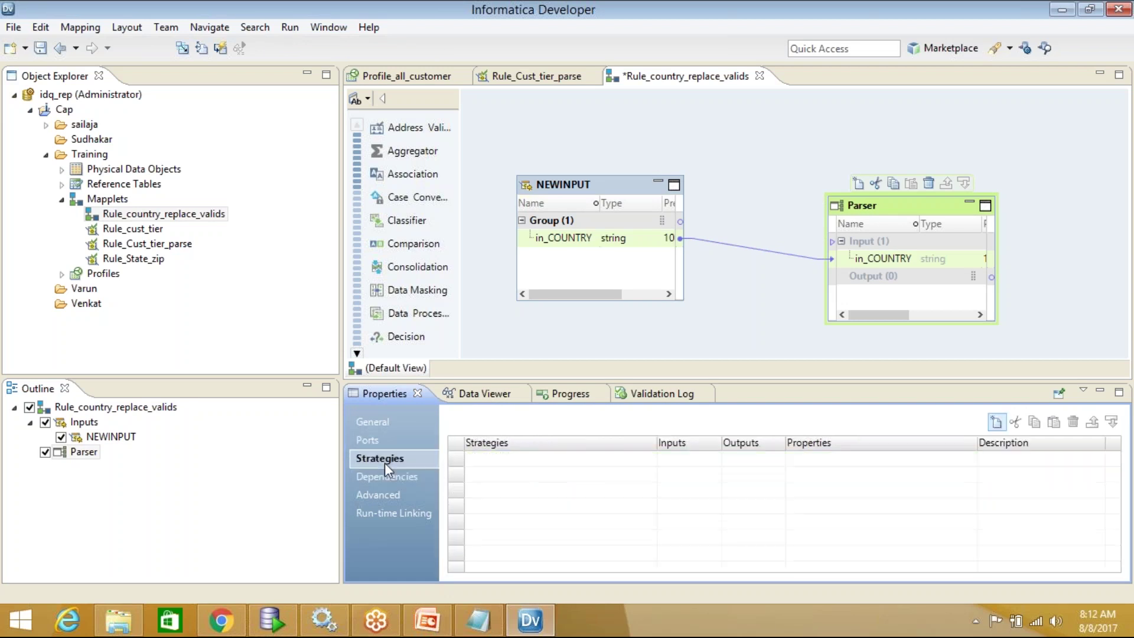
pyautogui.click(997, 421)
pyautogui.click(481, 99)
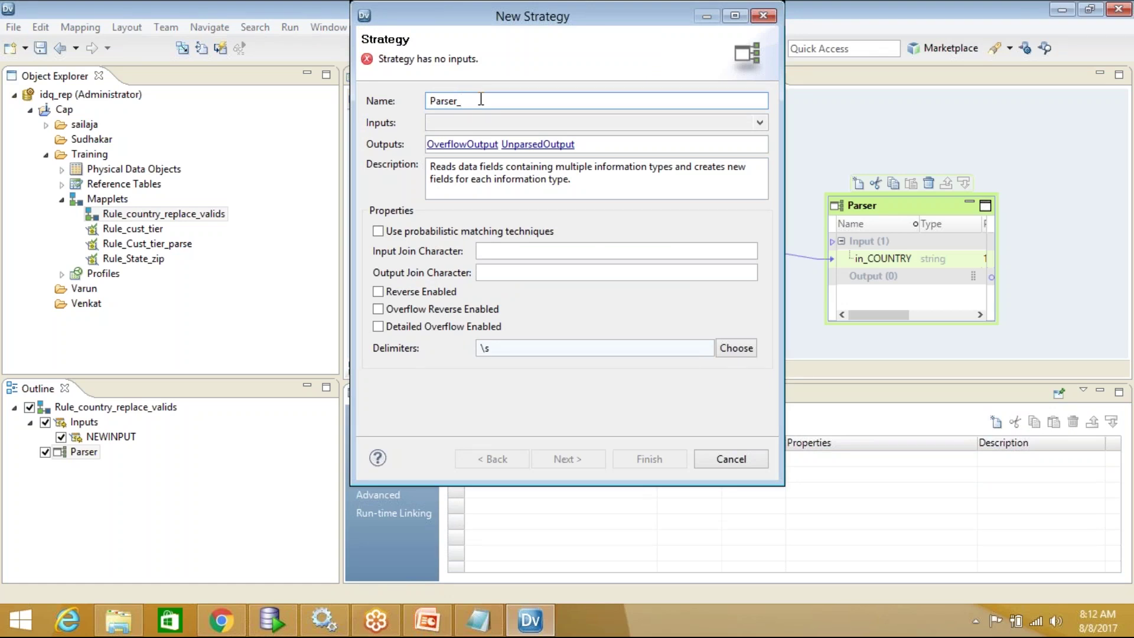
pyautogui.write('COUNTRY')
pyautogui.click(480, 125)
pyautogui.click(405, 172)
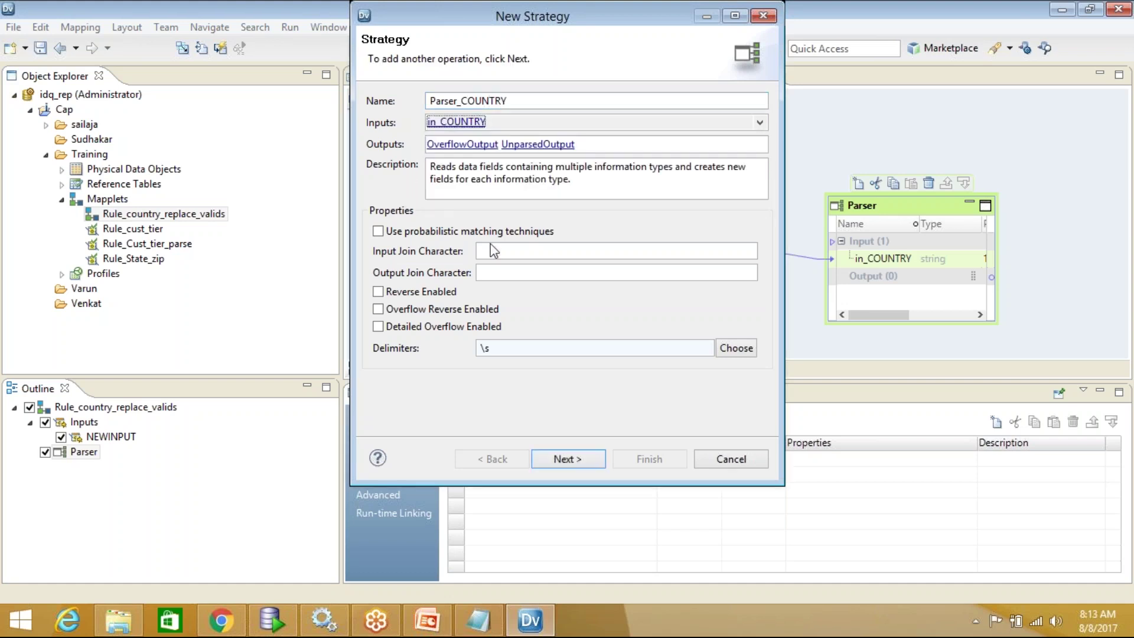
# Give the strategy a Parse using Reference Table operation that replaces matches with valid values
pyautogui.click(580, 467)
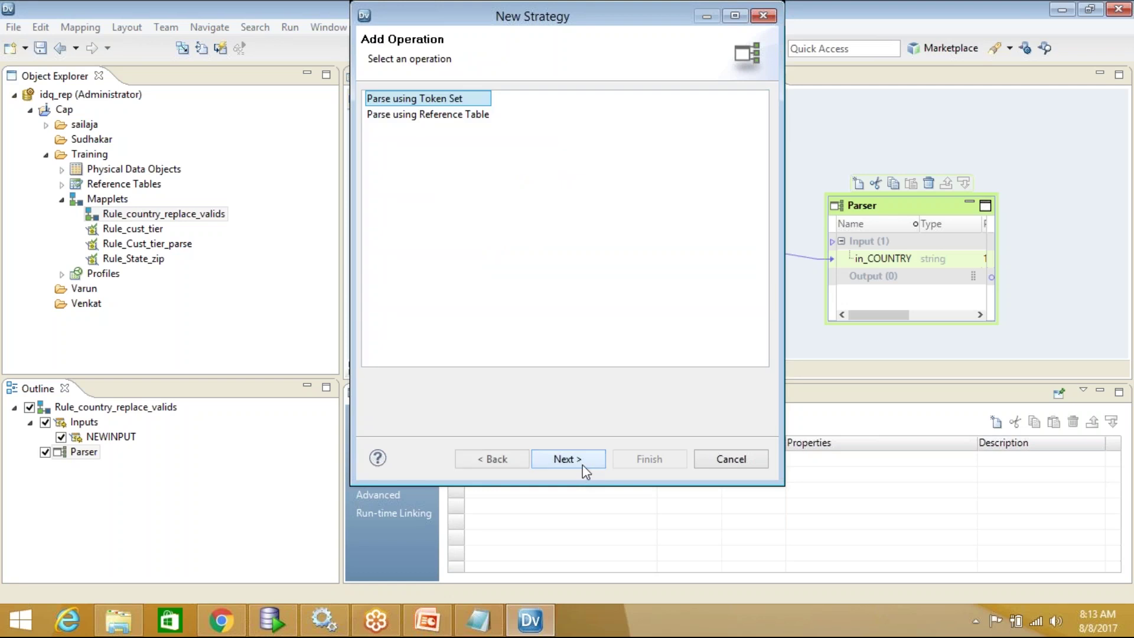
pyautogui.click(472, 115)
pyautogui.click(572, 465)
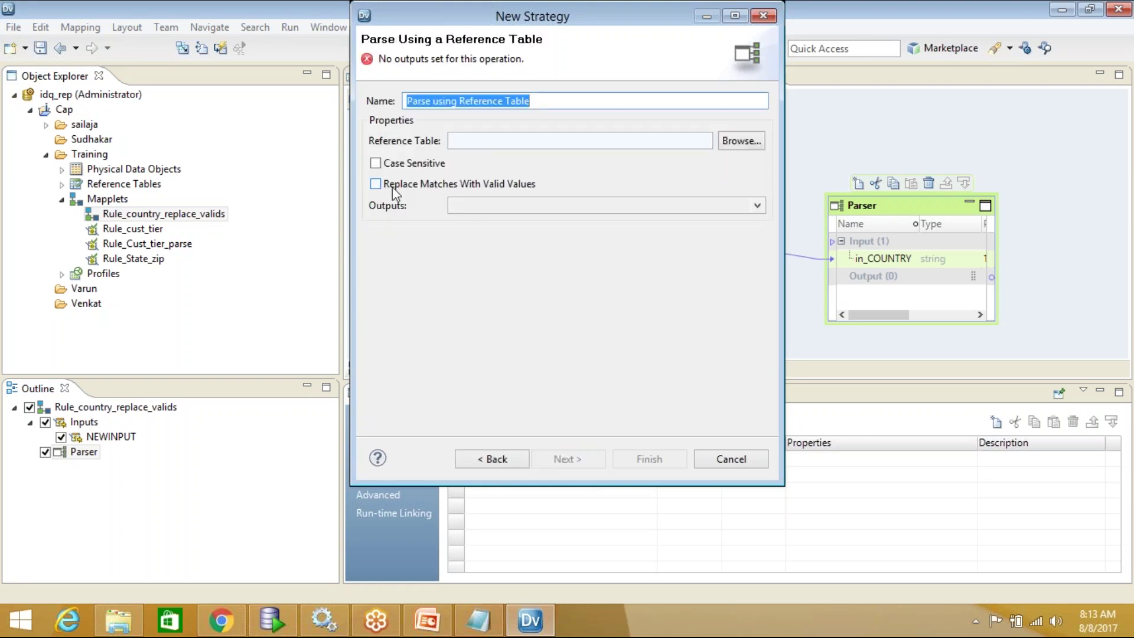
pyautogui.click(382, 184)
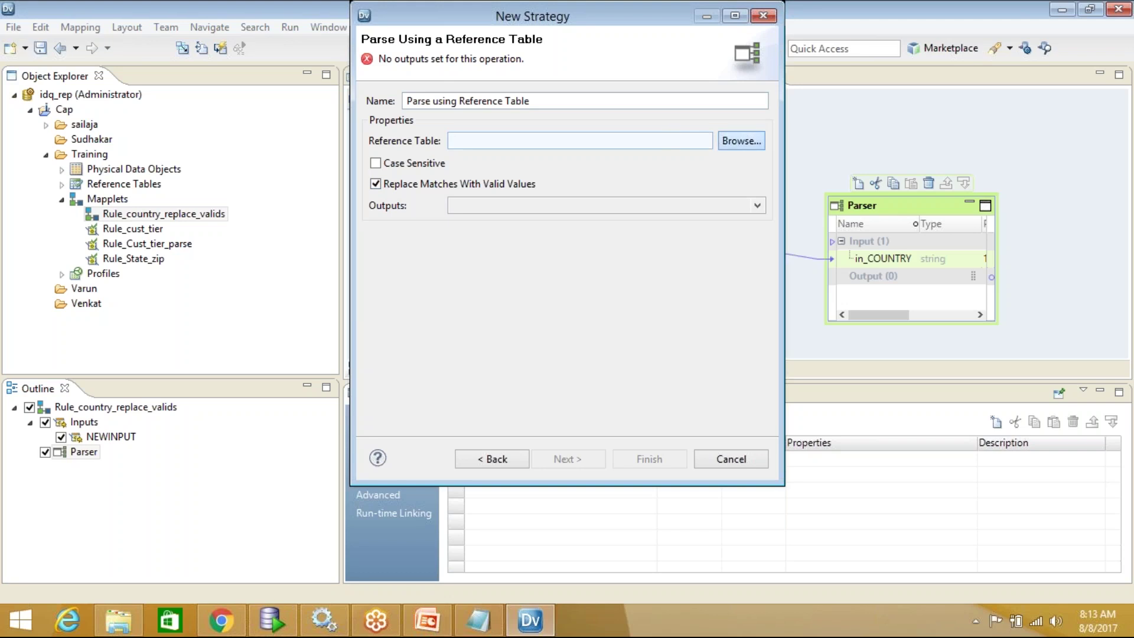
# Choose Reference_Table_manual_country from the Training folder as the operation's reference table
pyautogui.click(741, 141)
pyautogui.click(462, 147)
pyautogui.click(508, 163)
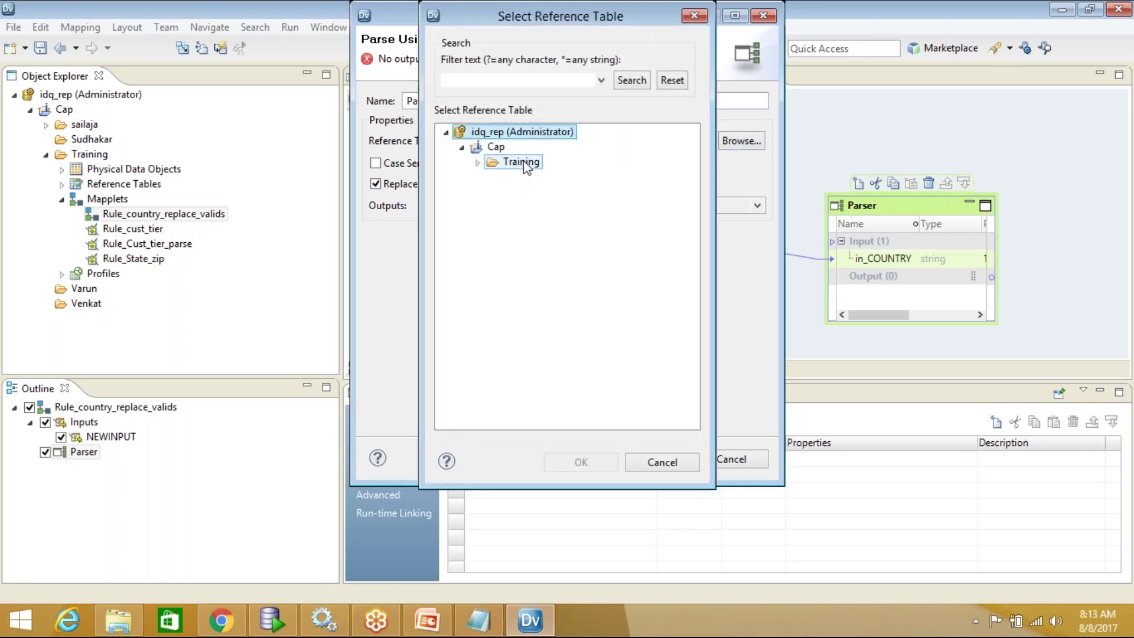
pyautogui.click(478, 164)
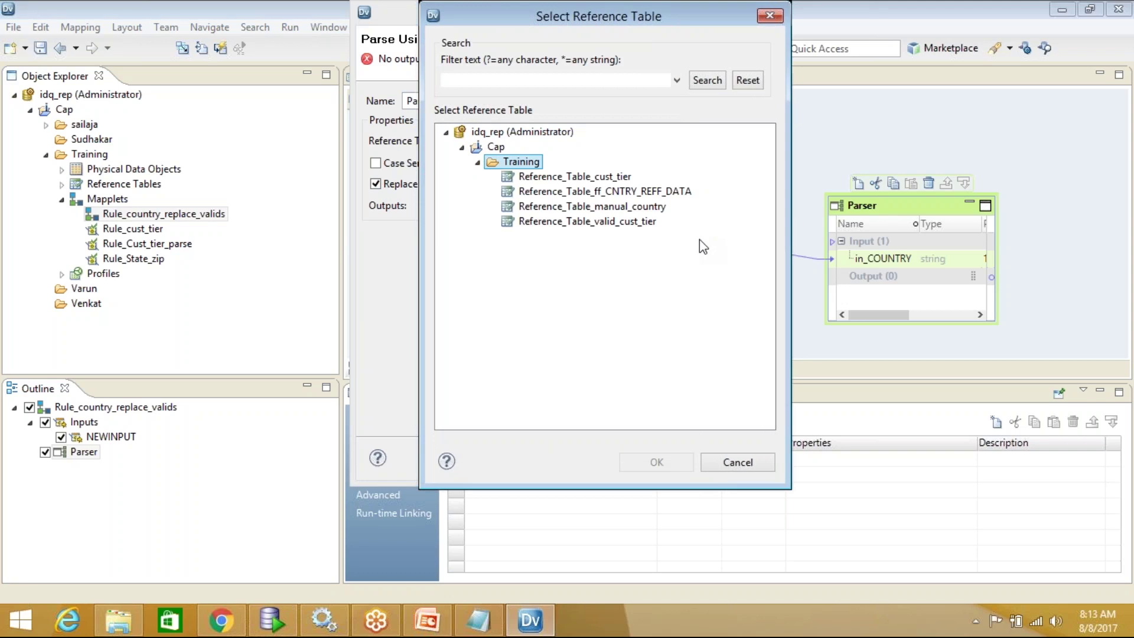
pyautogui.click(620, 206)
pyautogui.click(641, 209)
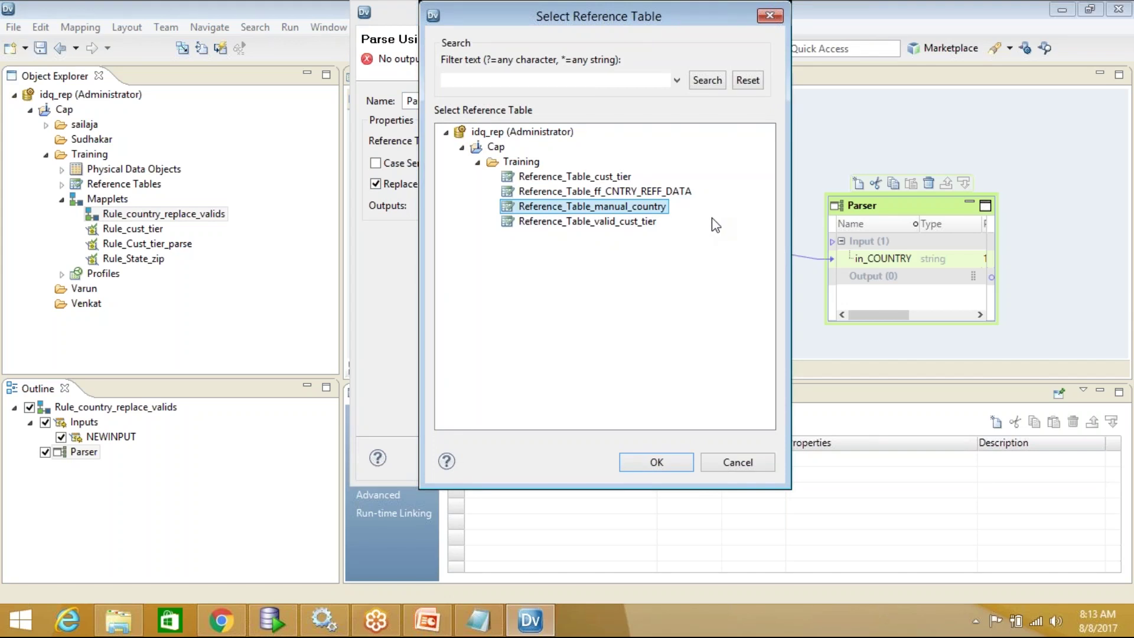
pyautogui.click(673, 464)
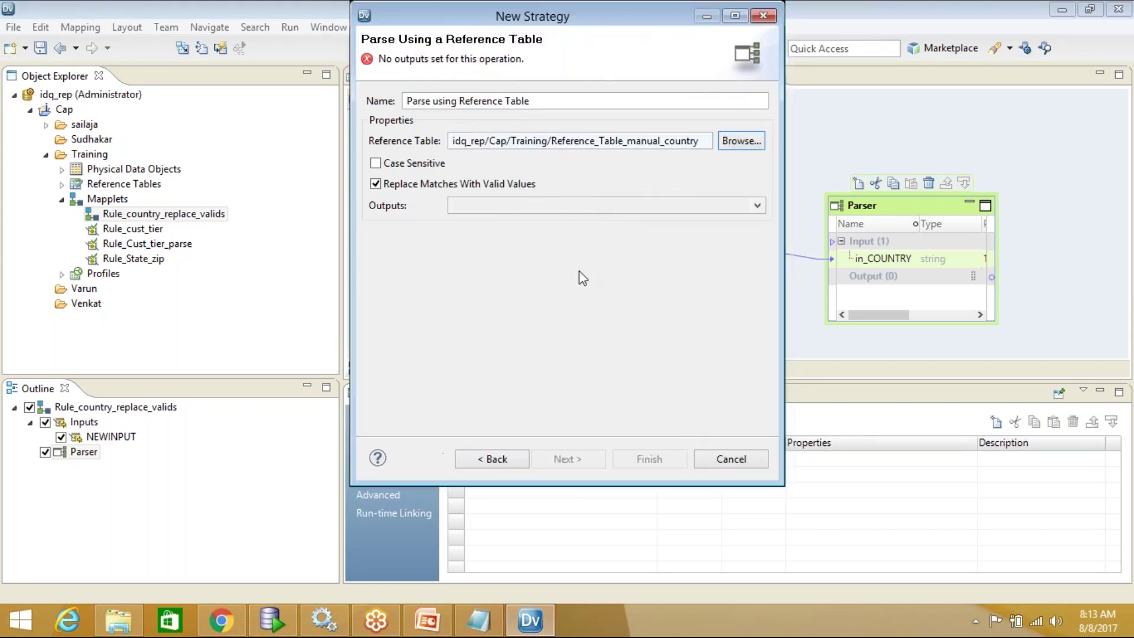
# Create an operation output named out_COUNTRY and finish the strategy
pyautogui.click(491, 210)
pyautogui.click(474, 283)
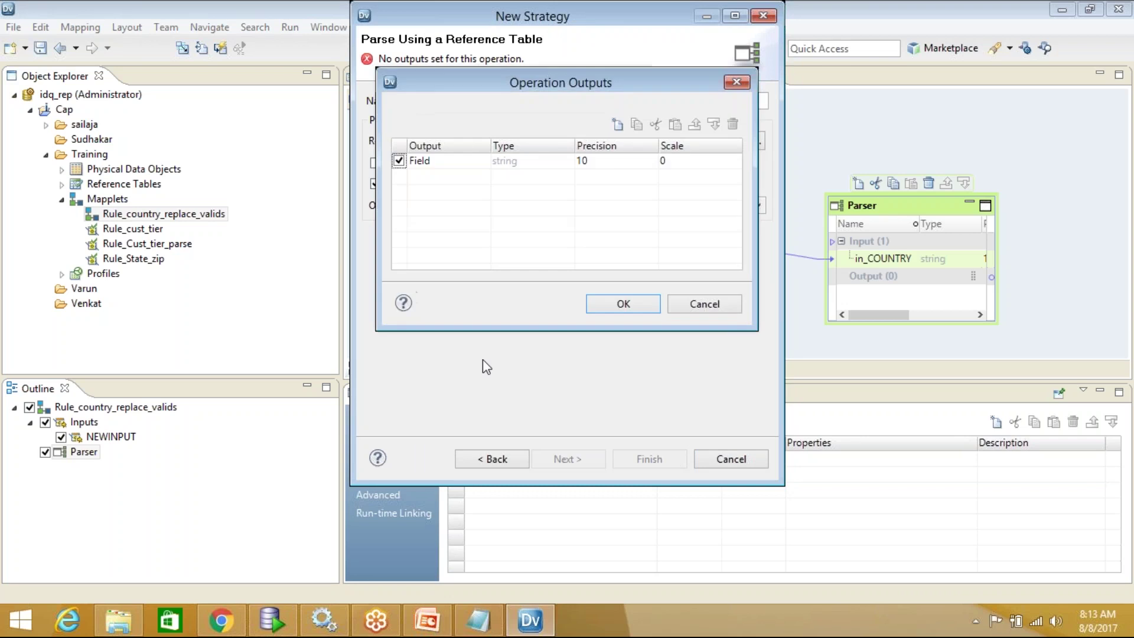
pyautogui.click(449, 159)
pyautogui.click(449, 161)
pyautogui.write('out_COUNTRY')
pyautogui.click(642, 313)
pyautogui.click(647, 466)
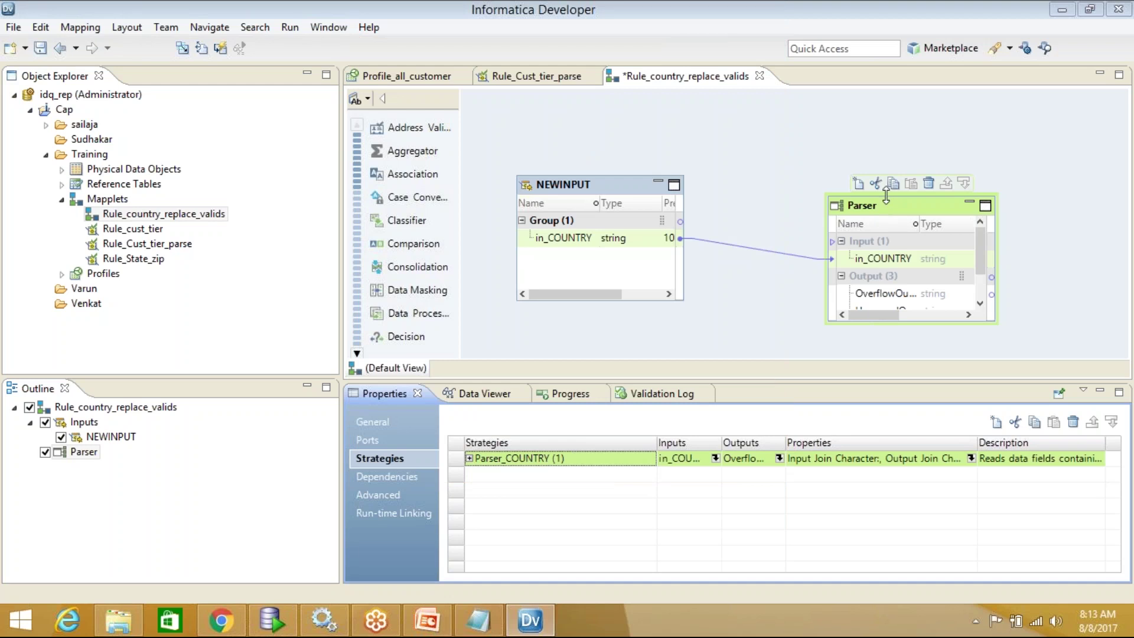
# Enlarge the Parser box upward to show all its ports and add an Output transformation to the mapplet
pyautogui.moveTo(887, 195); pyautogui.dragTo(888, 112)
pyautogui.rightClick(1033, 137)
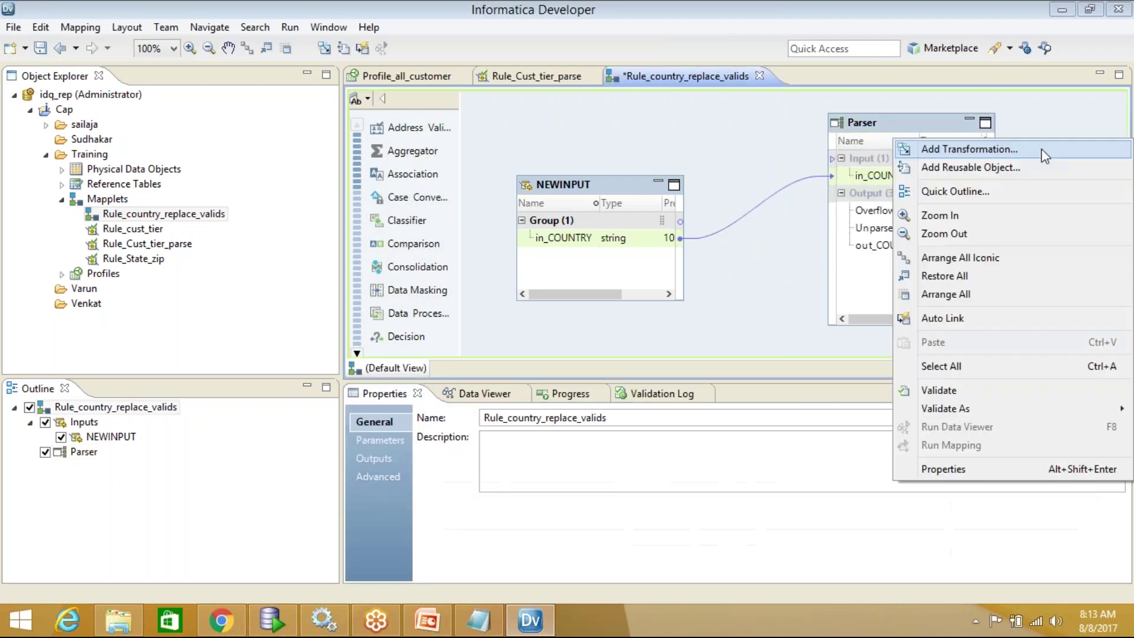
pyautogui.click(1041, 148)
pyautogui.write('OUT')
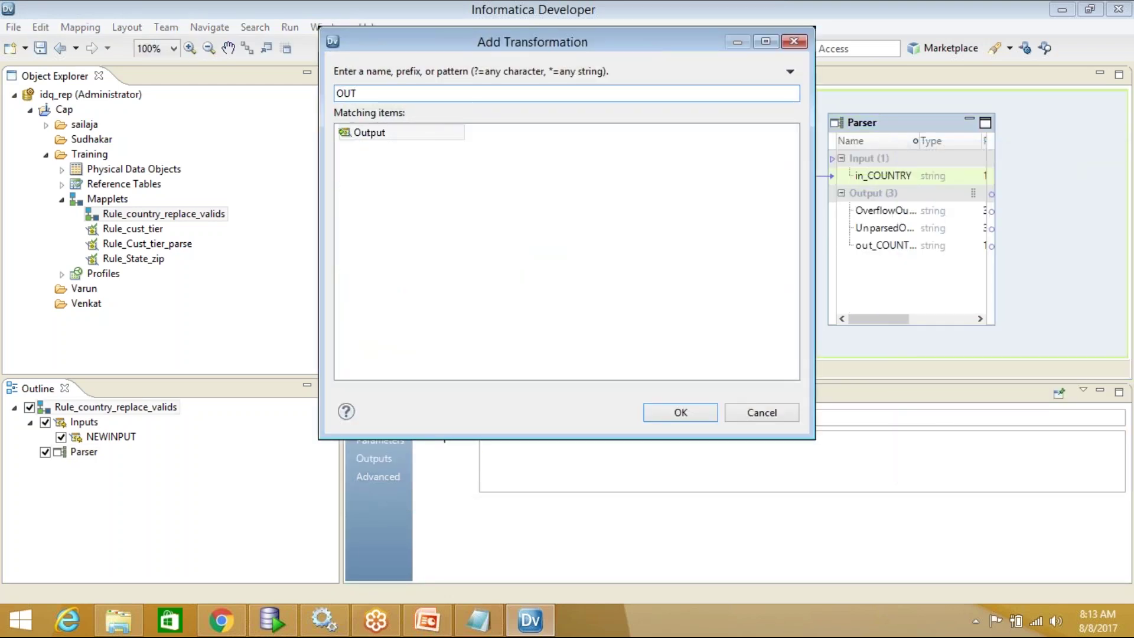
pyautogui.click(429, 136)
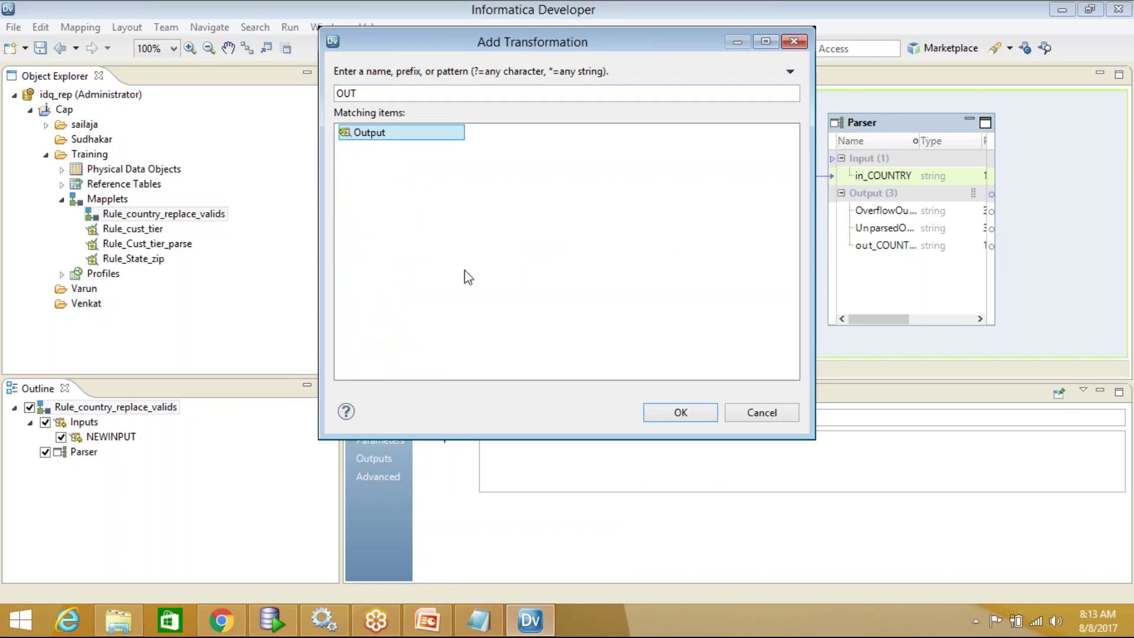
pyautogui.click(678, 414)
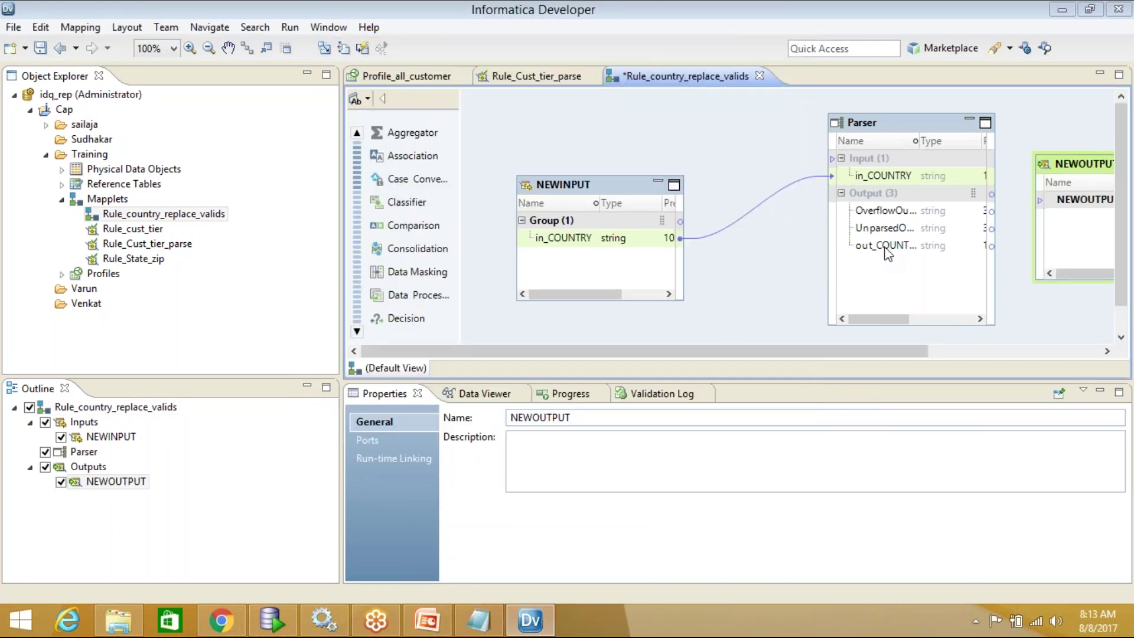
# Link the Parser's out_COUNTRY port into NEWOUTPUT and save the mapplet
pyautogui.click(871, 247)
pyautogui.moveTo(871, 248); pyautogui.dragTo(1027, 260)
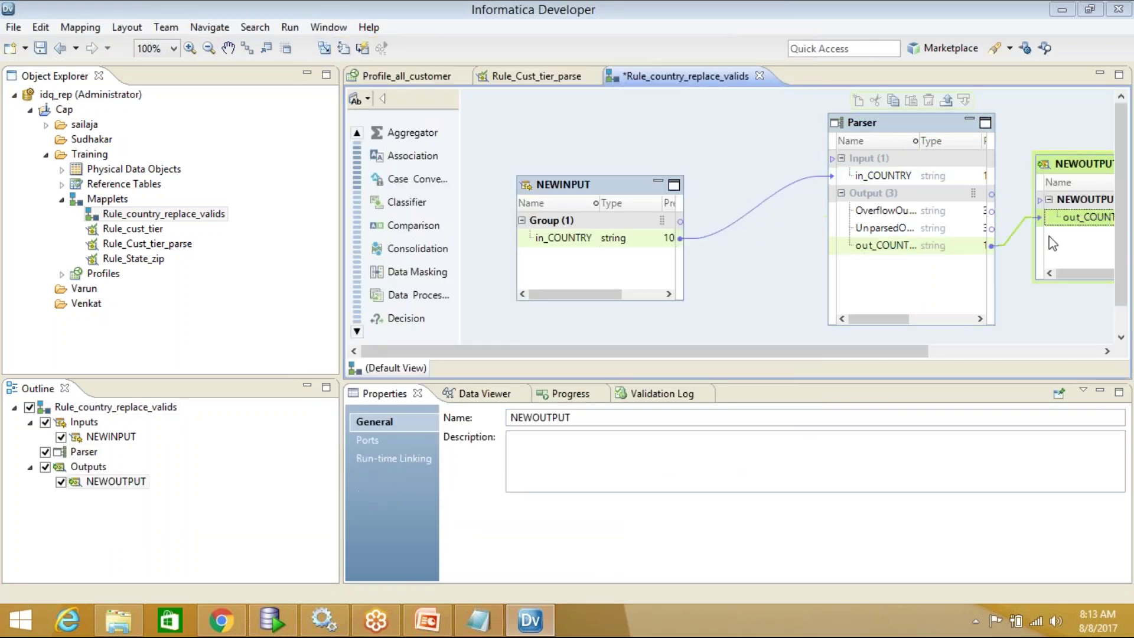
pyautogui.hotkey('ctrl', 's')
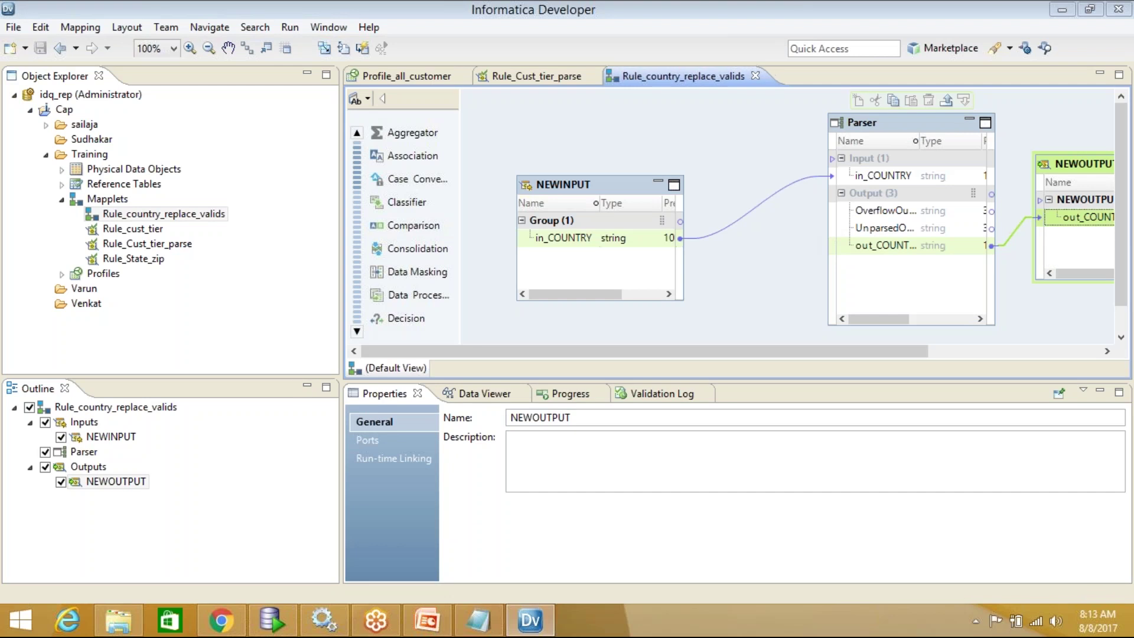
# Arrange all transformations as icons, then validate the mapplet as a Rule and save it
pyautogui.rightClick(651, 127)
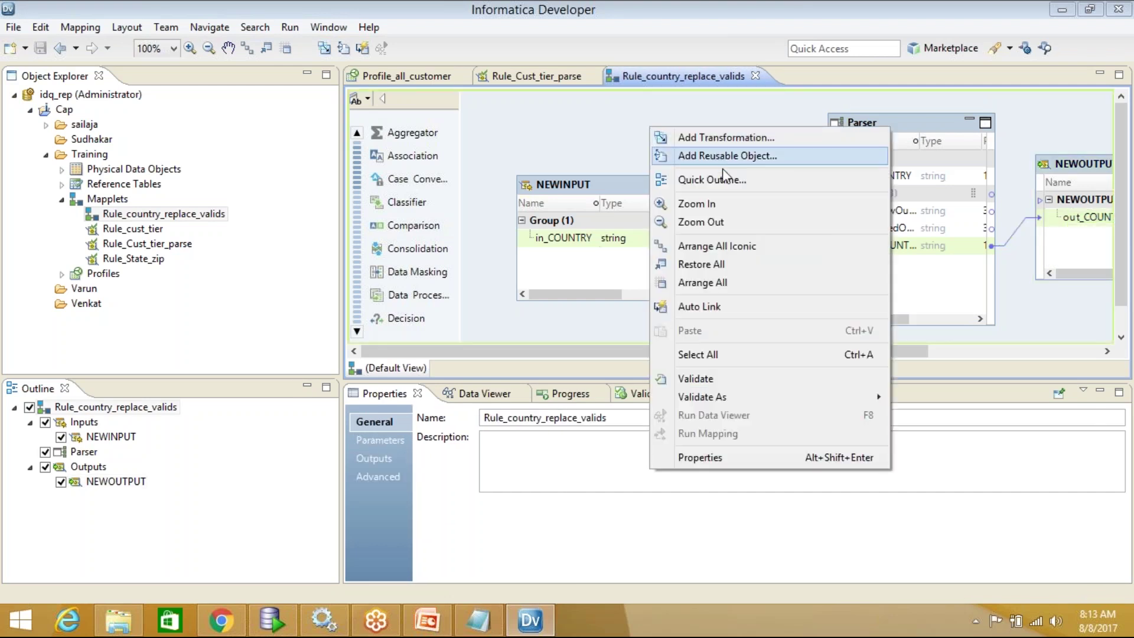
pyautogui.click(733, 250)
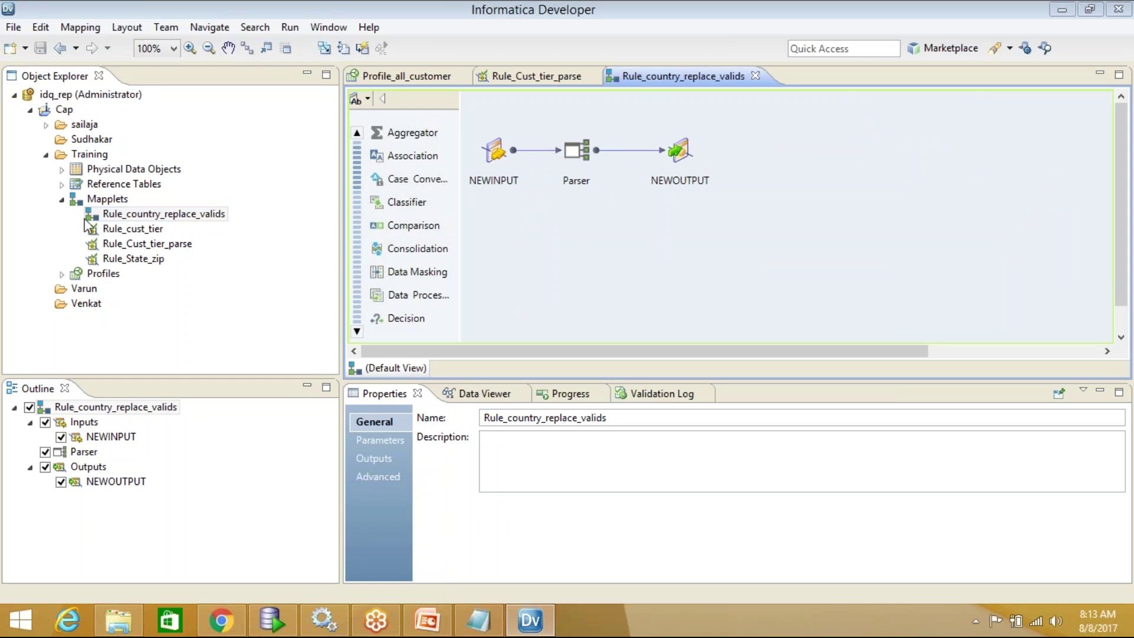
pyautogui.rightClick(794, 133)
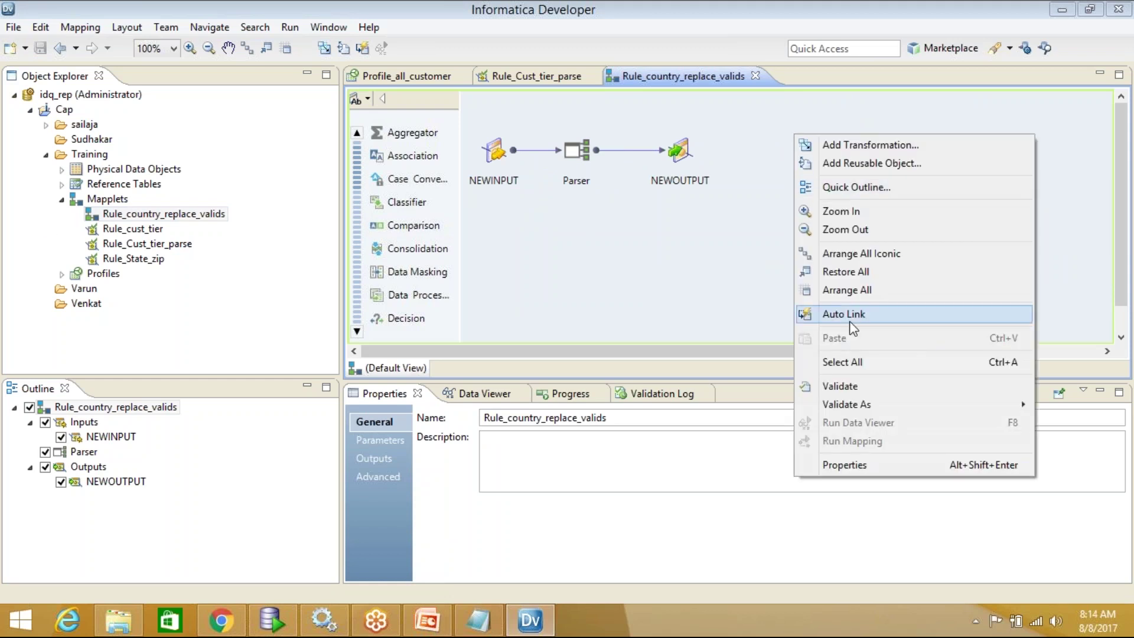
pyautogui.moveTo(866, 406)
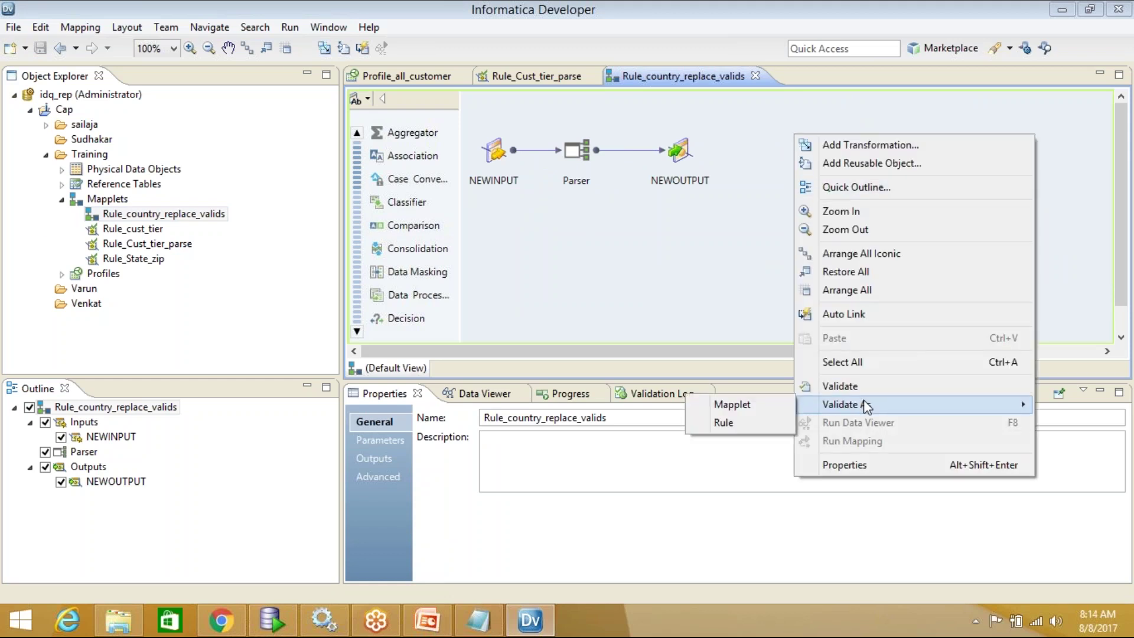
pyautogui.click(766, 420)
pyautogui.click(744, 323)
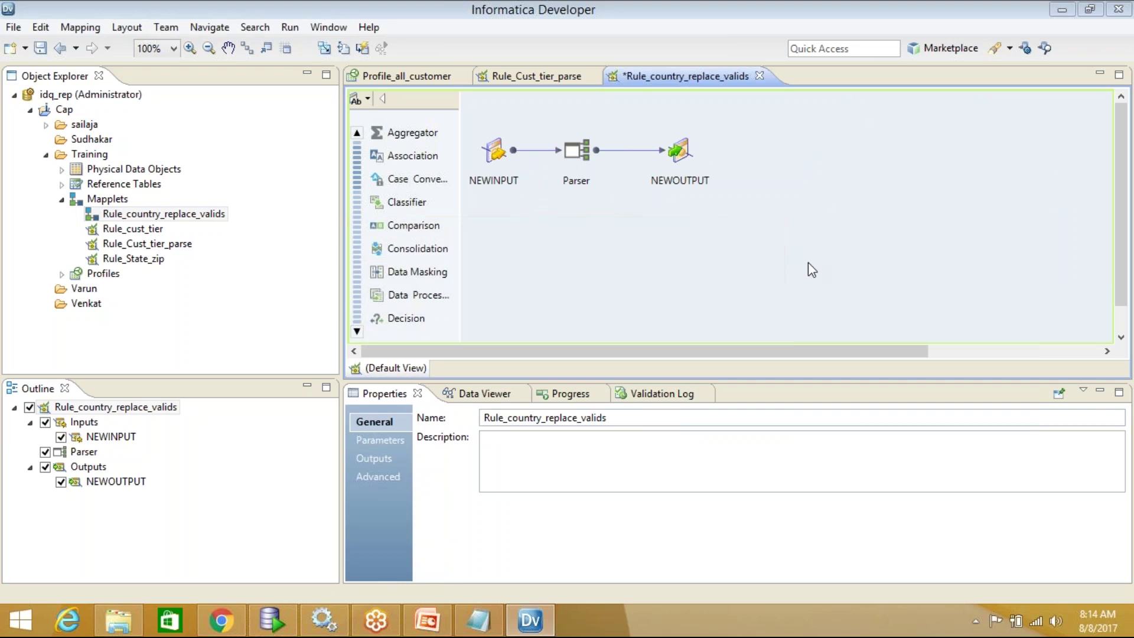
pyautogui.hotkey('ctrl', 's')
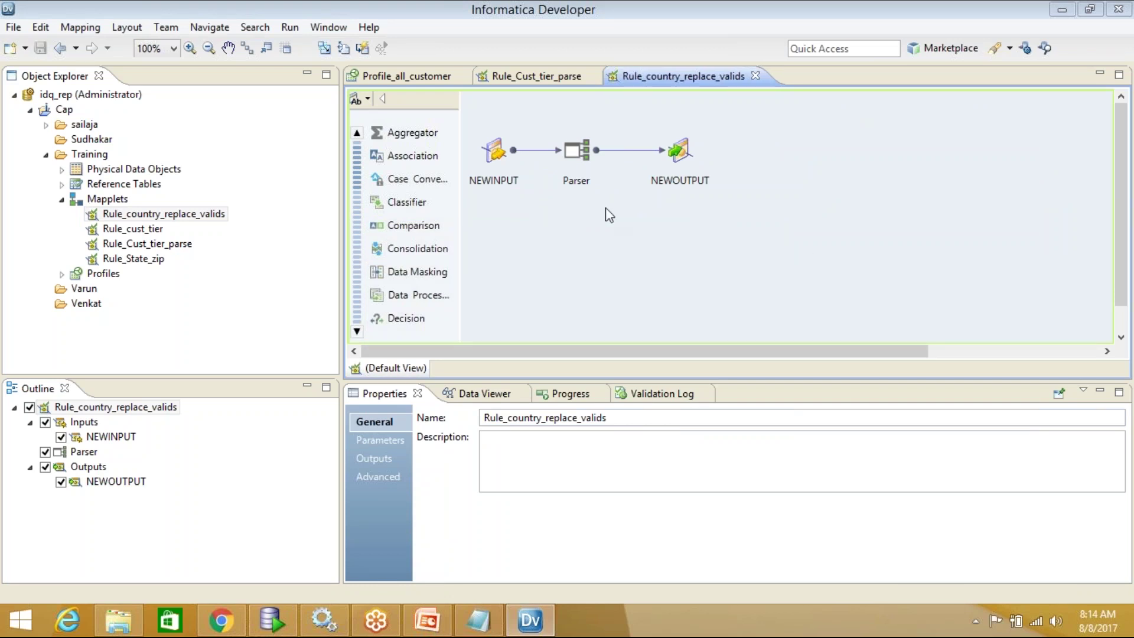
# Create a mapping named M_DATA_STANDARDISE in the Training folder
pyautogui.moveTo(681, 185)
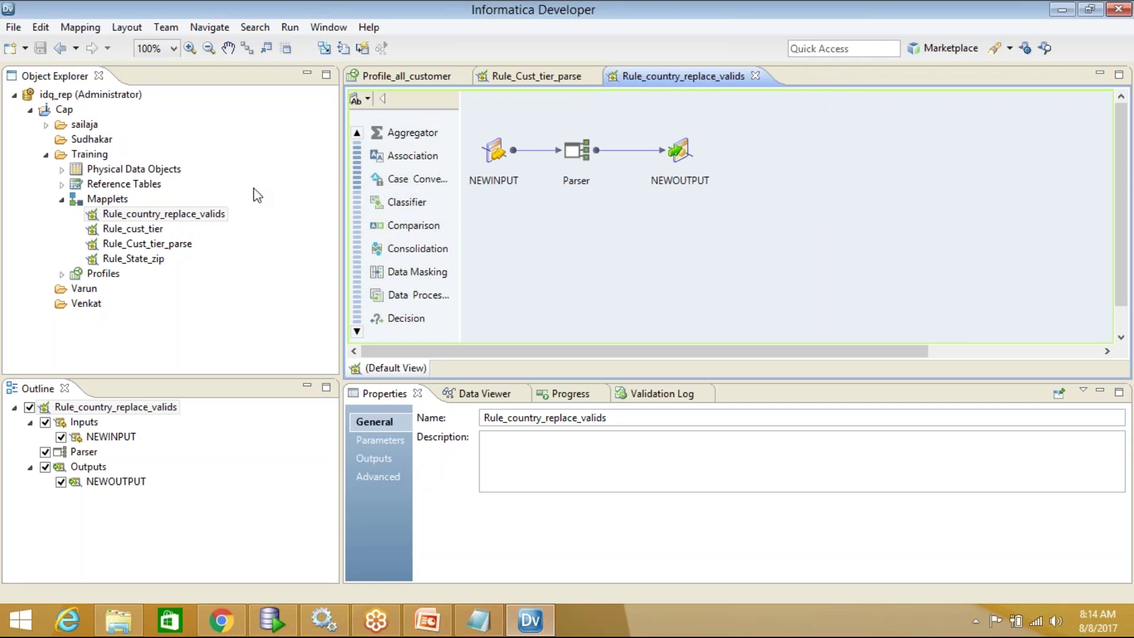
pyautogui.rightClick(93, 157)
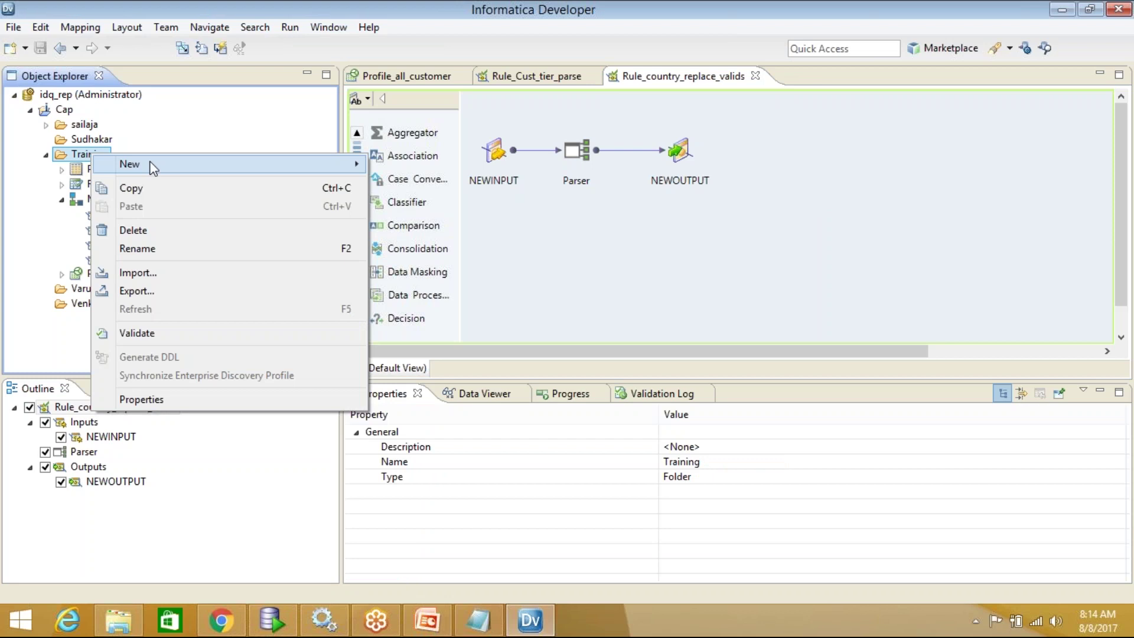
pyautogui.moveTo(222, 164)
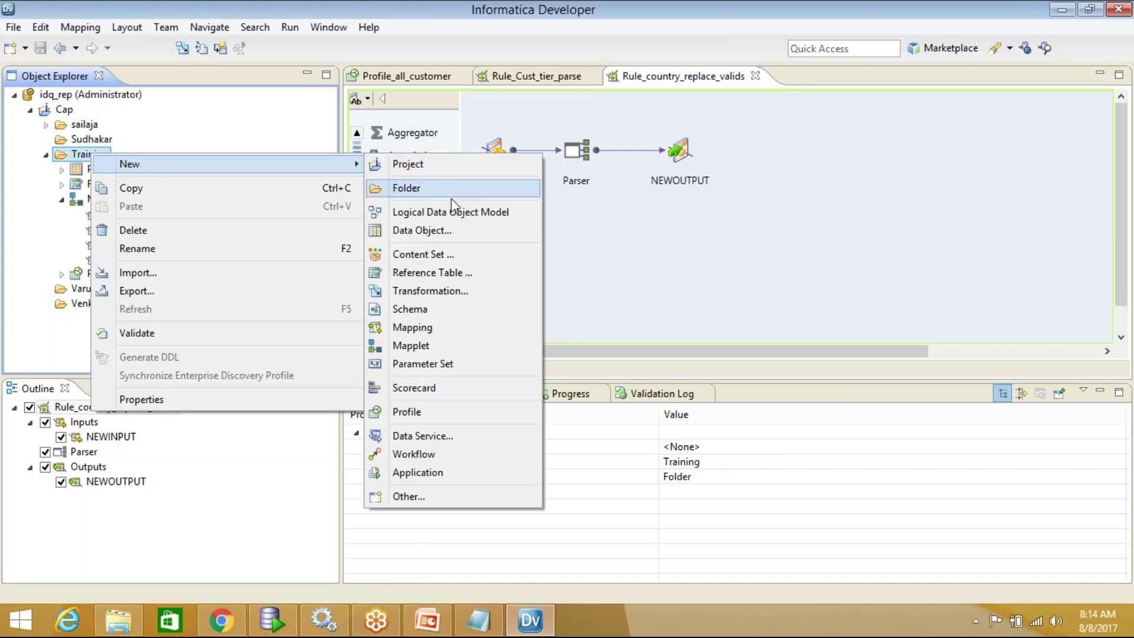
pyautogui.click(436, 329)
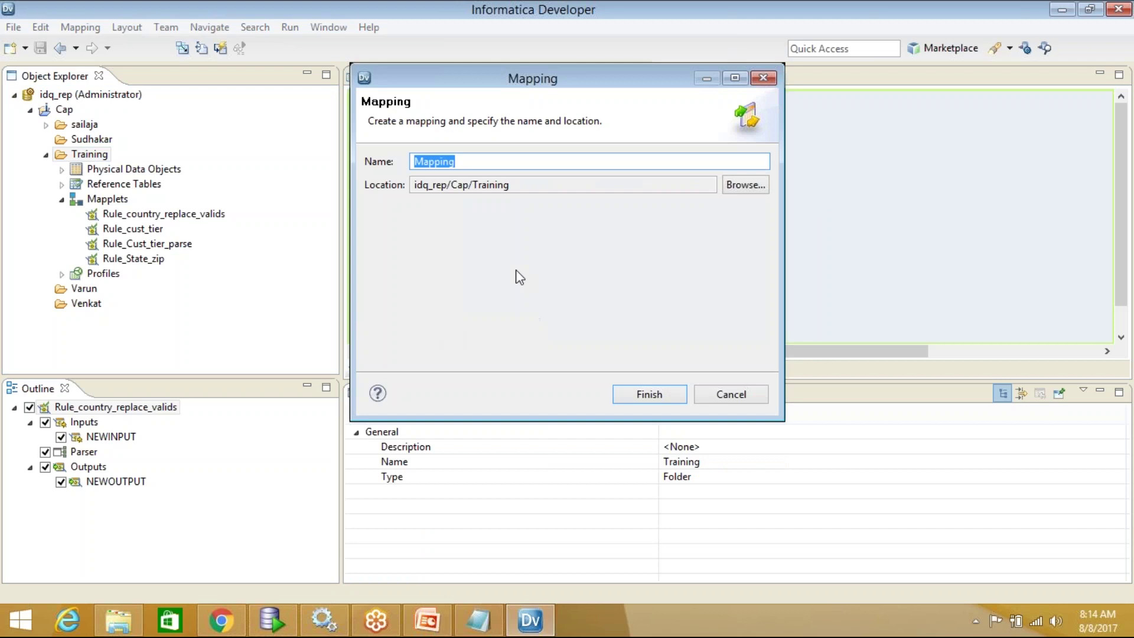
pyautogui.click(501, 161)
pyautogui.write('M_DATA_STANDARDISE')
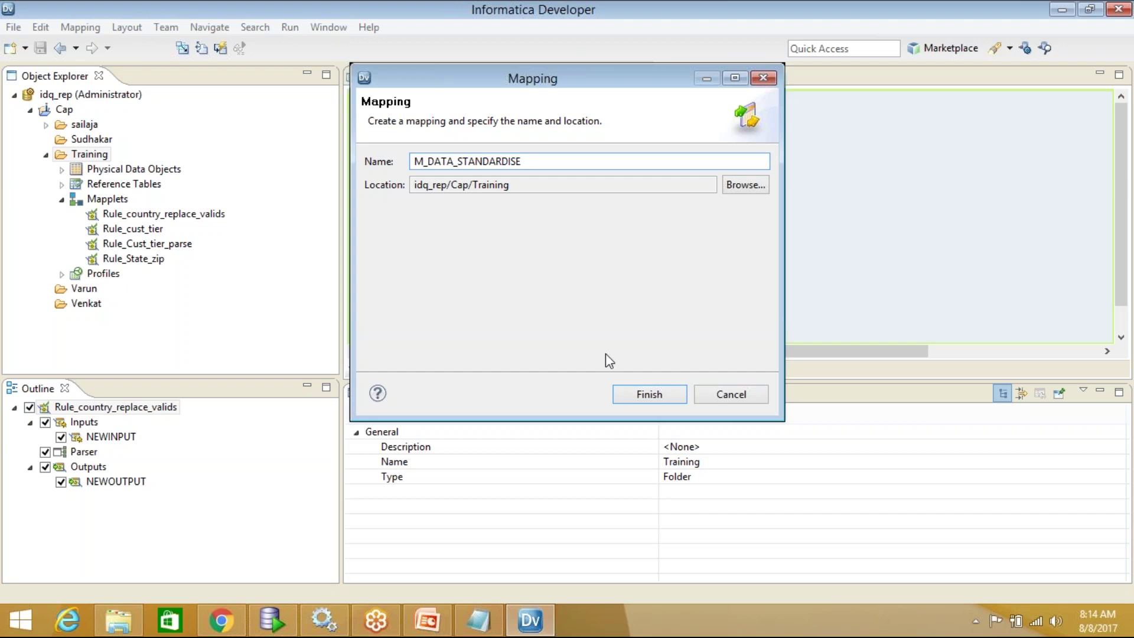
pyautogui.click(624, 398)
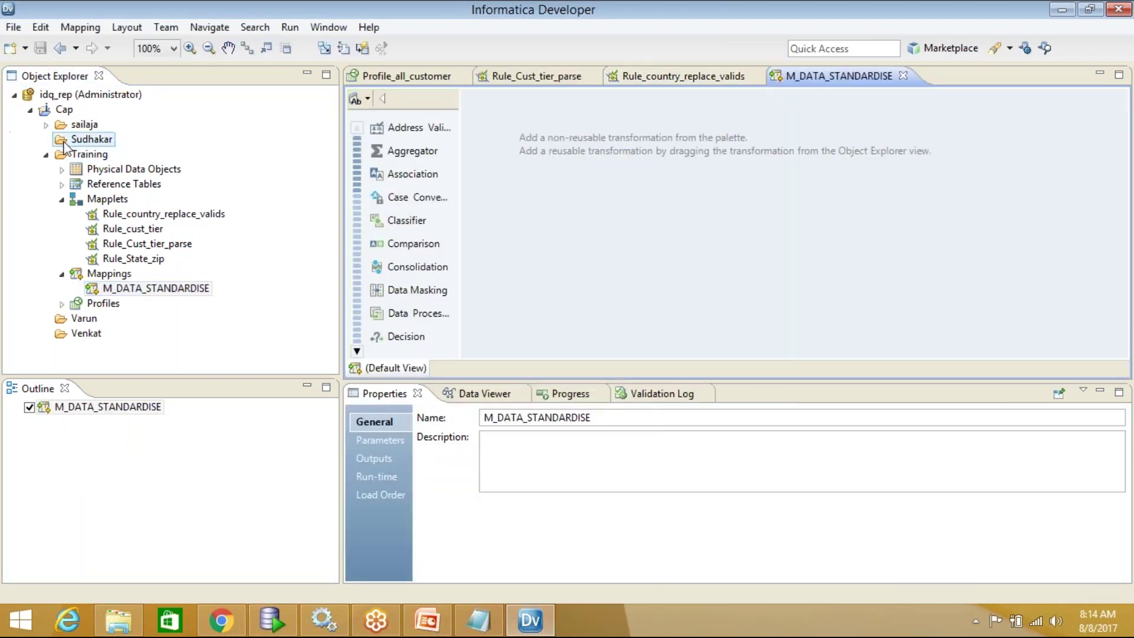
# Add the All_Customers physical data object to the mapping as an independent Read object
pyautogui.click(117, 173)
pyautogui.doubleClick(116, 173)
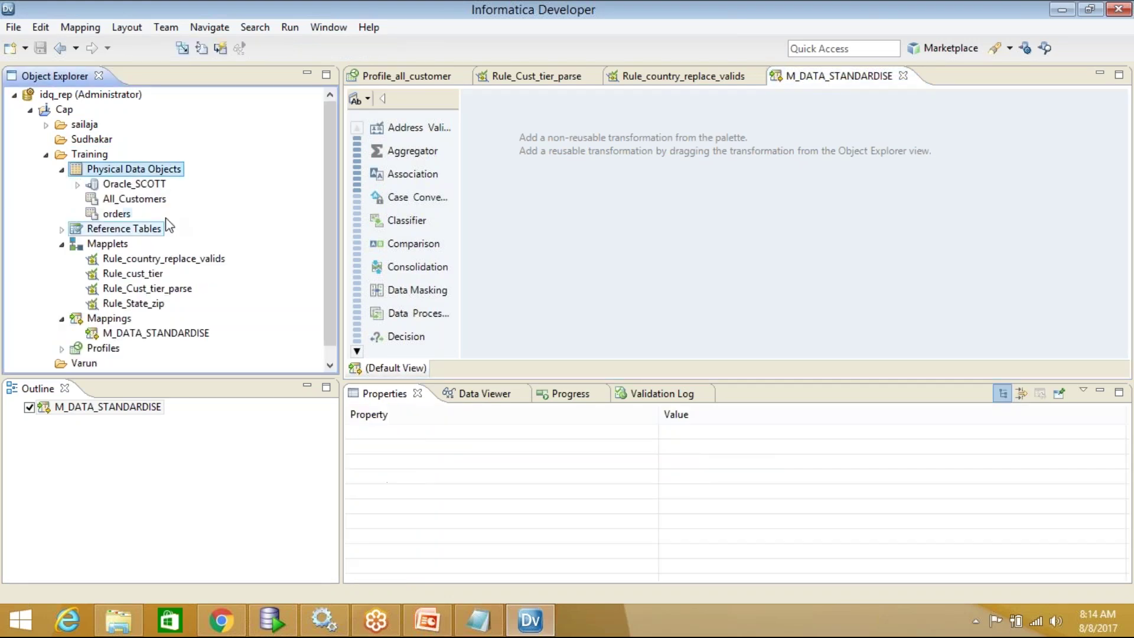
pyautogui.click(127, 201)
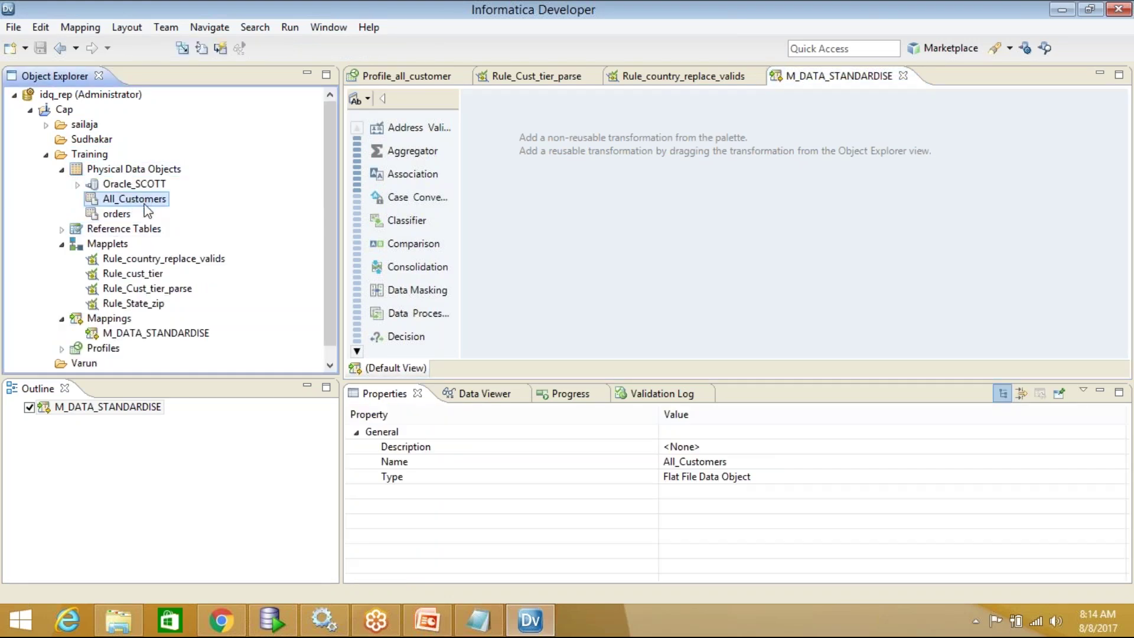
pyautogui.moveTo(127, 201); pyautogui.dragTo(497, 147)
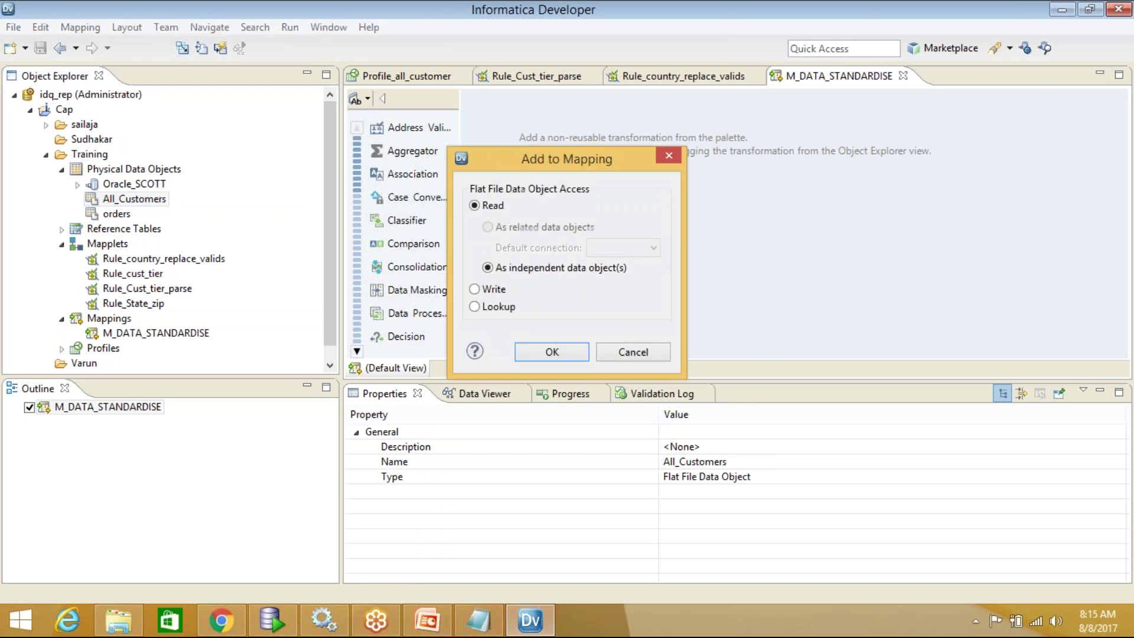
pyautogui.click(552, 352)
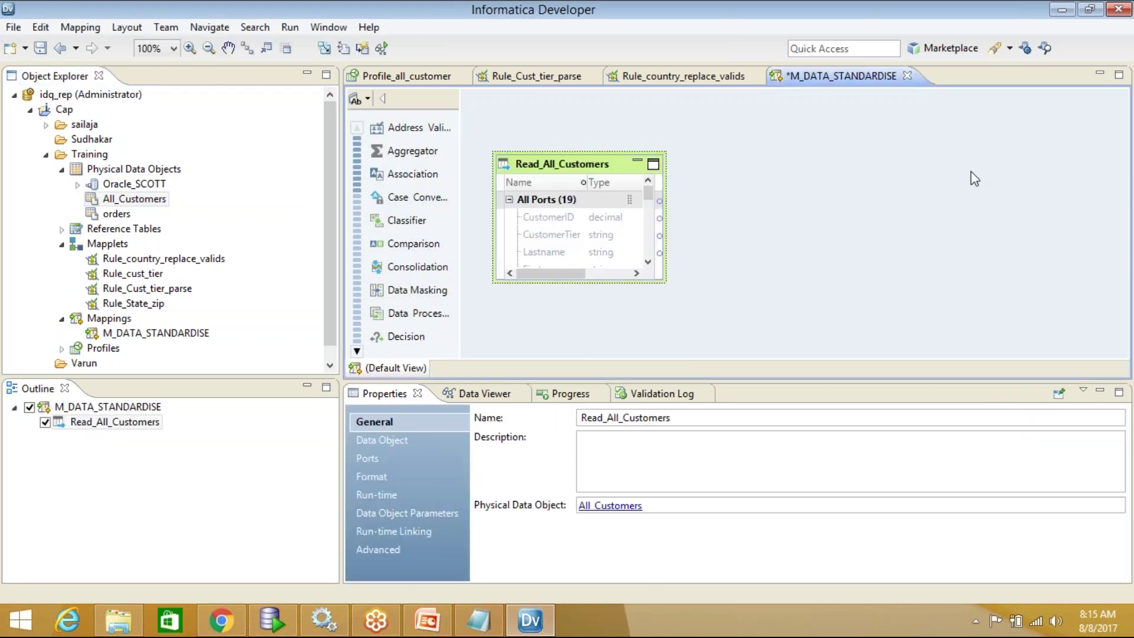
# Add the Rule_Cust_tier_parse mapplet to the mapping and link CustomerTier from Read_All_Customers to its in_CUST_TIER port
pyautogui.doubleClick(974, 83)
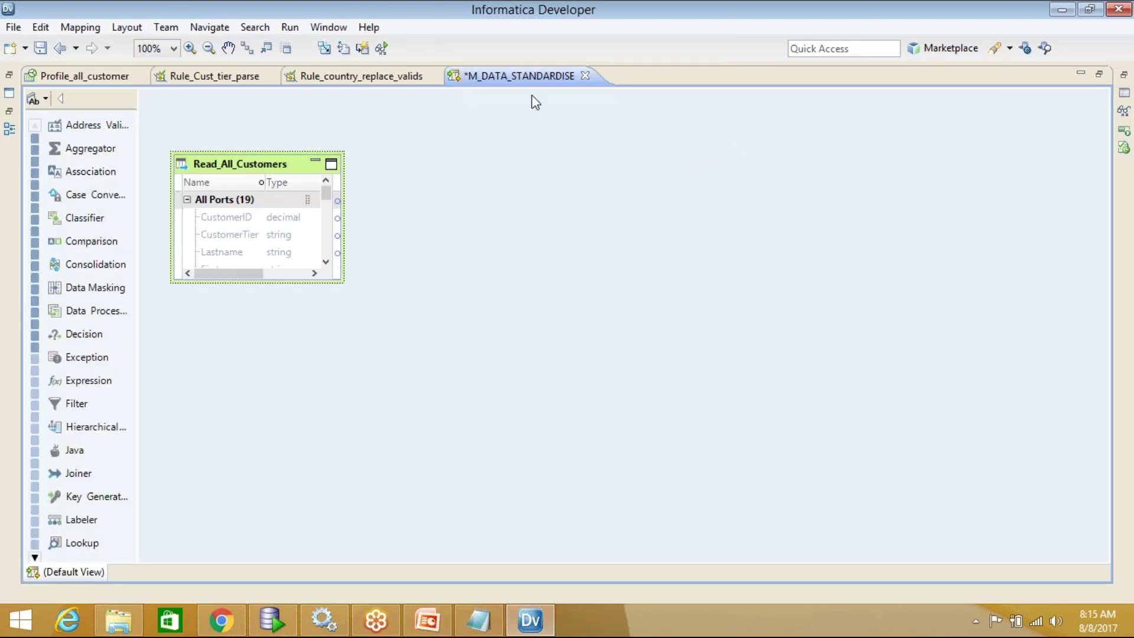
pyautogui.doubleClick(692, 77)
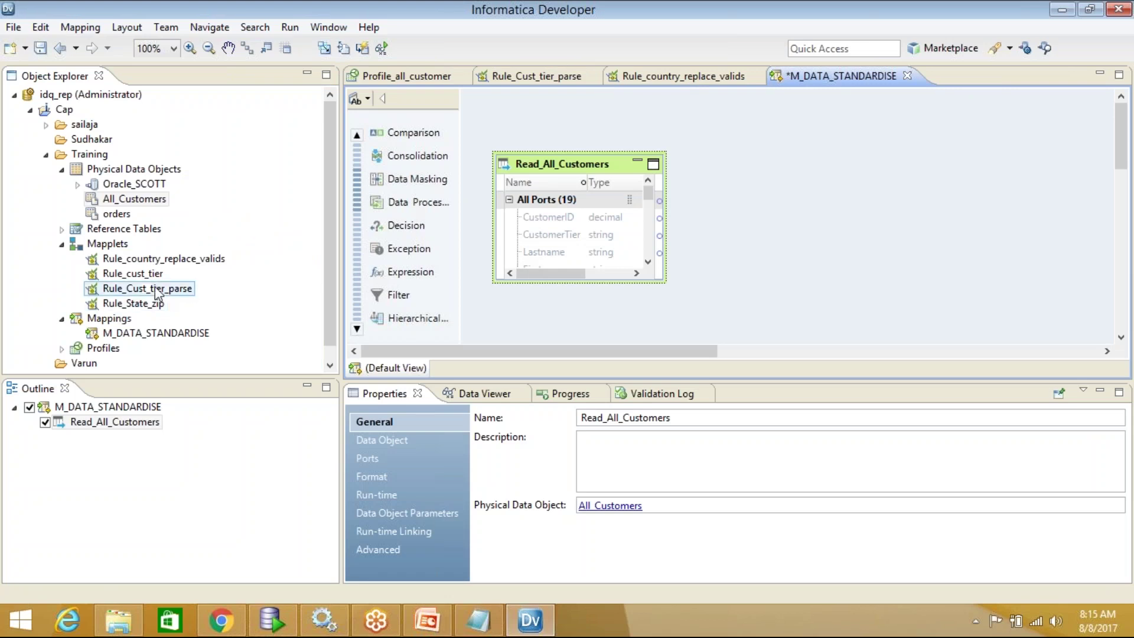
pyautogui.click(136, 274)
pyautogui.click(139, 290)
pyautogui.moveTo(139, 290); pyautogui.dragTo(811, 247)
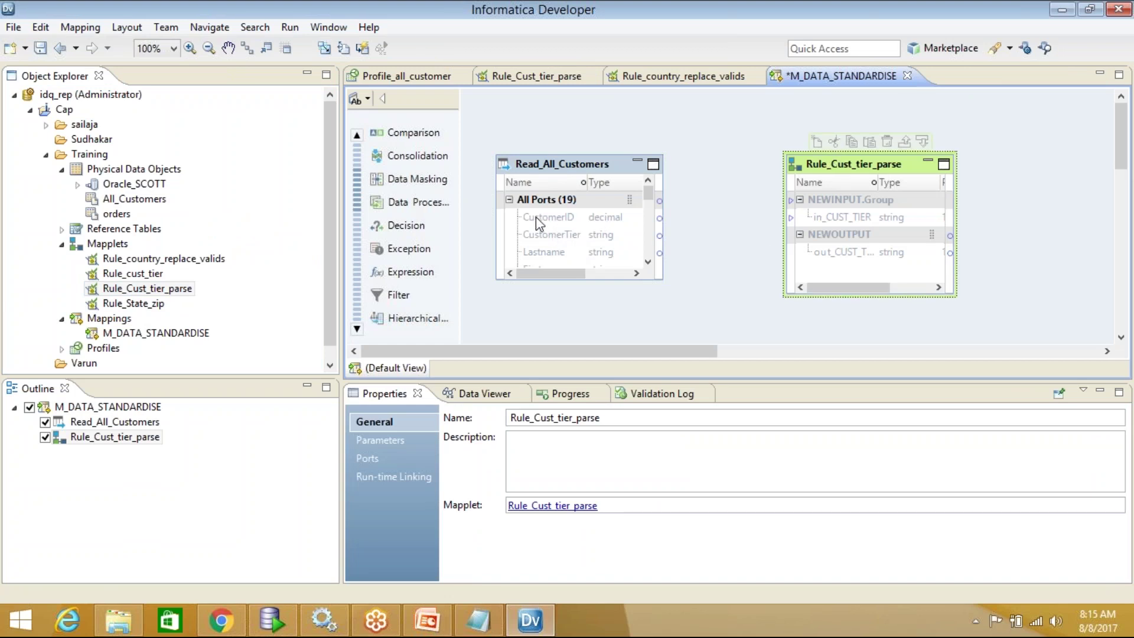
pyautogui.moveTo(548, 233); pyautogui.dragTo(851, 218)
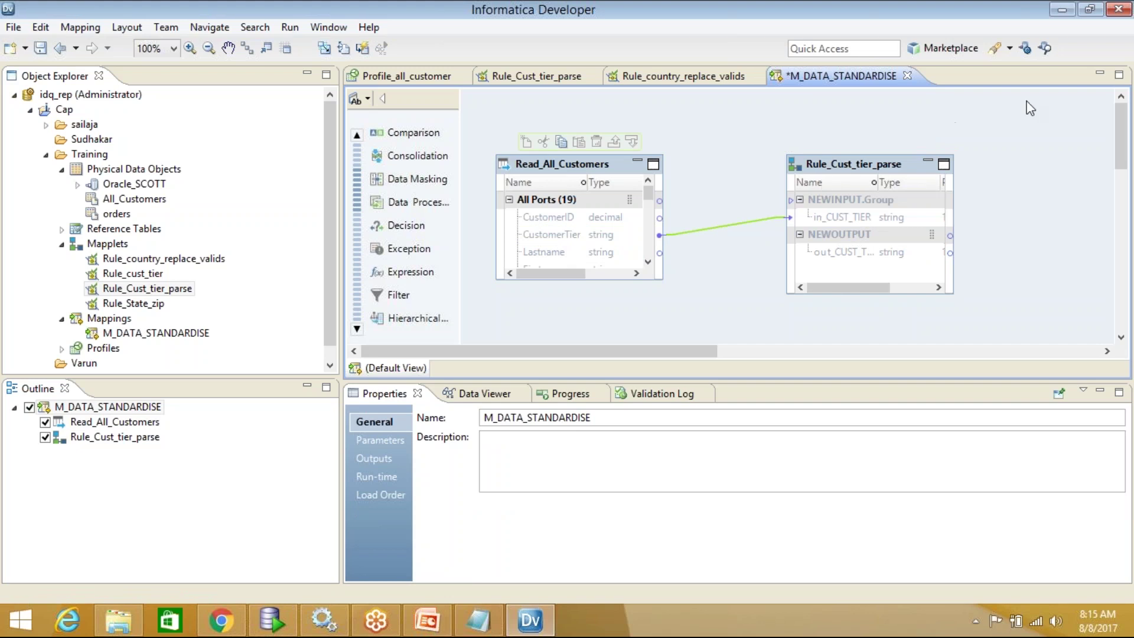
# Add an Expression transformation to the mapping
pyautogui.click(1025, 125)
pyautogui.rightClick(1026, 128)
pyautogui.click(1020, 122)
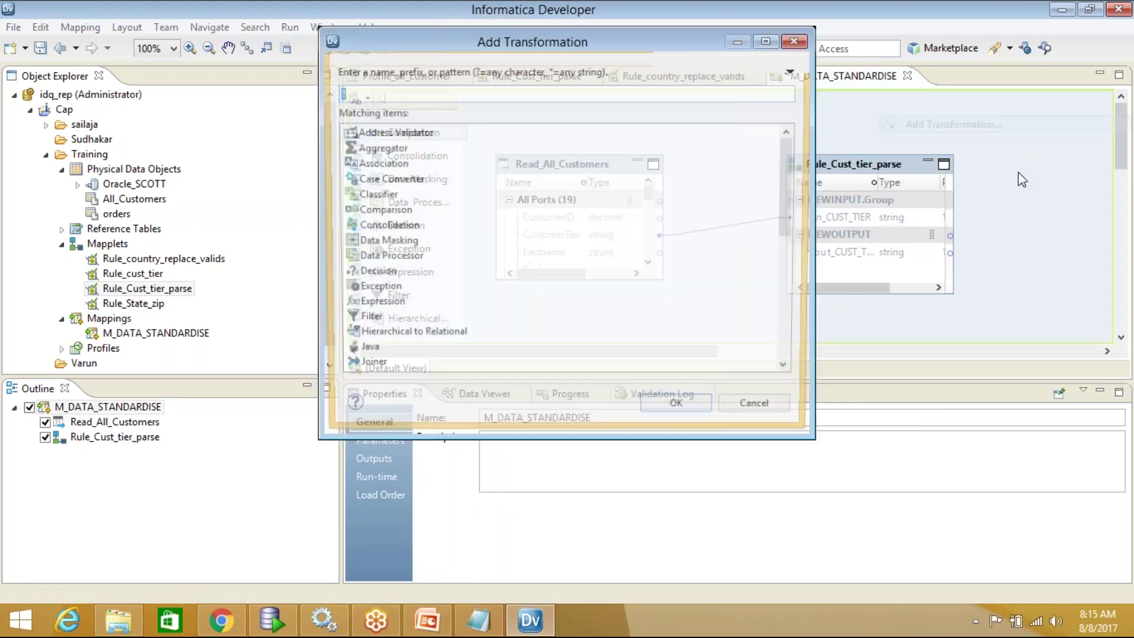
pyautogui.write('E')
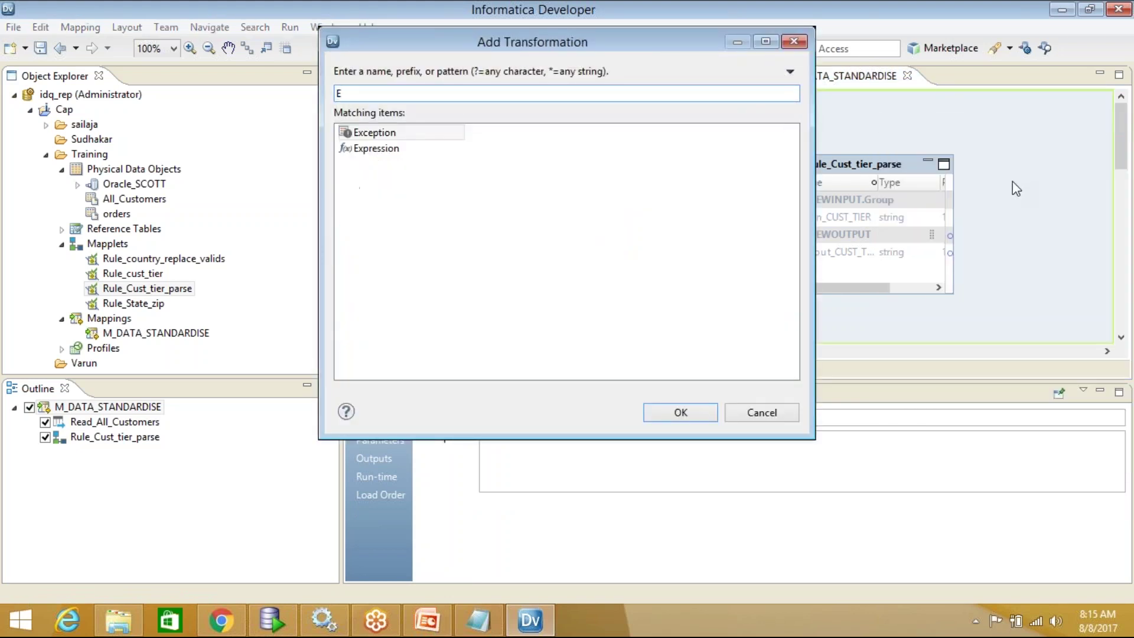
pyautogui.click(393, 149)
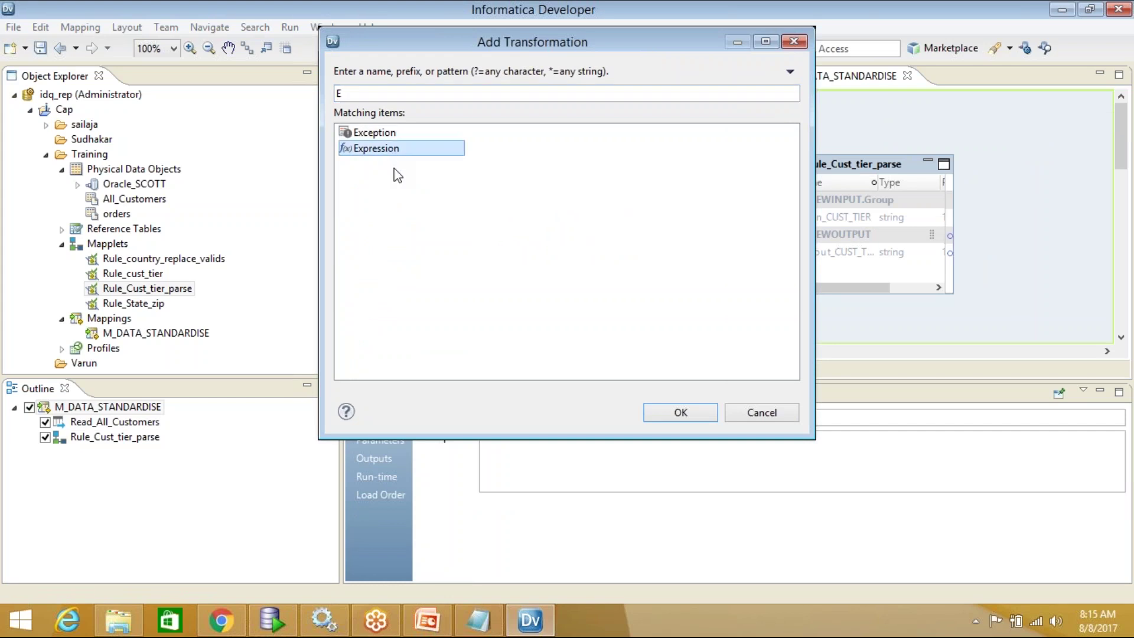
pyautogui.click(680, 412)
# Bring CustomerID from Read_All_Customers and out_CUST_TIER from Rule_Cust_tier_parse into the Expression as linked ports
pyautogui.click(476, 220)
pyautogui.moveTo(475, 219); pyautogui.dragTo(999, 198)
pyautogui.click(730, 254)
pyautogui.moveTo(730, 260); pyautogui.dragTo(977, 218)
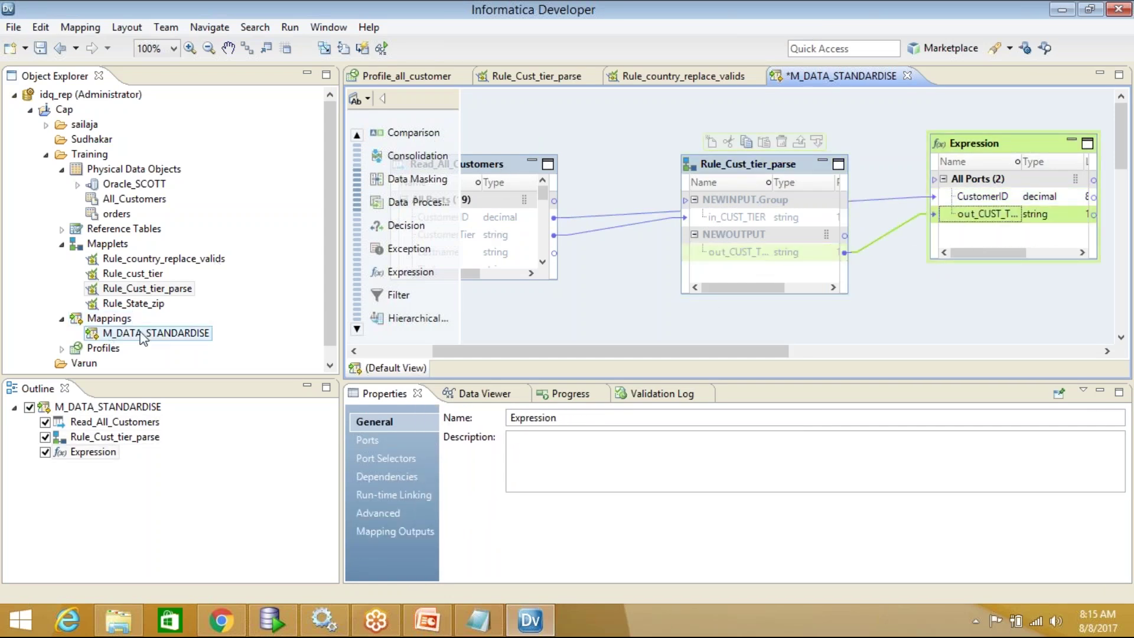
# Add the Rule_country_replace_valids mapplet below Rule_Cust_tier_parse, and enlarge and reposition Read_All_Customers to show more ports
pyautogui.click(172, 262)
pyautogui.moveTo(172, 269); pyautogui.dragTo(662, 301)
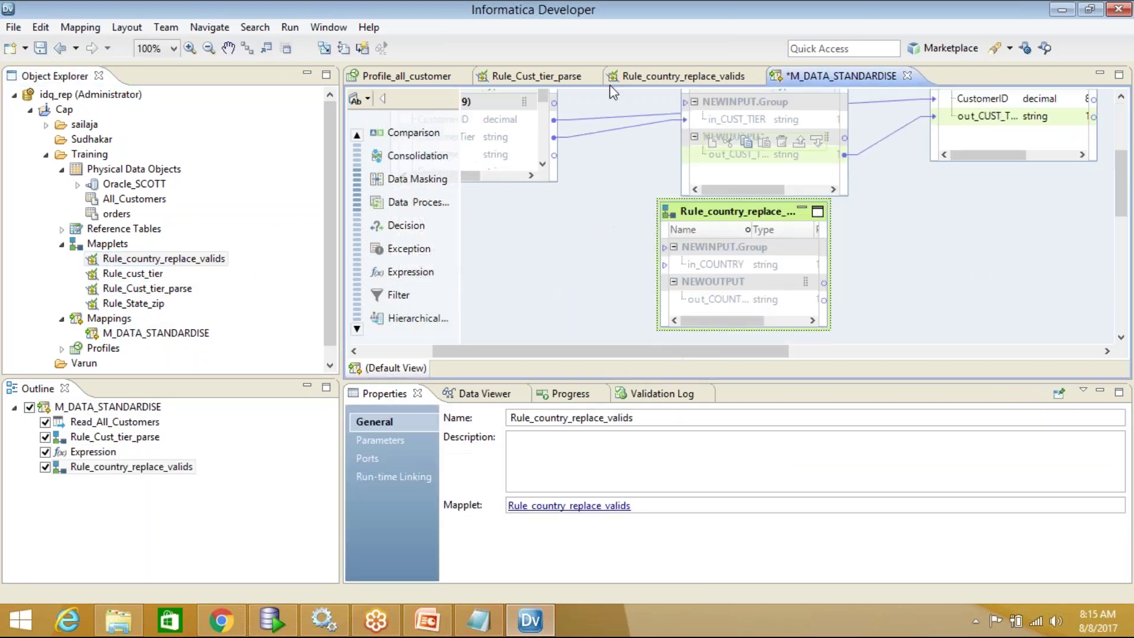
pyautogui.doubleClick(935, 77)
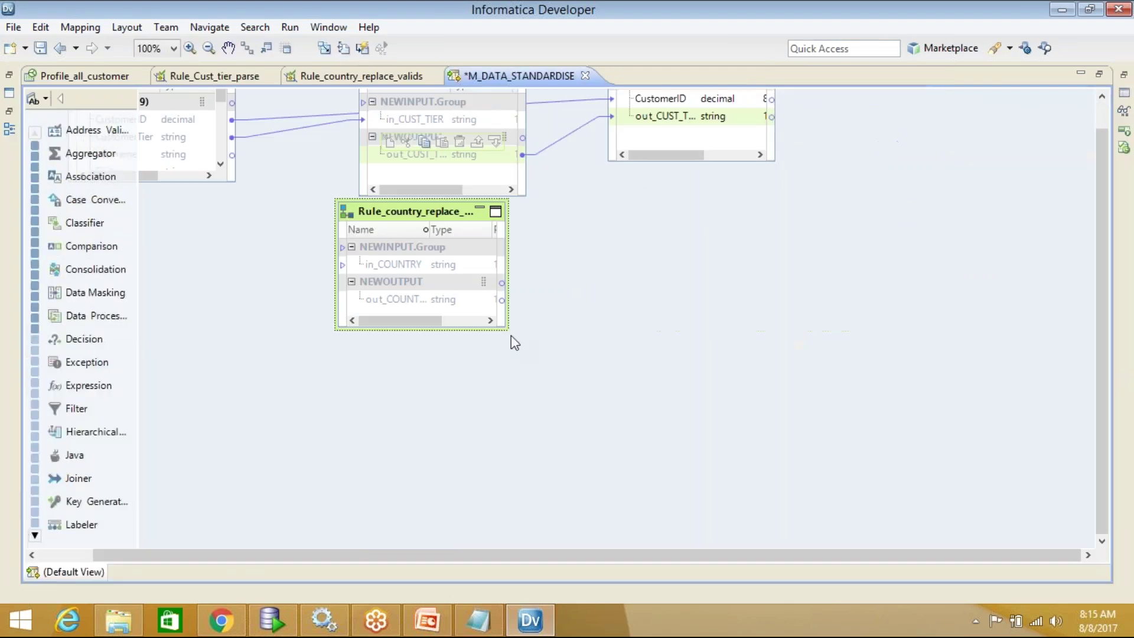
pyautogui.moveTo(438, 256); pyautogui.dragTo(457, 338)
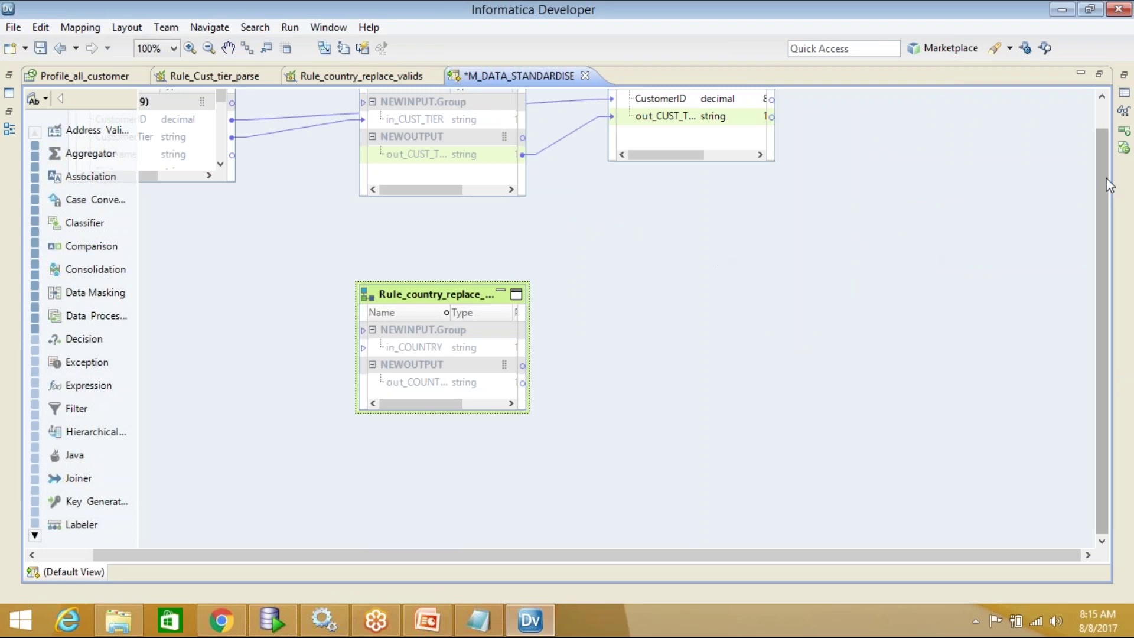
pyautogui.scroll(3, 1101, 295)
pyautogui.moveTo(241, 279); pyautogui.dragTo(228, 384)
pyautogui.moveTo(212, 169); pyautogui.dragTo(250, 169)
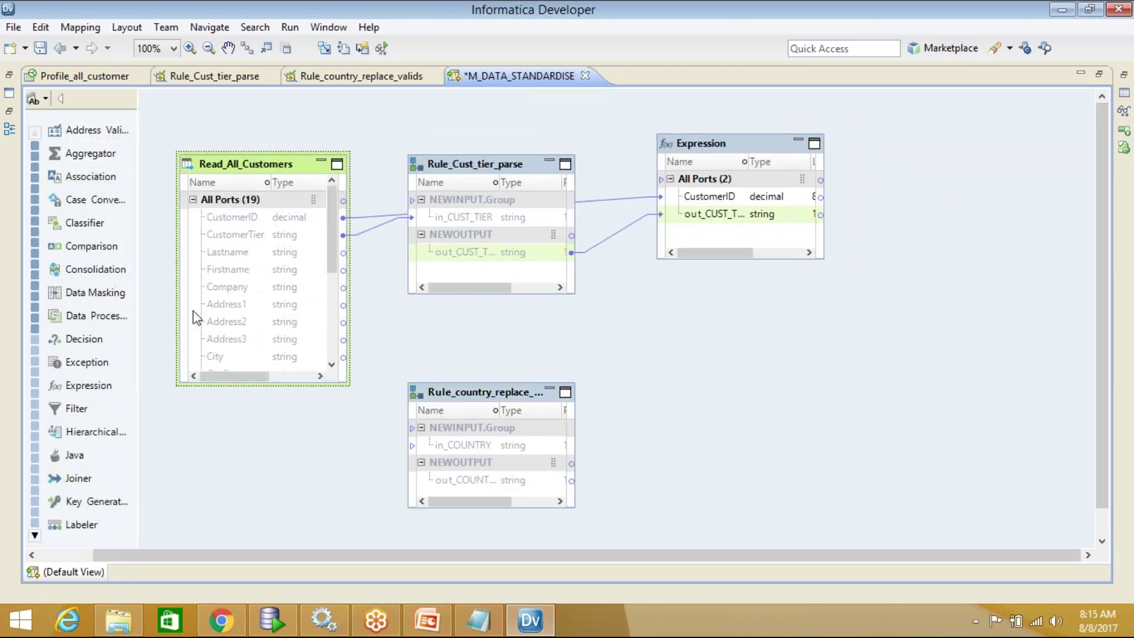
# Link Country to in_COUNTRY of Rule_country_replace_valids and its out_COUNTRY into the enlarged Expression, and save the mapping
pyautogui.click(235, 258)
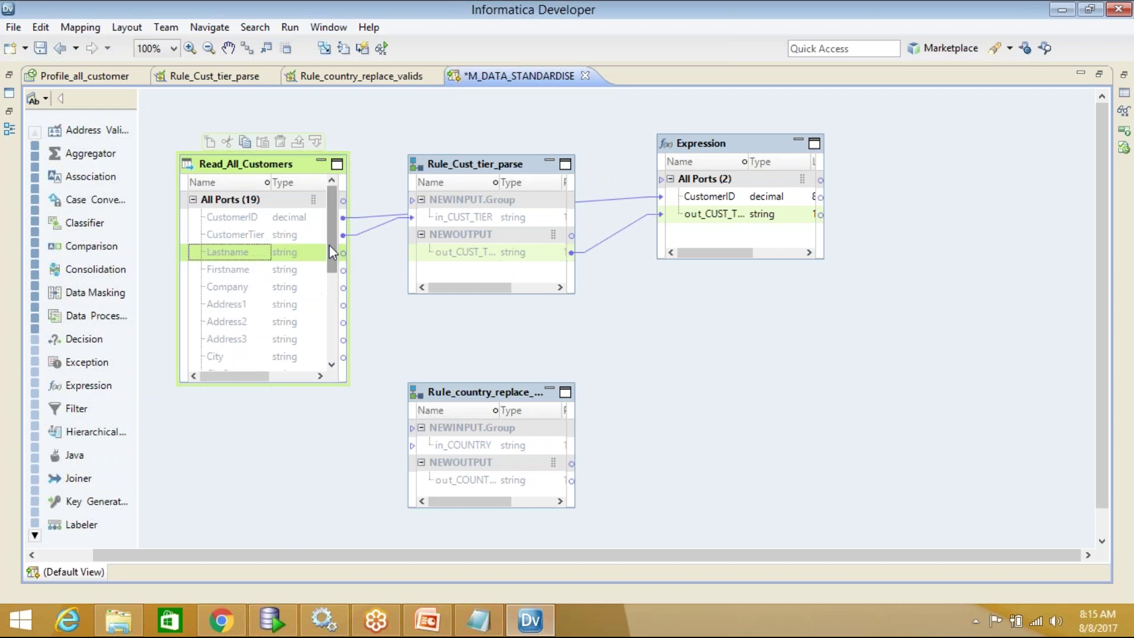
pyautogui.scroll(-2, 335, 271)
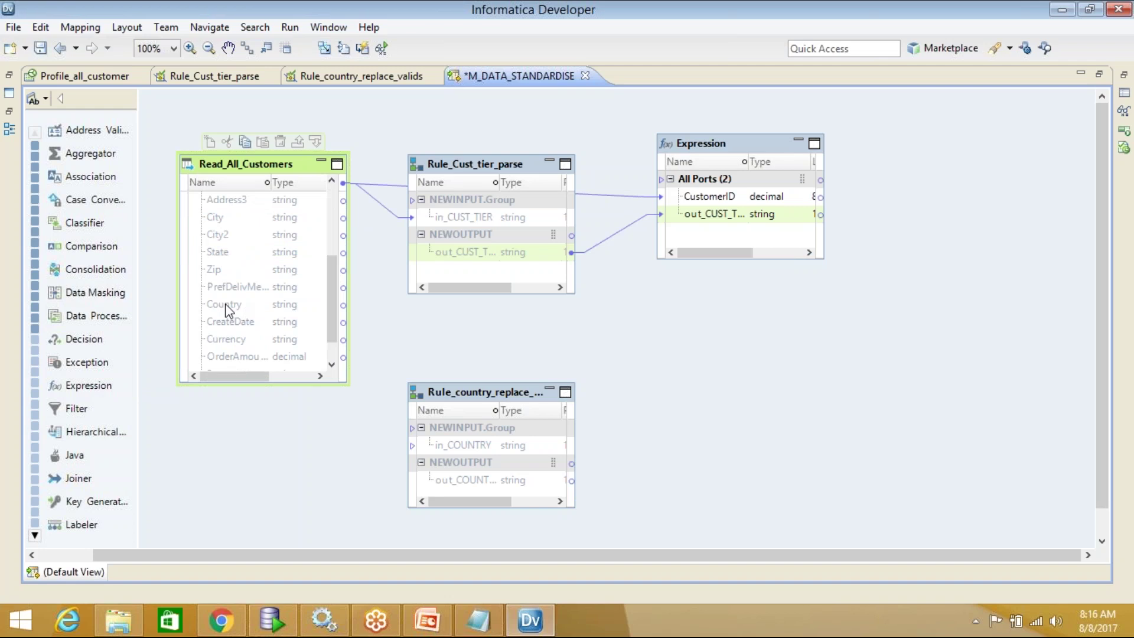
pyautogui.click(217, 304)
pyautogui.moveTo(214, 303); pyautogui.dragTo(680, 198)
pyautogui.click(450, 481)
pyautogui.moveTo(761, 260); pyautogui.dragTo(761, 422)
pyautogui.hotkey('ctrl', 's')
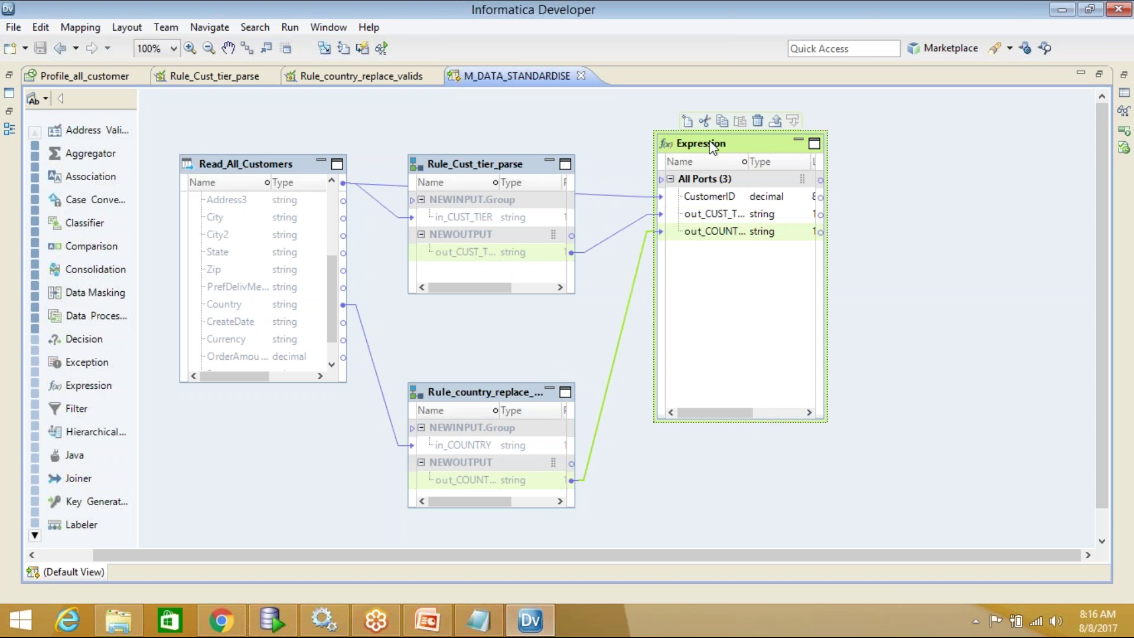
# Run the Data Viewer on the Rule_Cust_tier_parse mapplet in the mapping
pyautogui.doubleClick(798, 72)
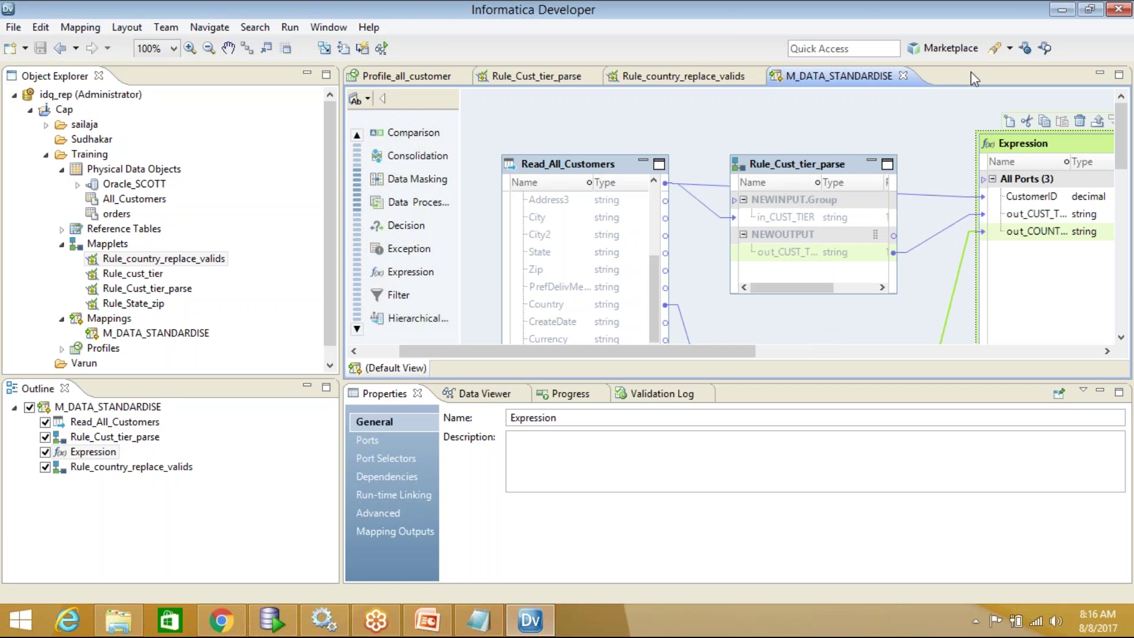
pyautogui.doubleClick(889, 74)
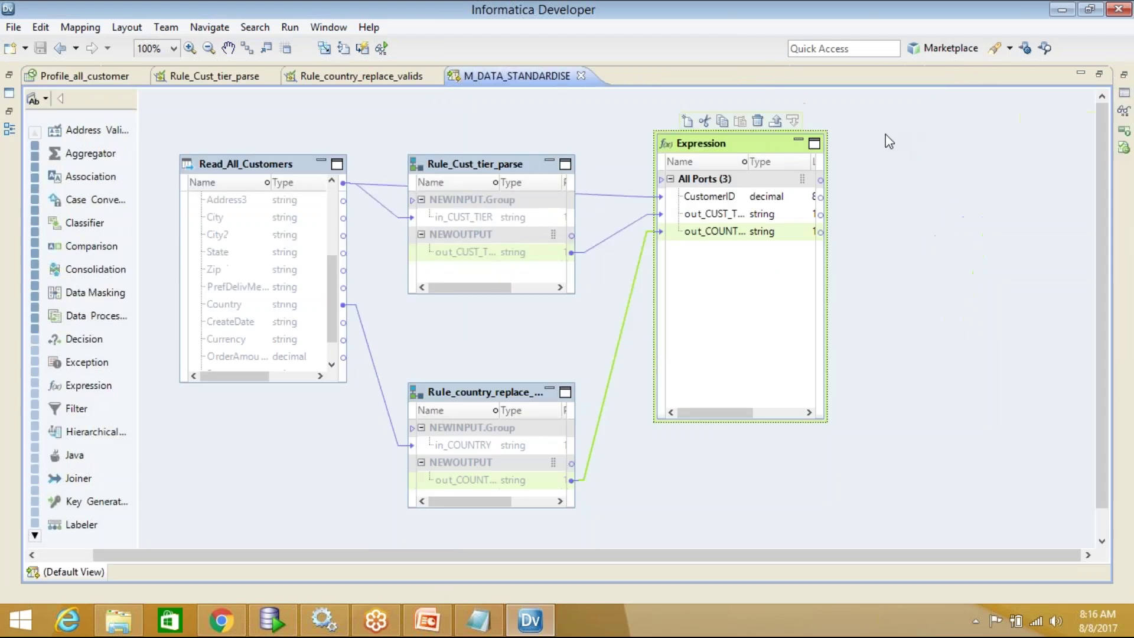
pyautogui.click(466, 163)
pyautogui.rightClick(466, 163)
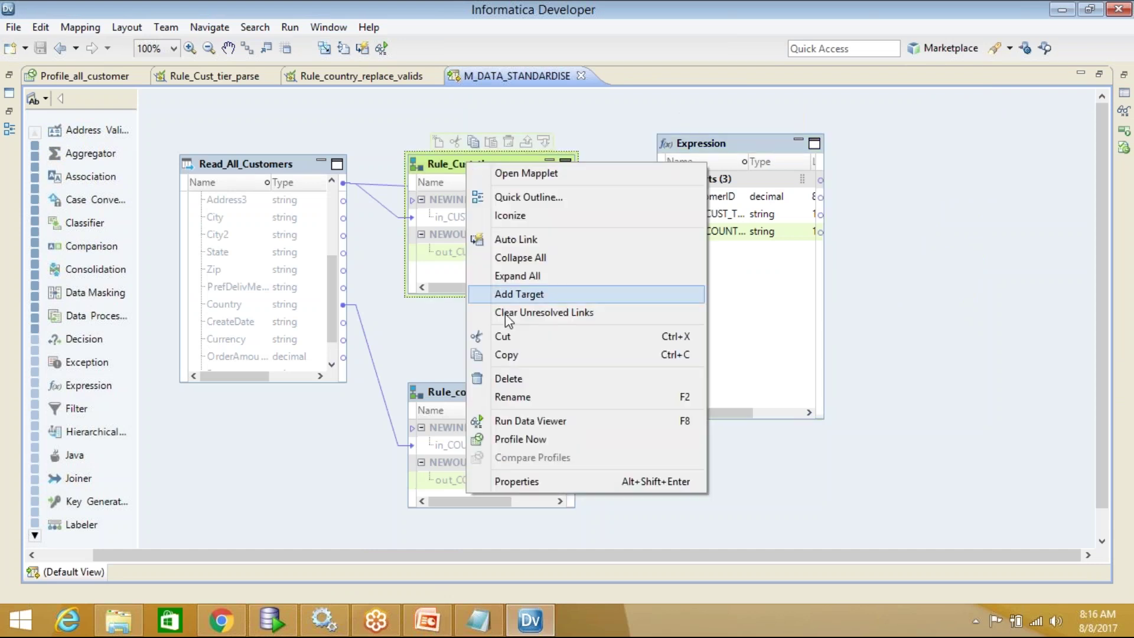
pyautogui.click(555, 422)
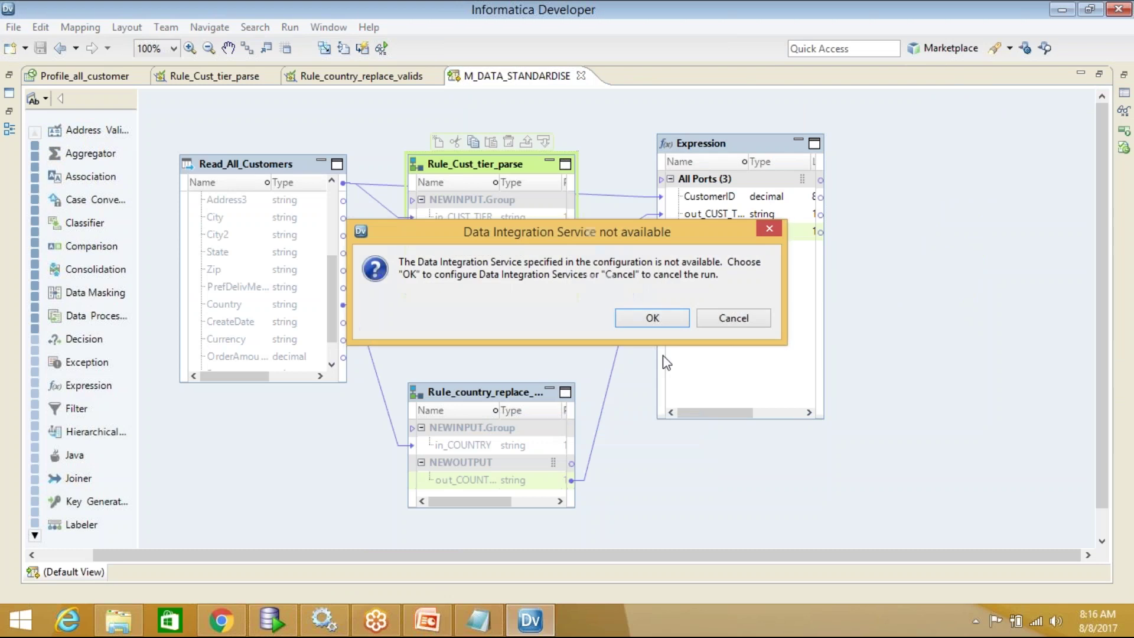
# Set idq_int as the default Data Integration Service for the data preview
pyautogui.click(647, 319)
pyautogui.click(181, 87)
pyautogui.click(237, 100)
pyautogui.click(481, 87)
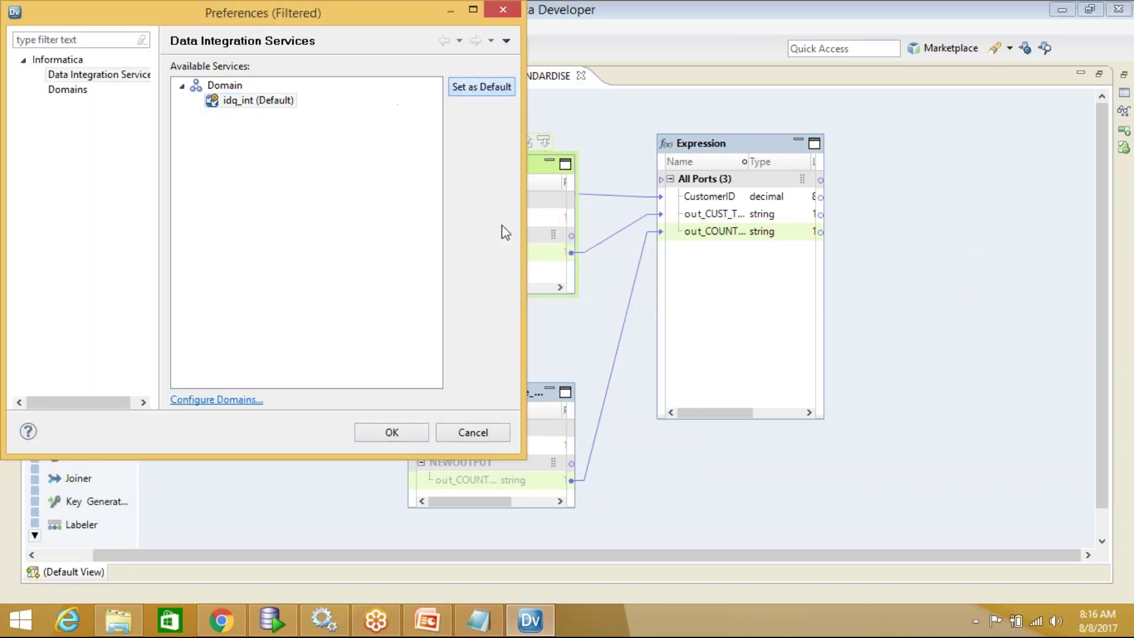
pyautogui.click(395, 432)
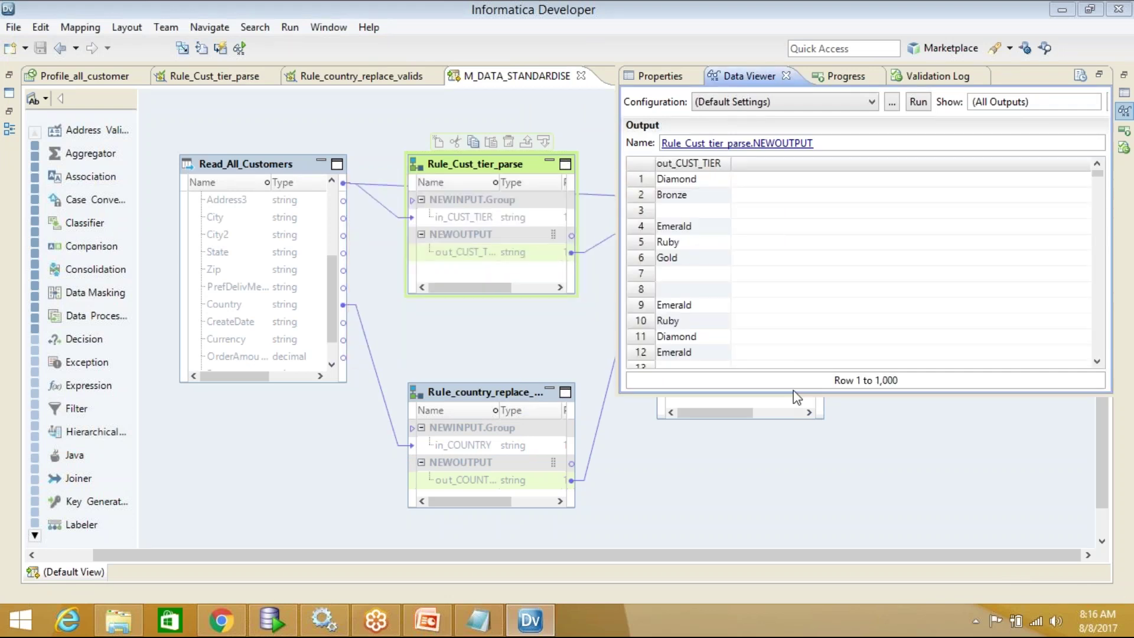
# Widen the out_CUST_TIER column, sort it in descending order and examine the parsed customer tier values
pyautogui.moveTo(731, 165); pyautogui.dragTo(796, 162)
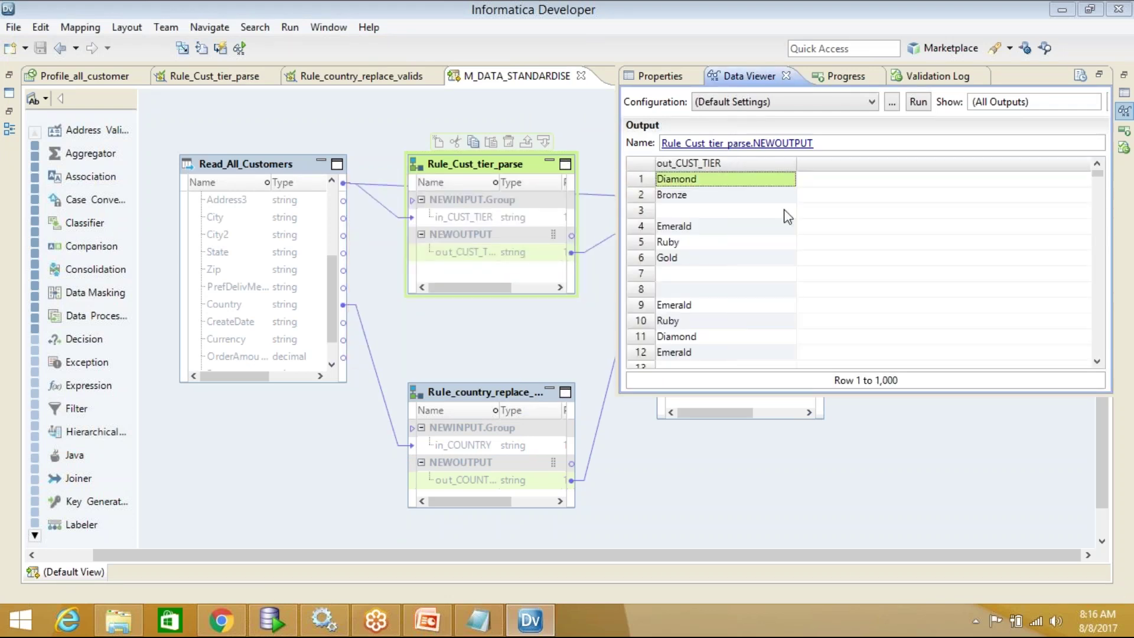
pyautogui.click(702, 165)
pyautogui.click(703, 168)
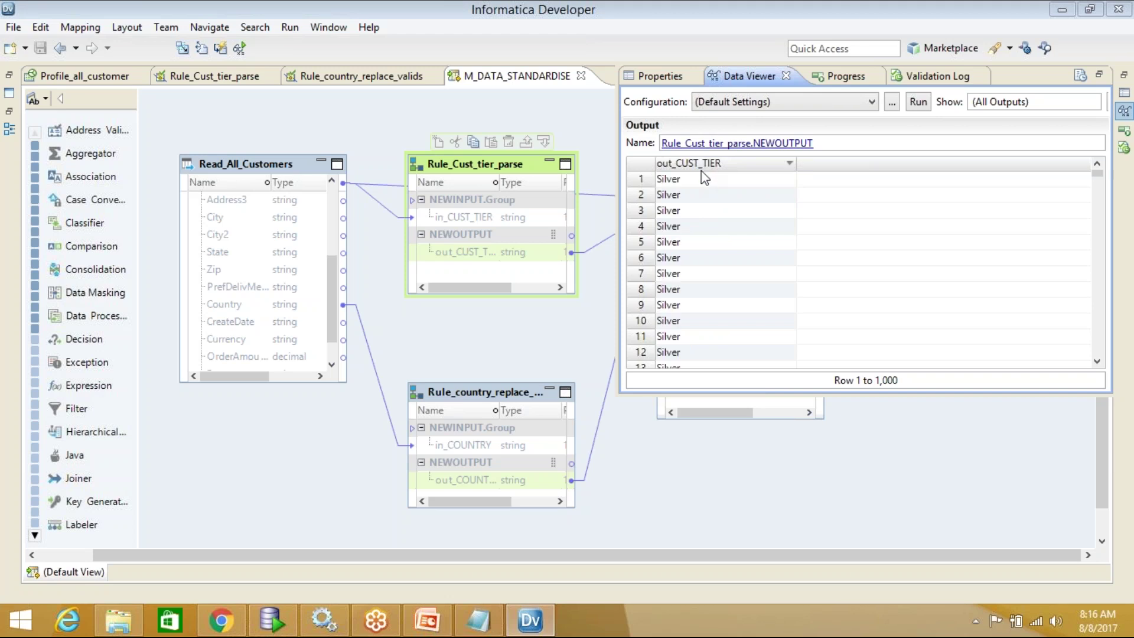
pyautogui.scroll(-2, 1000, 192)
pyautogui.moveTo(1097, 180)
pyautogui.mouseDown()
pyautogui.moveTo(1073, 354)
pyautogui.moveTo(1091, 176)
pyautogui.mouseUp()
pyautogui.click(921, 458)
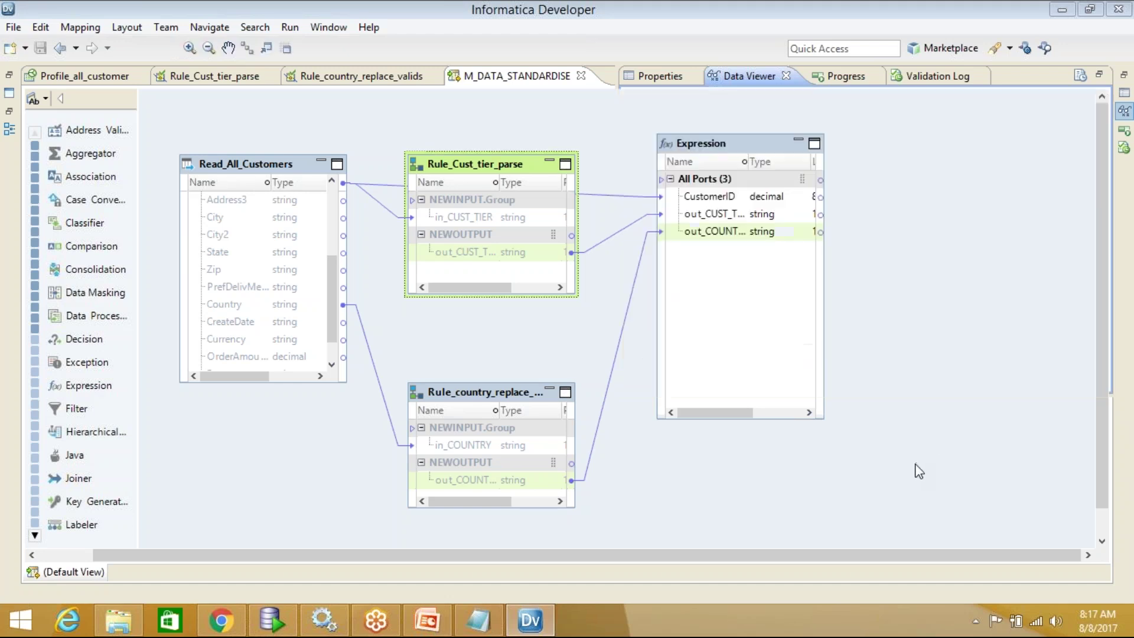
# Rearrange the mapping with Rule_Cust_tier_parse as an icon above the links, the Expression farther out and Rule_country_replace_valids moved up
pyautogui.moveTo(718, 148); pyautogui.dragTo(822, 148)
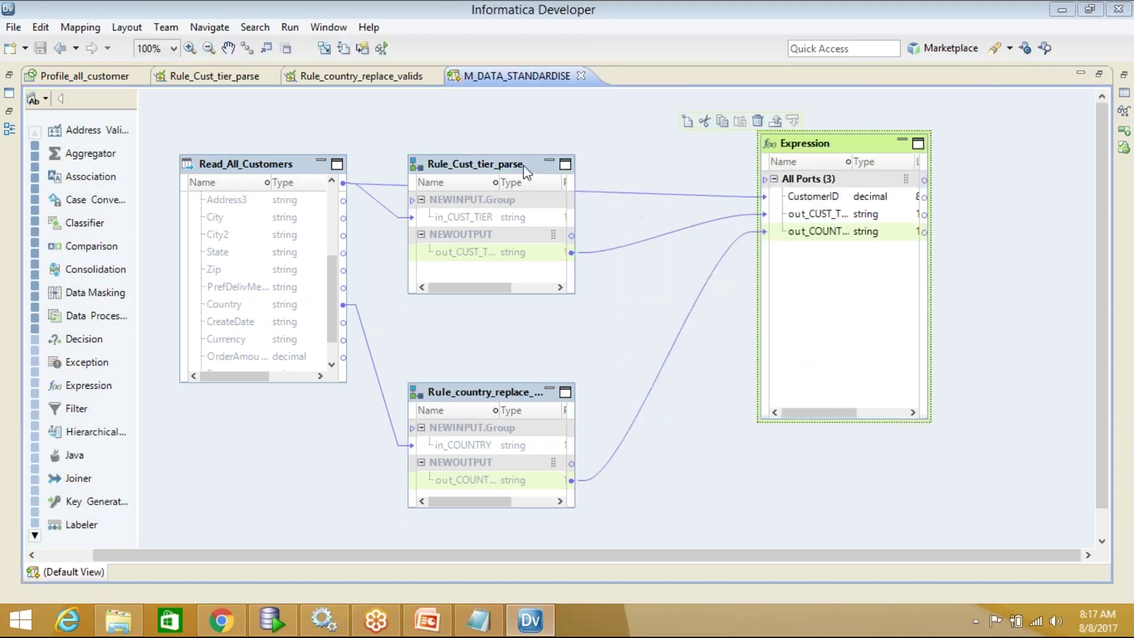
pyautogui.click(550, 165)
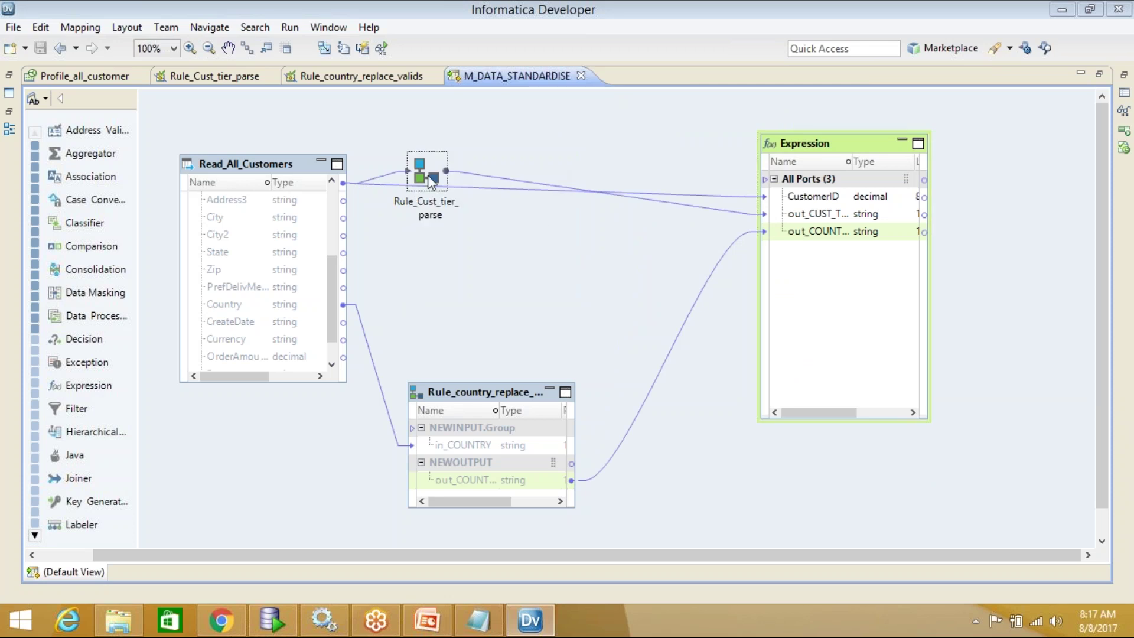
pyautogui.moveTo(428, 174); pyautogui.dragTo(428, 113)
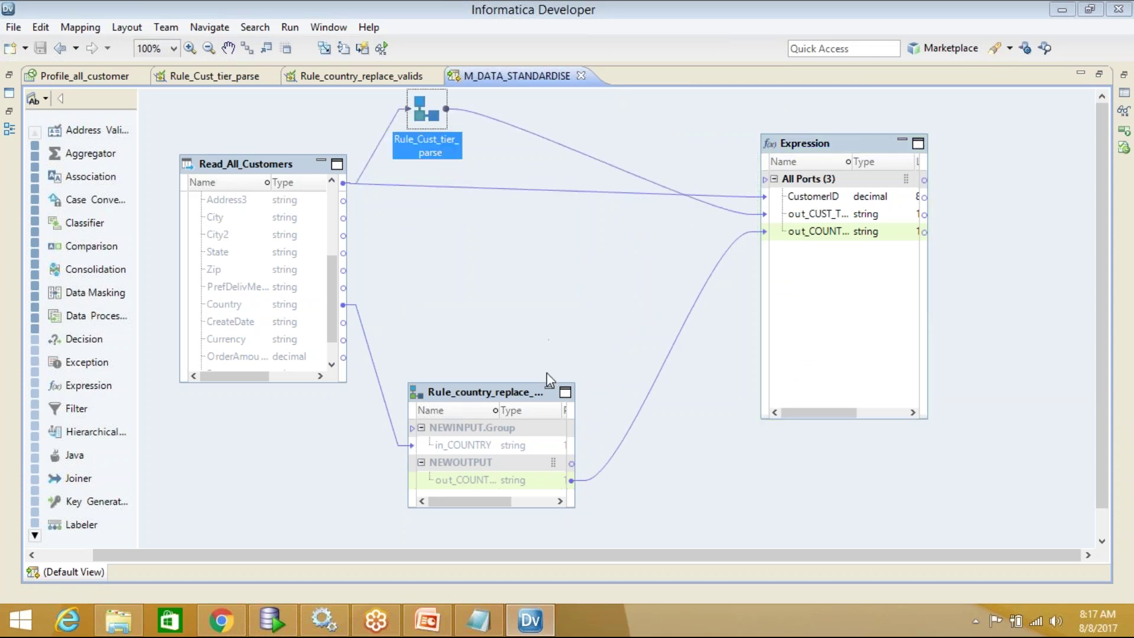
pyautogui.moveTo(464, 394); pyautogui.dragTo(525, 238)
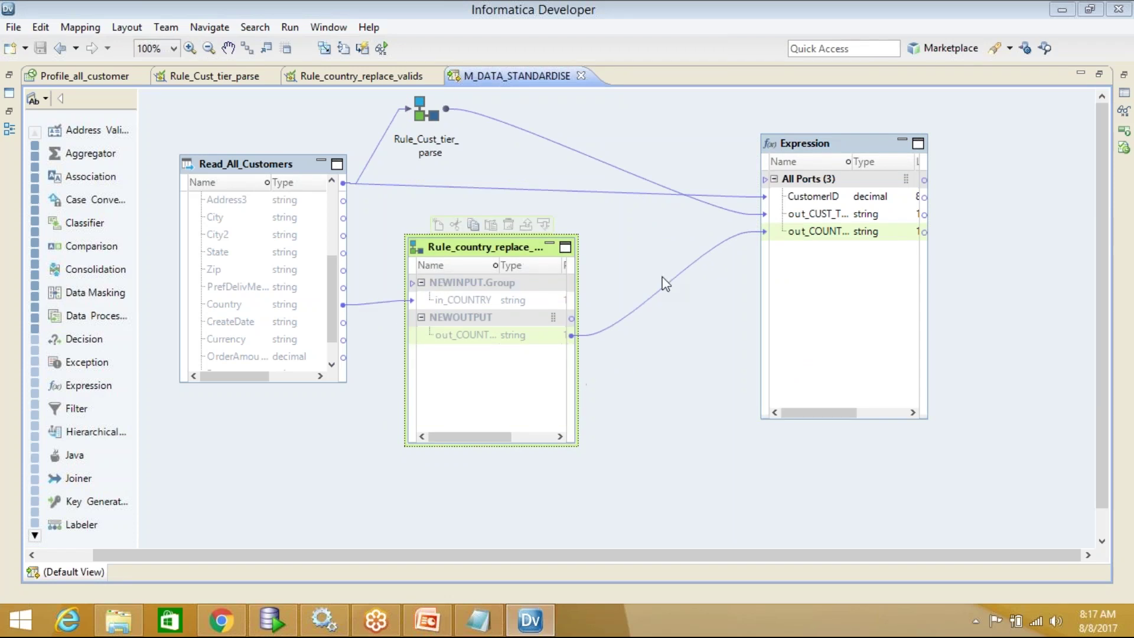
# Run the Data Viewer on Rule_country_replace_valids and examine the out_COUNTRY values for blanks and nonstandard country names
pyautogui.rightClick(489, 253)
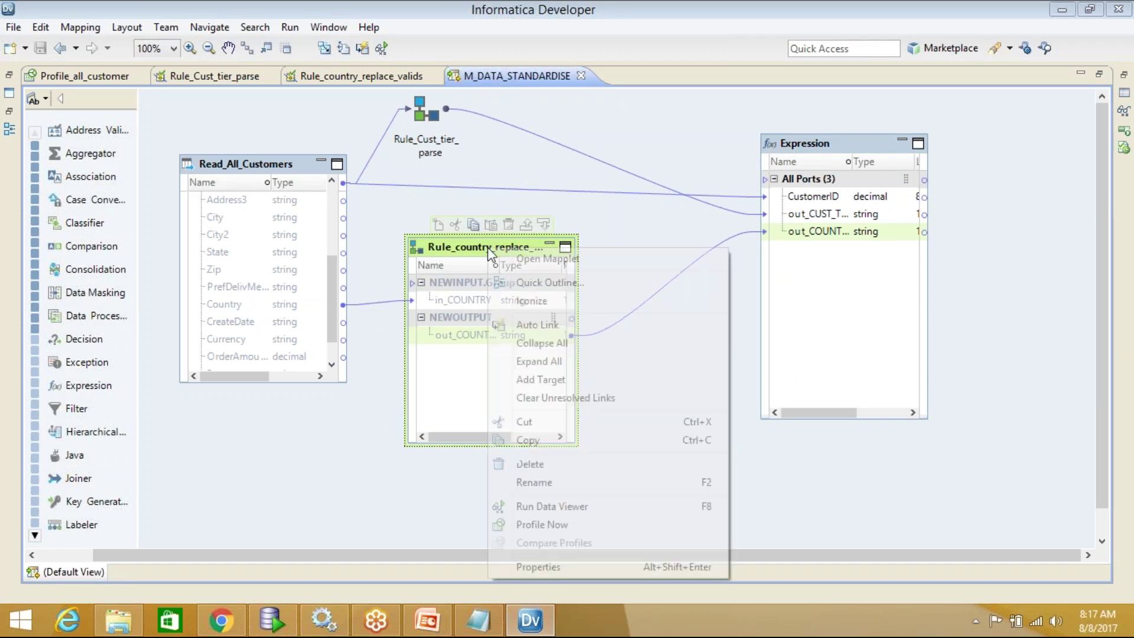
pyautogui.click(542, 506)
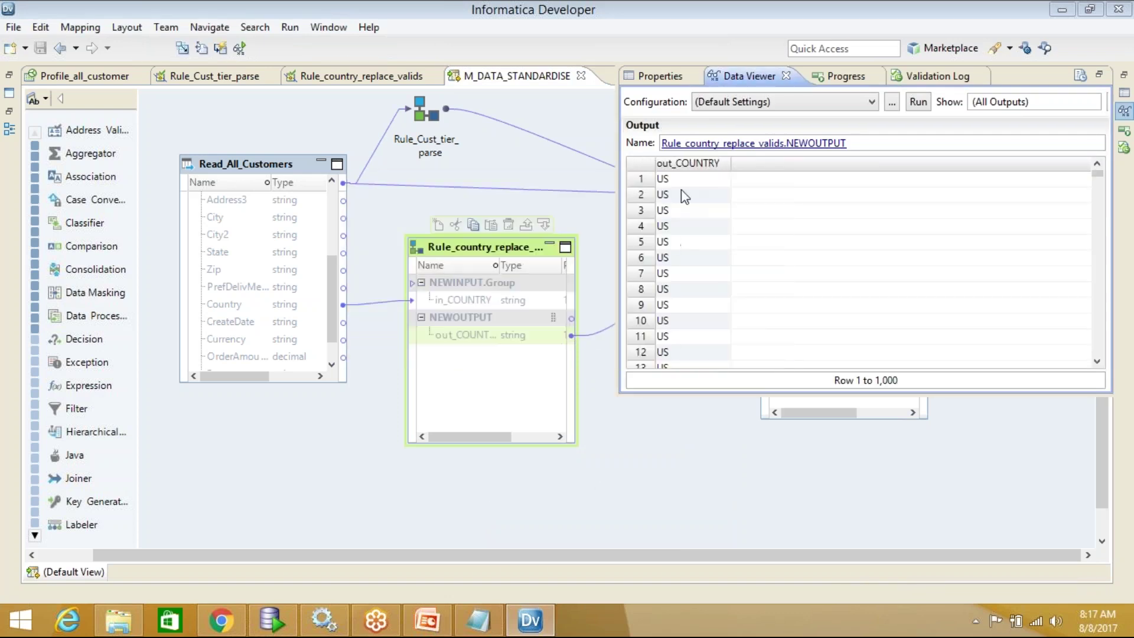
pyautogui.moveTo(1097, 177); pyautogui.dragTo(1098, 256)
pyautogui.scroll(-1, 688, 280)
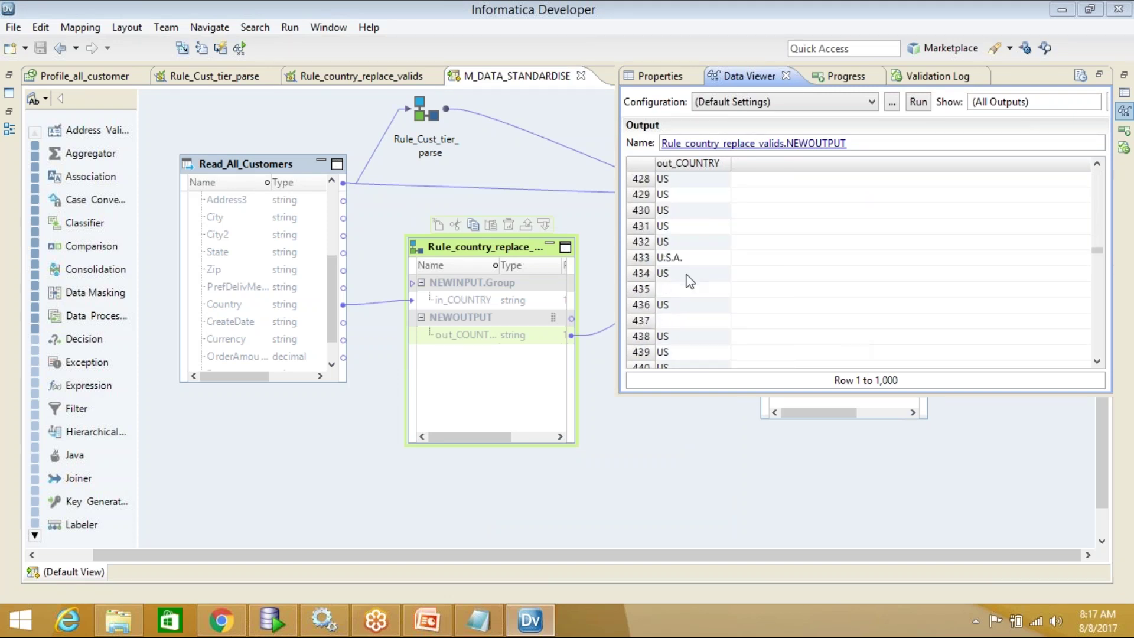
pyautogui.scroll(-3, 691, 289)
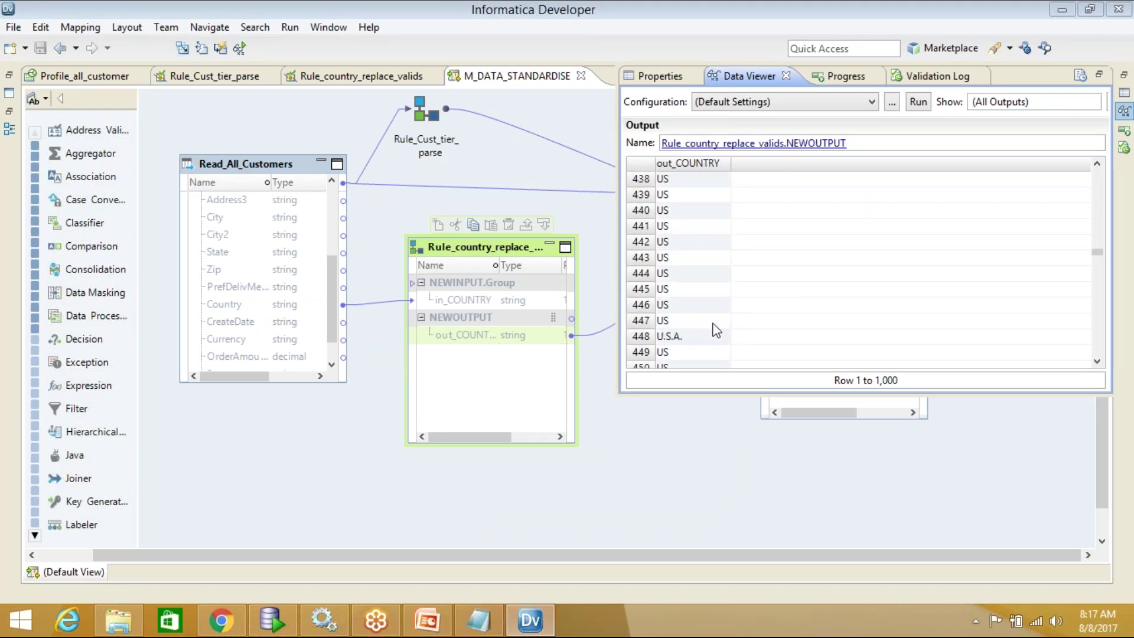
pyautogui.scroll(-3, 714, 324)
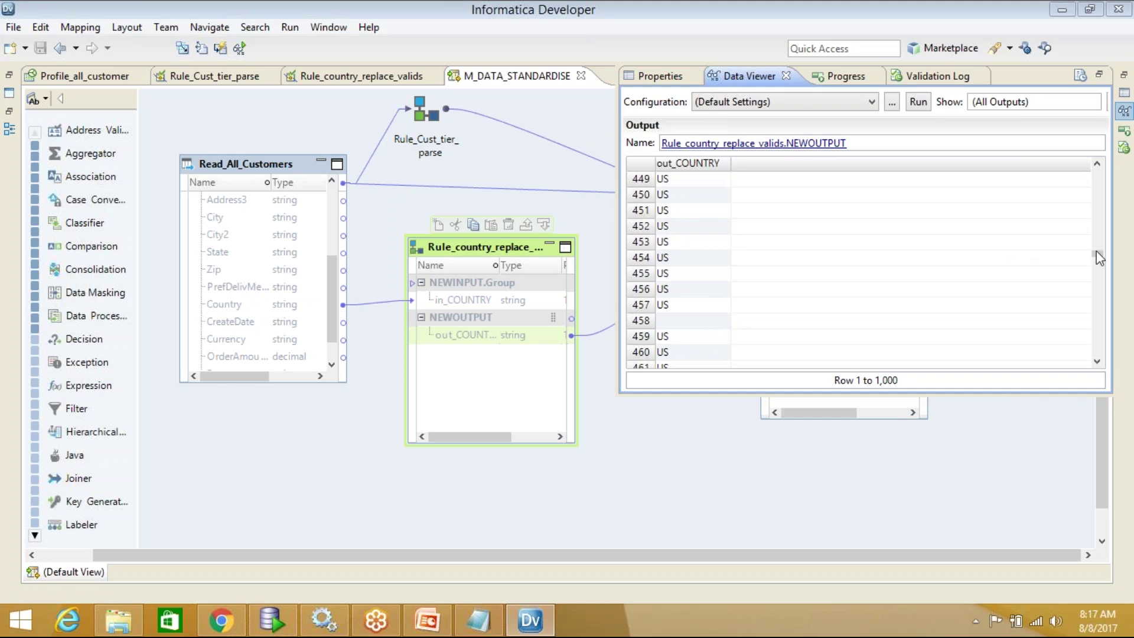
pyautogui.moveTo(1097, 255); pyautogui.dragTo(1082, 354)
pyautogui.click(478, 255)
pyautogui.hotkey('ctrl', 'm')
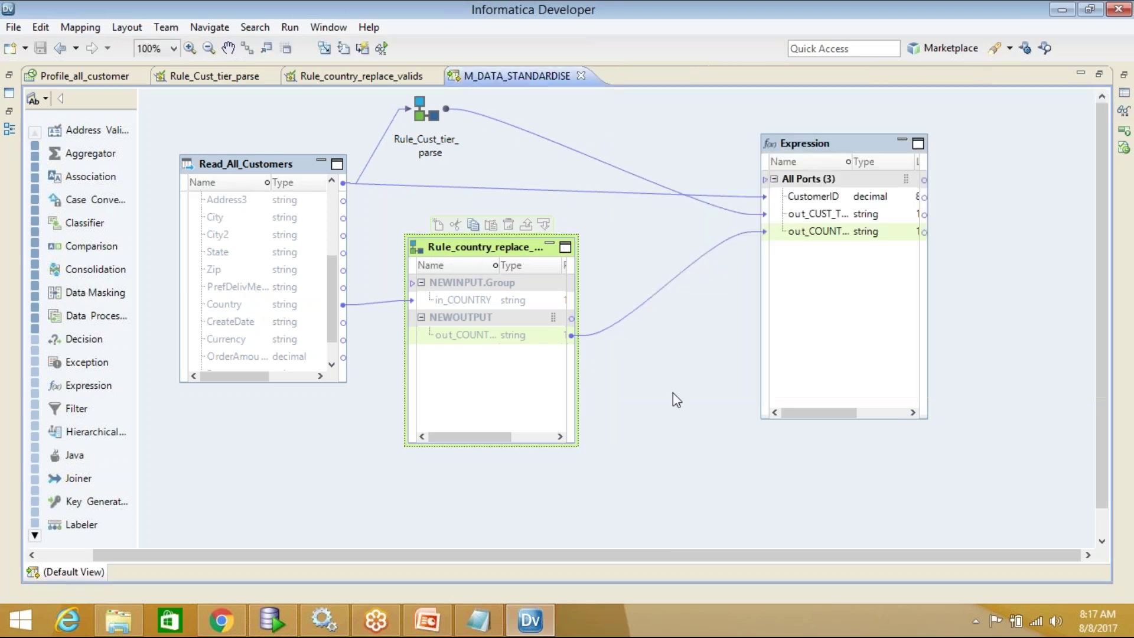
# Open the Rule_country_replace_valids rule, inspect its Parser ports and restore the full workspace layout
pyautogui.click(367, 77)
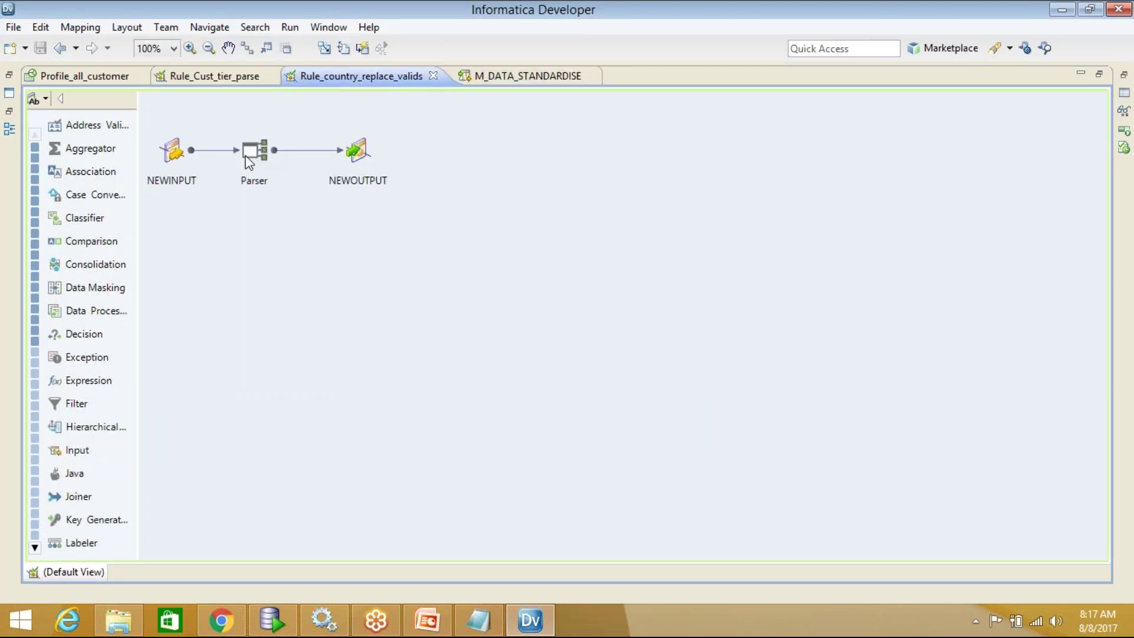
pyautogui.doubleClick(249, 162)
pyautogui.click(290, 144)
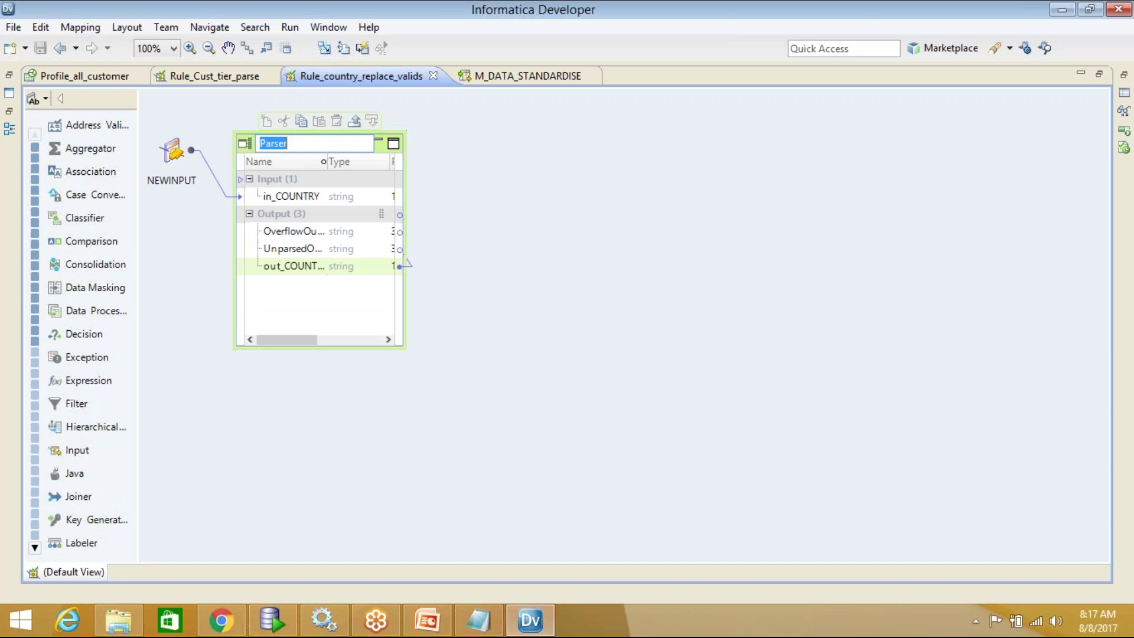
pyautogui.click(318, 143)
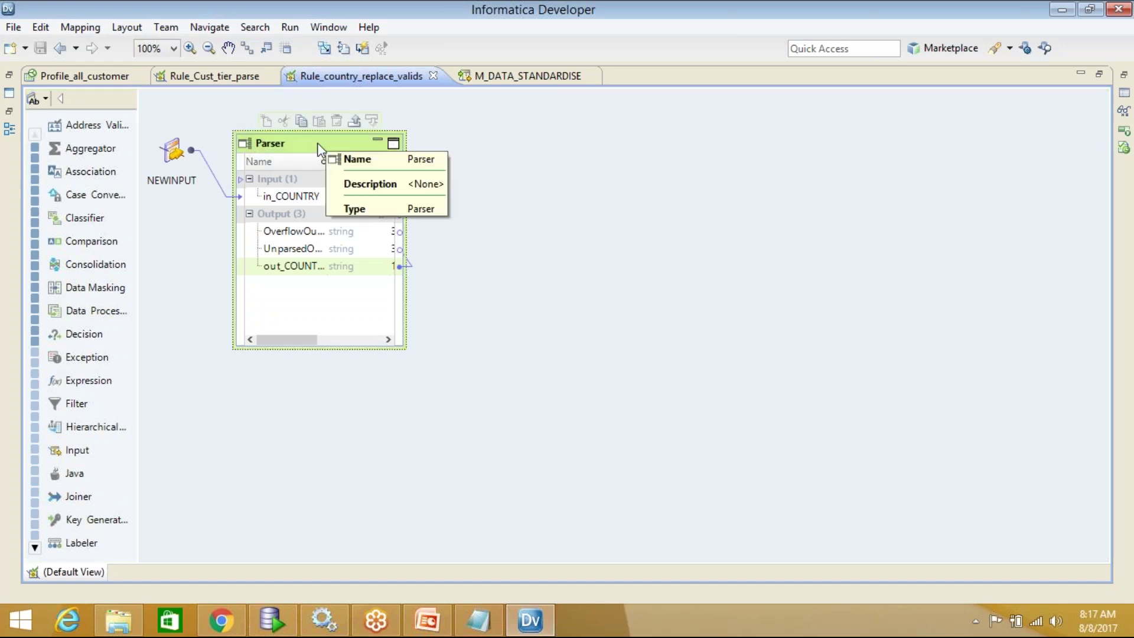
pyautogui.doubleClick(870, 81)
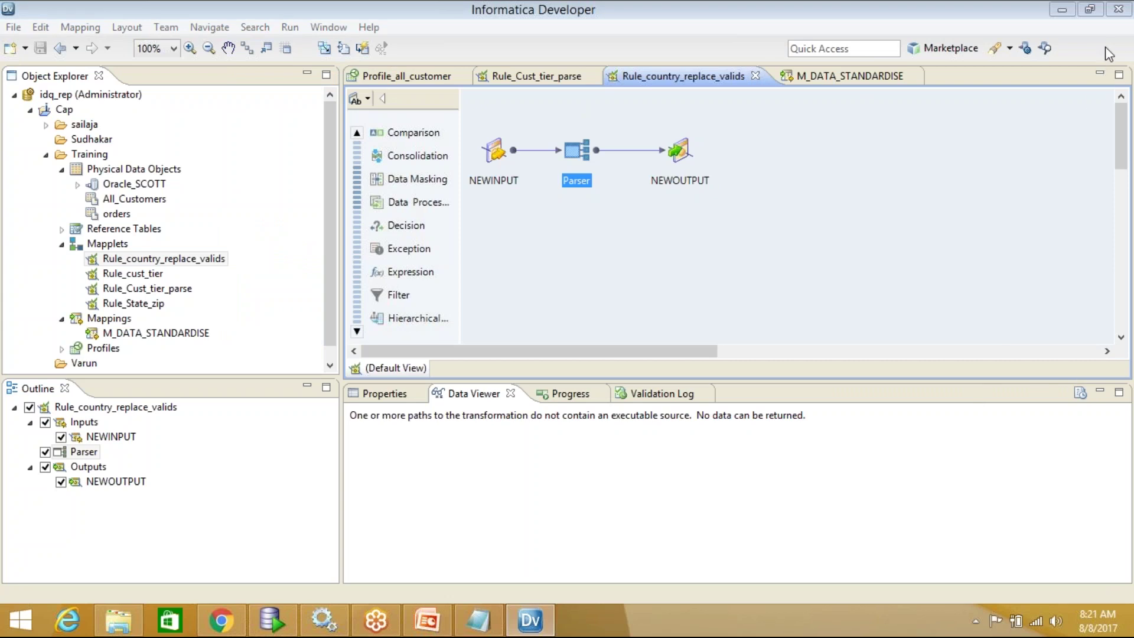
pyautogui.click(934, 121)
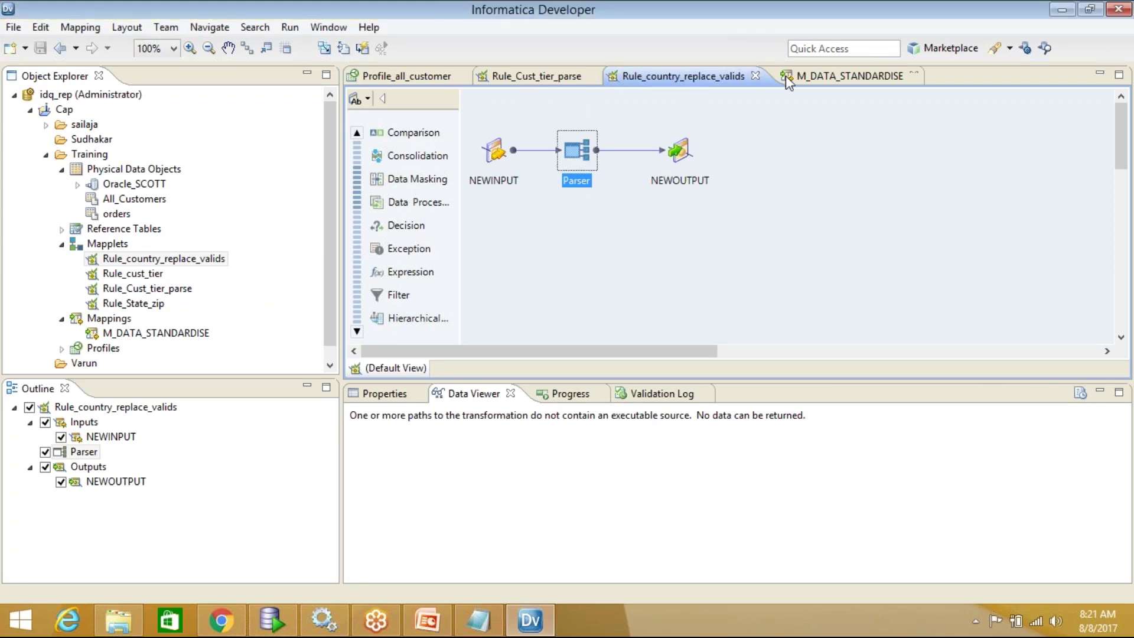
# Return to the M_DATA_STANDARDISE mapping, move Rule_country_replace_valids slightly up and recheck its out_COUNTRY preview values
pyautogui.click(822, 76)
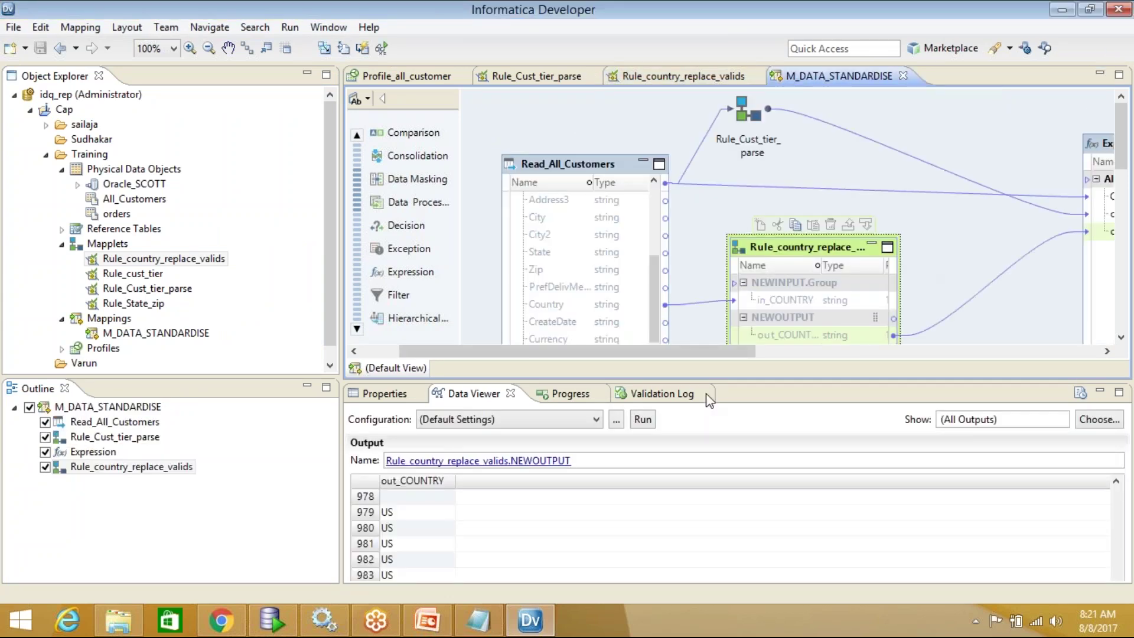
pyautogui.moveTo(803, 232); pyautogui.dragTo(844, 191)
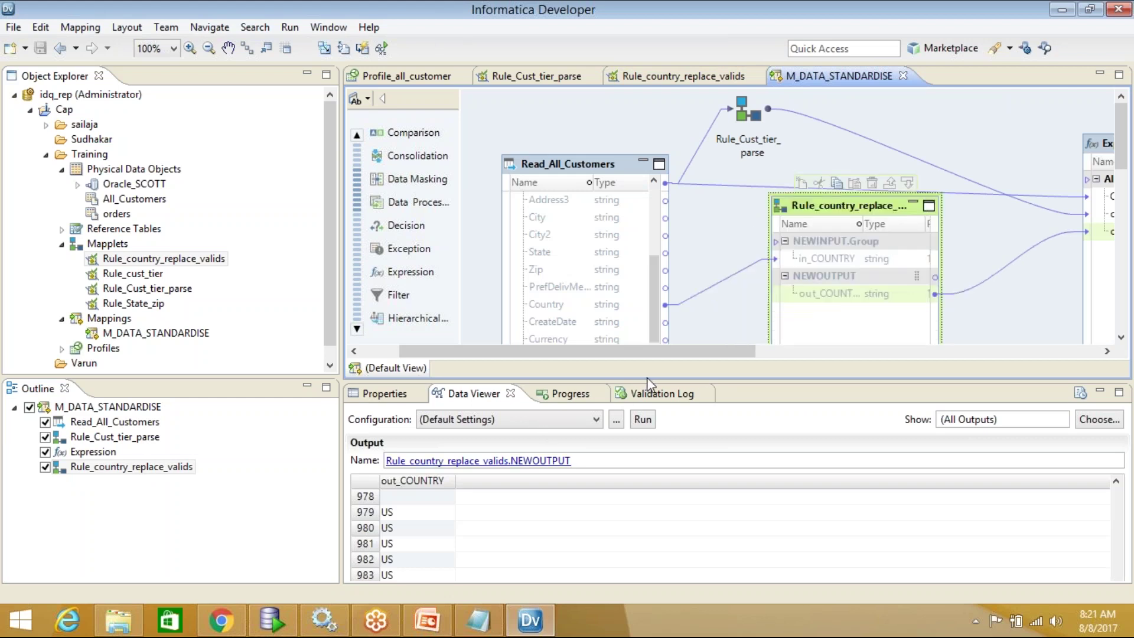
pyautogui.moveTo(649, 378); pyautogui.dragTo(648, 263)
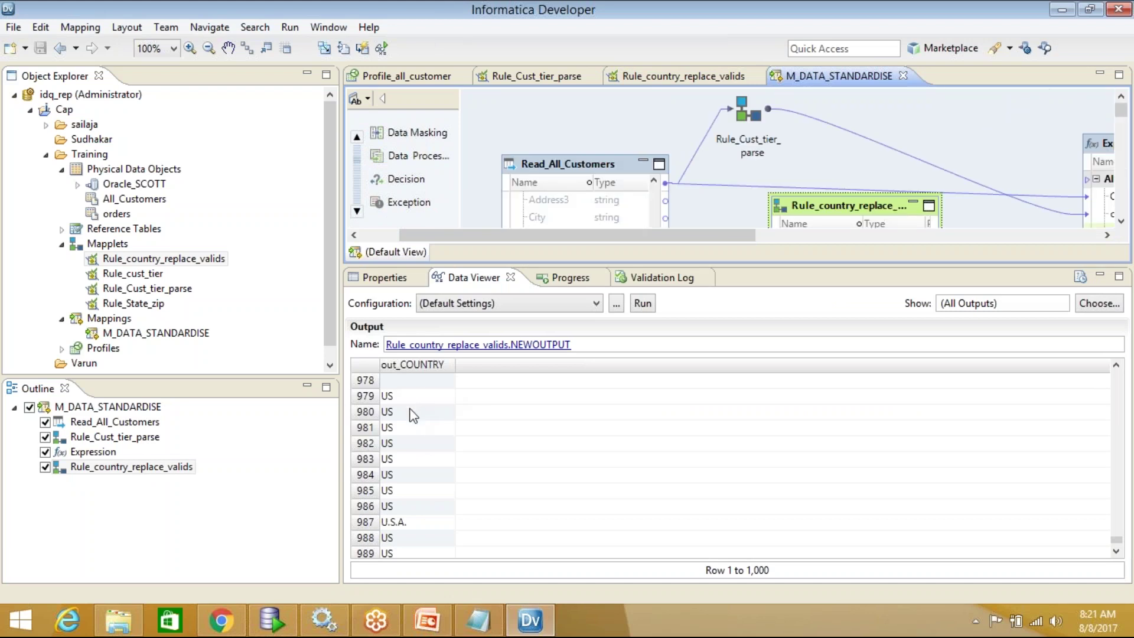
pyautogui.moveTo(738, 268); pyautogui.dragTo(731, 356)
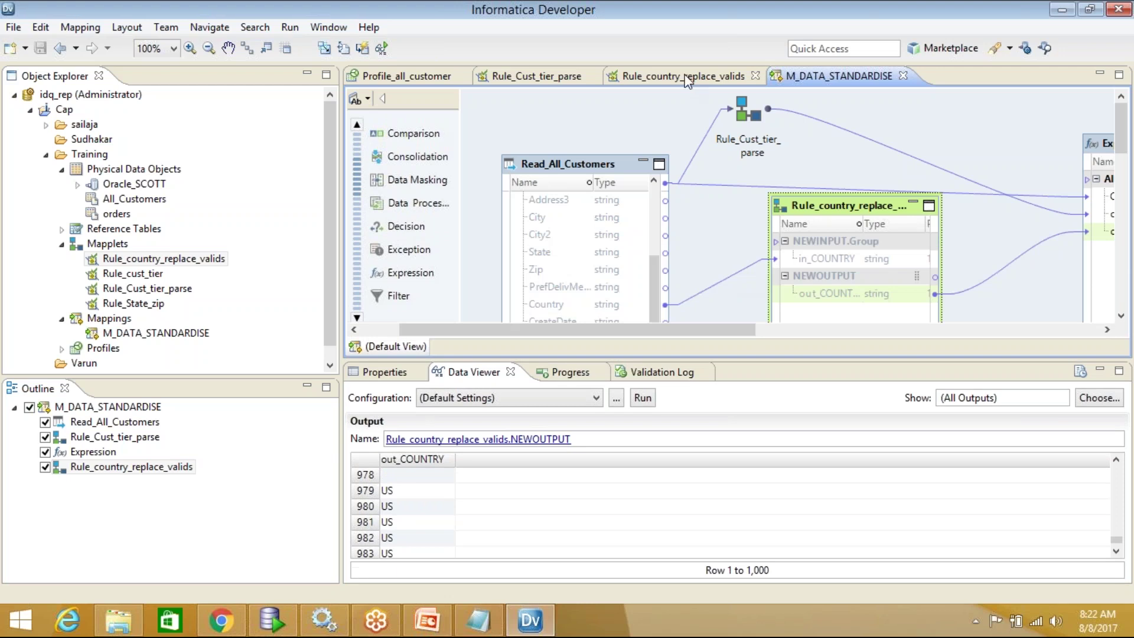
# Enable Replace Matches With Valid Values in the Parser's reference table strategy of Rule_country_replace_valids and save the rule
pyautogui.click(687, 81)
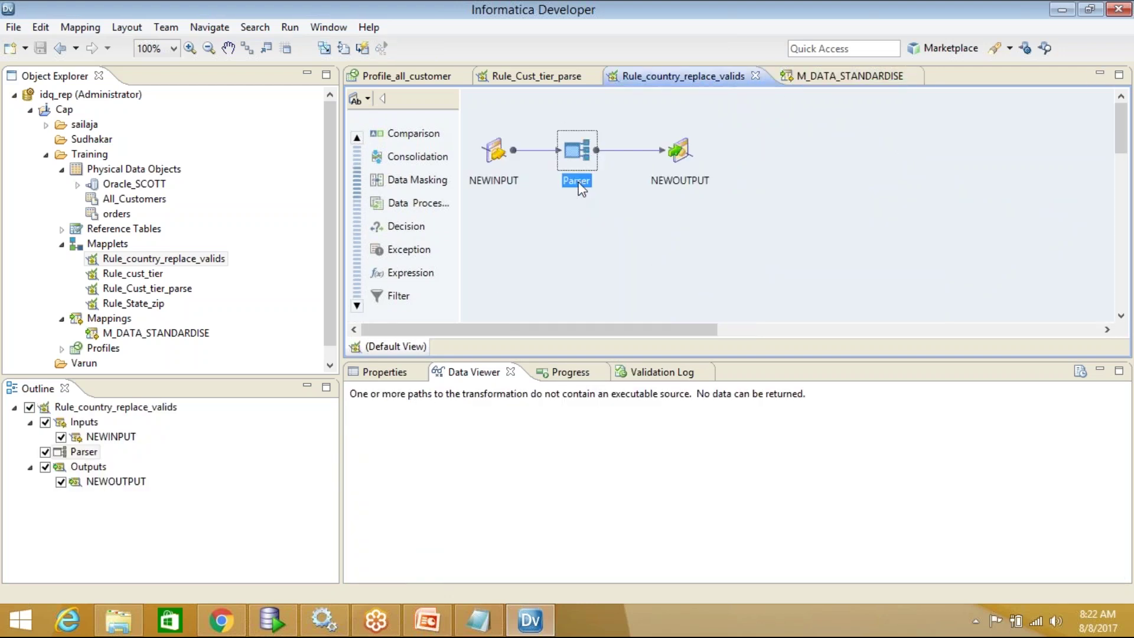
pyautogui.click(393, 372)
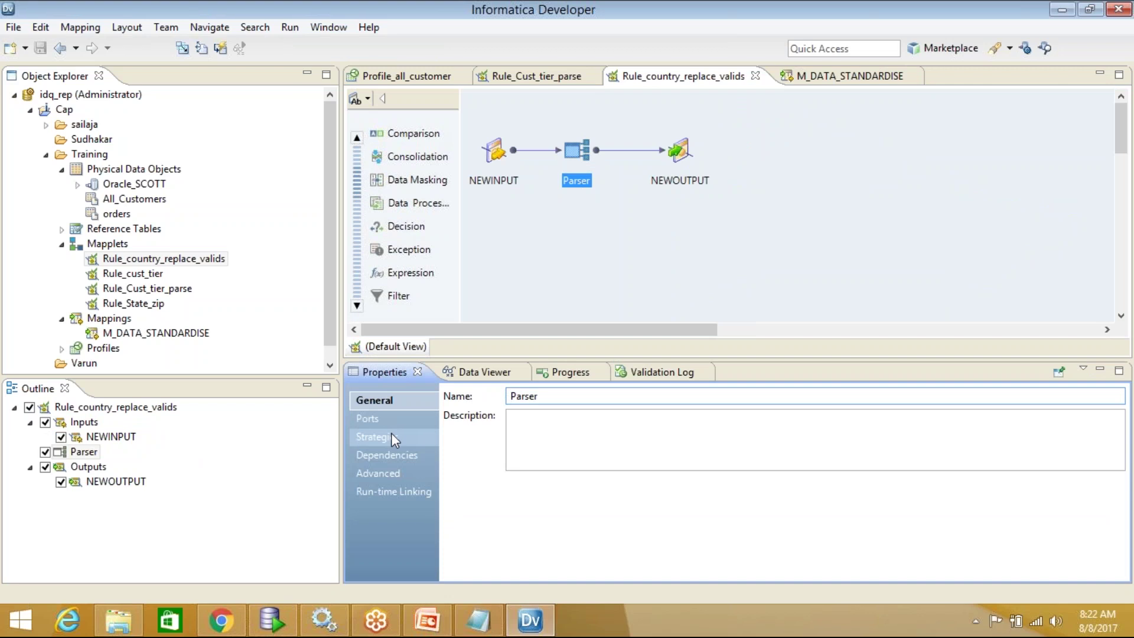
pyautogui.click(391, 437)
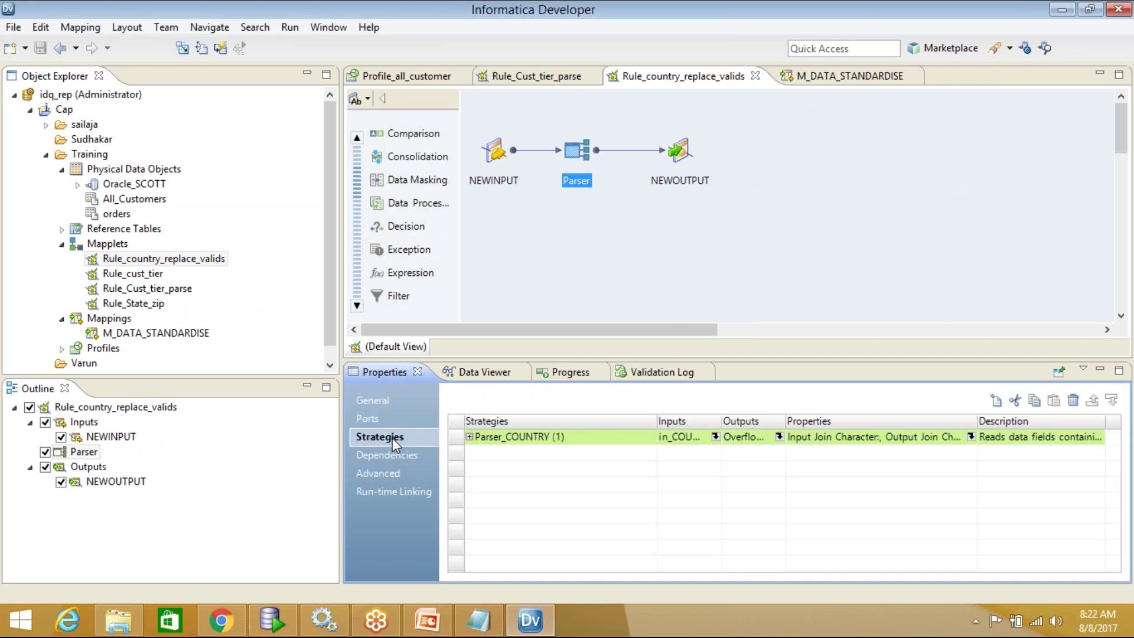
pyautogui.click(470, 438)
pyautogui.click(539, 453)
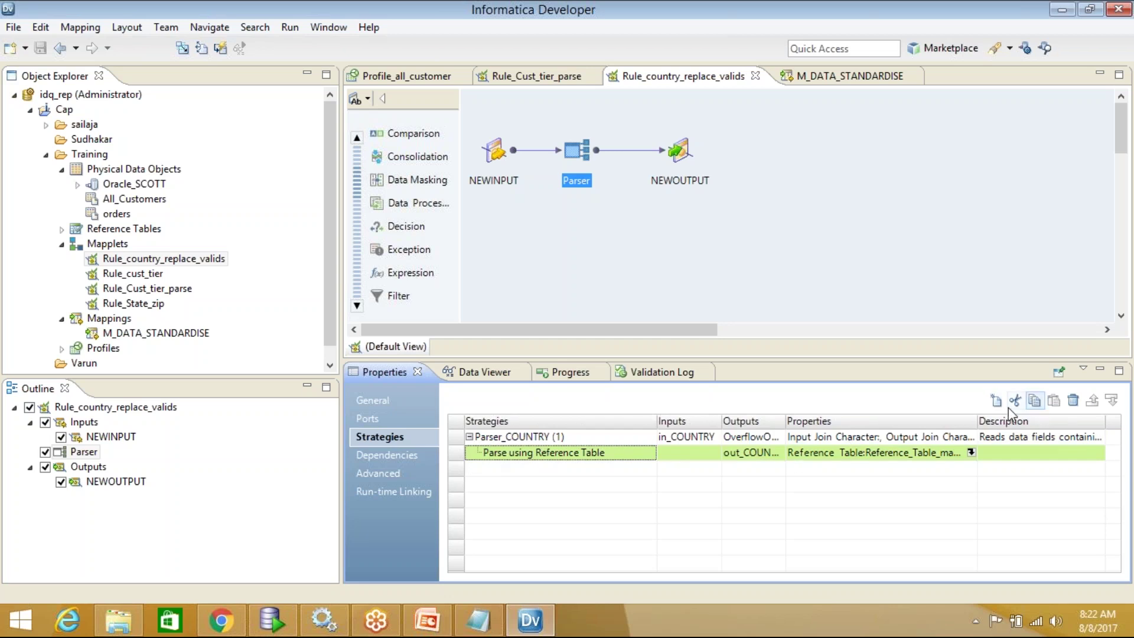
pyautogui.click(971, 453)
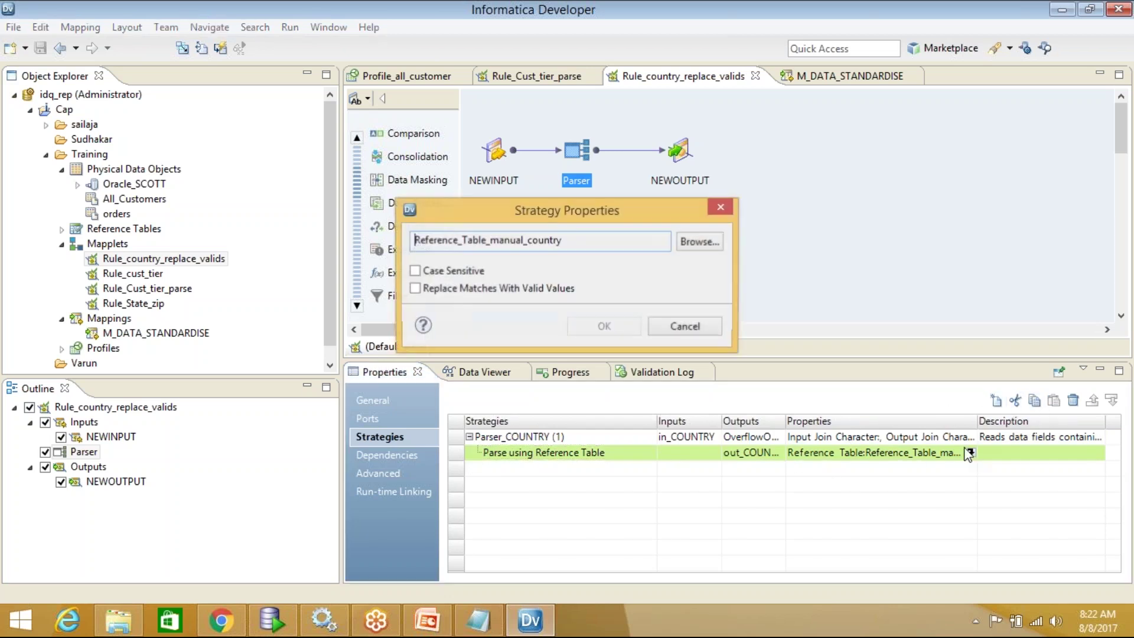
pyautogui.click(414, 289)
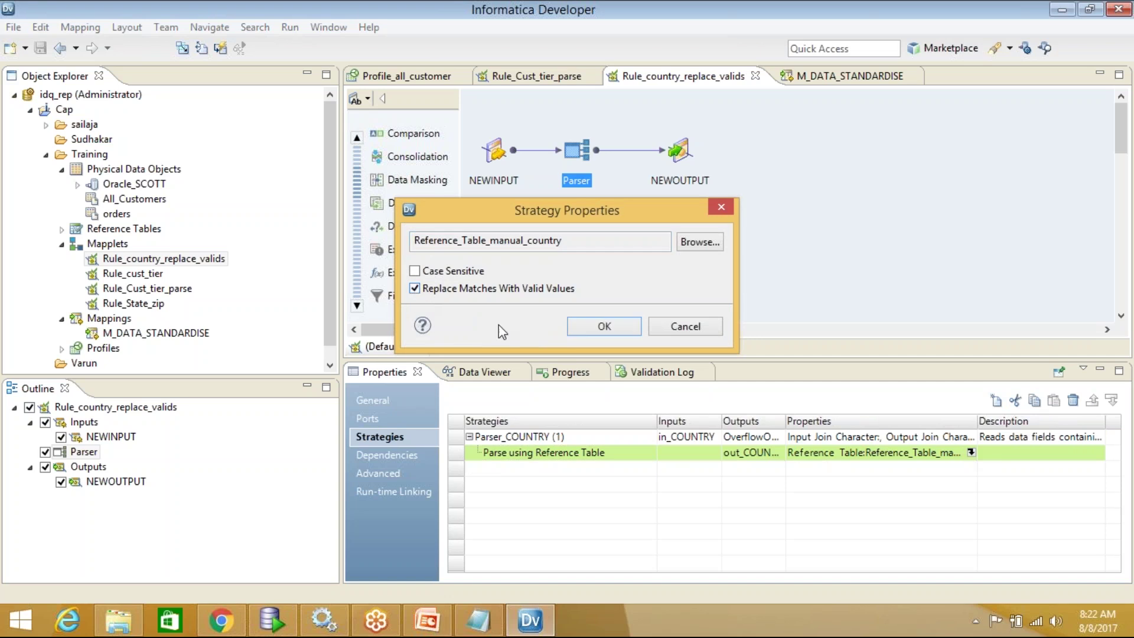
pyautogui.click(601, 326)
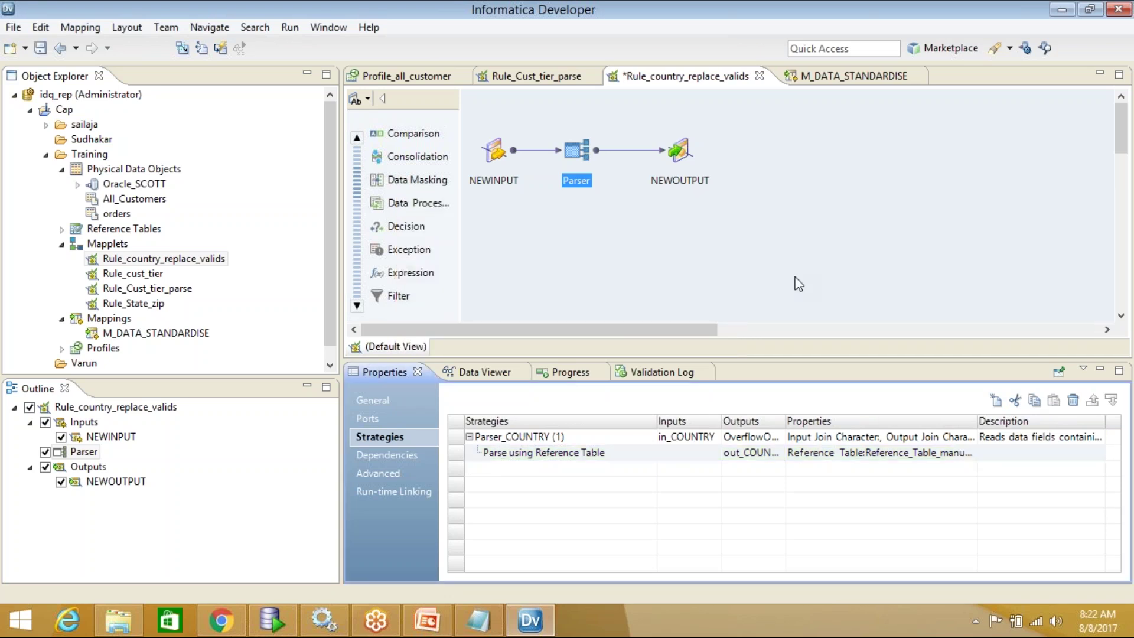
pyautogui.hotkey('ctrl', 's')
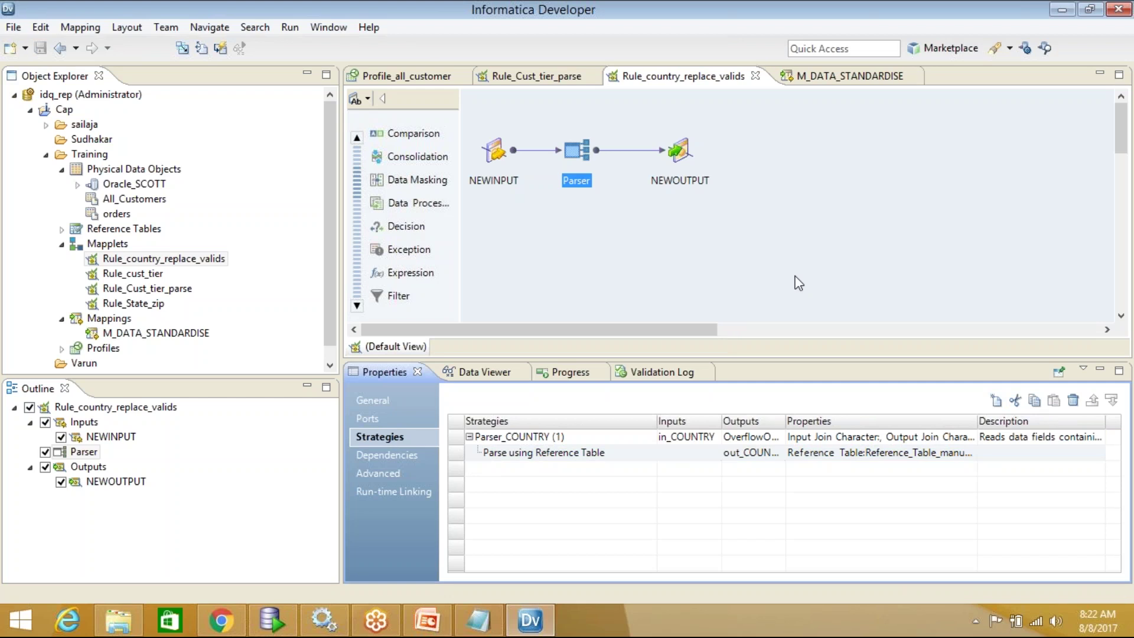
# Rerun the data preview of Rule_country_replace_valids in M_DATA_STANDARDISE and examine the replaced out_COUNTRY values
pyautogui.click(833, 78)
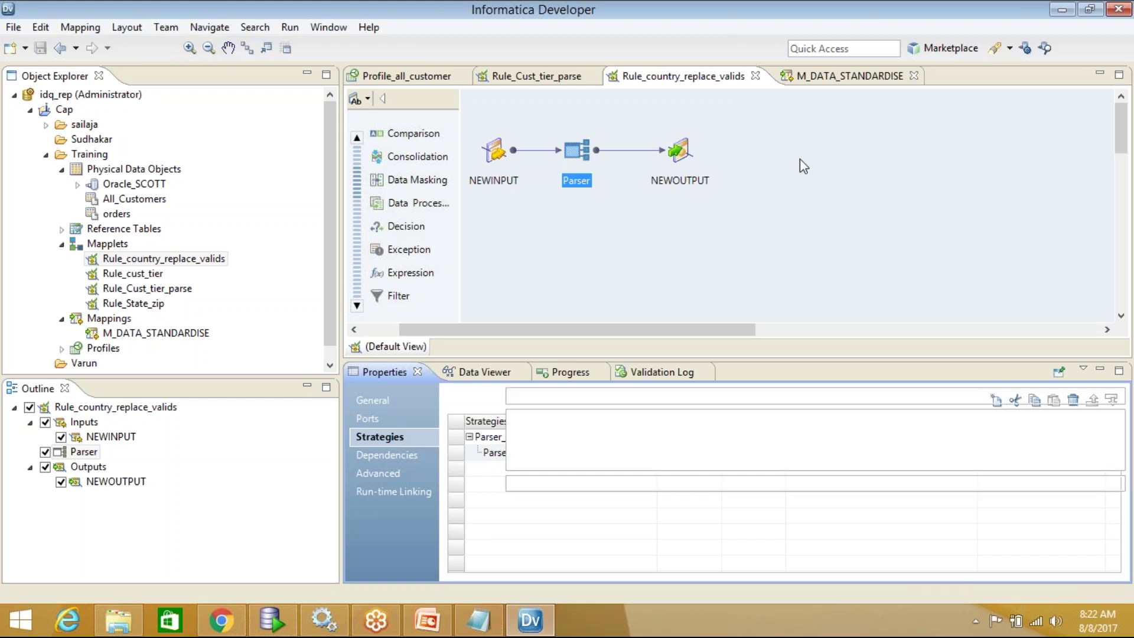
pyautogui.rightClick(842, 210)
pyautogui.click(894, 464)
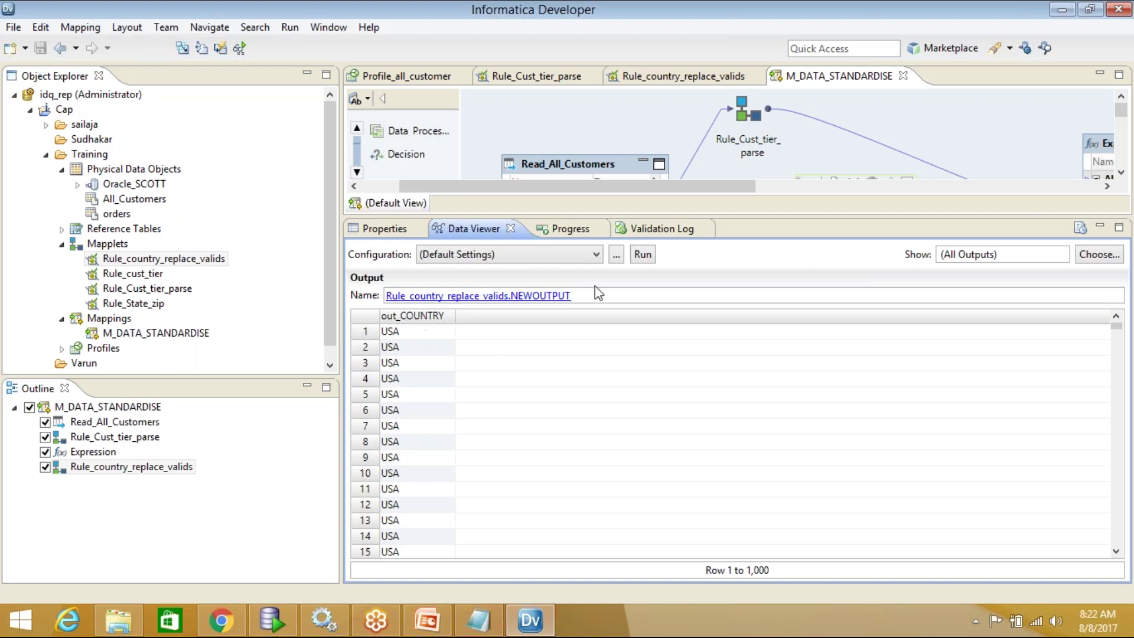
pyautogui.moveTo(745, 221); pyautogui.dragTo(732, 313)
# Open Reference_Table_ff_CNTRY_REFF_DATA and examine the valid country value and its alternative spellings in the table data
pyautogui.click(191, 264)
pyautogui.rightClick(189, 261)
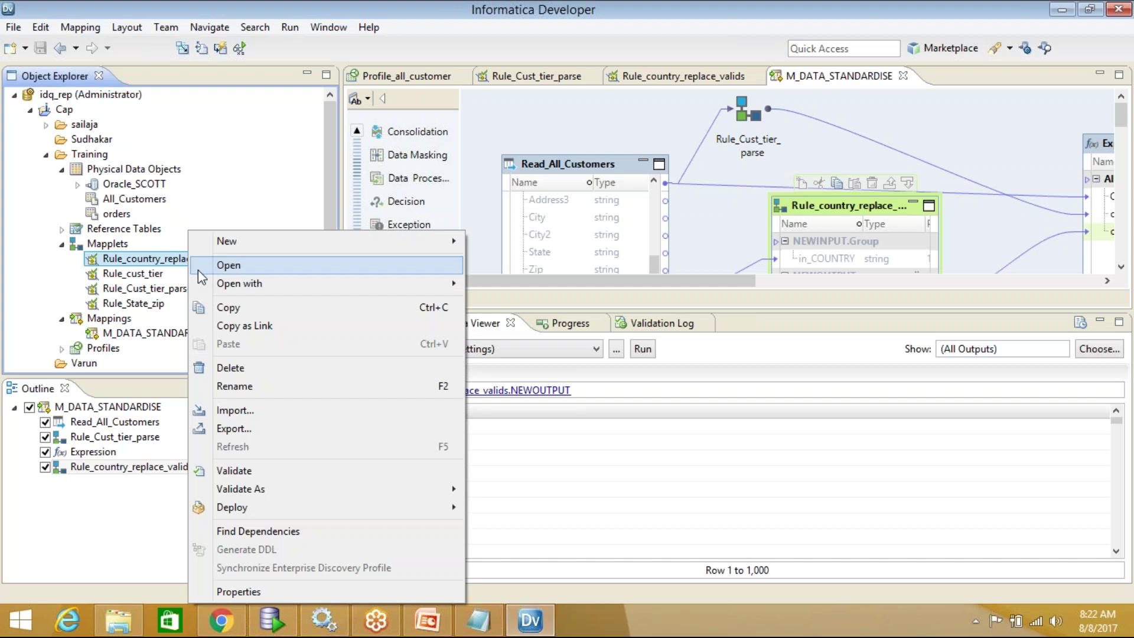
pyautogui.click(241, 267)
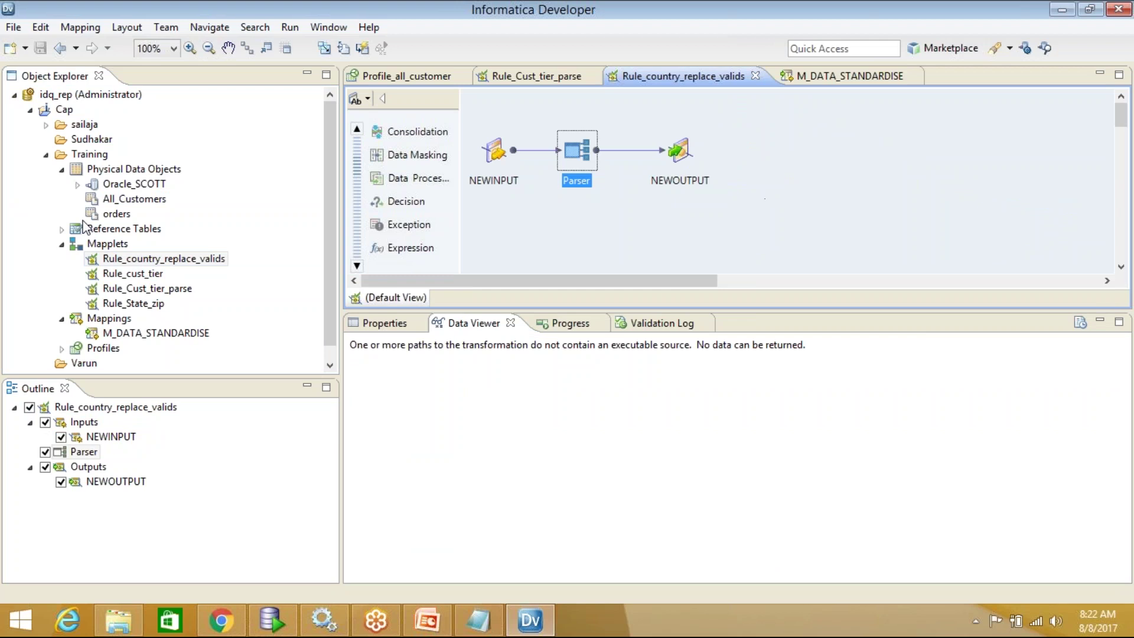
pyautogui.click(61, 229)
pyautogui.click(246, 258)
pyautogui.rightClick(245, 258)
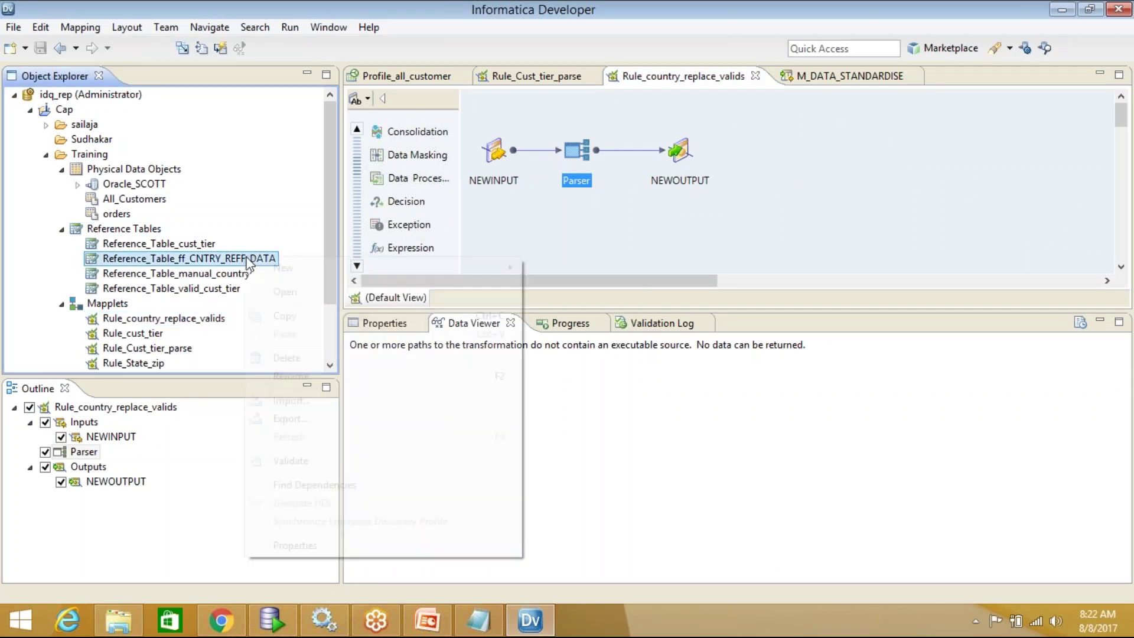
pyautogui.click(278, 293)
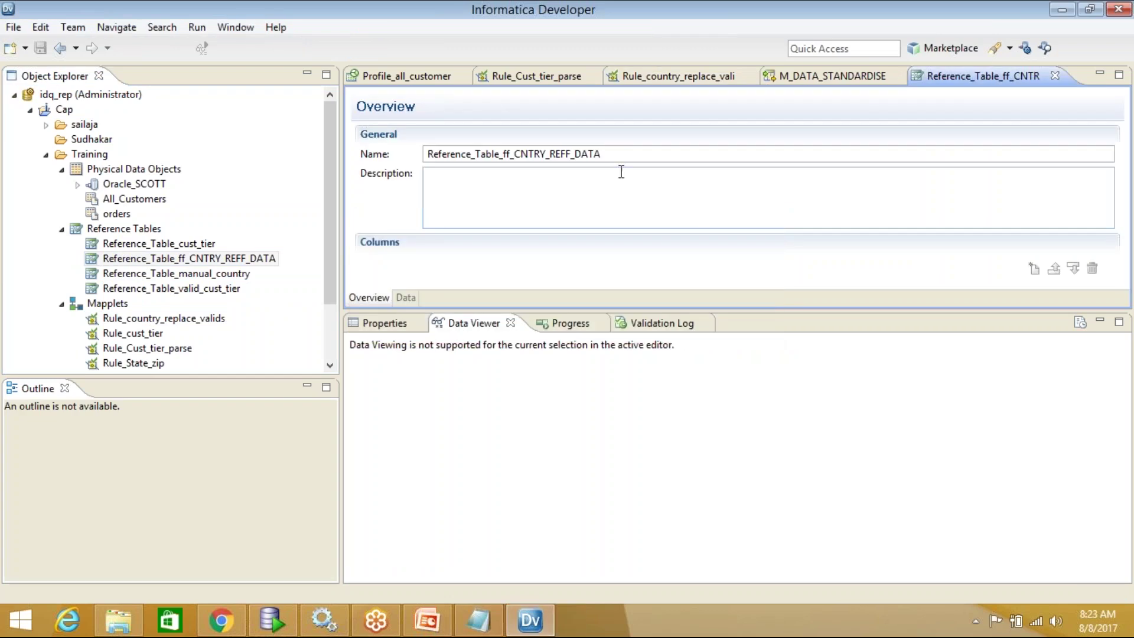
pyautogui.click(406, 297)
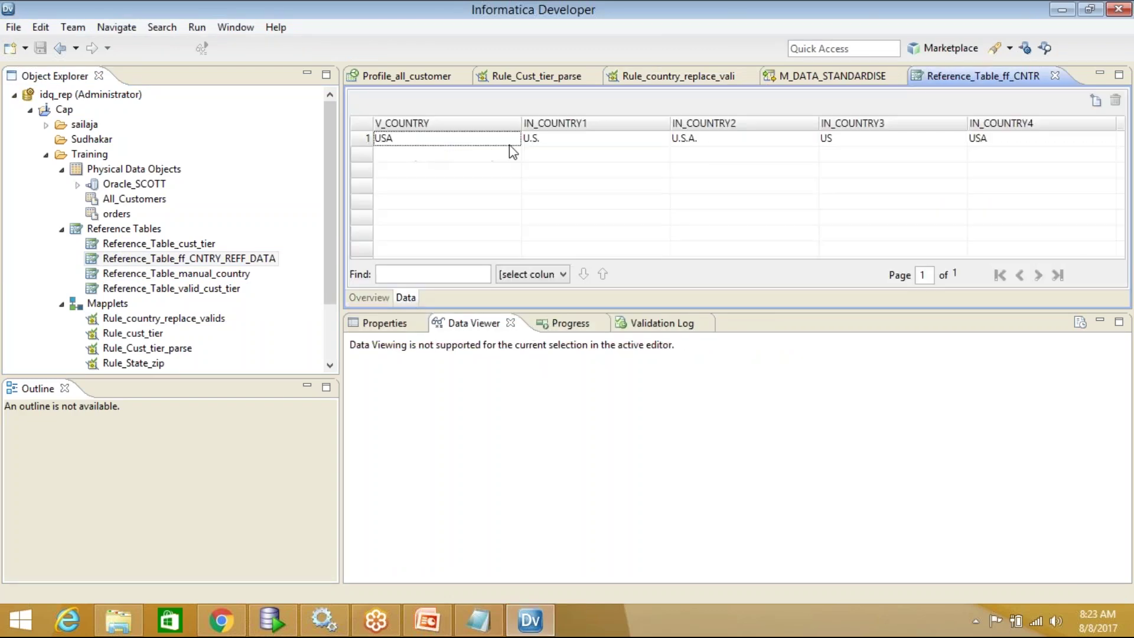
pyautogui.click(415, 142)
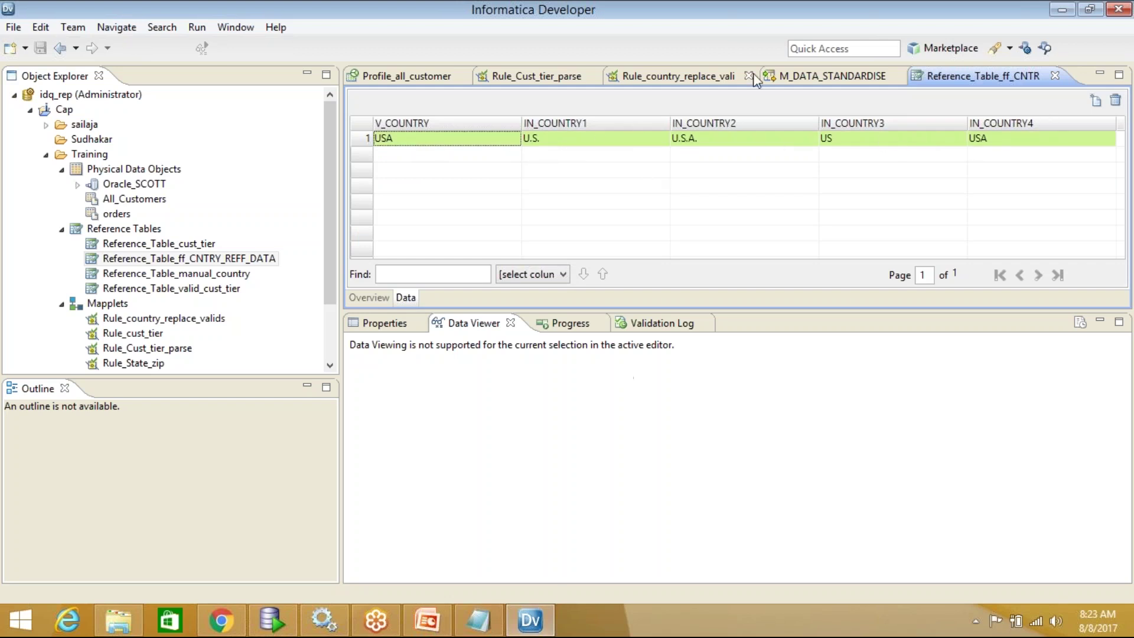
# Compare the out_COUNTRY preview in M_DATA_STANDARDISE with the reference values, close the reference table and maximize the mapping editor
pyautogui.click(786, 77)
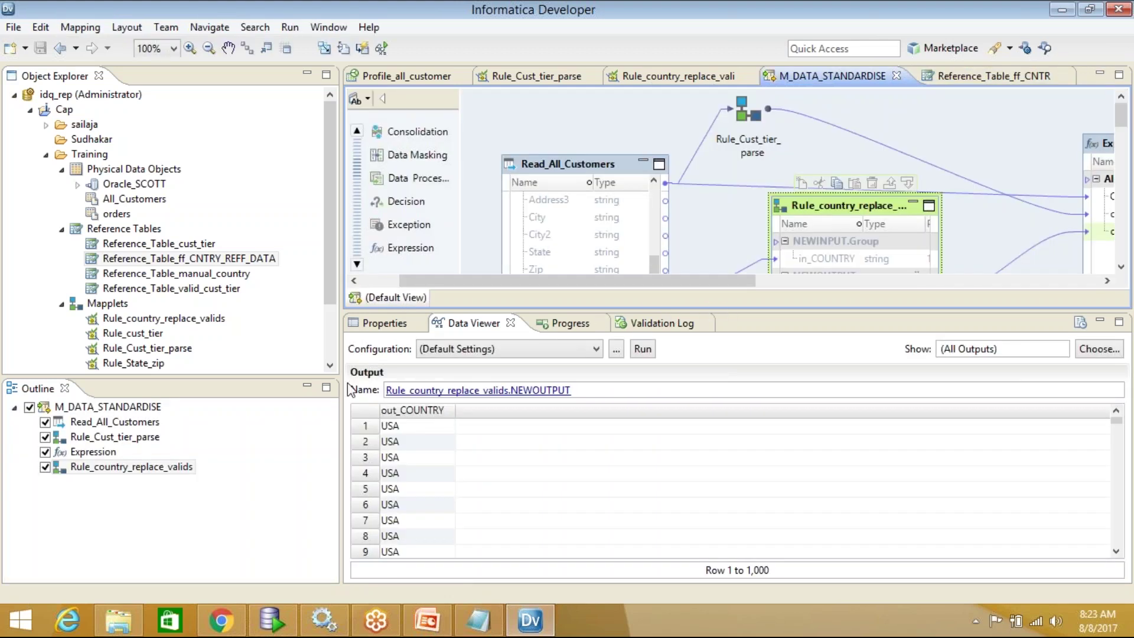
pyautogui.click(408, 433)
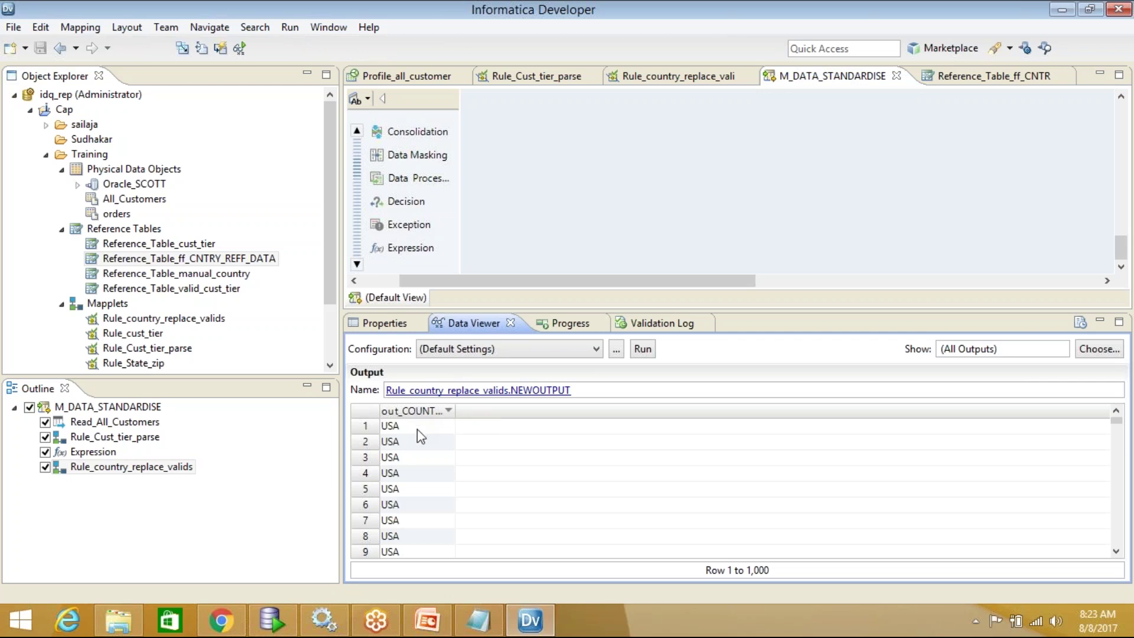
pyautogui.moveTo(1117, 440); pyautogui.dragTo(1116, 417)
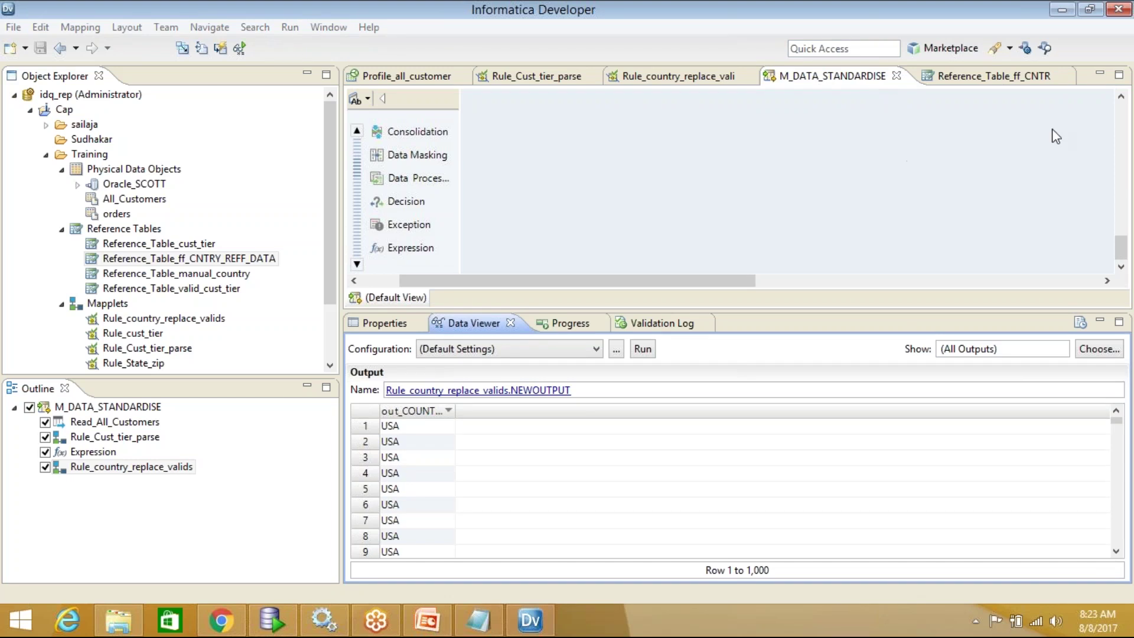
pyautogui.click(1068, 75)
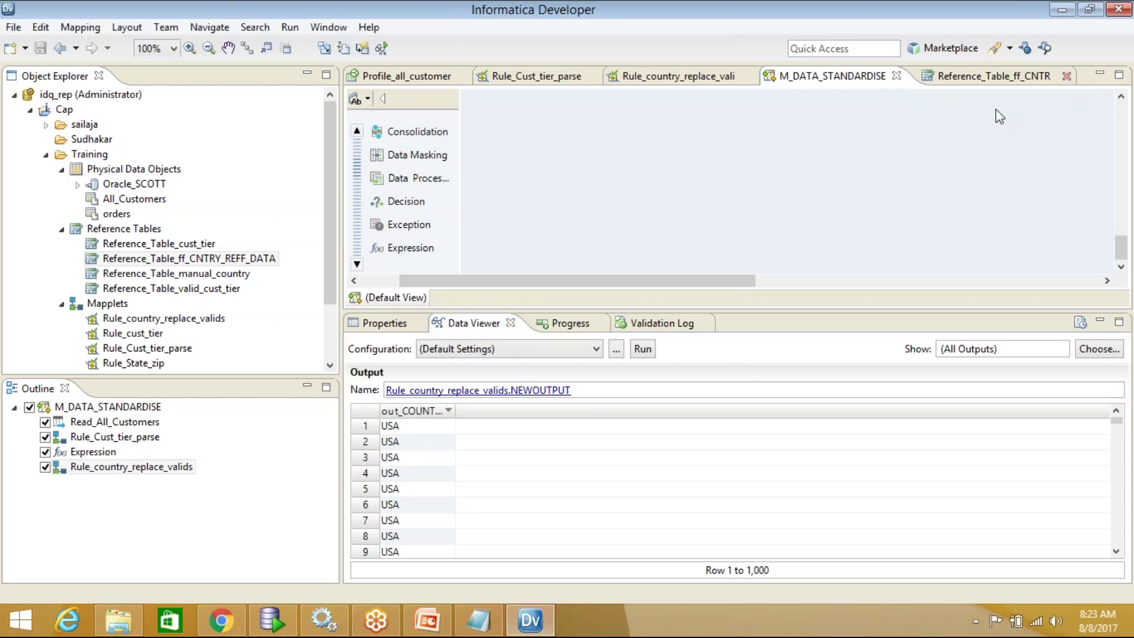
pyautogui.doubleClick(973, 77)
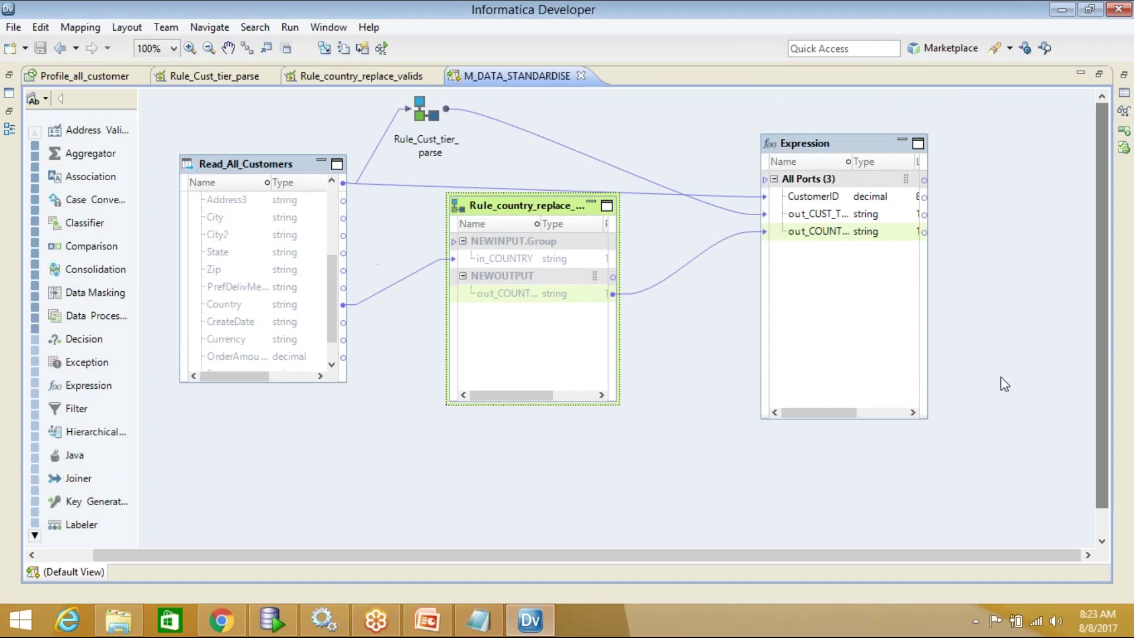
# Profile Rule_country_replace_valids in the mapping and examine the value frequencies of out_COUNTRY, including the blank entries
pyautogui.rightClick(518, 215)
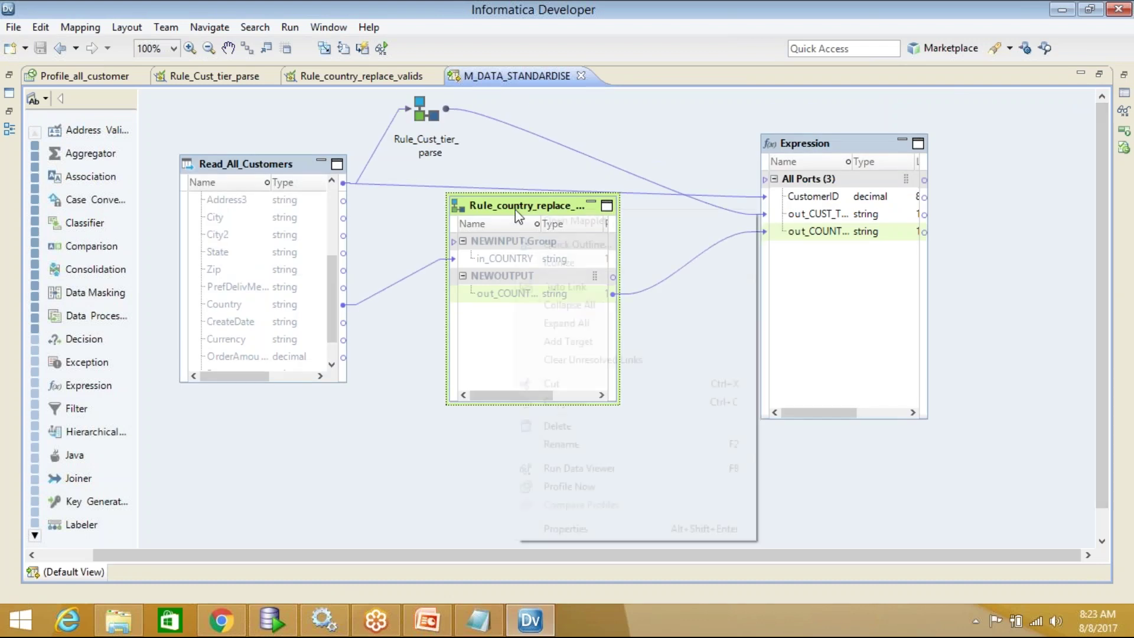
pyautogui.click(564, 485)
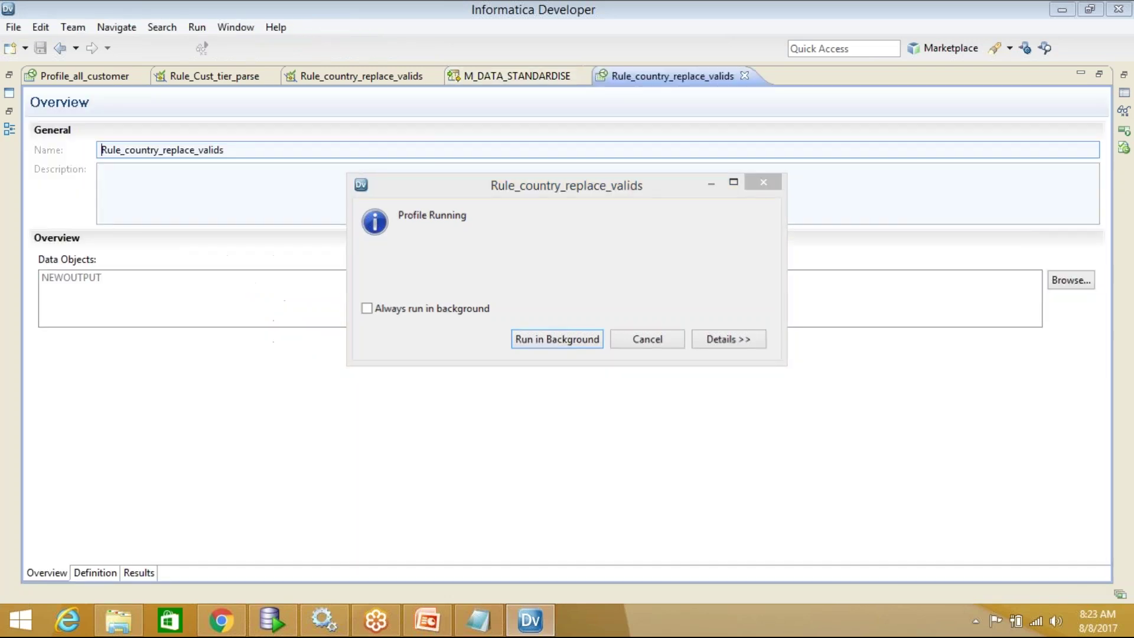
pyautogui.click(140, 573)
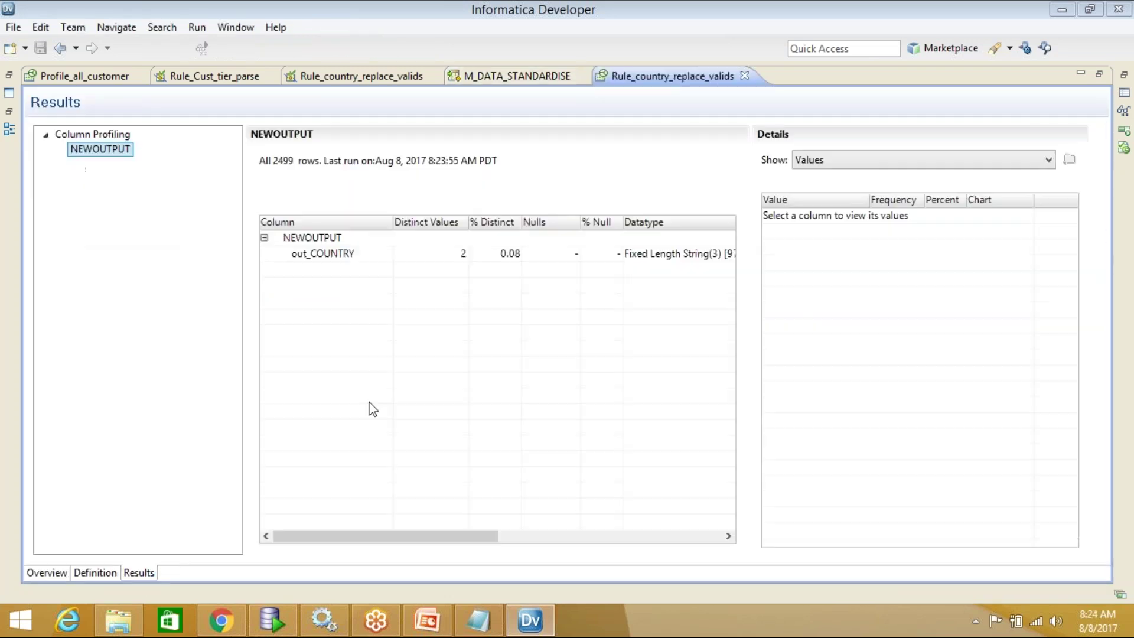
pyautogui.click(325, 254)
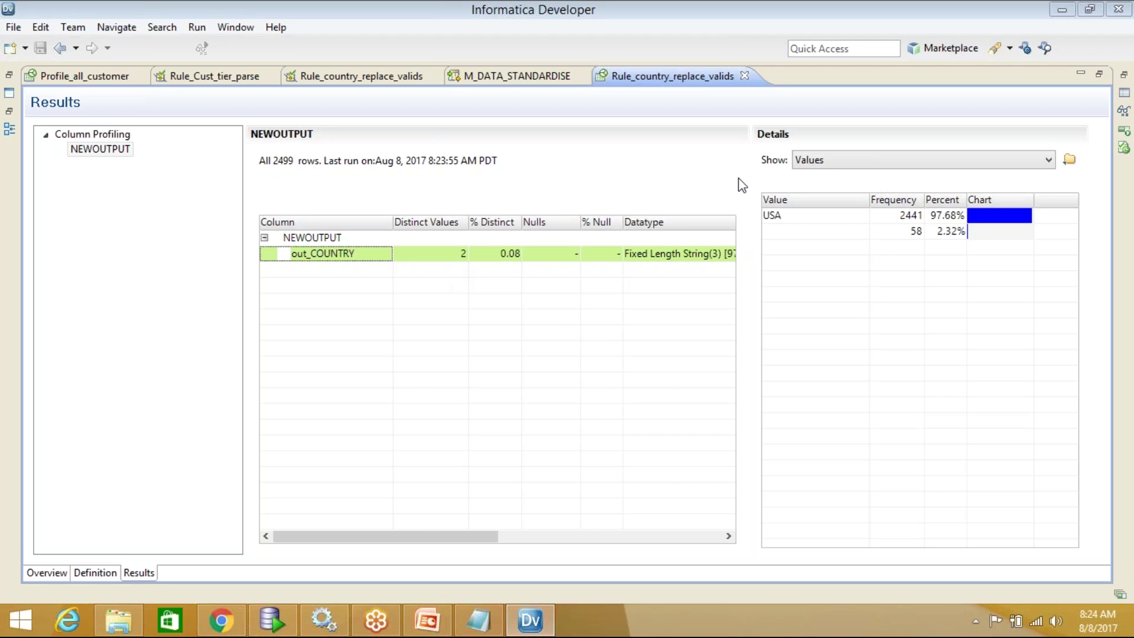
pyautogui.click(784, 235)
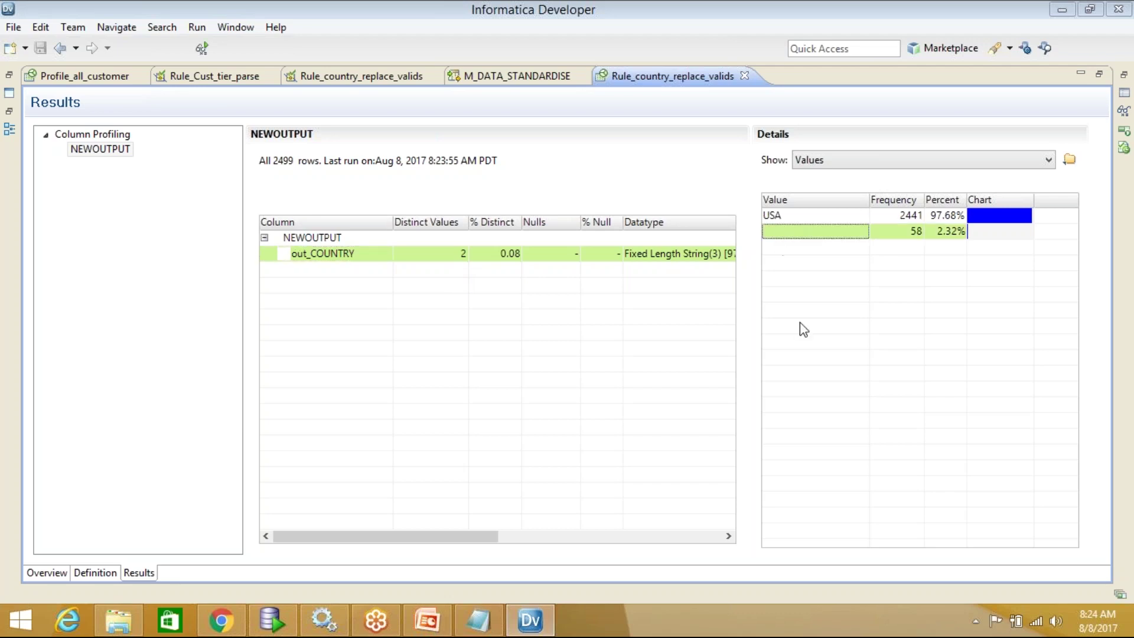
# Compare the frequencies of the USA and blank out_COUNTRY values in the profile results, and close the profile
pyautogui.click(799, 212)
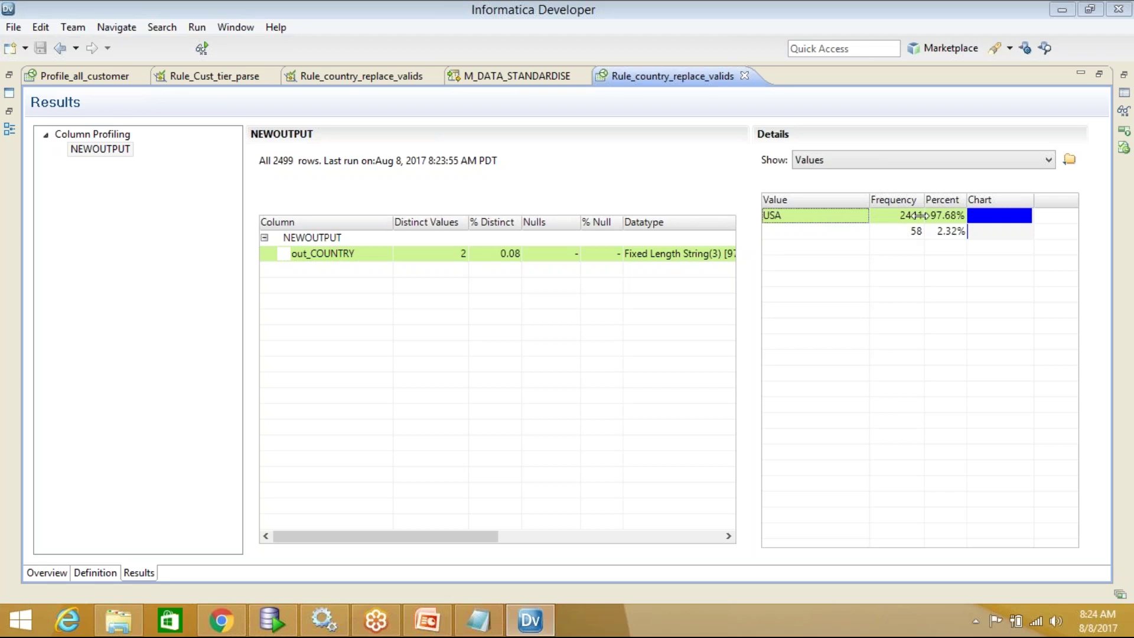
pyautogui.click(786, 234)
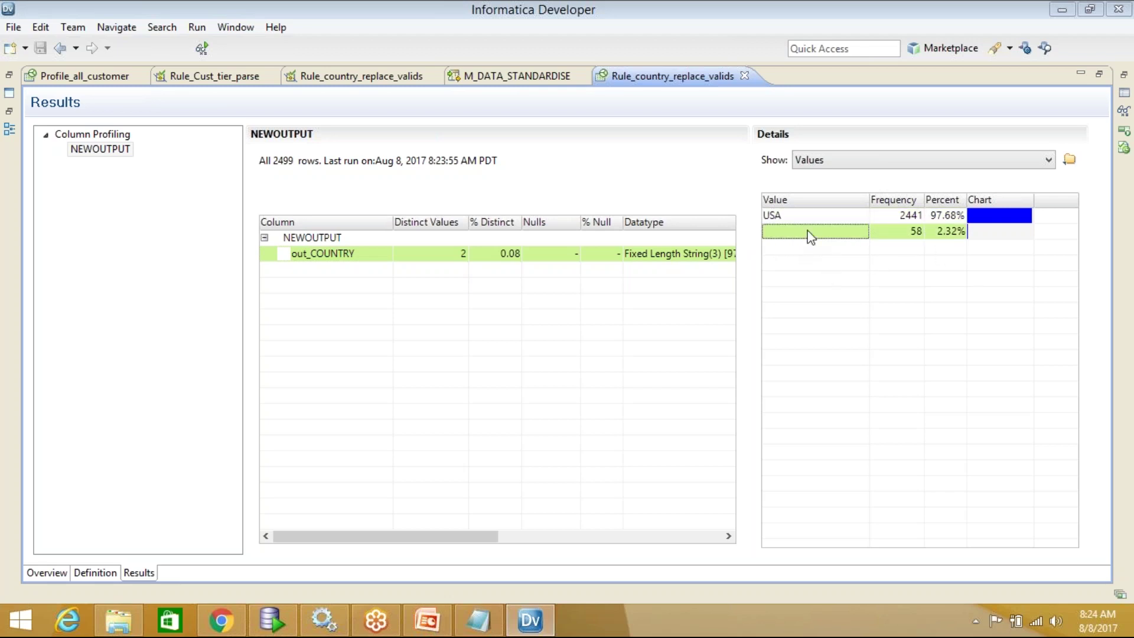
pyautogui.click(896, 234)
pyautogui.click(744, 77)
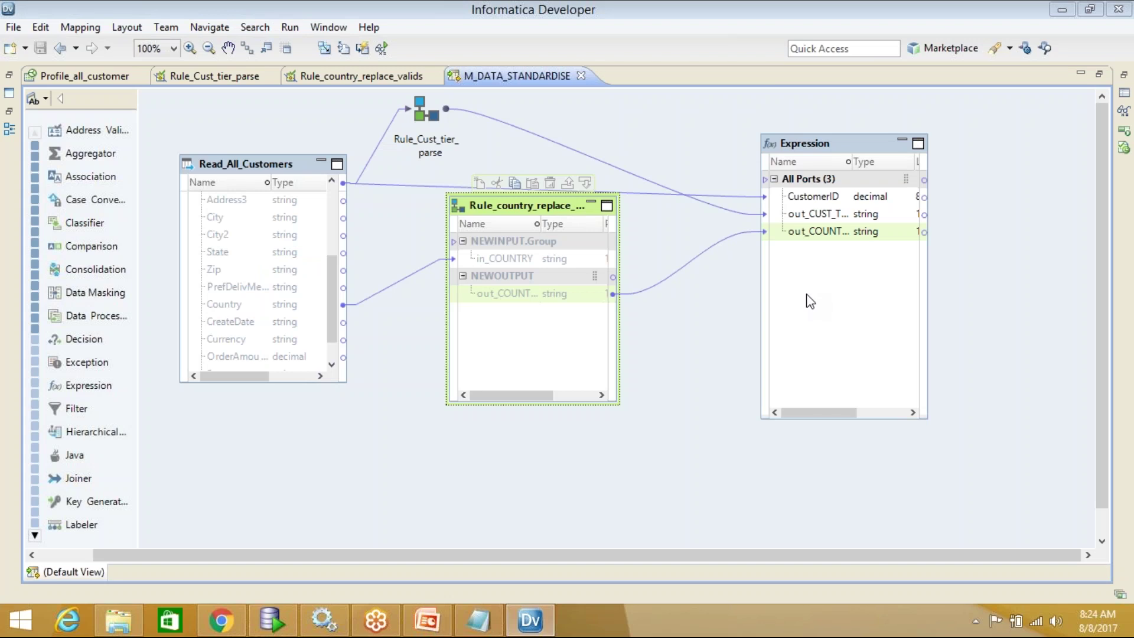
# Iconize Rule_country_replace_valids and arrange it below Rule_Cust_tier_parse, midway between Read_All_Customers and the Expression transformation
pyautogui.click(591, 204)
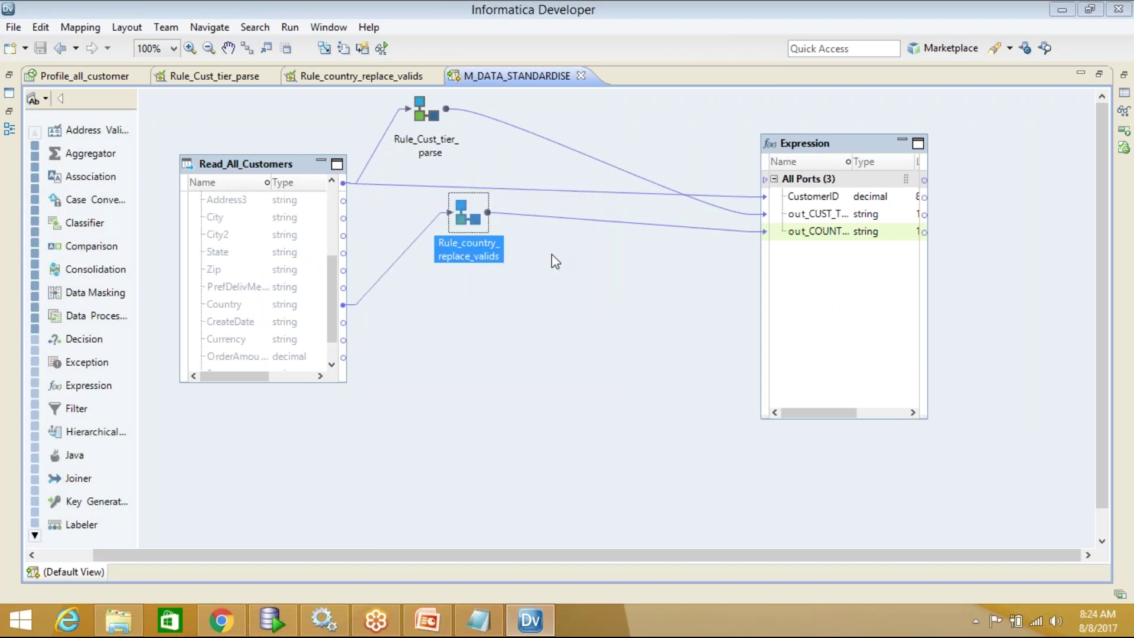
pyautogui.moveTo(463, 375); pyautogui.dragTo(469, 295)
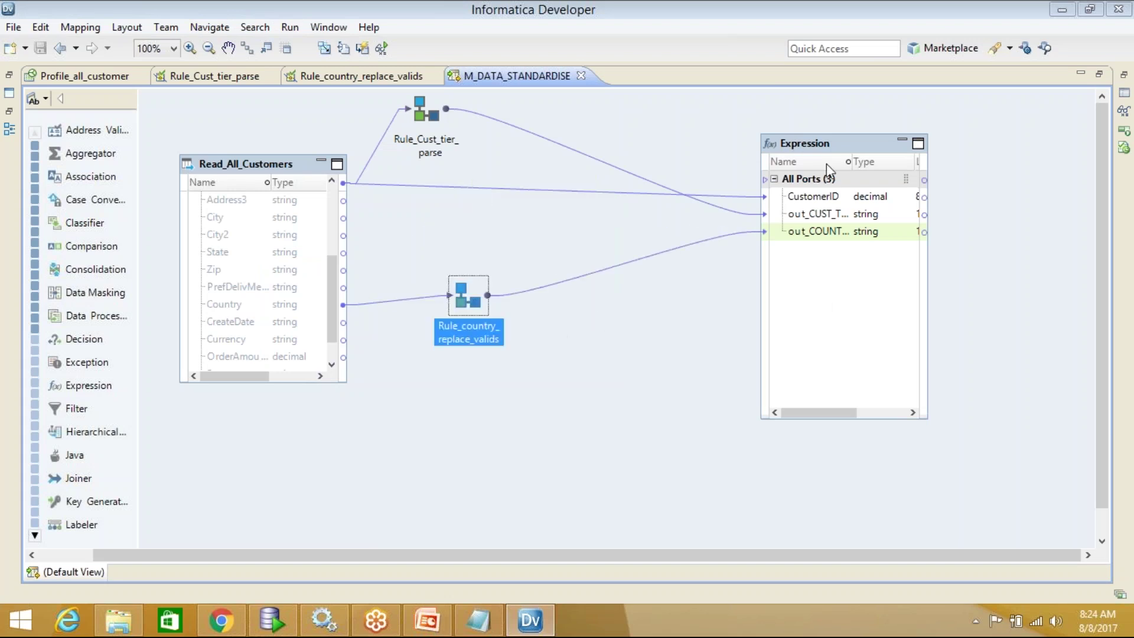
pyautogui.moveTo(434, 122); pyautogui.dragTo(523, 216)
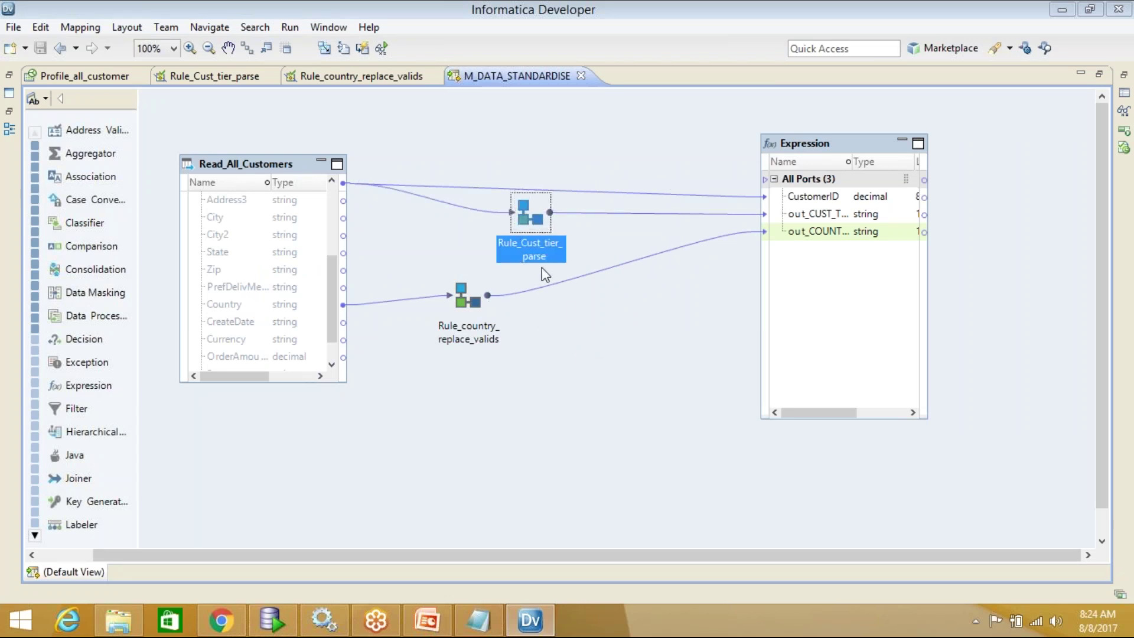
pyautogui.moveTo(473, 301); pyautogui.dragTo(542, 343)
pyautogui.moveTo(522, 236); pyautogui.dragTo(521, 257)
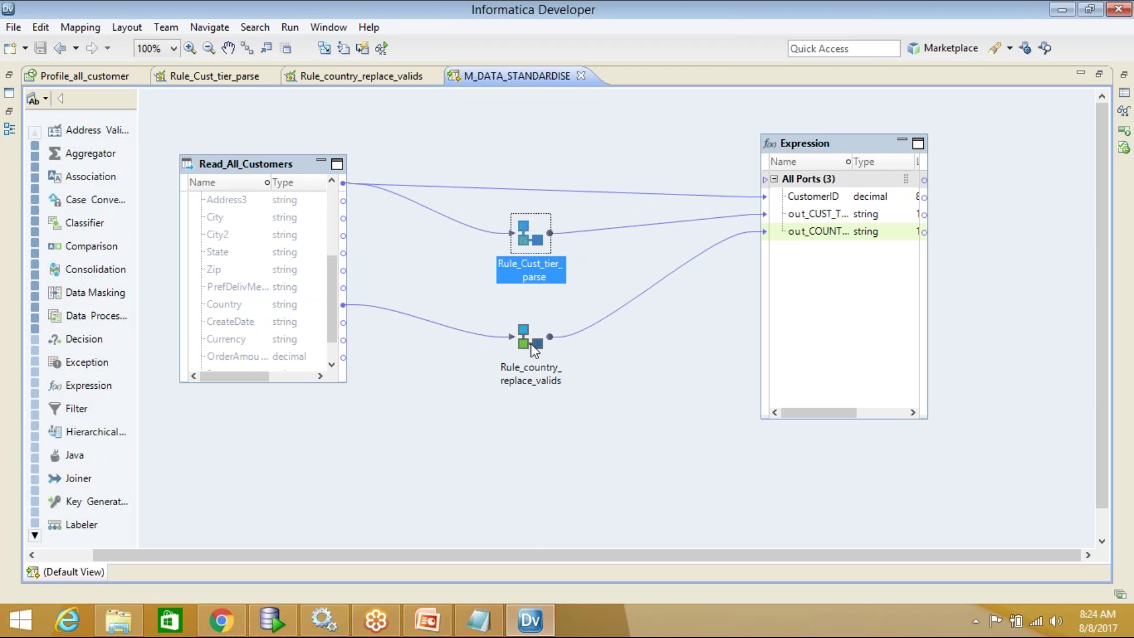
# Run the data preview of the Expression transformation and examine the CustomerID, out_CUST_TIER and out_COUNTRY values
pyautogui.click(821, 146)
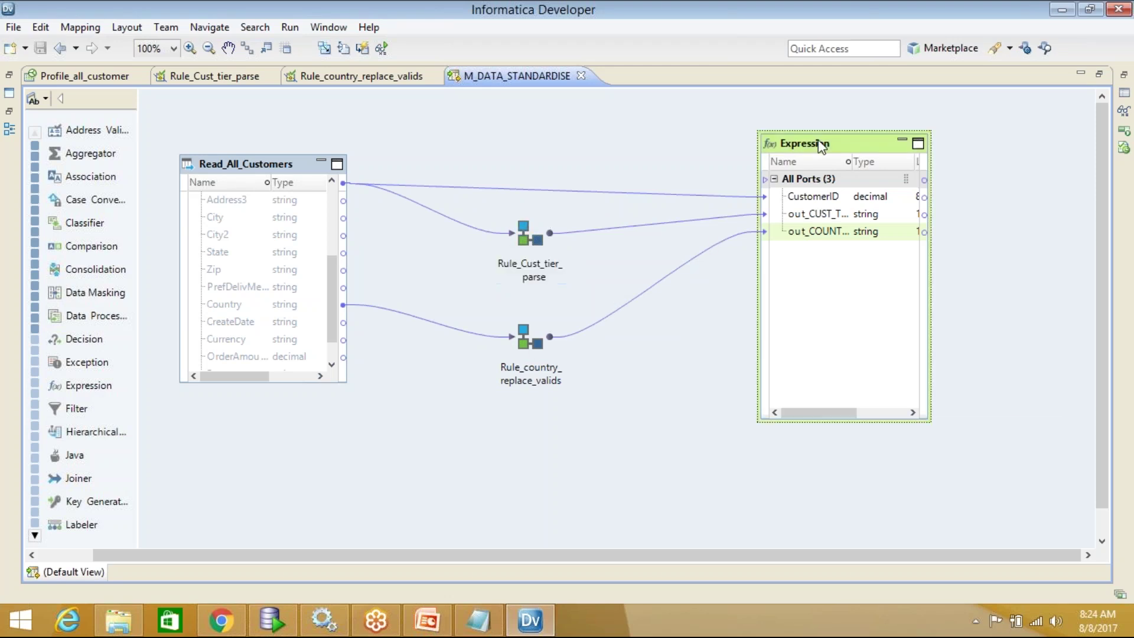
pyautogui.rightClick(818, 141)
pyautogui.click(700, 143)
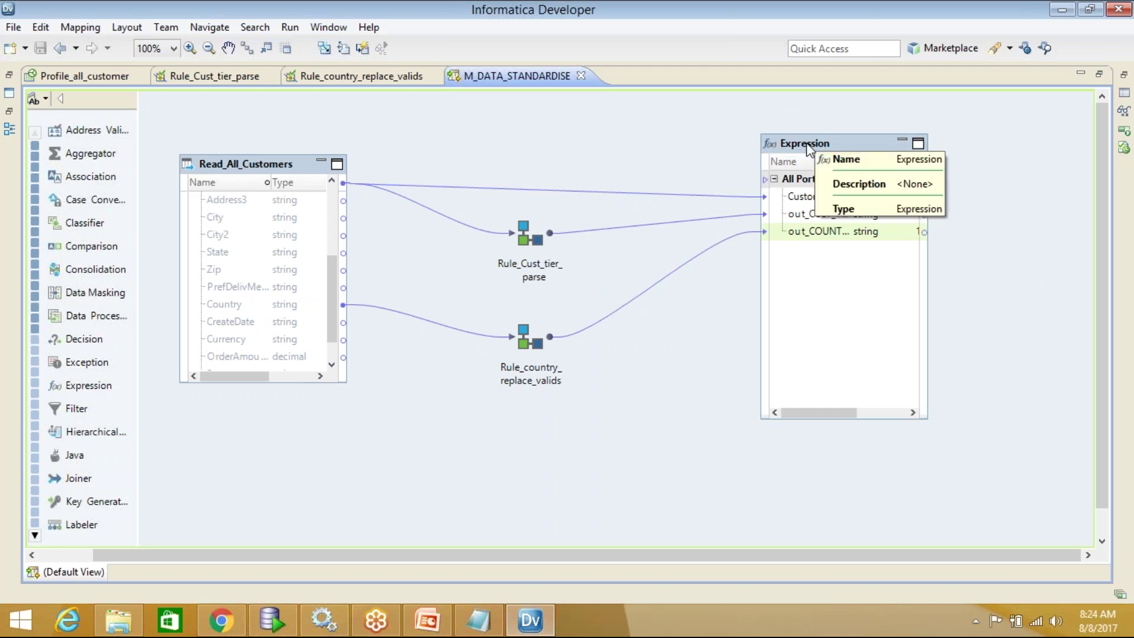
pyautogui.rightClick(807, 144)
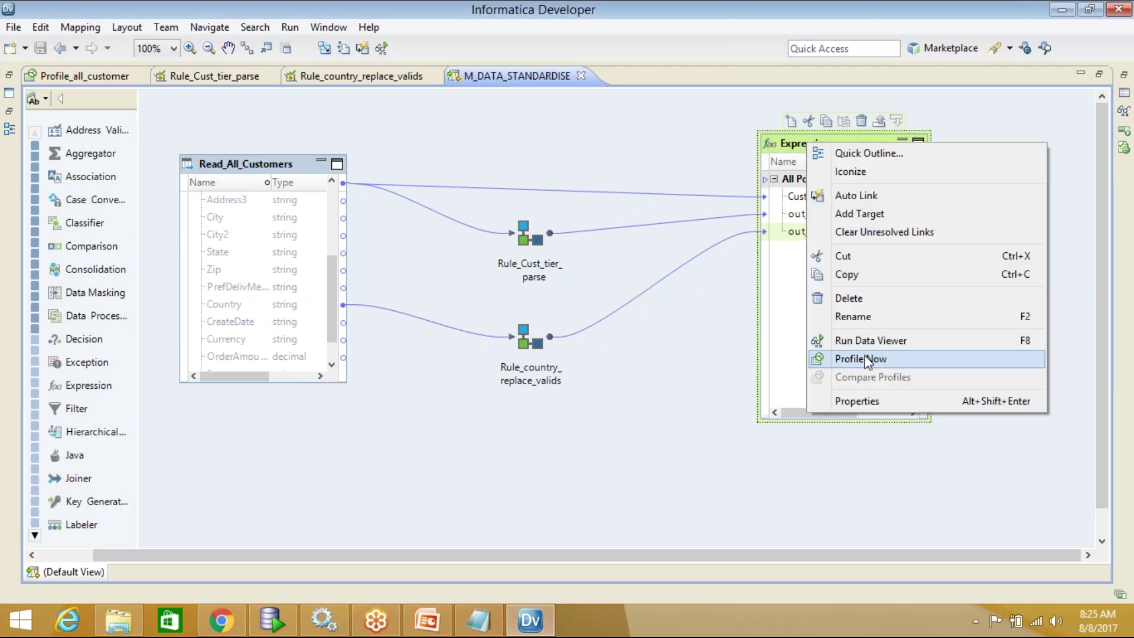
pyautogui.click(871, 342)
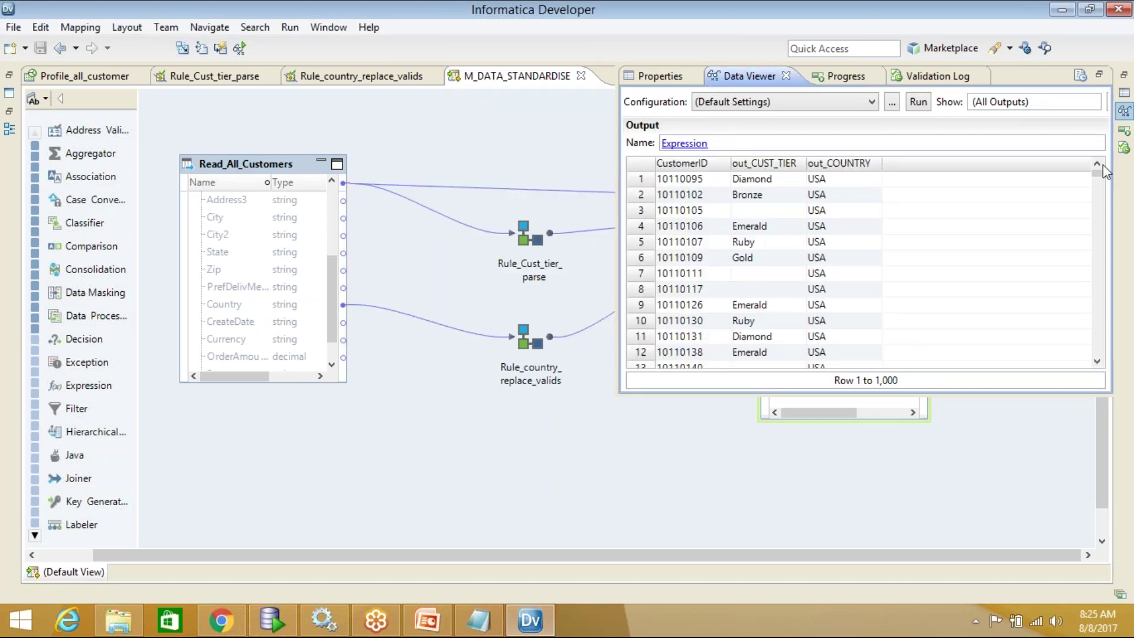
pyautogui.moveTo(1097, 173)
pyautogui.mouseDown()
pyautogui.moveTo(1097, 190)
pyautogui.moveTo(1097, 169)
pyautogui.mouseUp()
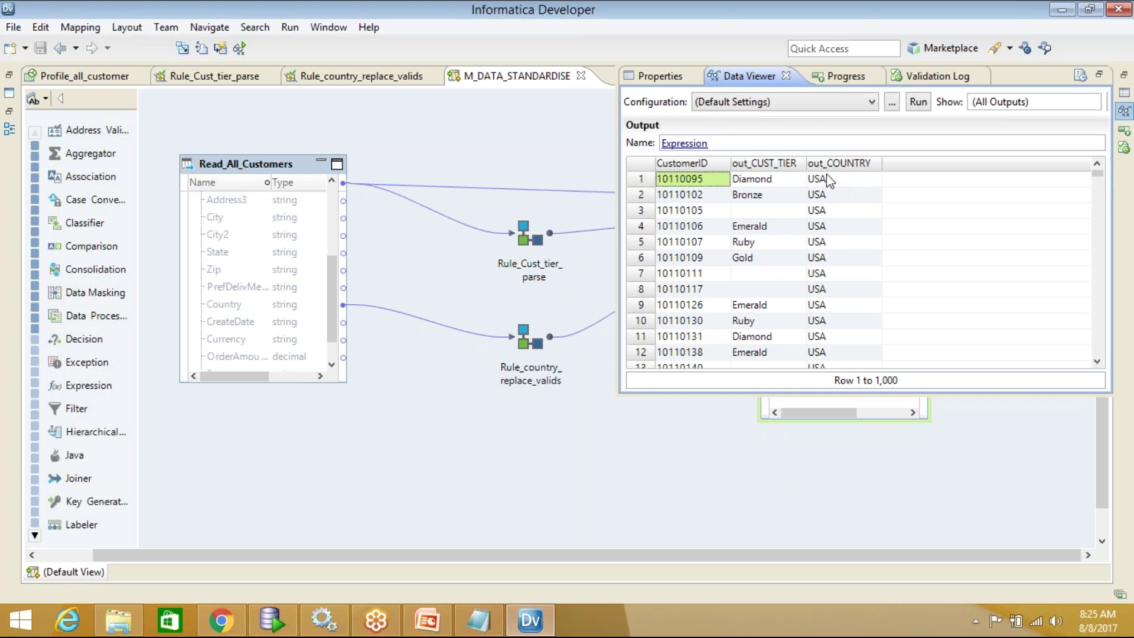
pyautogui.click(751, 212)
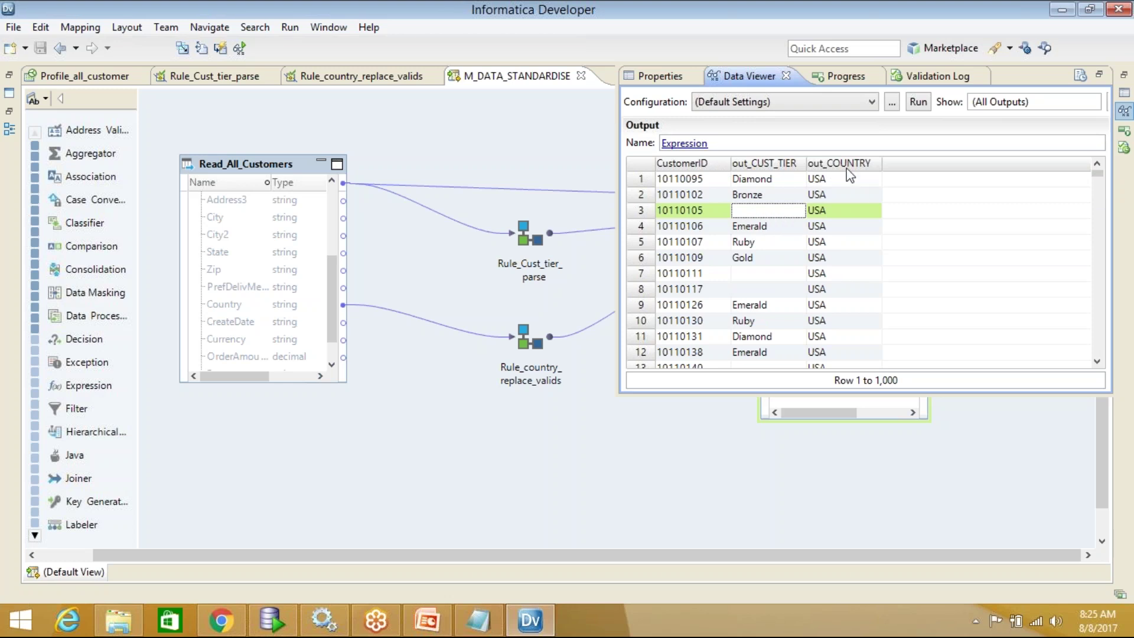
pyautogui.scroll(-4, 868, 236)
pyautogui.scroll(-2, 875, 278)
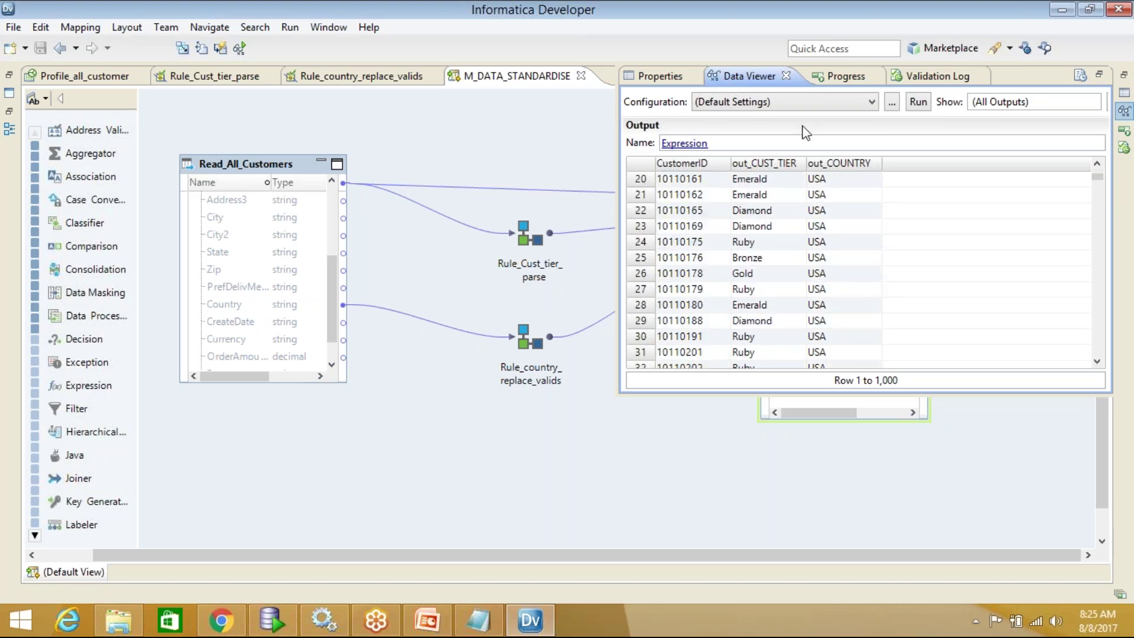
# Sort the Expression preview by out_COUNTRY, look through the sorted rows and return to the M_DATA_STANDARDISE mapping editor
pyautogui.click(839, 166)
pyautogui.click(840, 165)
pyautogui.scroll(-4, 820, 253)
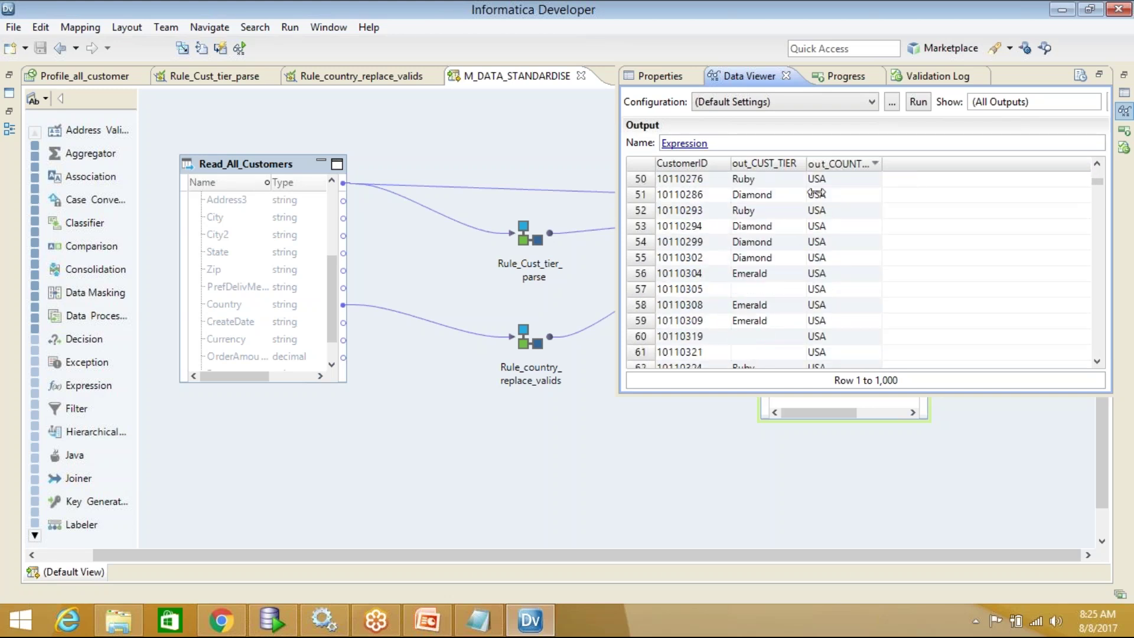
pyautogui.doubleClick(525, 77)
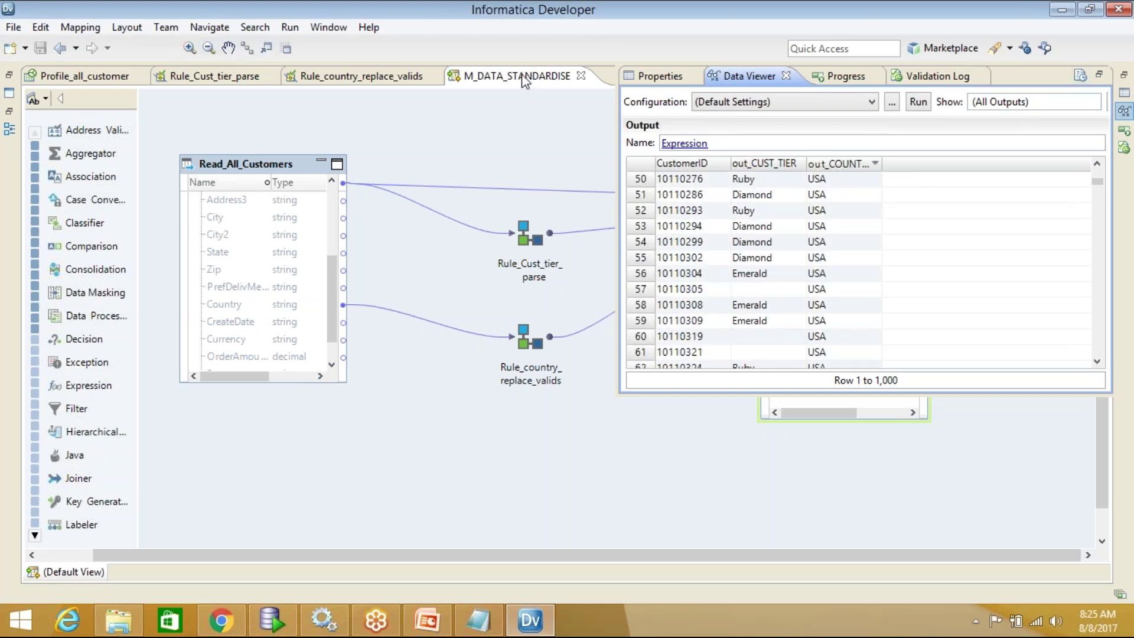